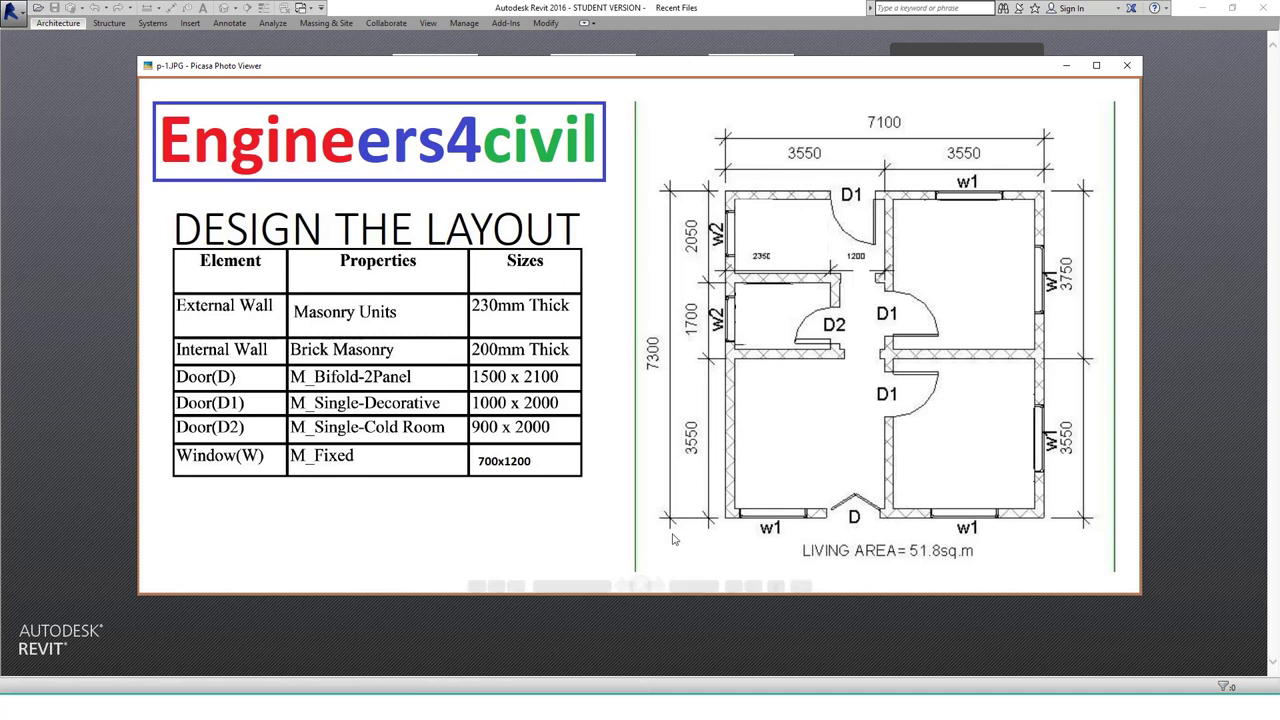
# Outline the floor plan and specifications table in red, clear the ink and close the image.
pyautogui.moveTo(633, 98)
pyautogui.mouseDown()
pyautogui.moveTo(1148, 134)
pyautogui.moveTo(1108, 430)
pyautogui.moveTo(689, 592)
pyautogui.moveTo(660, 148)
pyautogui.mouseUp()
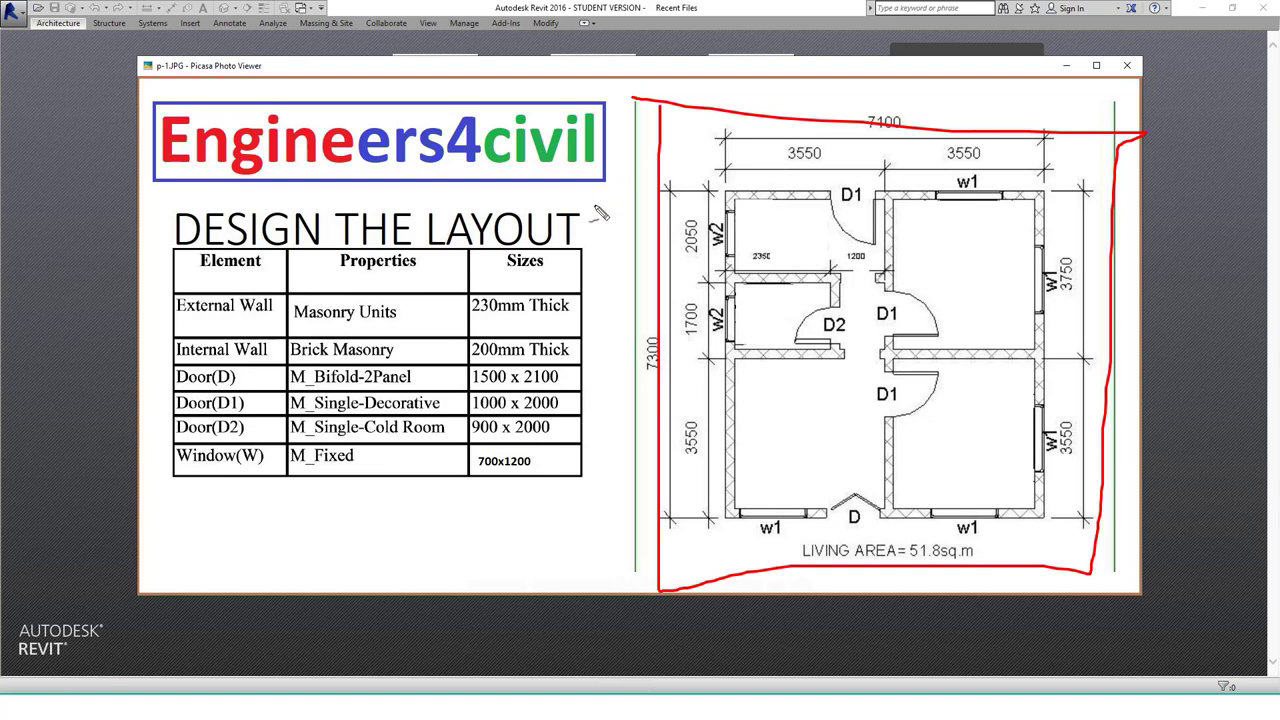
pyautogui.moveTo(172, 343)
pyautogui.mouseDown()
pyautogui.moveTo(163, 480)
pyautogui.moveTo(533, 488)
pyautogui.mouseUp()
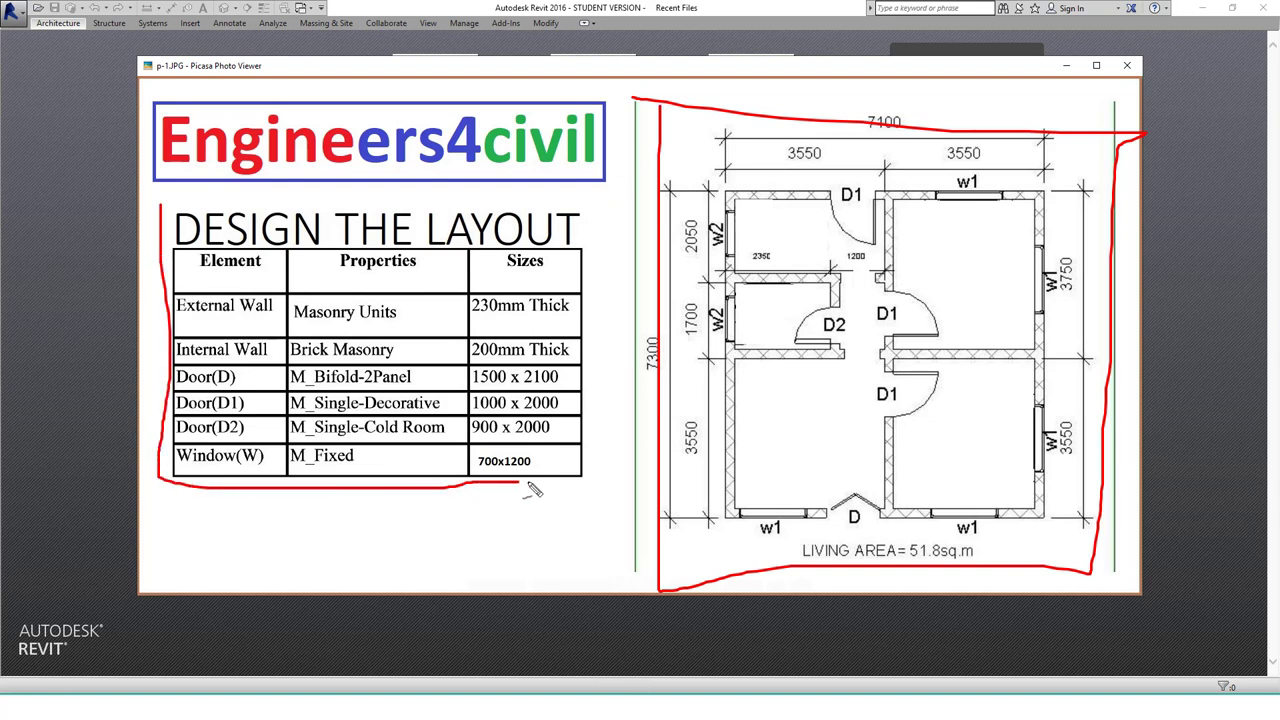
pyautogui.moveTo(578, 202); pyautogui.dragTo(212, 199)
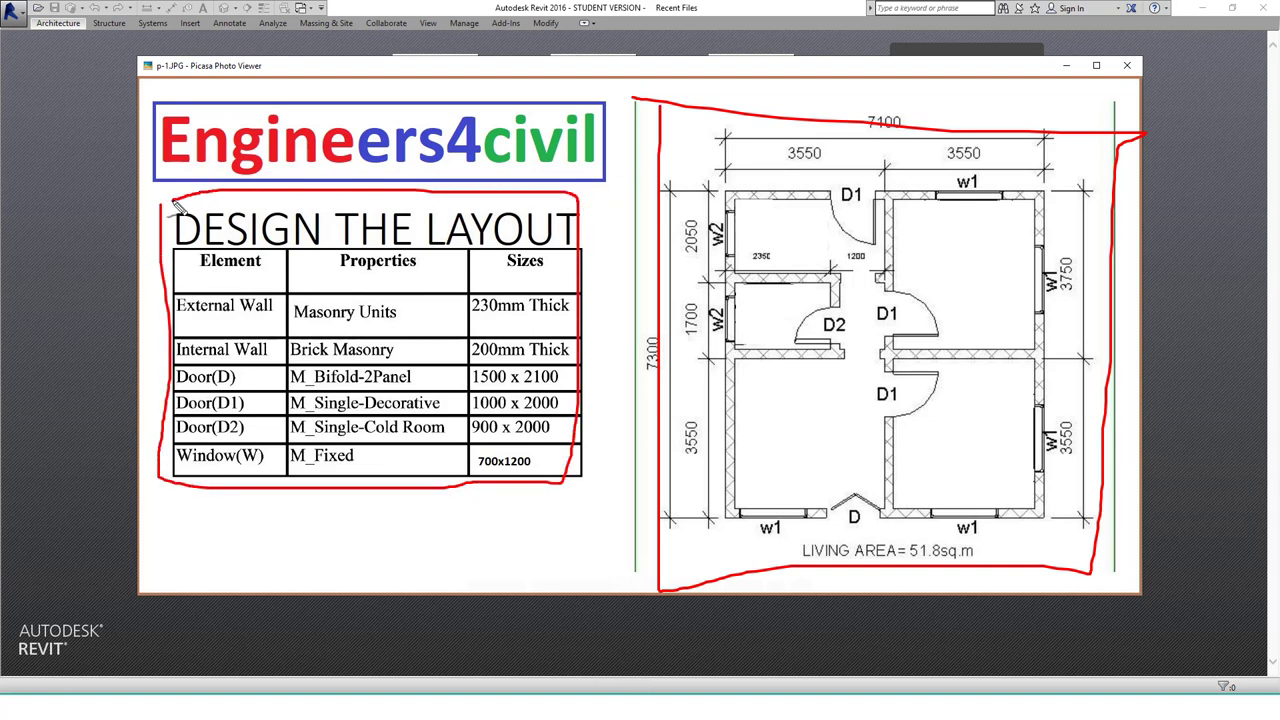
pyautogui.press('Escape')
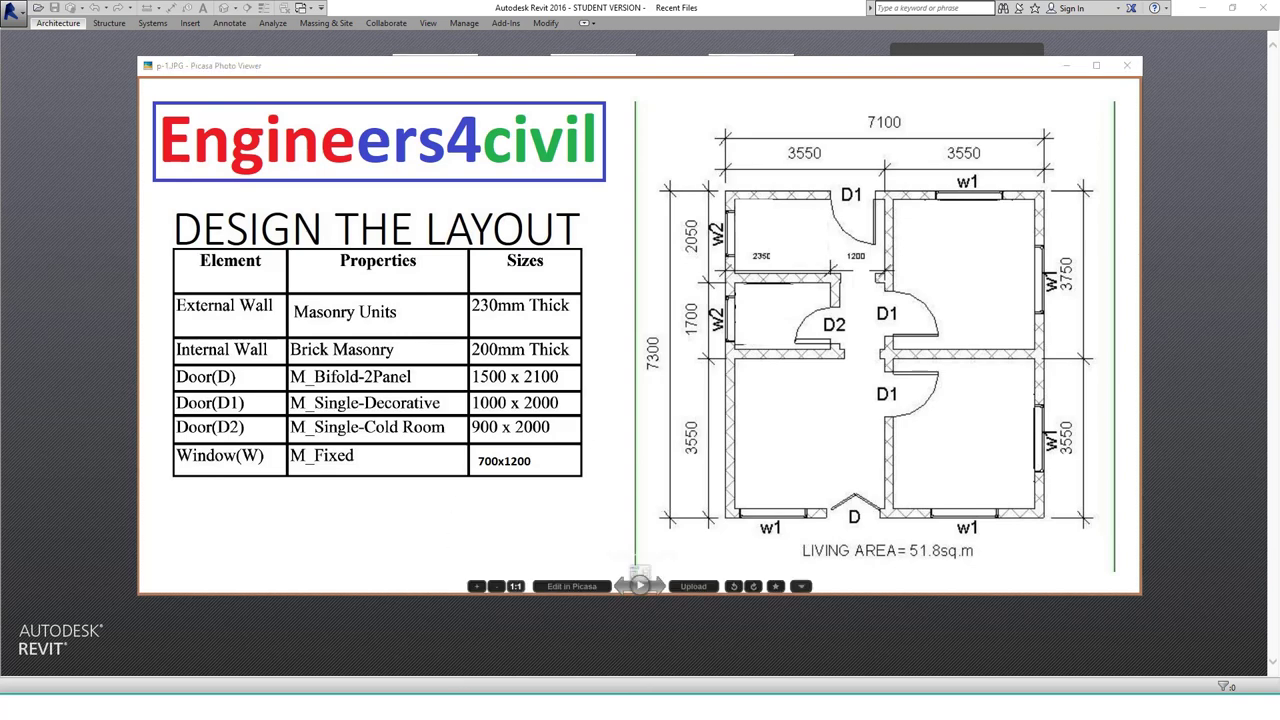
pyautogui.press('Escape')
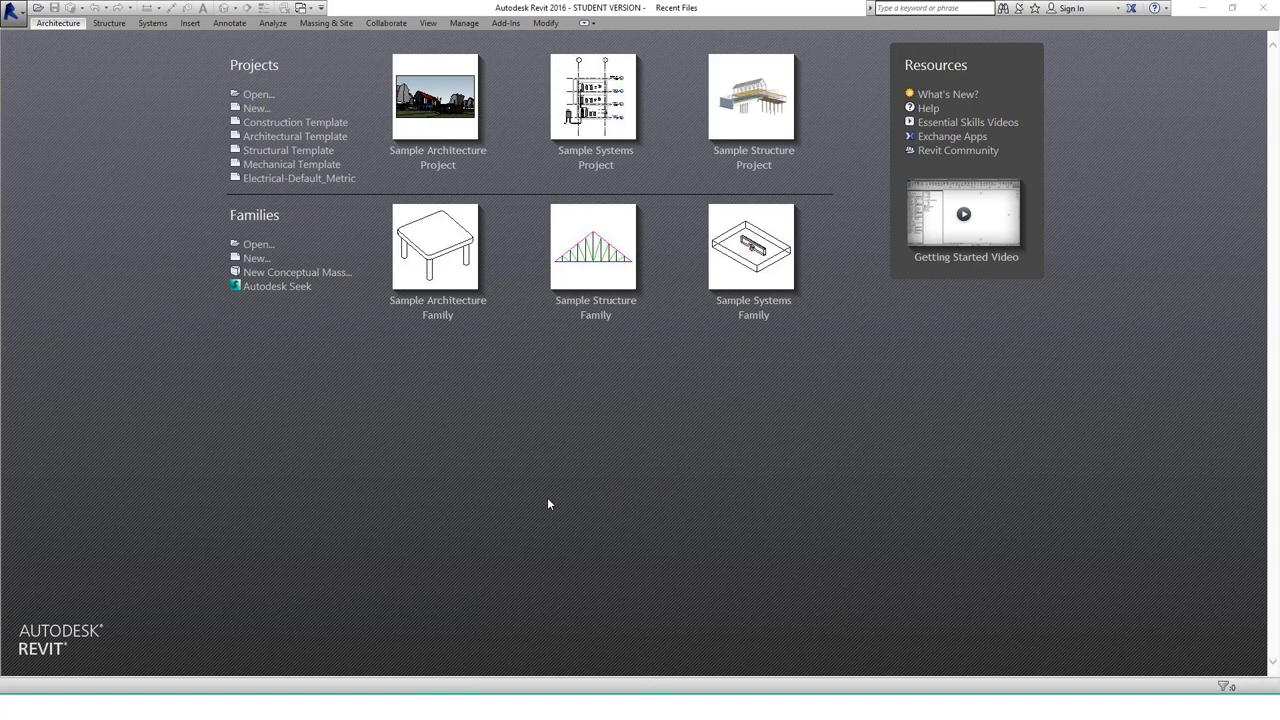
# Create a new project from the Architectural Template, then circle and erase the 7100 width mark.
pyautogui.click(286, 137)
pyautogui.click(286, 137)
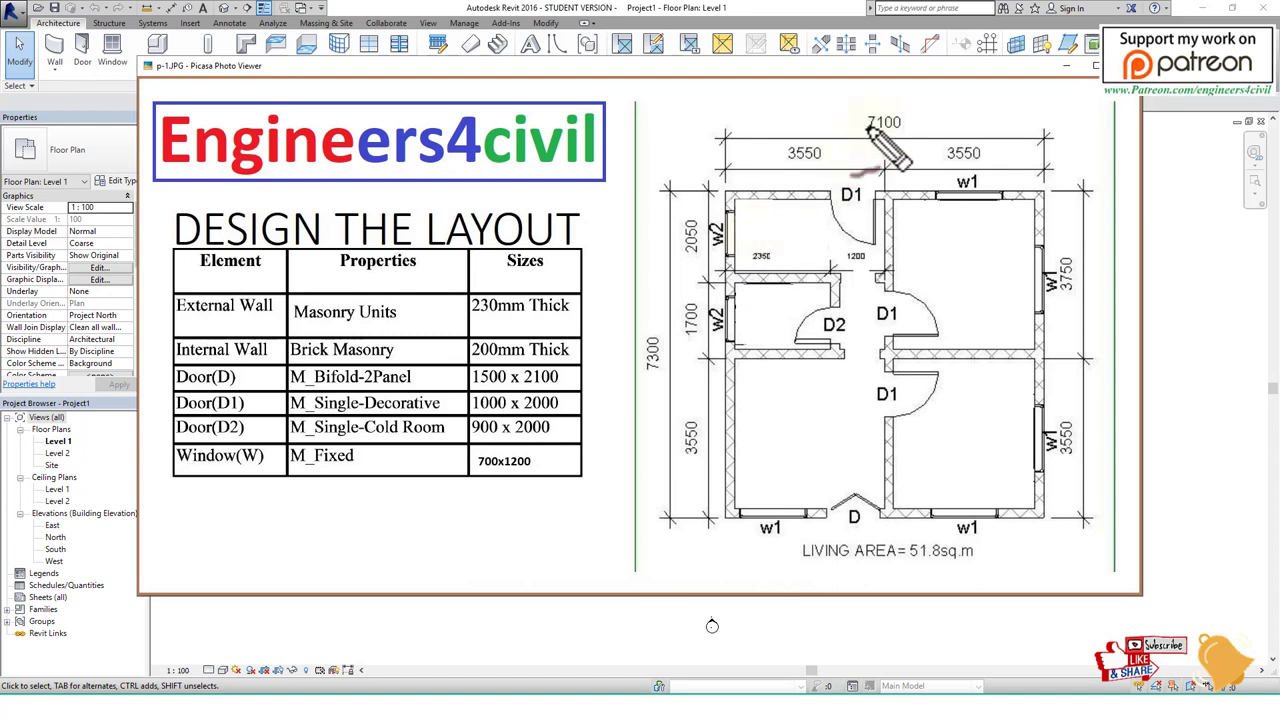
pyautogui.moveTo(907, 106); pyautogui.dragTo(884, 138)
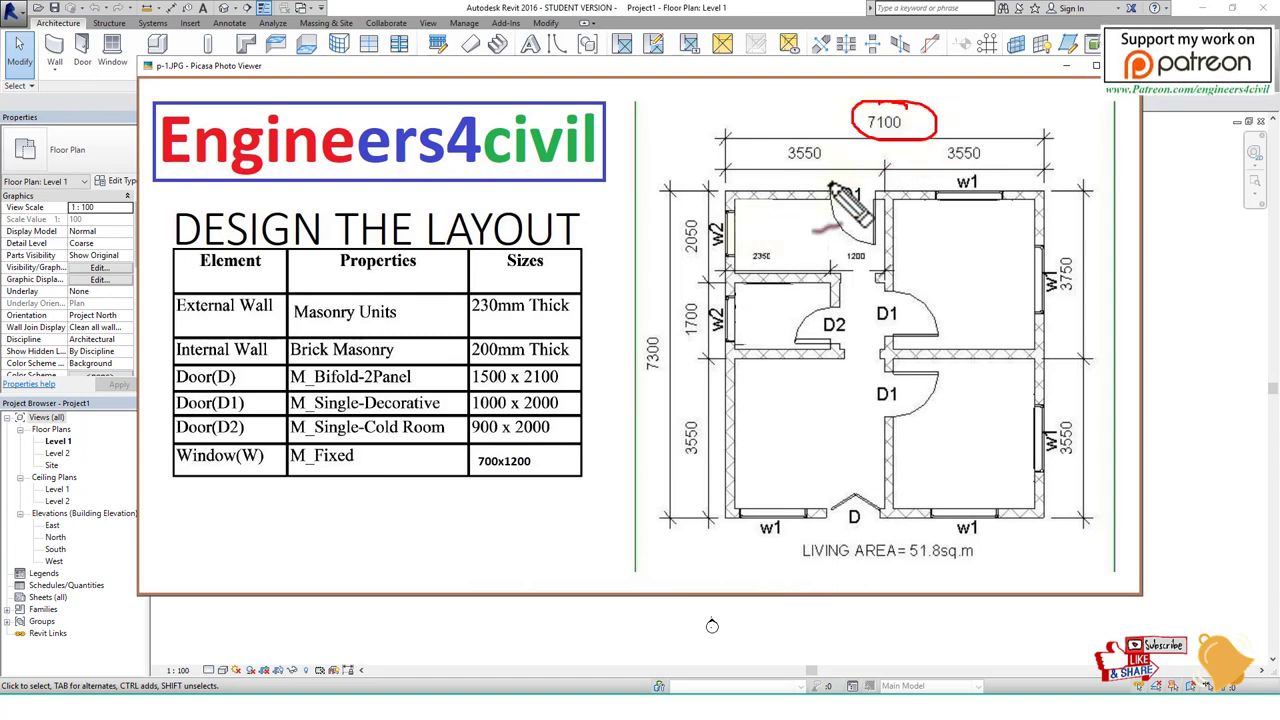
pyautogui.press('Escape')
# Close the reference image, handwrite 'UN' on the canvas, then erase it.
pyautogui.click(1066, 68)
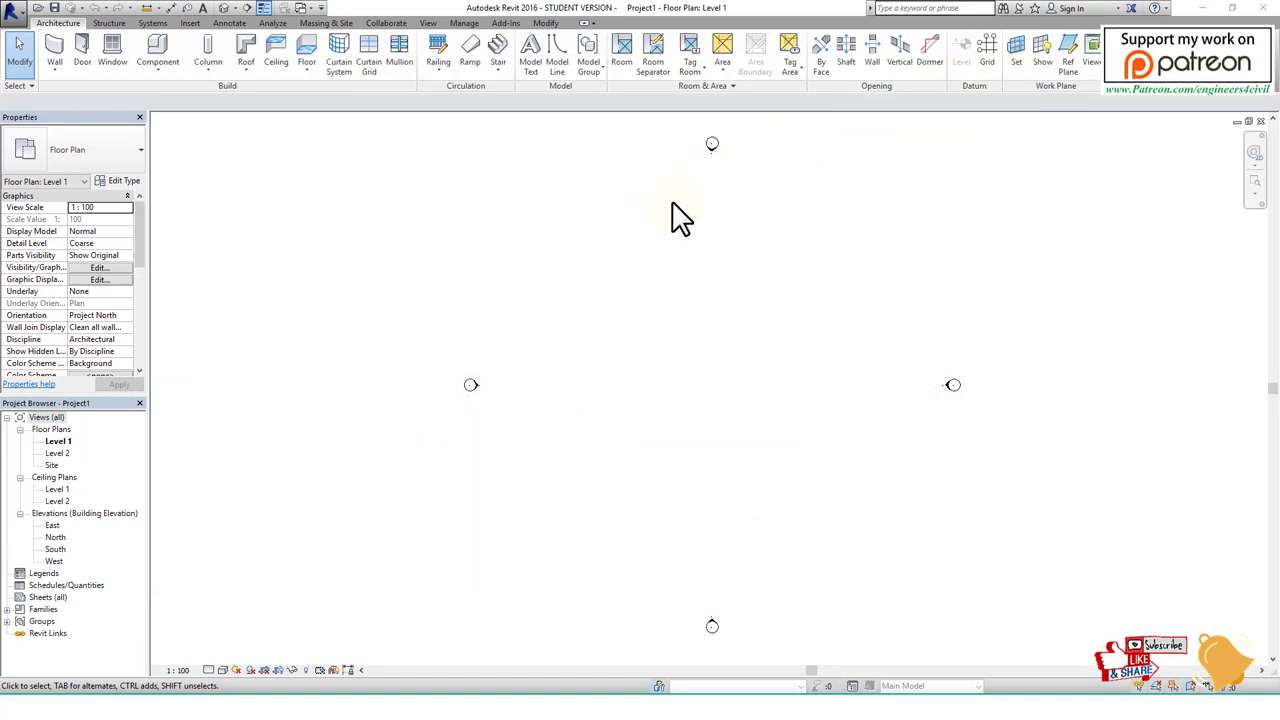
pyautogui.moveTo(540, 230)
pyautogui.mouseDown()
pyautogui.moveTo(566, 348)
pyautogui.moveTo(610, 222)
pyautogui.moveTo(650, 352)
pyautogui.mouseUp()
pyautogui.moveTo(650, 230); pyautogui.dragTo(720, 348)
pyautogui.moveTo(725, 228); pyautogui.dragTo(720, 348)
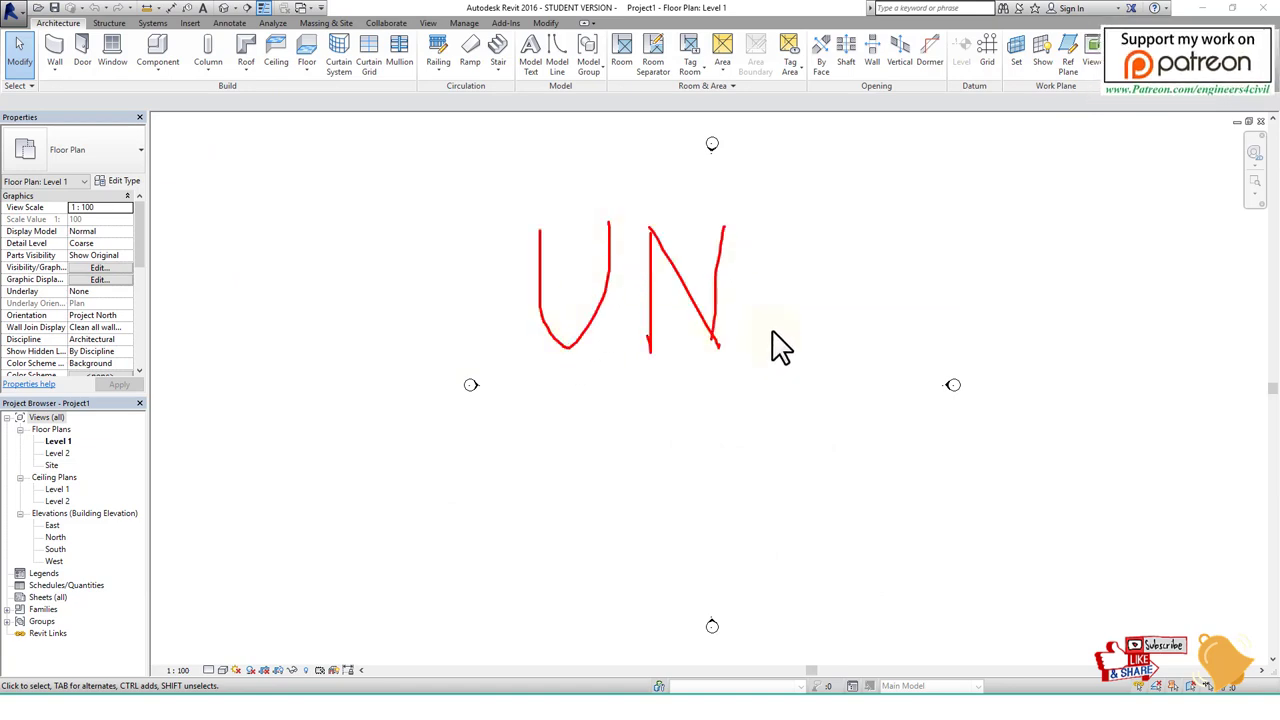
pyautogui.press('Escape')
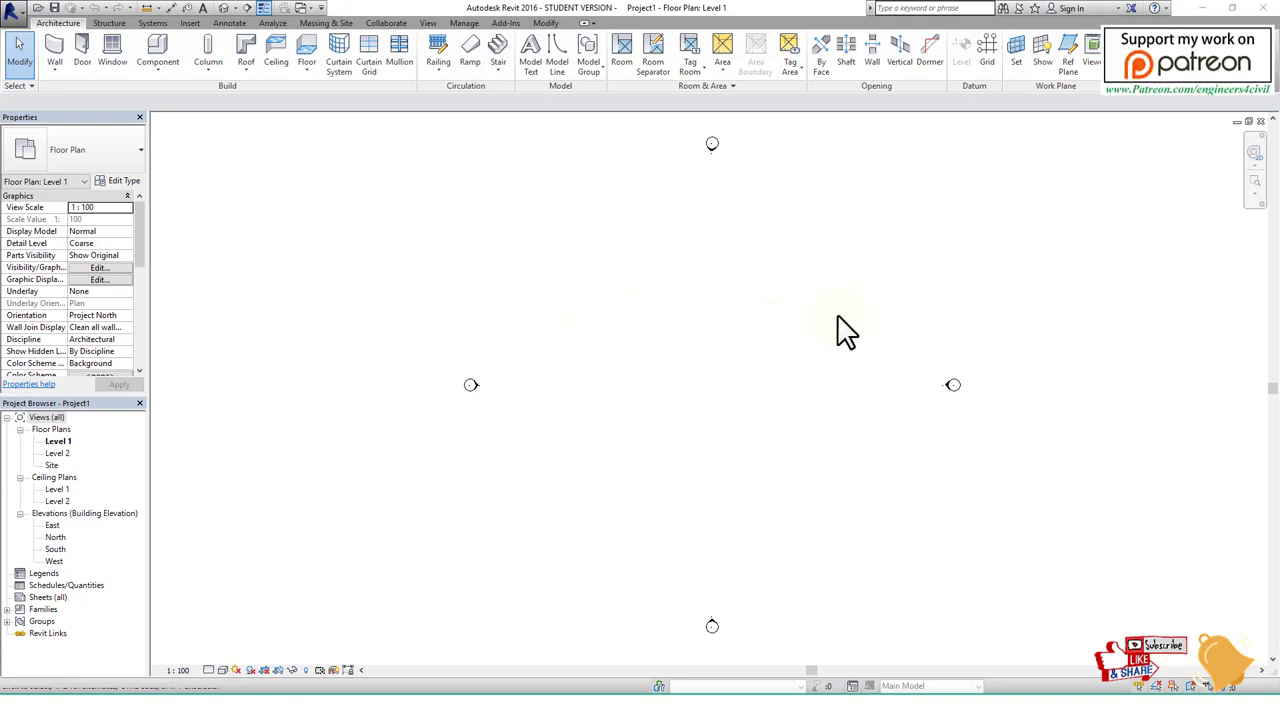
# Set the project Length unit symbol to mm in Project Units (UN).
pyautogui.press('u')
pyautogui.press('n')
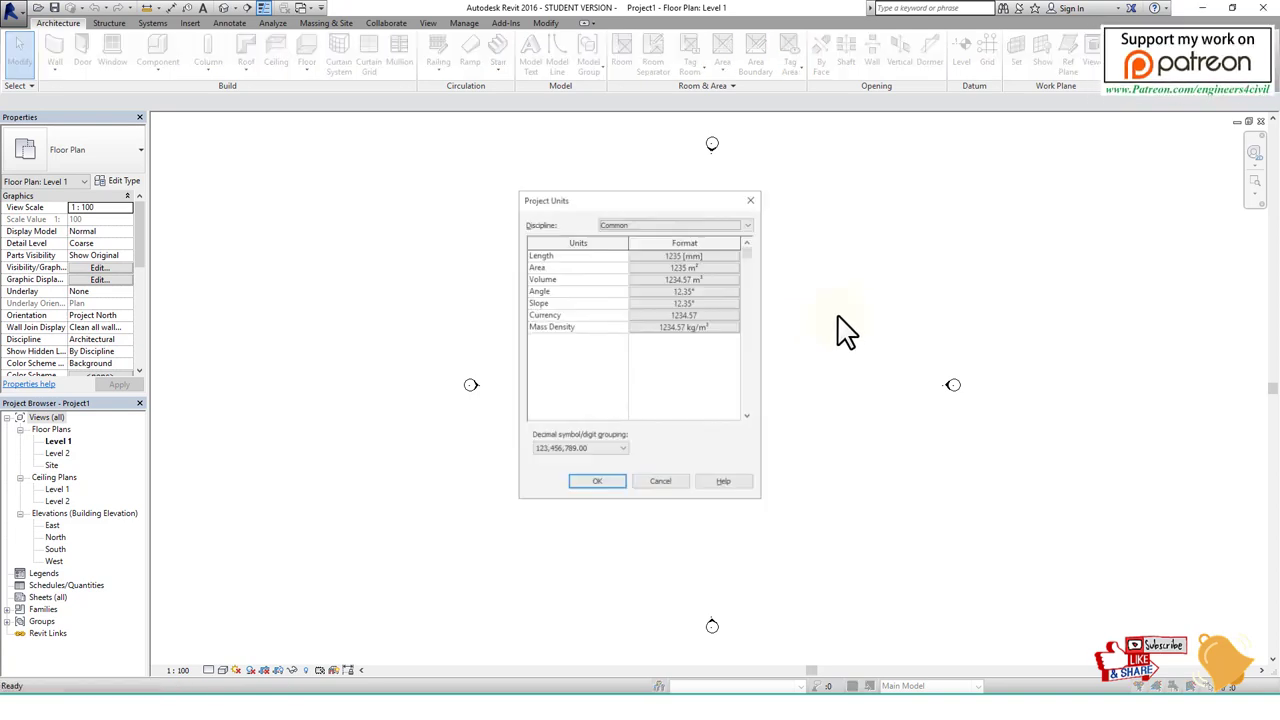
pyautogui.click(700, 254)
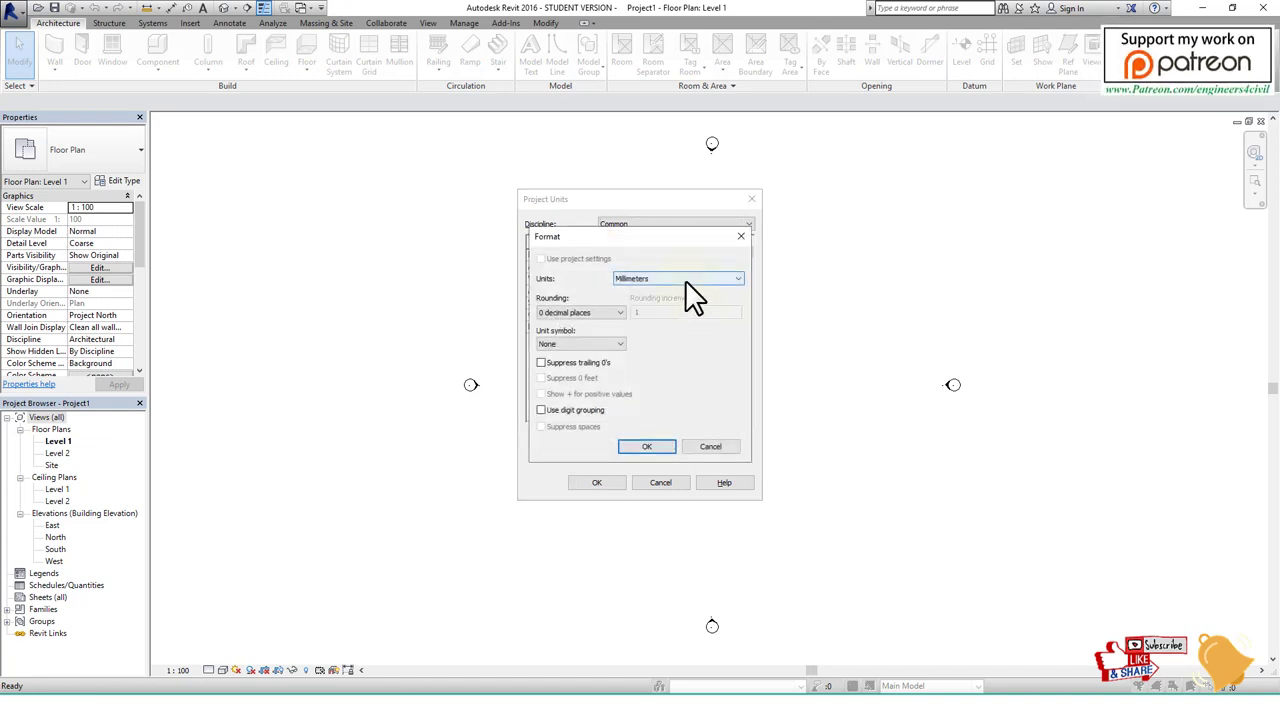
pyautogui.click(606, 346)
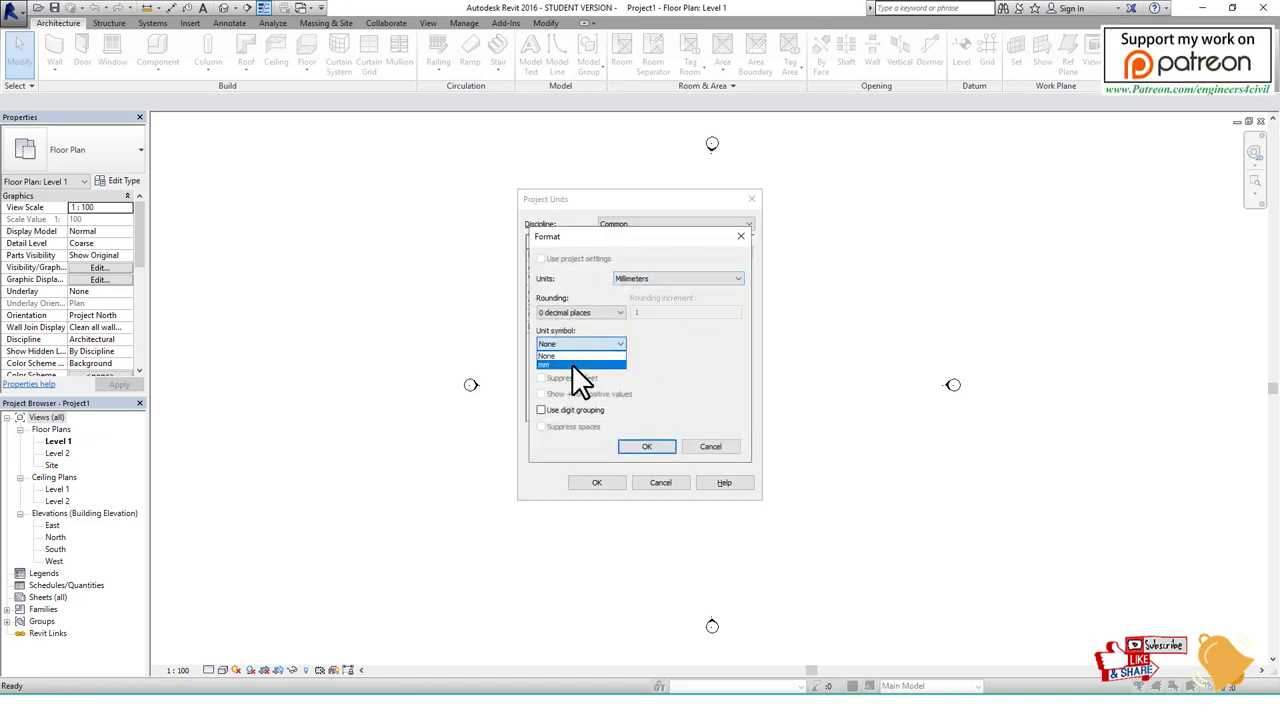
pyautogui.click(572, 364)
pyautogui.click(646, 446)
pyautogui.click(597, 481)
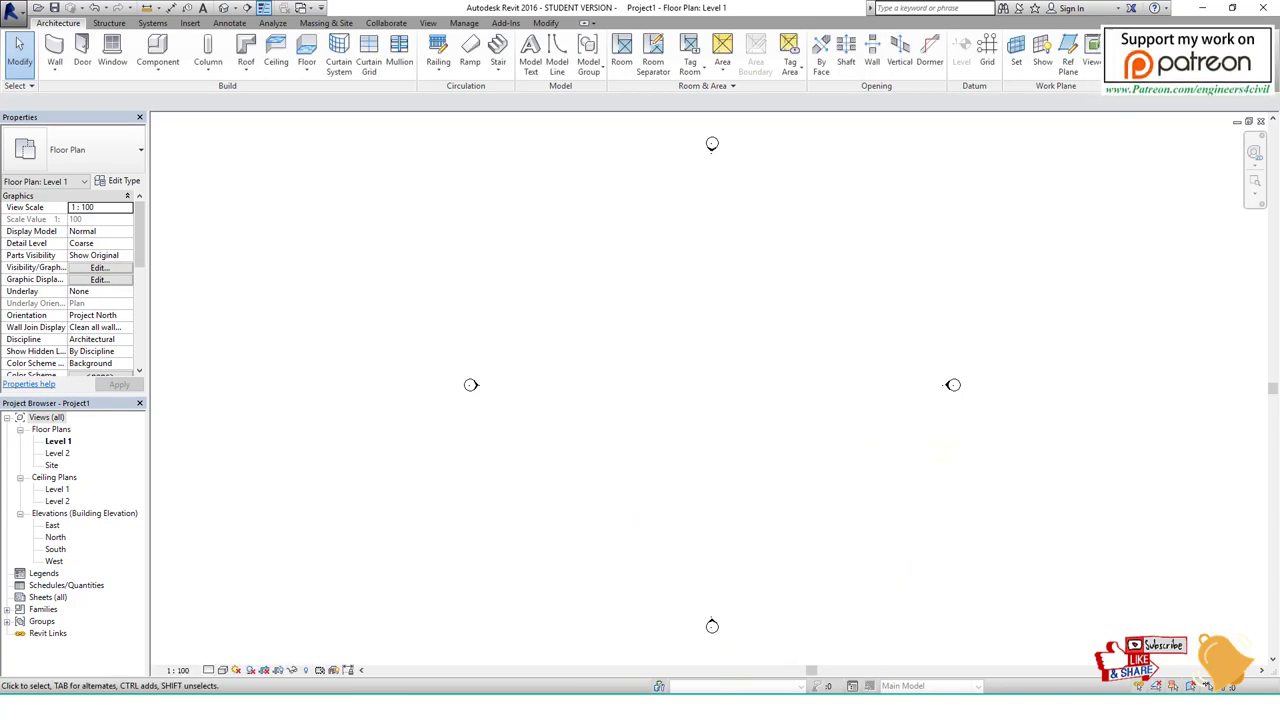
pyautogui.hotkey('alt', 'Tab')
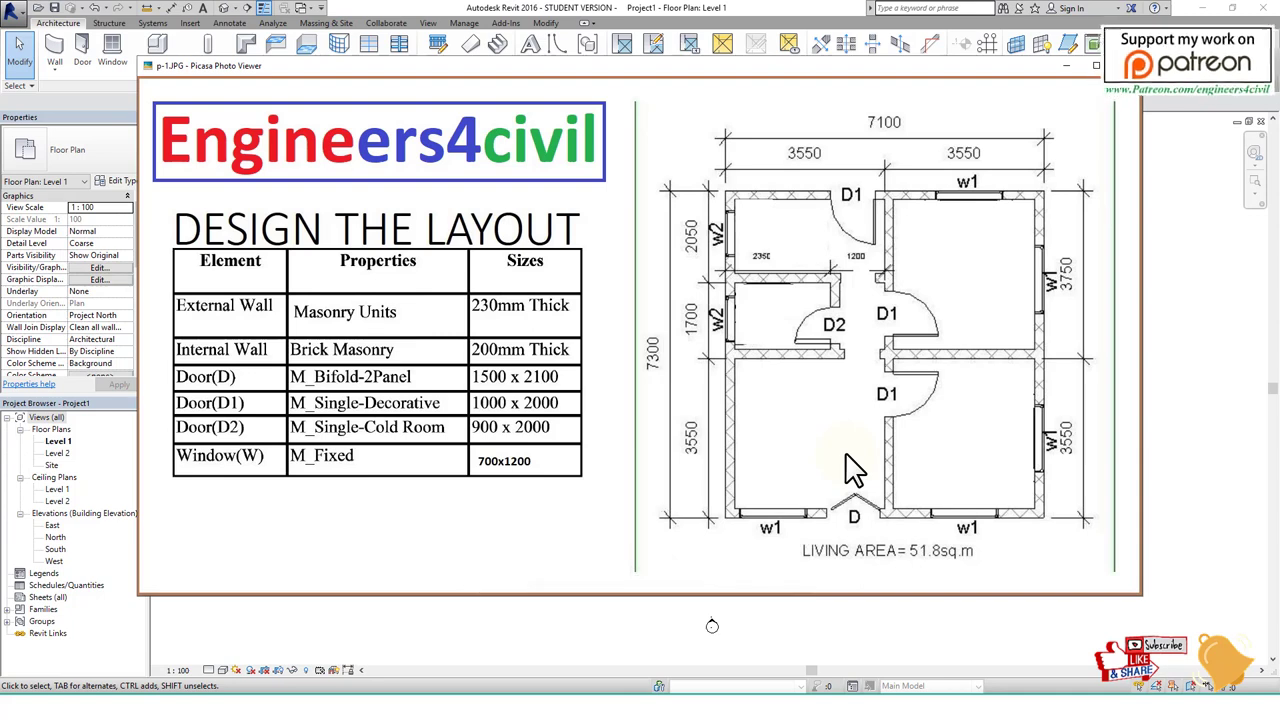
# Trace the top and left exterior walls on the layout image, then erase the tracing.
pyautogui.moveTo(735, 195)
pyautogui.mouseDown()
pyautogui.moveTo(735, 482)
pyautogui.moveTo(770, 515)
pyautogui.moveTo(1033, 513)
pyautogui.moveTo(1035, 358)
pyautogui.mouseUp()
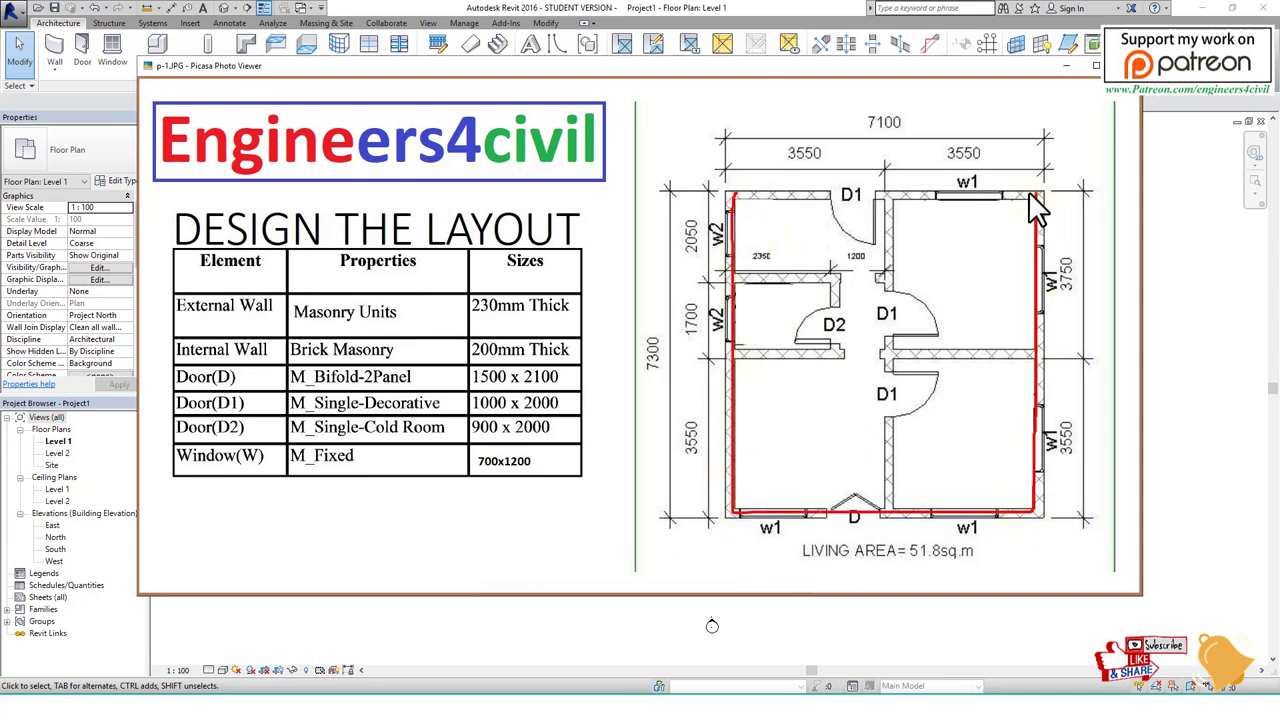
pyautogui.moveTo(1032, 195)
pyautogui.mouseDown()
pyautogui.moveTo(765, 195)
pyautogui.moveTo(740, 265)
pyautogui.moveTo(695, 290)
pyautogui.moveTo(600, 297)
pyautogui.moveTo(615, 318)
pyautogui.moveTo(615, 283)
pyautogui.mouseUp()
pyautogui.press('Escape')
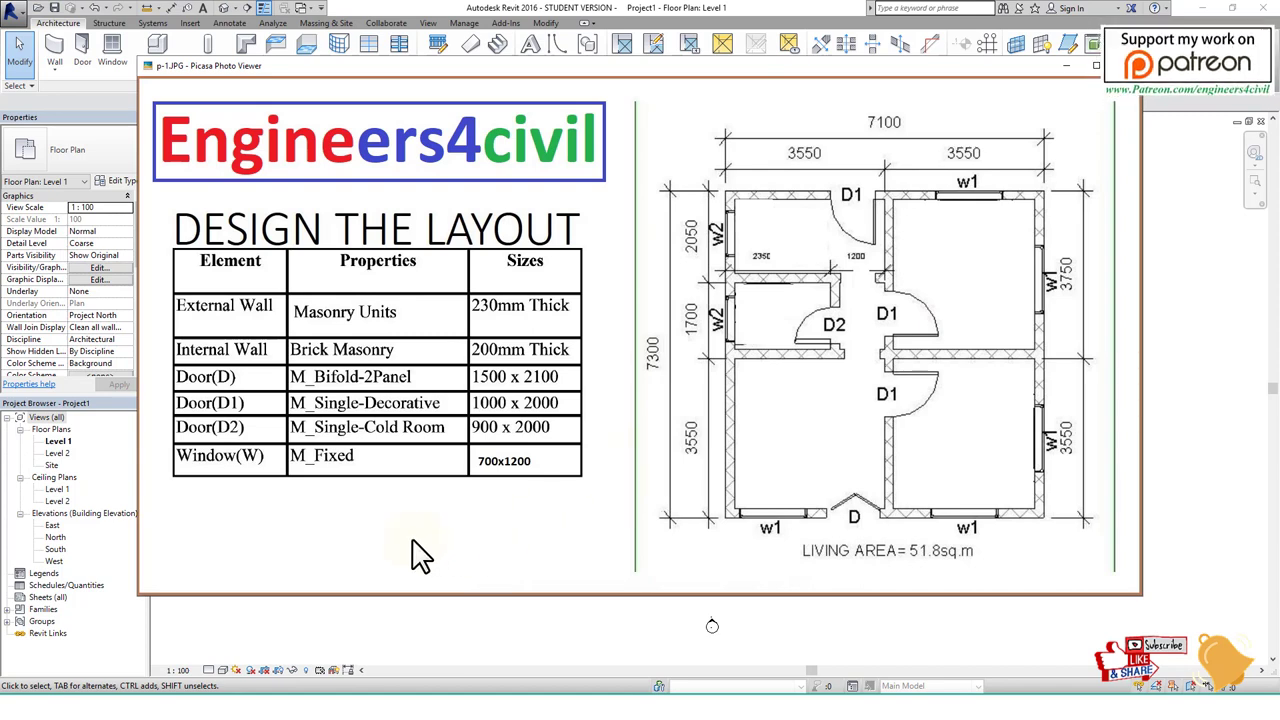
# Sketch a 3 m wall height with green level lines, then clear the ink and close the image.
pyautogui.moveTo(443, 498)
pyautogui.mouseDown()
pyautogui.moveTo(449, 569)
pyautogui.moveTo(523, 514)
pyautogui.moveTo(434, 497)
pyautogui.mouseUp()
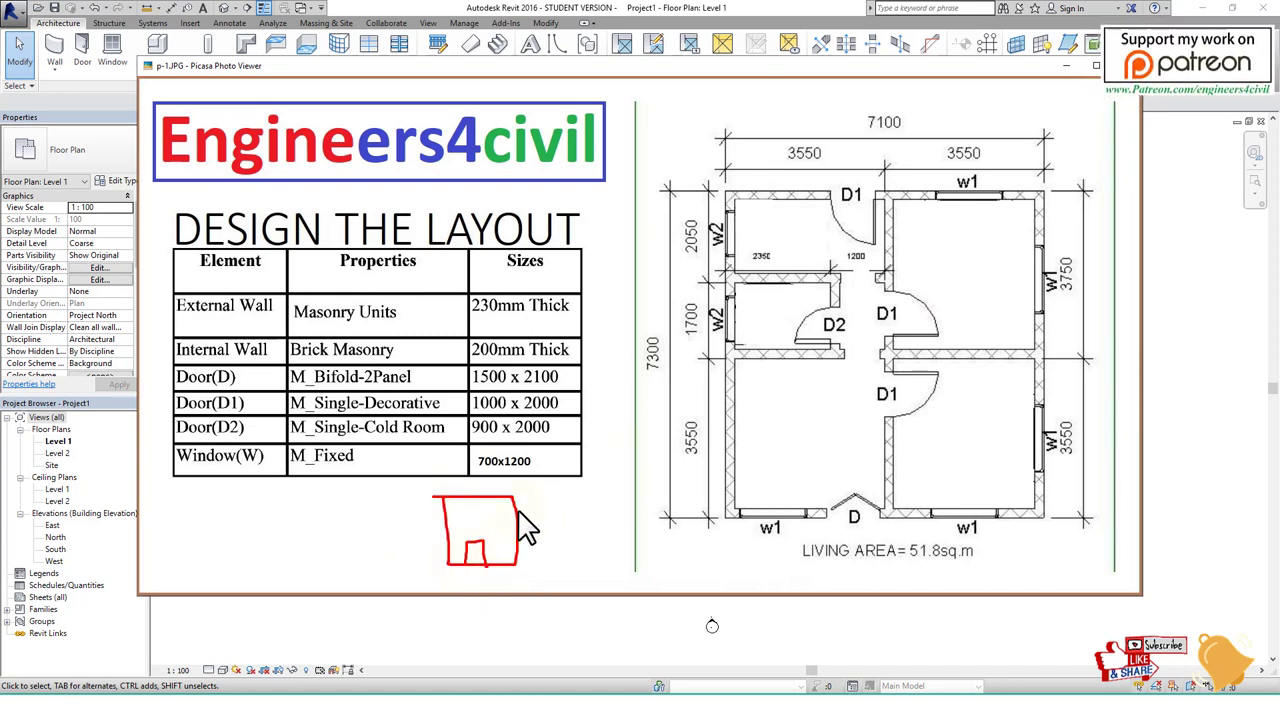
pyautogui.moveTo(525, 494)
pyautogui.mouseDown()
pyautogui.moveTo(572, 489)
pyautogui.moveTo(557, 560)
pyautogui.moveTo(585, 560)
pyautogui.mouseUp()
pyautogui.moveTo(575, 516); pyautogui.dragTo(630, 514)
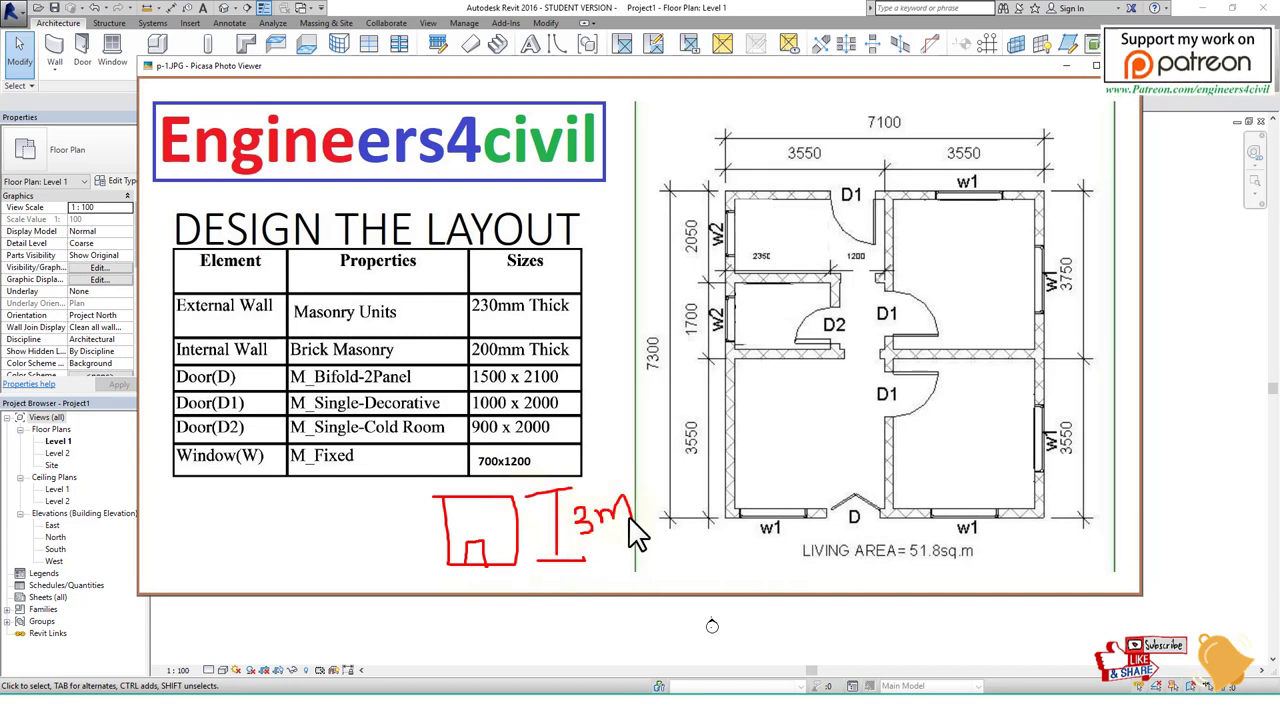
pyautogui.moveTo(430, 566)
pyautogui.mouseDown()
pyautogui.moveTo(745, 578)
pyautogui.moveTo(785, 560)
pyautogui.moveTo(772, 548)
pyautogui.mouseUp()
pyautogui.moveTo(396, 494)
pyautogui.mouseDown()
pyautogui.moveTo(790, 496)
pyautogui.moveTo(830, 525)
pyautogui.moveTo(862, 524)
pyautogui.mouseUp()
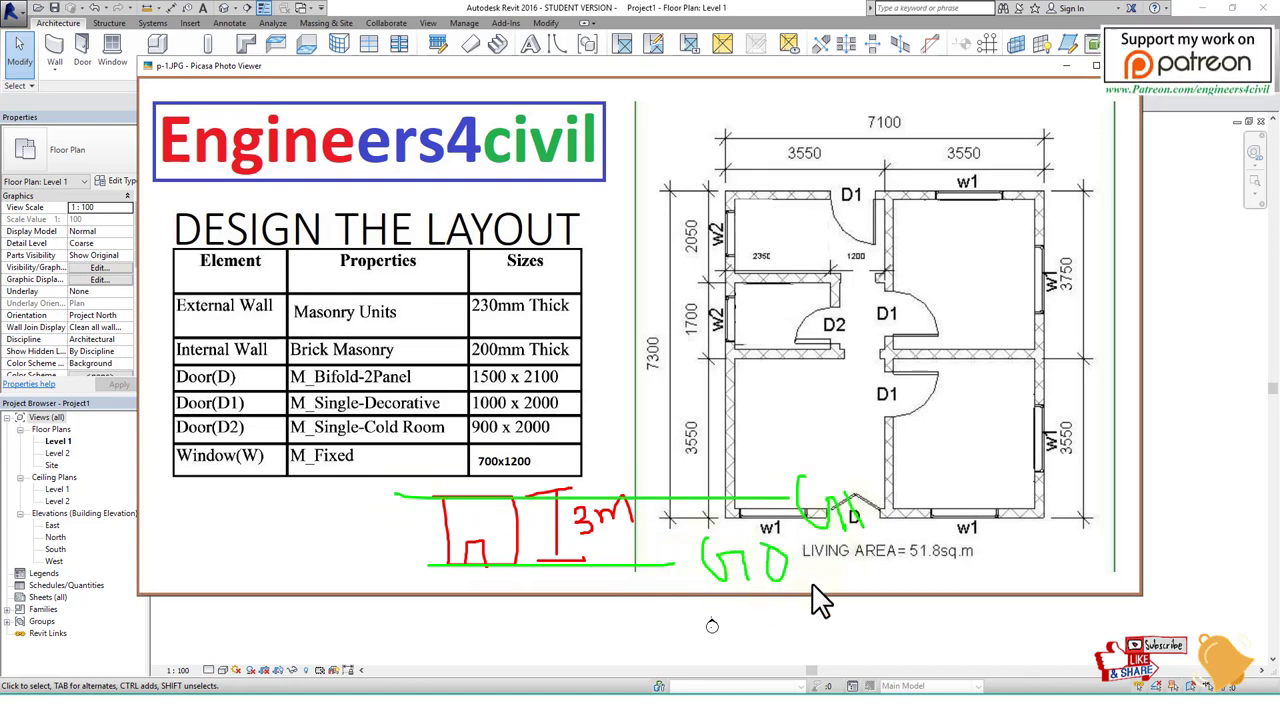
pyautogui.moveTo(623, 499); pyautogui.dragTo(623, 566)
pyautogui.press('Escape')
pyautogui.press('Escape')
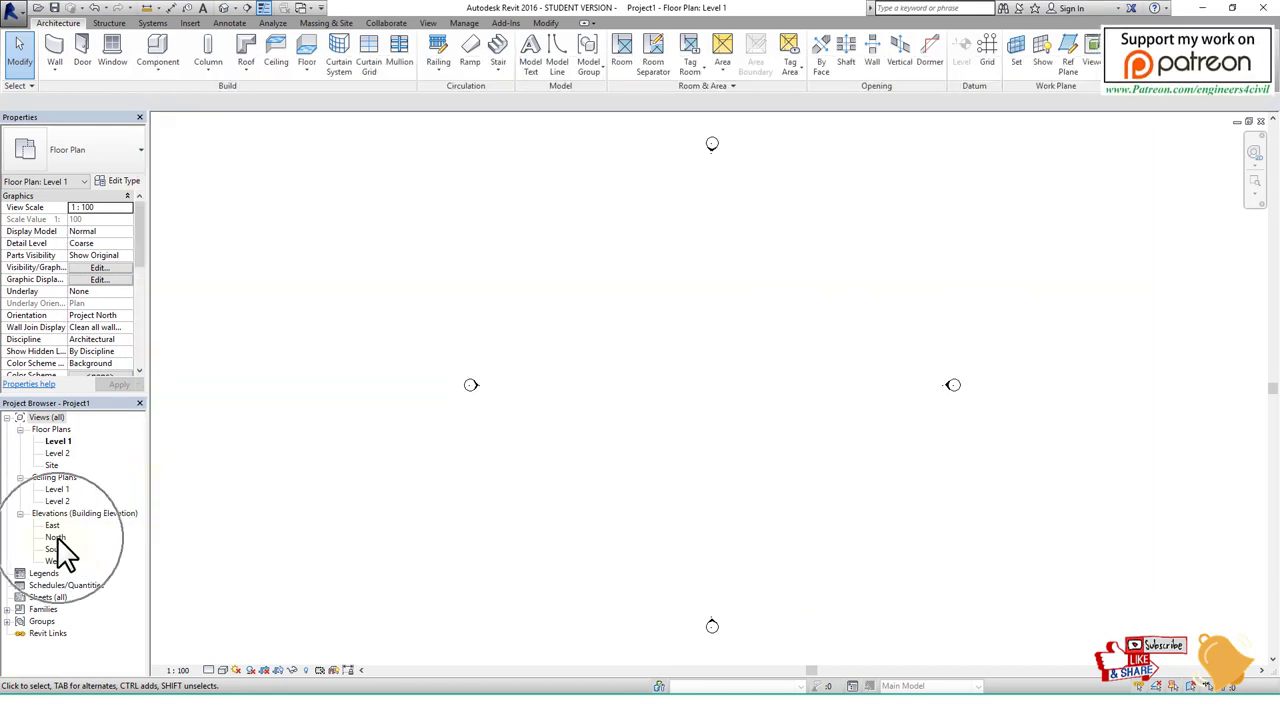
# Open the North elevation and set Level 2's elevation to 3000 mm.
pyautogui.doubleClick(55, 538)
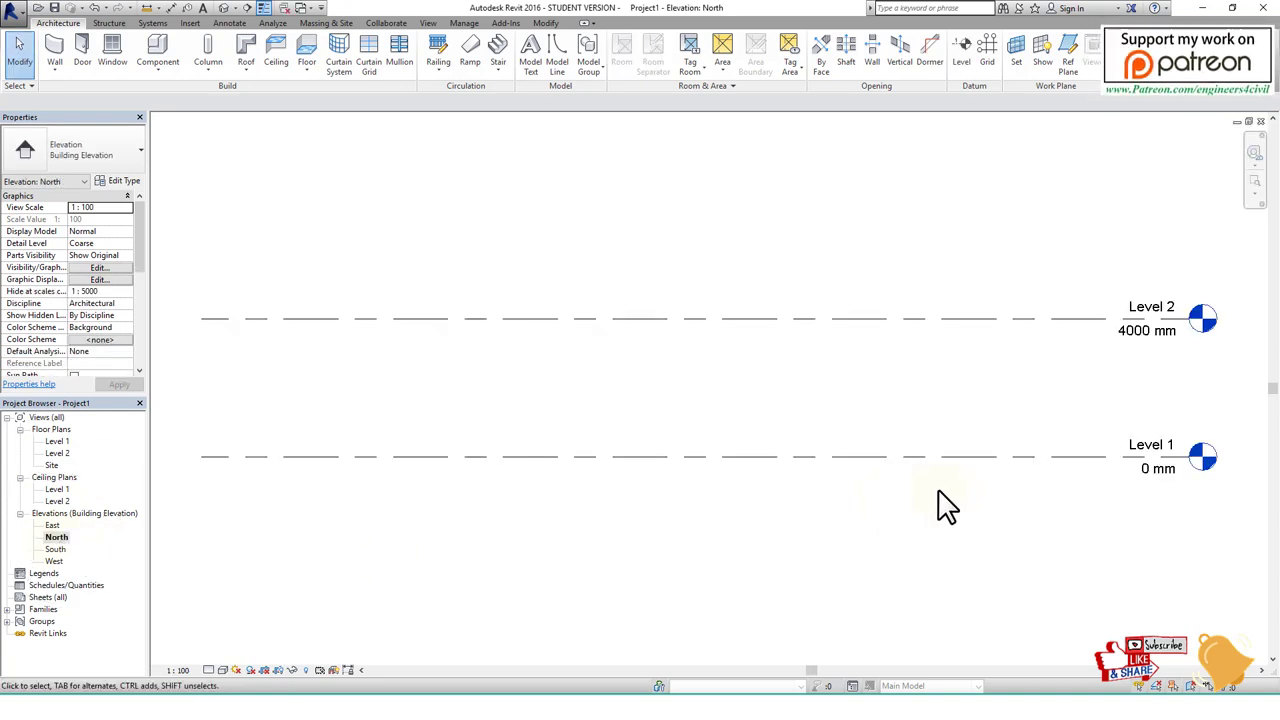
pyautogui.moveTo(1014, 414); pyautogui.dragTo(792, 407, button='middle')
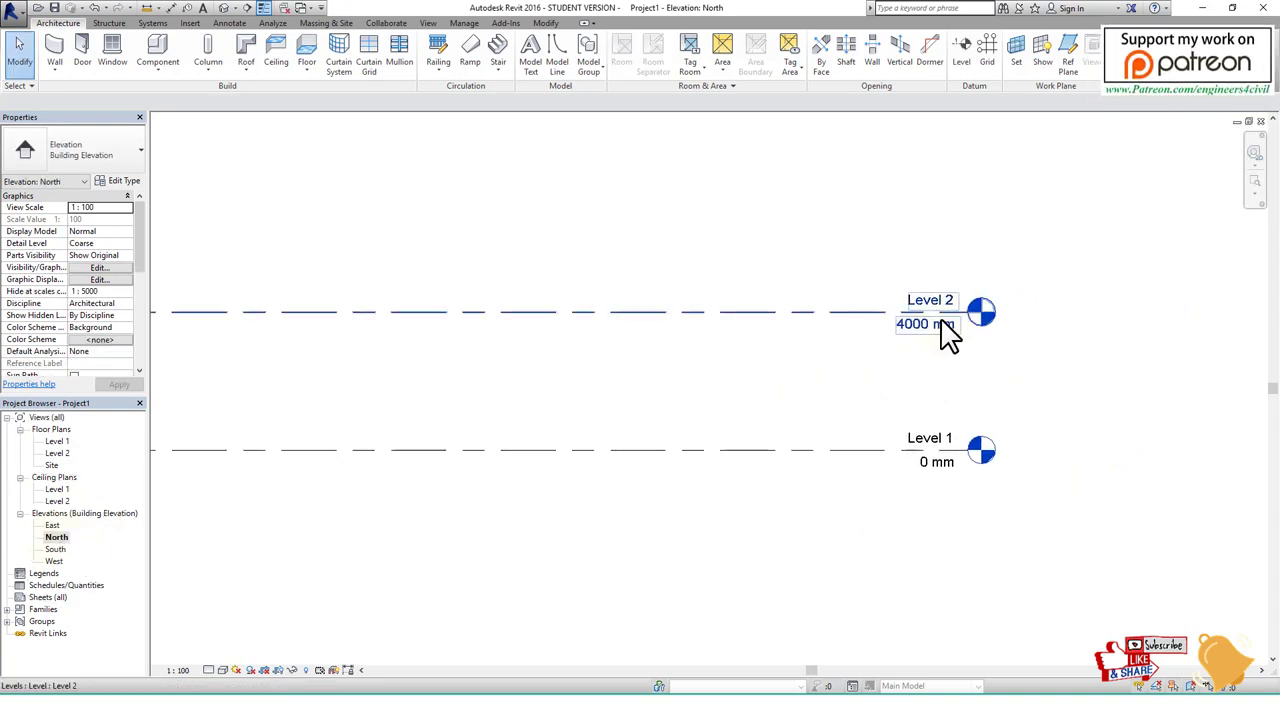
pyautogui.click(914, 328)
pyautogui.click(920, 330)
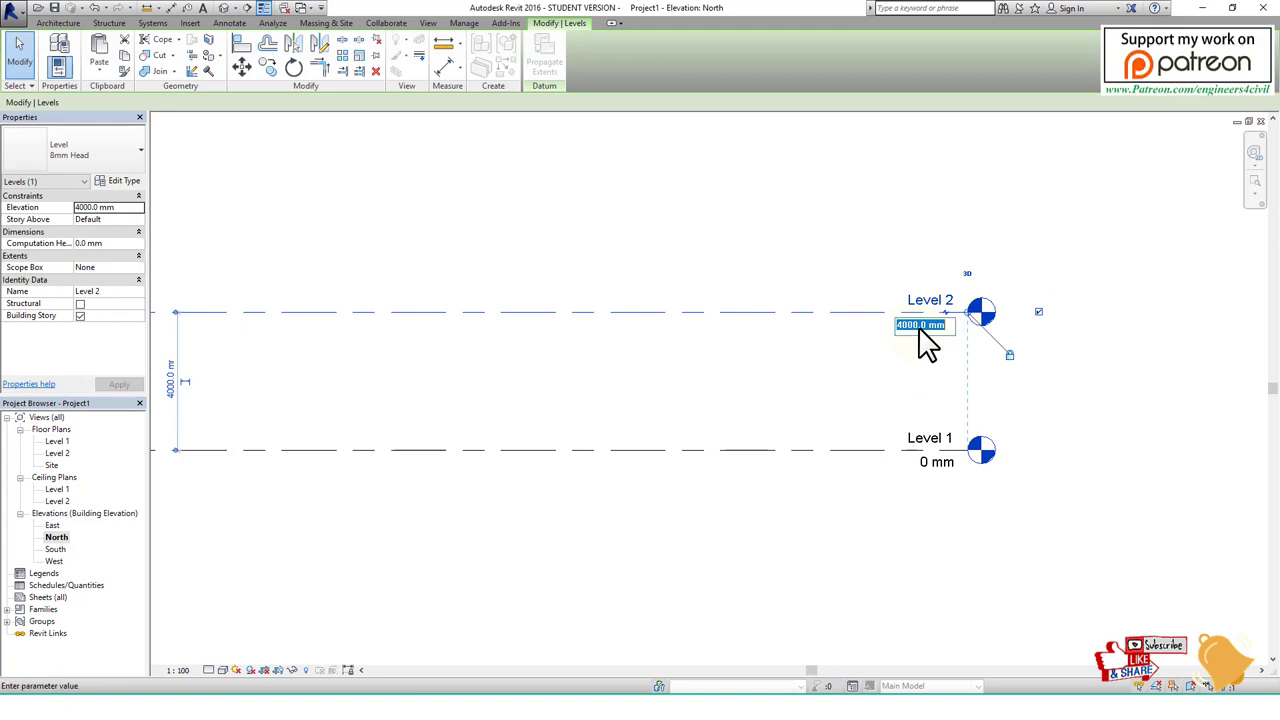
pyautogui.write('00')
pyautogui.press('Return')
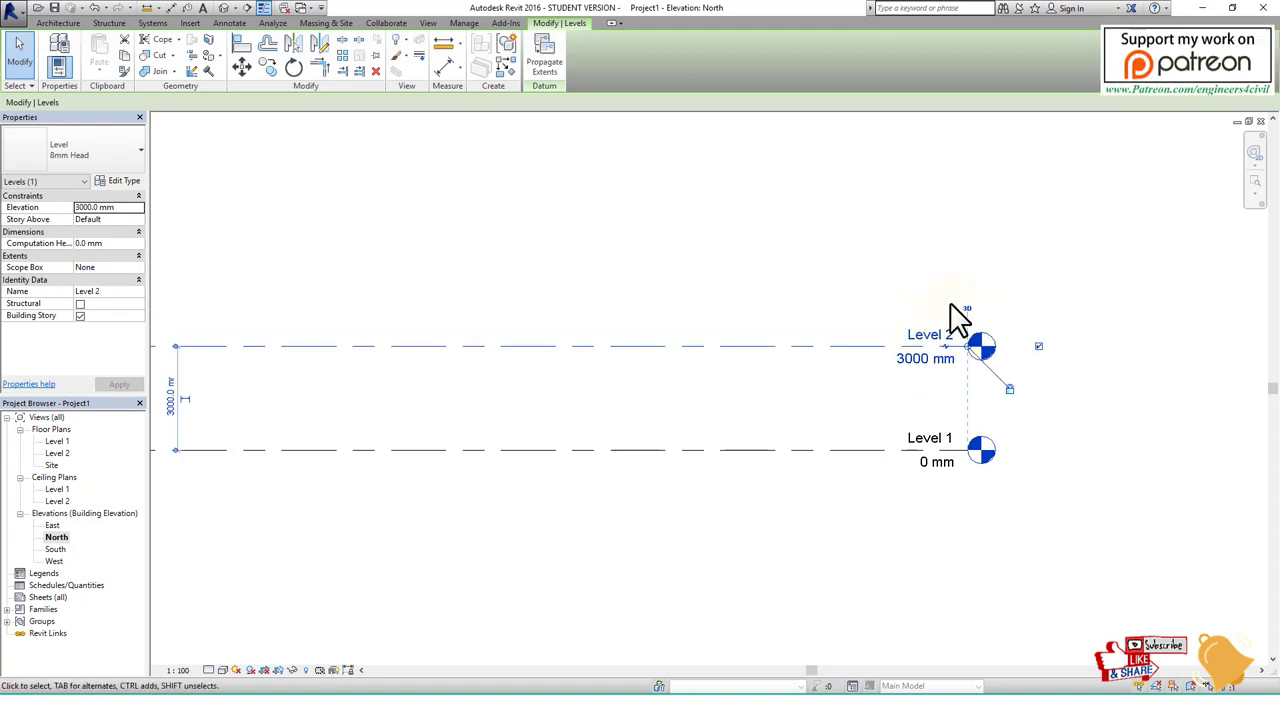
pyautogui.press('Escape')
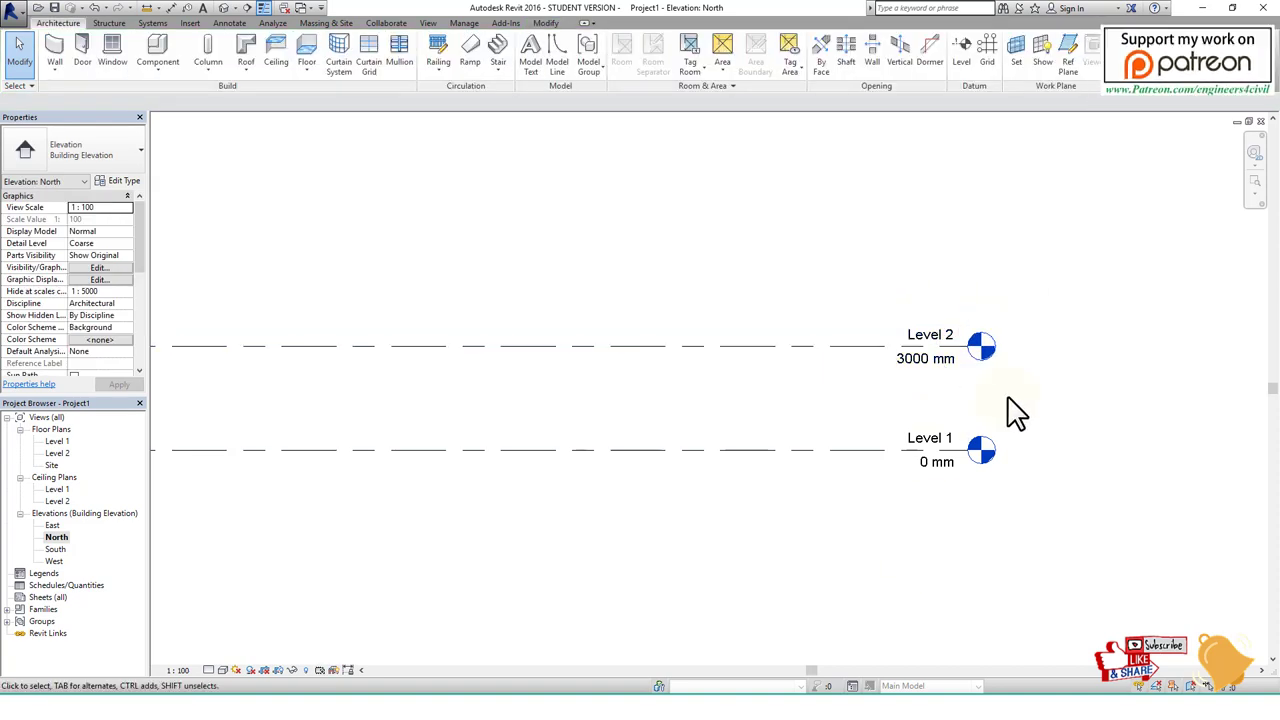
pyautogui.scroll(1, 1020, 418)
pyautogui.scroll(1, 1030, 430)
pyautogui.scroll(-2, 953, 462)
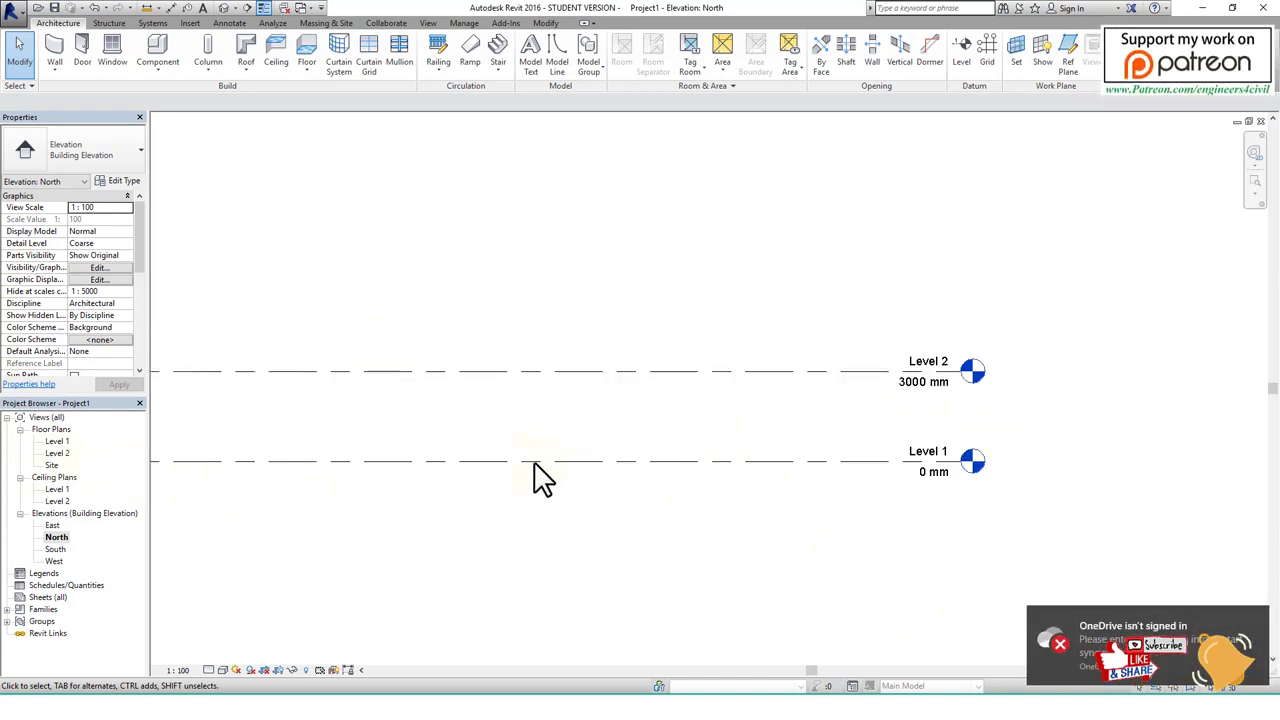
# Sketch a hatched wall from Level 1 to Level 2 and point Level 1 to its plan.
pyautogui.moveTo(534, 463); pyautogui.dragTo(661, 463)
pyautogui.moveTo(536, 461)
pyautogui.mouseDown()
pyautogui.moveTo(666, 410)
pyautogui.moveTo(666, 470)
pyautogui.mouseUp()
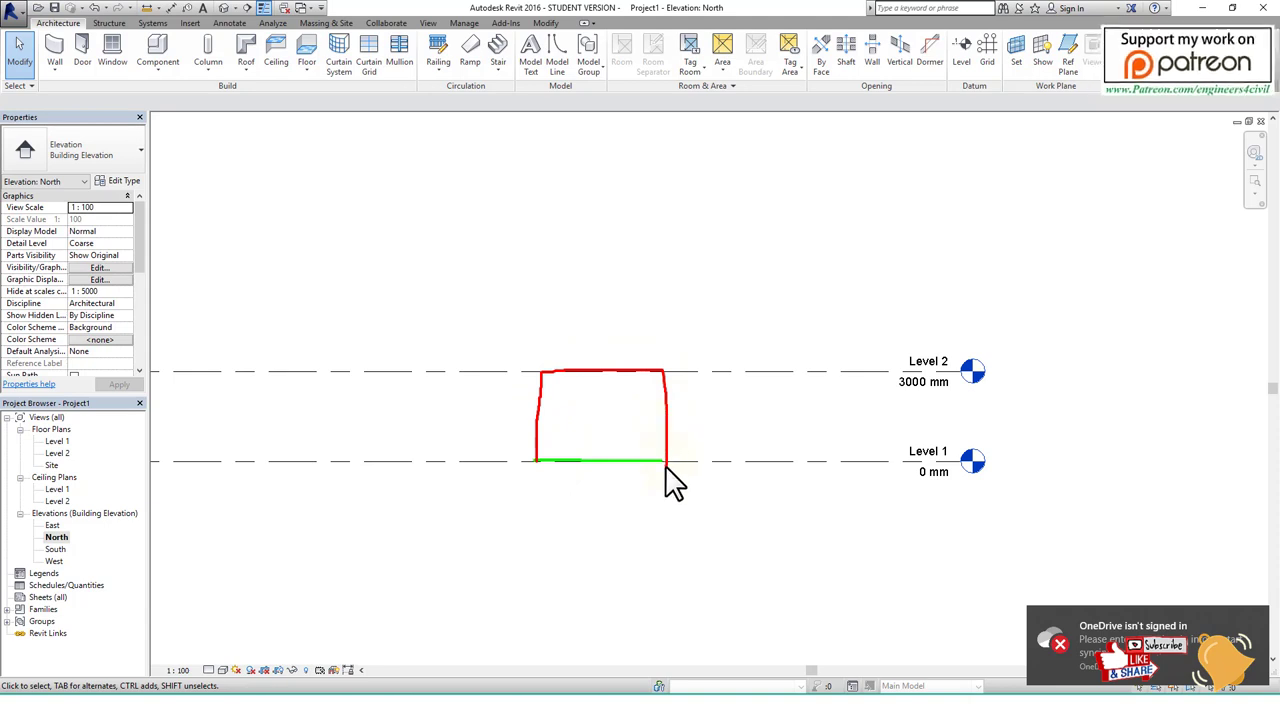
pyautogui.moveTo(655, 383)
pyautogui.mouseDown()
pyautogui.moveTo(566, 452)
pyautogui.moveTo(657, 409)
pyautogui.moveTo(610, 478)
pyautogui.mouseUp()
pyautogui.moveTo(595, 377); pyautogui.dragTo(543, 412)
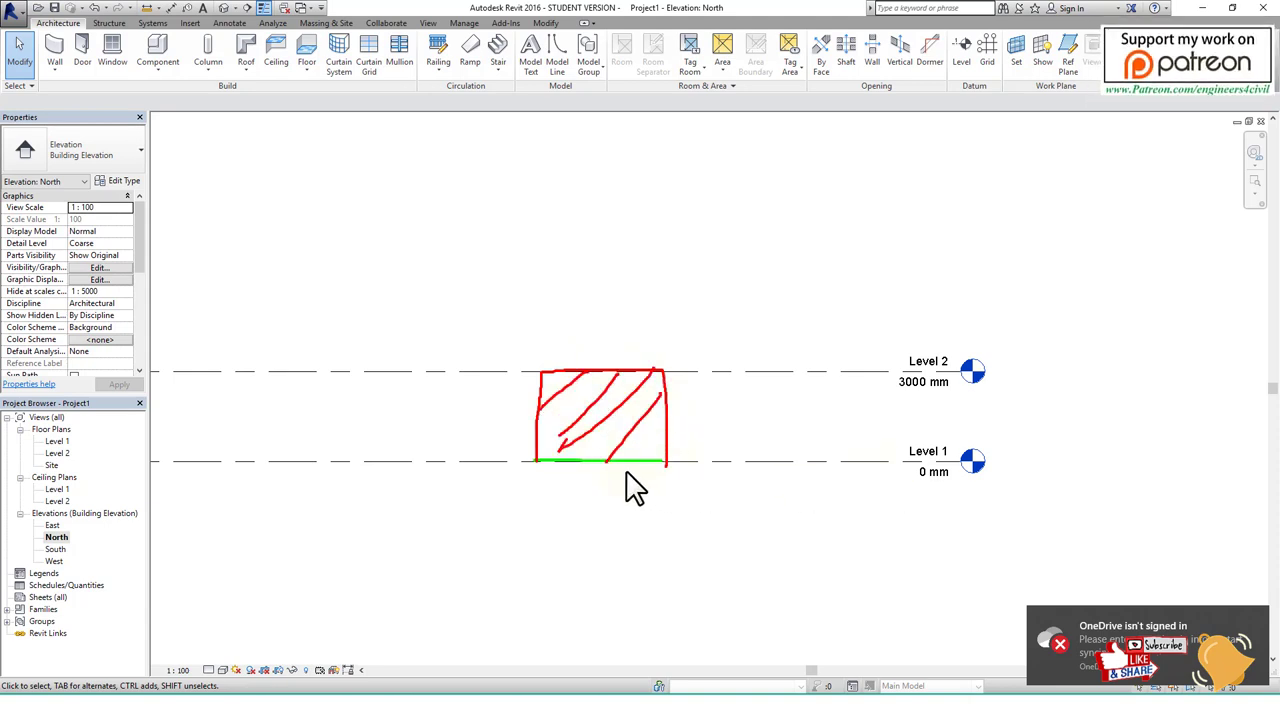
pyautogui.moveTo(1000, 466)
pyautogui.mouseDown()
pyautogui.moveTo(894, 491)
pyautogui.moveTo(962, 428)
pyautogui.mouseUp()
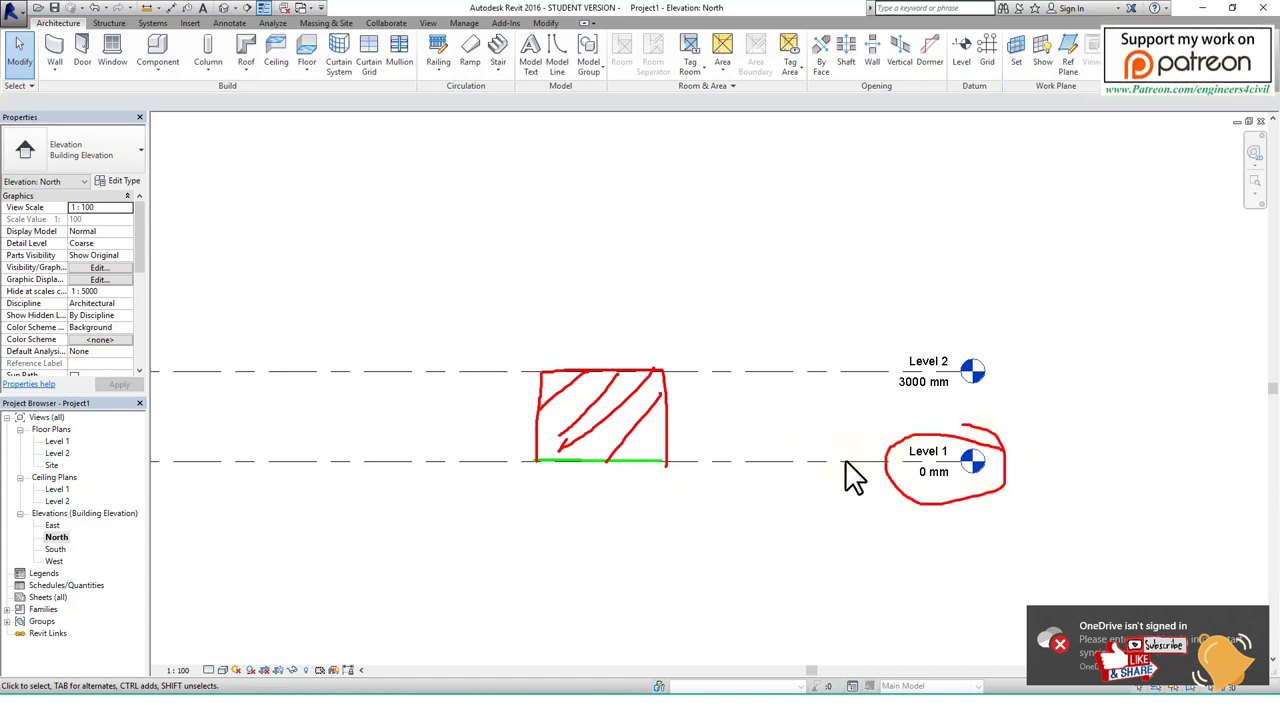
pyautogui.moveTo(898, 490)
pyautogui.mouseDown()
pyautogui.moveTo(523, 514)
pyautogui.moveTo(85, 457)
pyautogui.mouseUp()
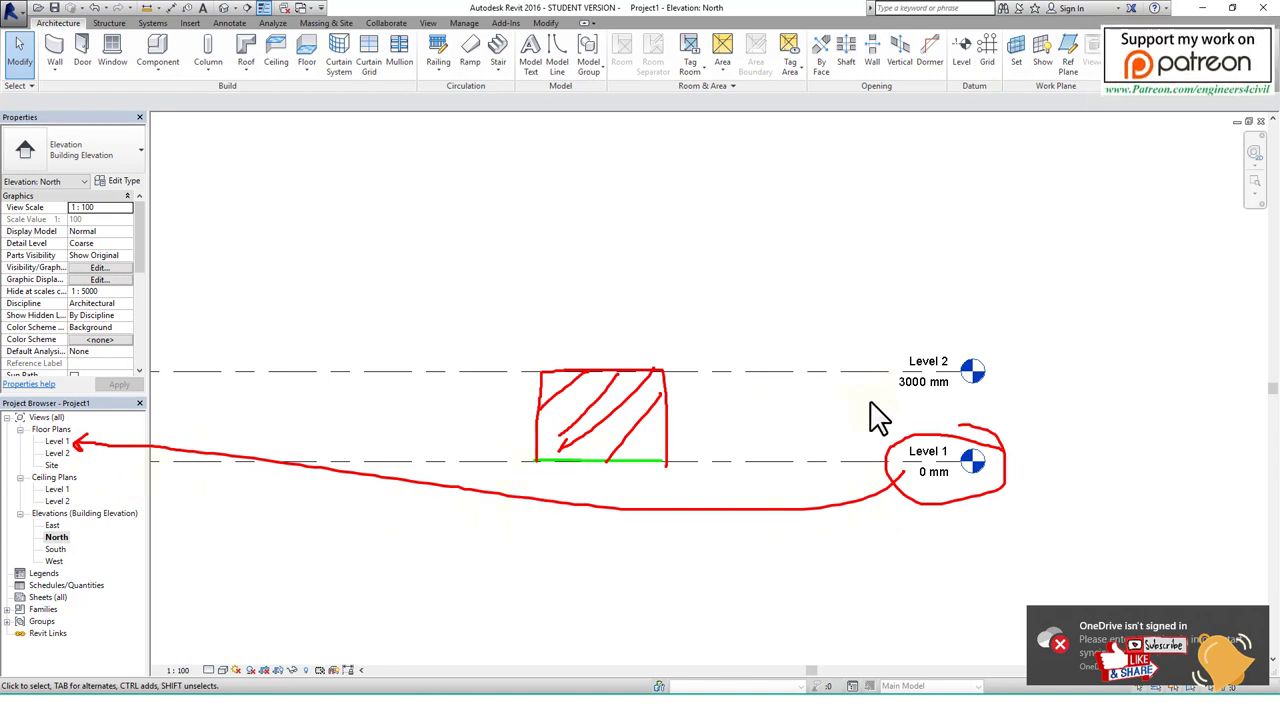
# On Level 1, duplicate the Generic - 225mm Masonry wall type as Generic - 230 mm.
pyautogui.doubleClick(52, 442)
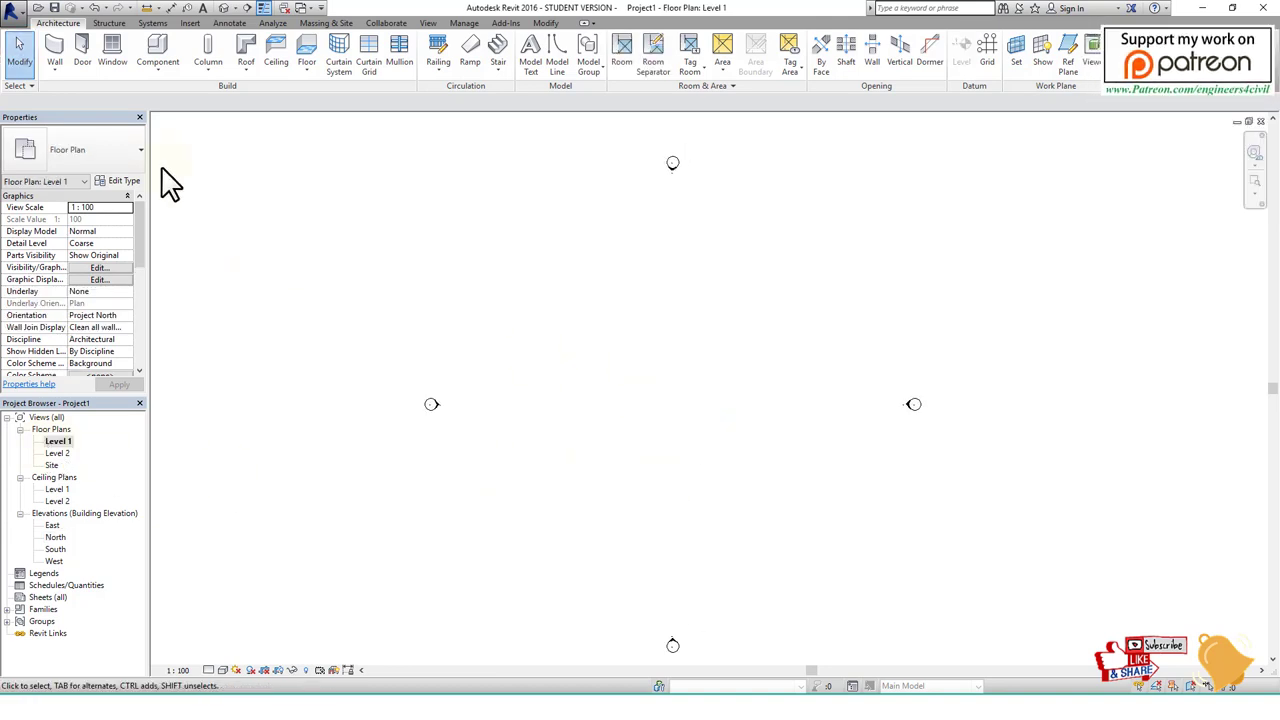
pyautogui.click(54, 45)
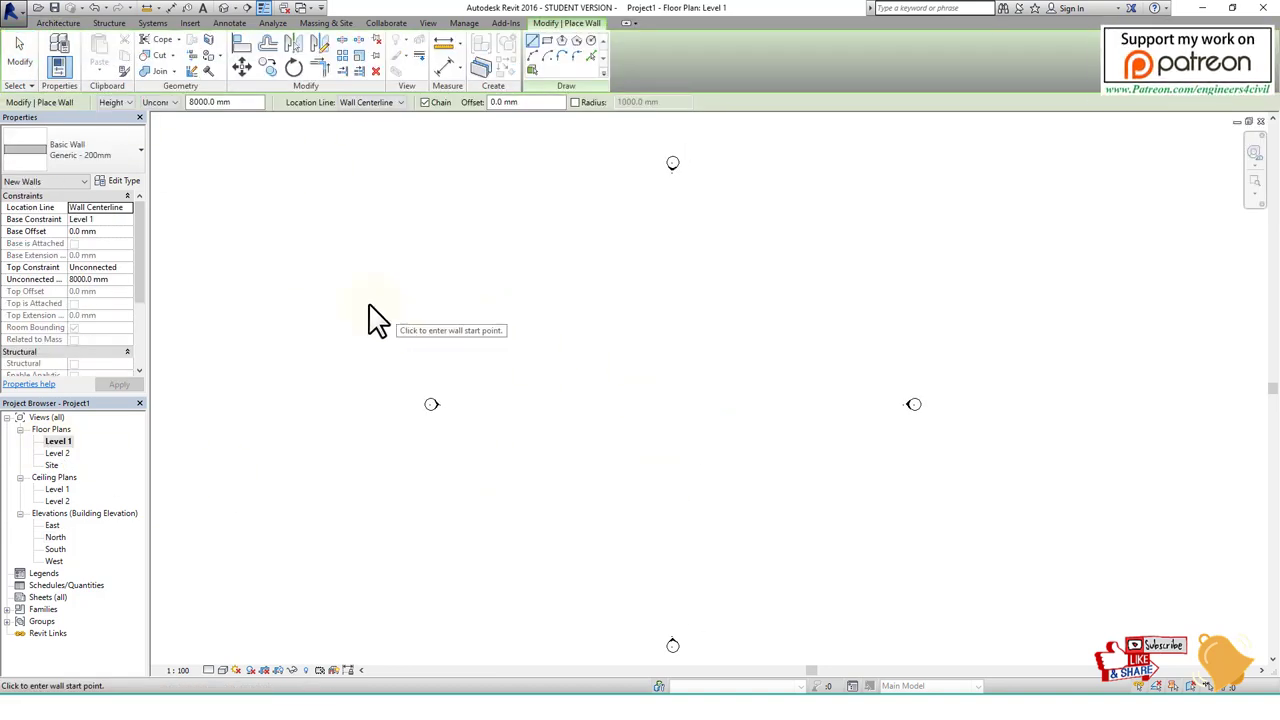
pyautogui.click(130, 157)
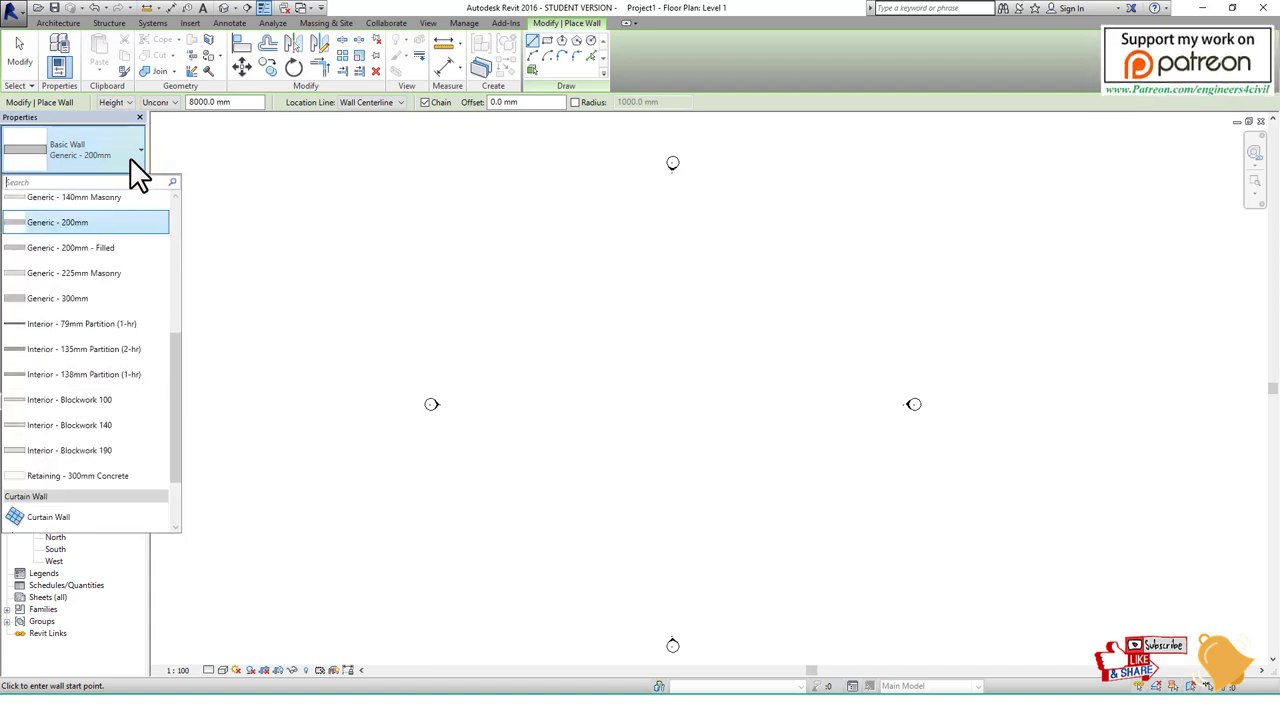
pyautogui.click(111, 272)
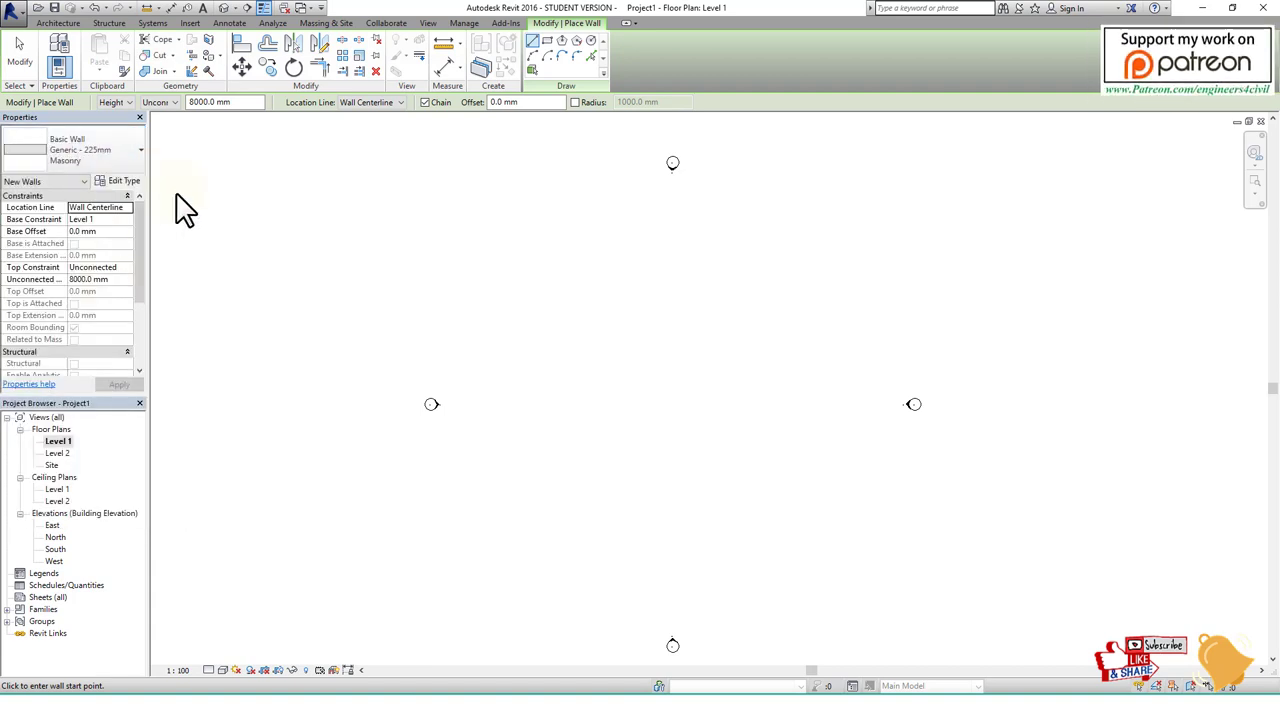
pyautogui.click(115, 180)
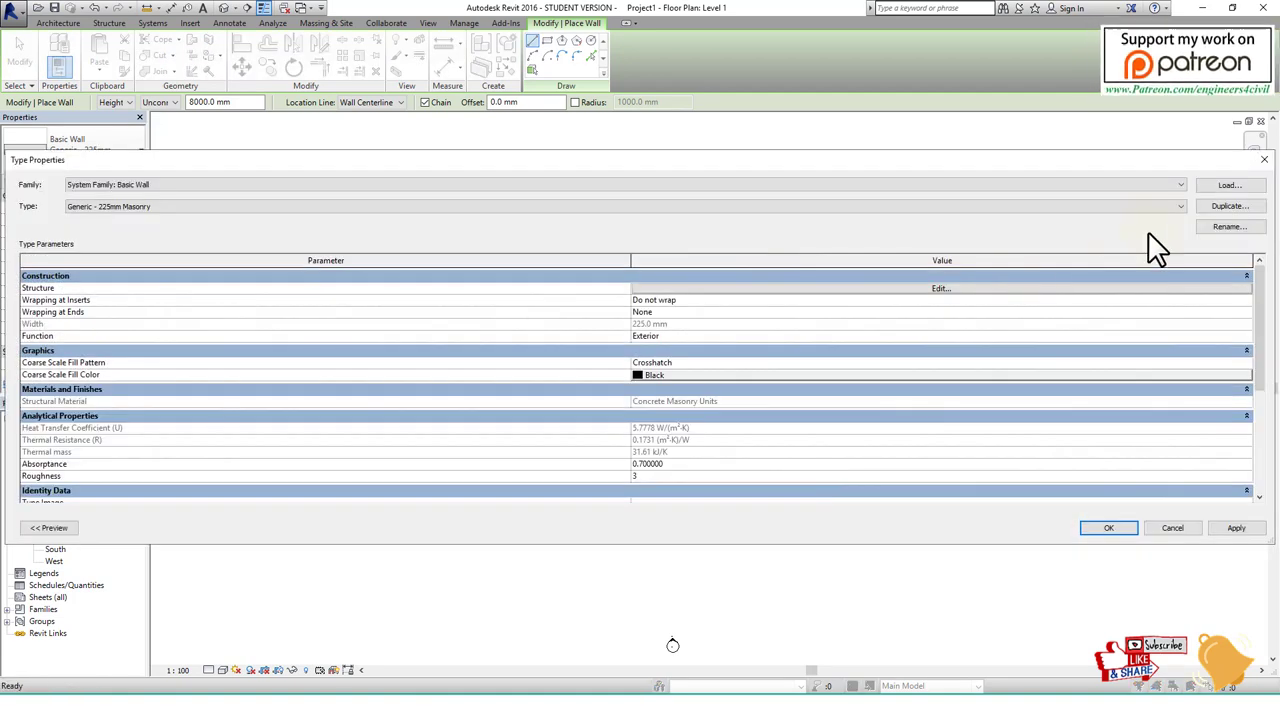
pyautogui.click(1230, 207)
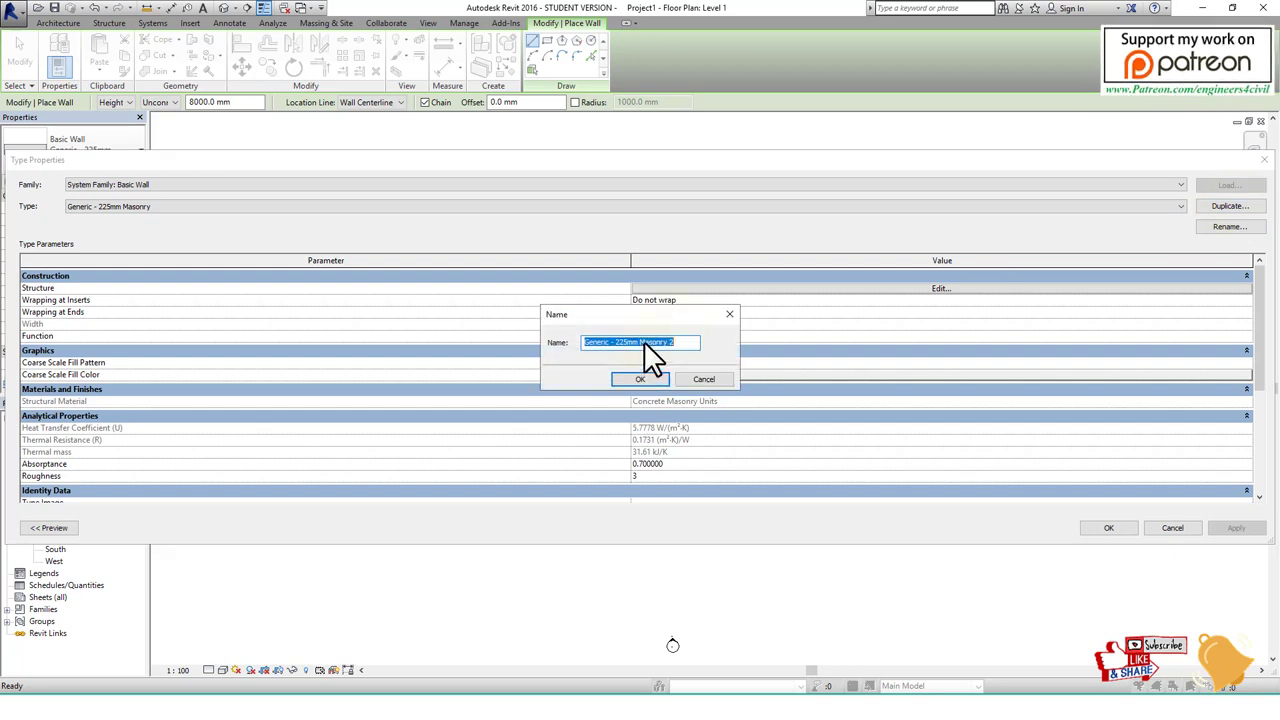
pyautogui.moveTo(646, 340); pyautogui.dragTo(686, 338)
pyautogui.click(658, 379)
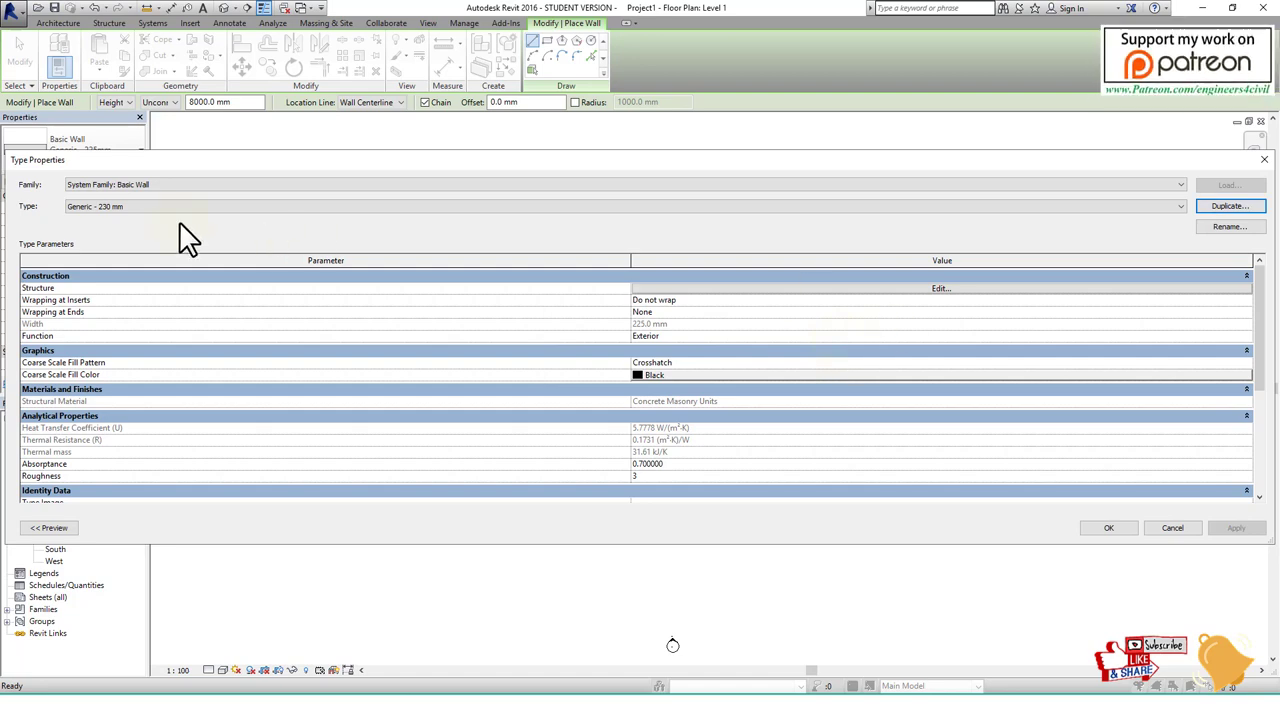
# Set the Generic - 230 mm structure layer thickness to 230 mm.
pyautogui.click(107, 208)
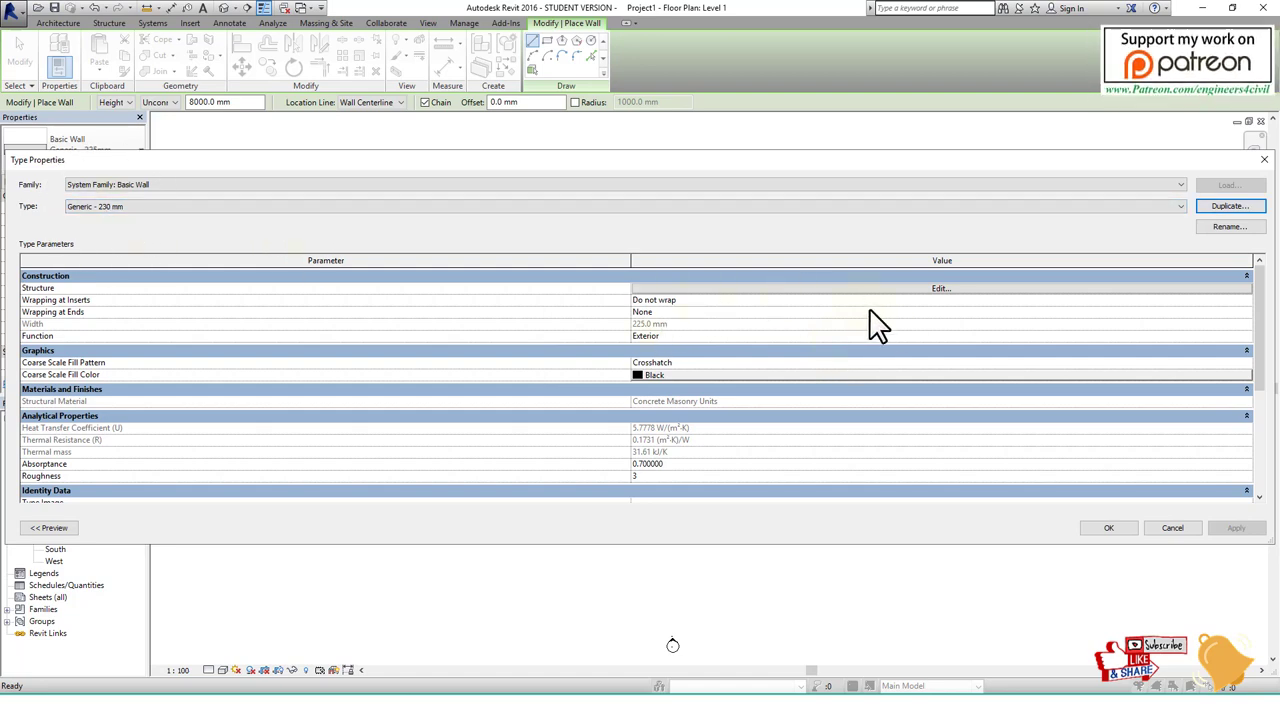
pyautogui.click(937, 288)
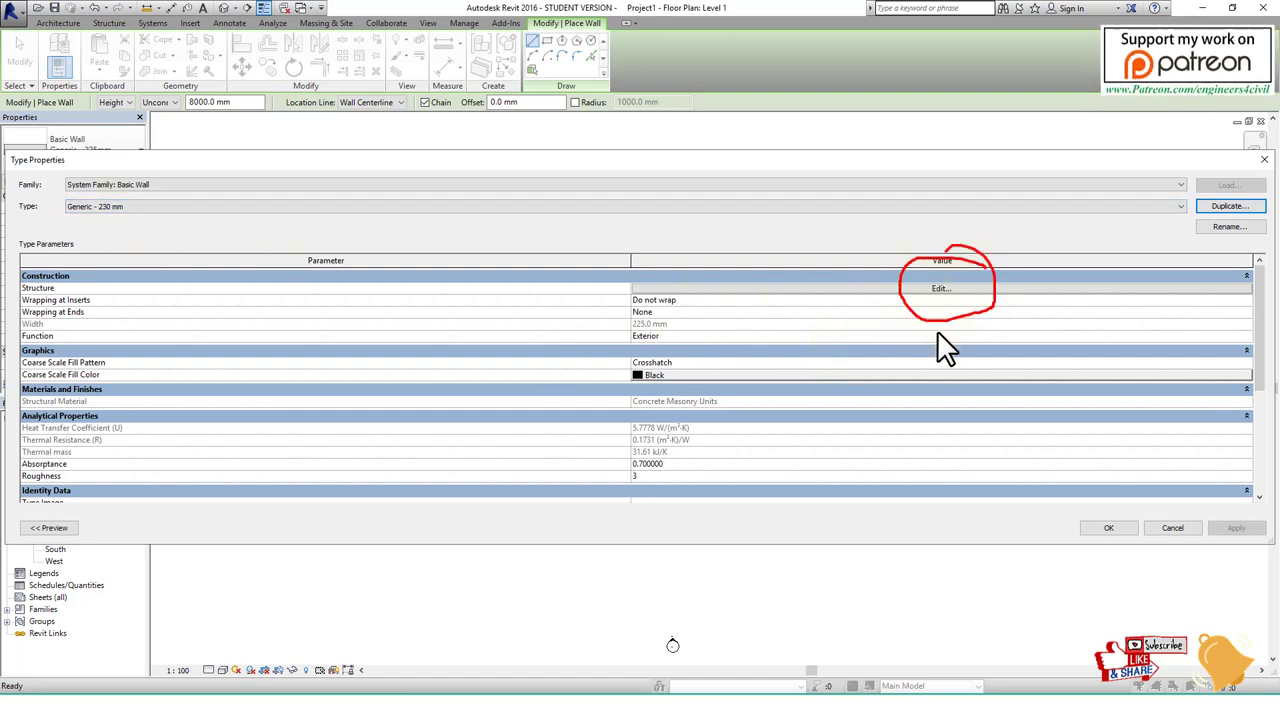
pyautogui.click(941, 289)
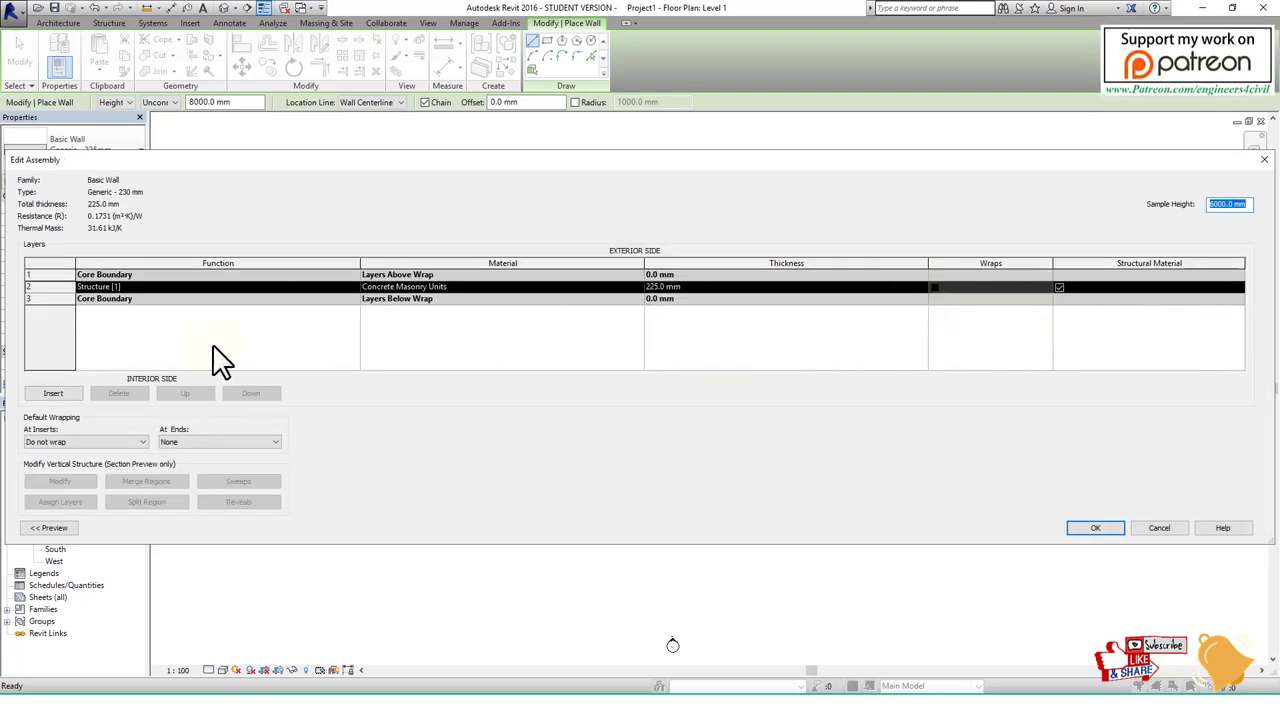
pyautogui.click(665, 288)
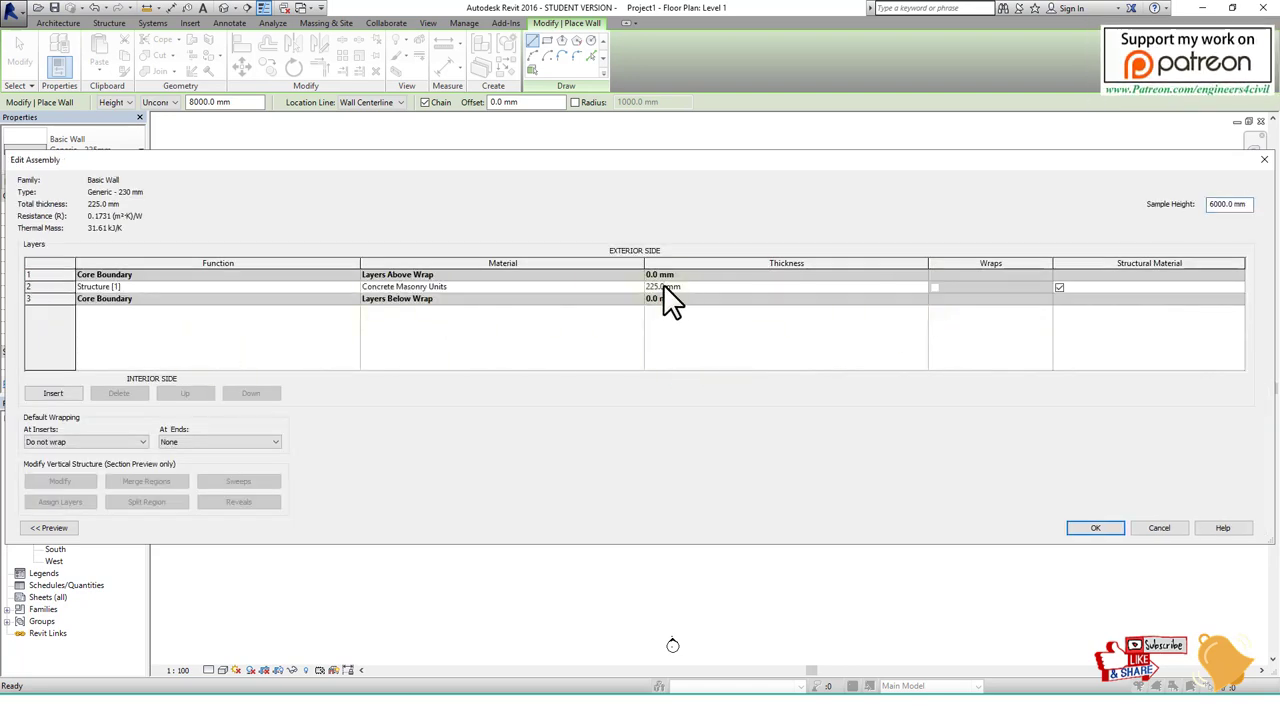
pyautogui.doubleClick(663, 290)
pyautogui.write('0')
pyautogui.click(1100, 528)
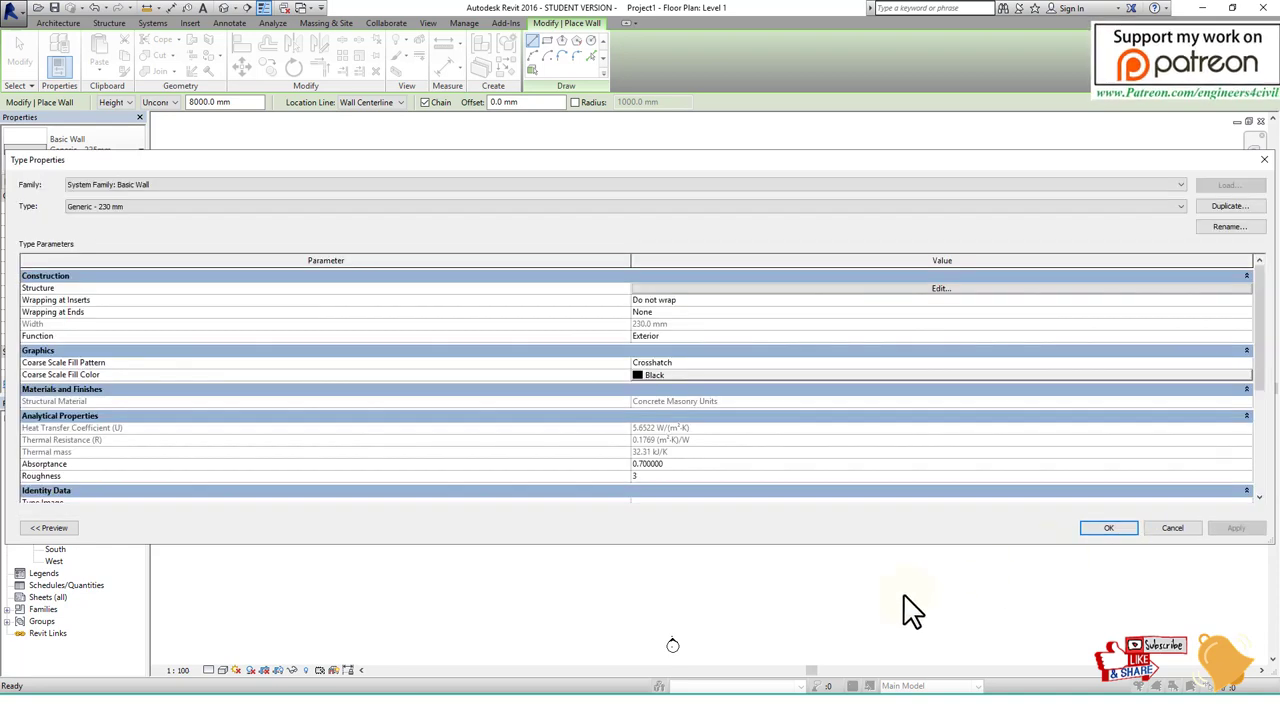
pyautogui.click(1108, 528)
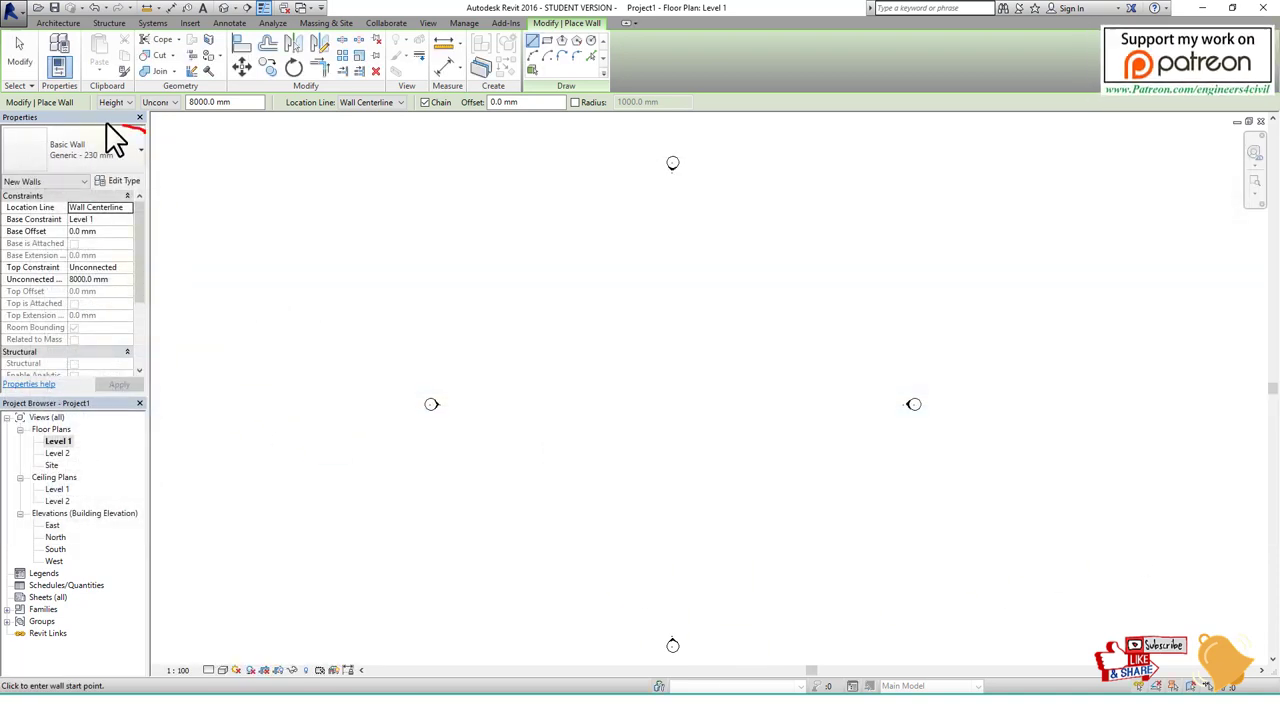
# Change the wall Height in the options bar from Unconnected to Level 2.
pyautogui.moveTo(145, 130); pyautogui.dragTo(75, 185)
pyautogui.press('Escape')
pyautogui.moveTo(88, 440)
pyautogui.mouseDown()
pyautogui.moveTo(35, 432)
pyautogui.moveTo(78, 465)
pyautogui.moveTo(532, 380)
pyautogui.mouseUp()
pyautogui.moveTo(547, 318)
pyautogui.mouseDown()
pyautogui.moveTo(550, 405)
pyautogui.moveTo(609, 391)
pyautogui.moveTo(655, 330)
pyautogui.moveTo(645, 396)
pyautogui.moveTo(705, 385)
pyautogui.mouseUp()
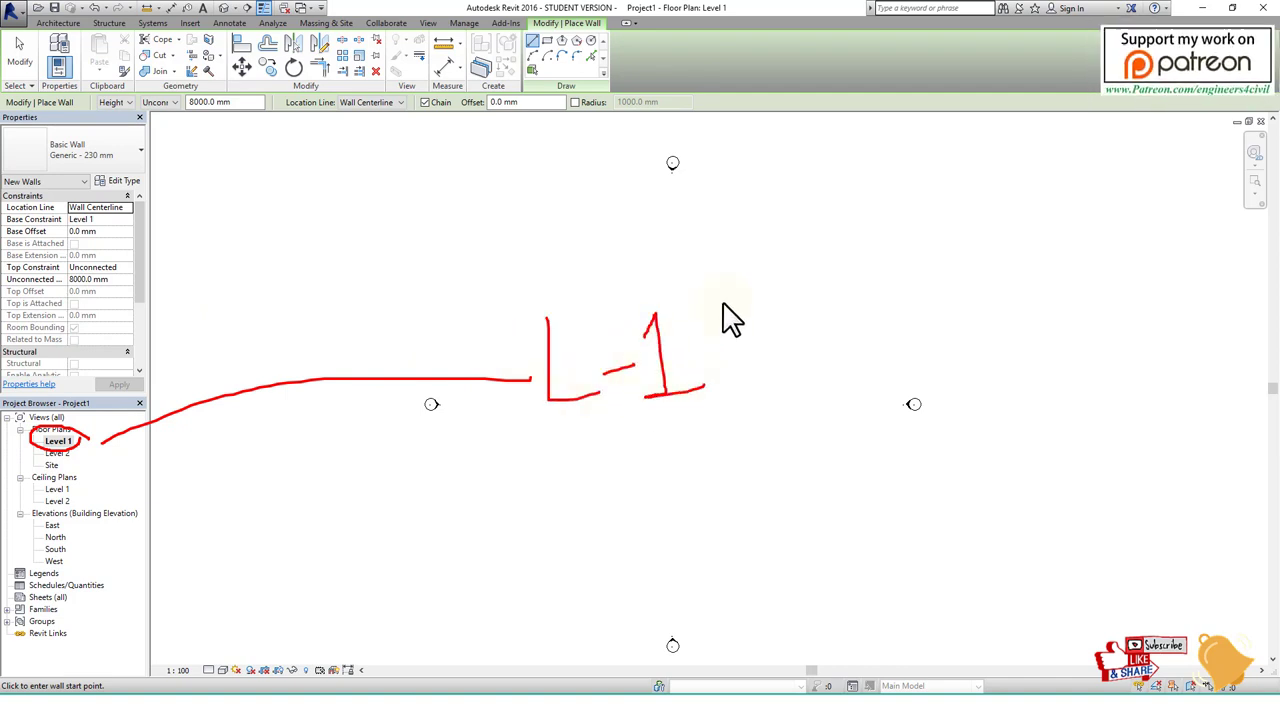
pyautogui.moveTo(720, 288)
pyautogui.mouseDown()
pyautogui.moveTo(586, 494)
pyautogui.moveTo(700, 290)
pyautogui.mouseUp()
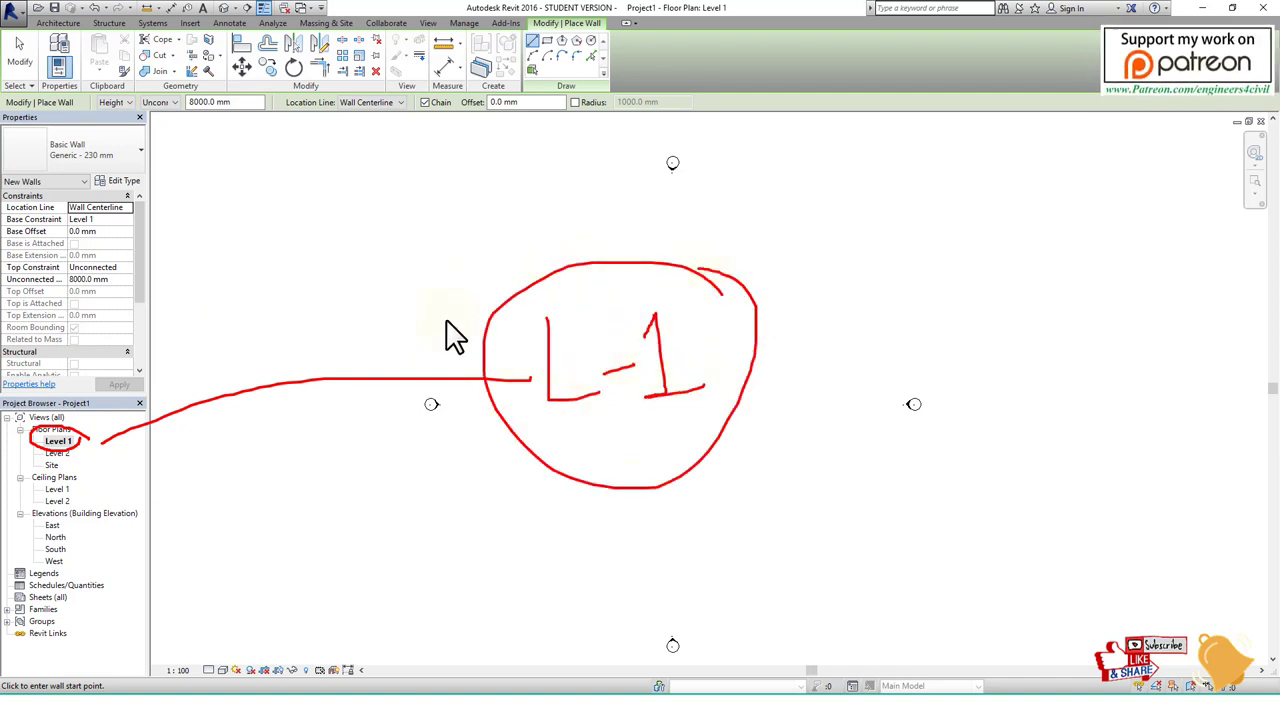
pyautogui.moveTo(480, 312)
pyautogui.mouseDown()
pyautogui.moveTo(309, 194)
pyautogui.moveTo(160, 122)
pyautogui.moveTo(149, 86)
pyautogui.moveTo(185, 122)
pyautogui.mouseUp()
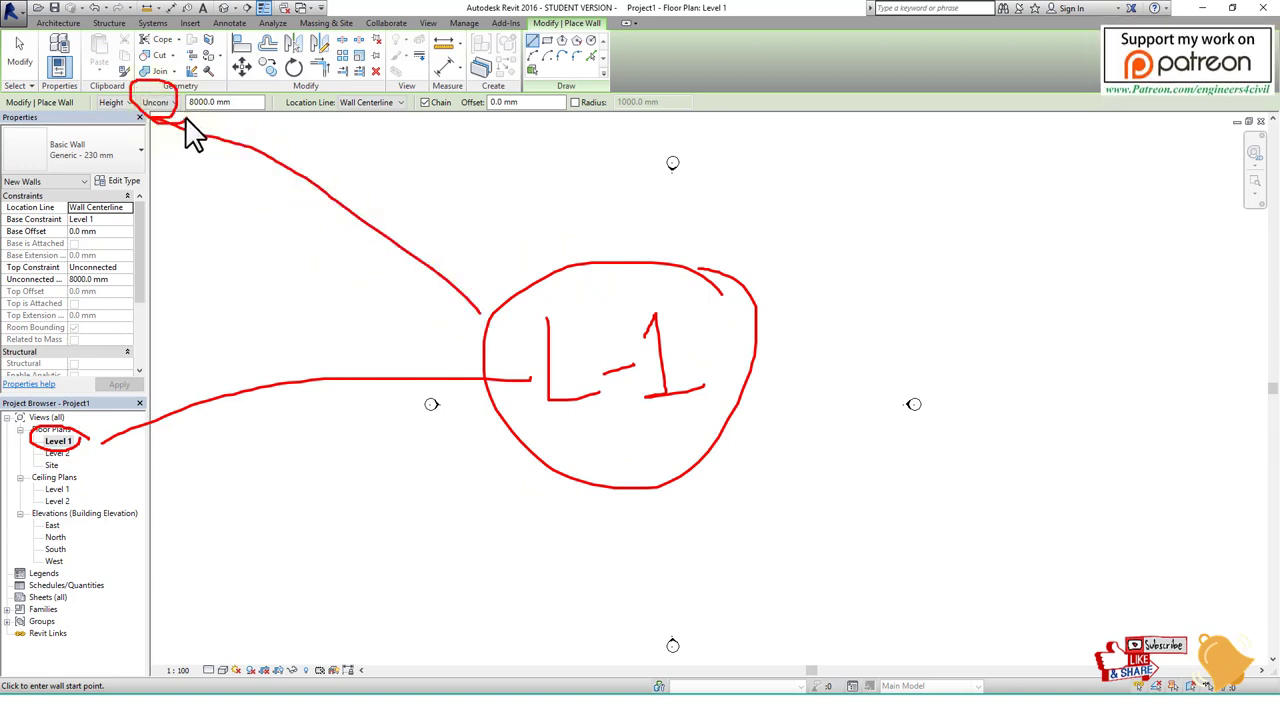
pyautogui.click(165, 103)
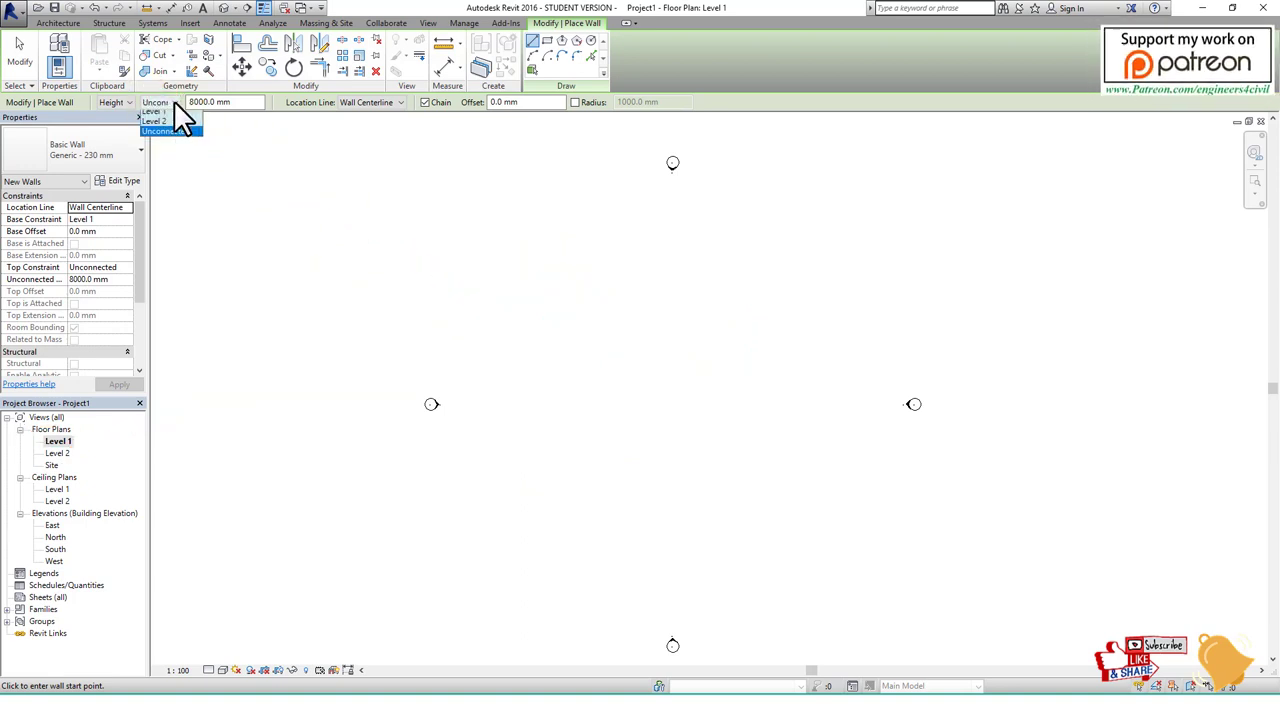
pyautogui.click(166, 132)
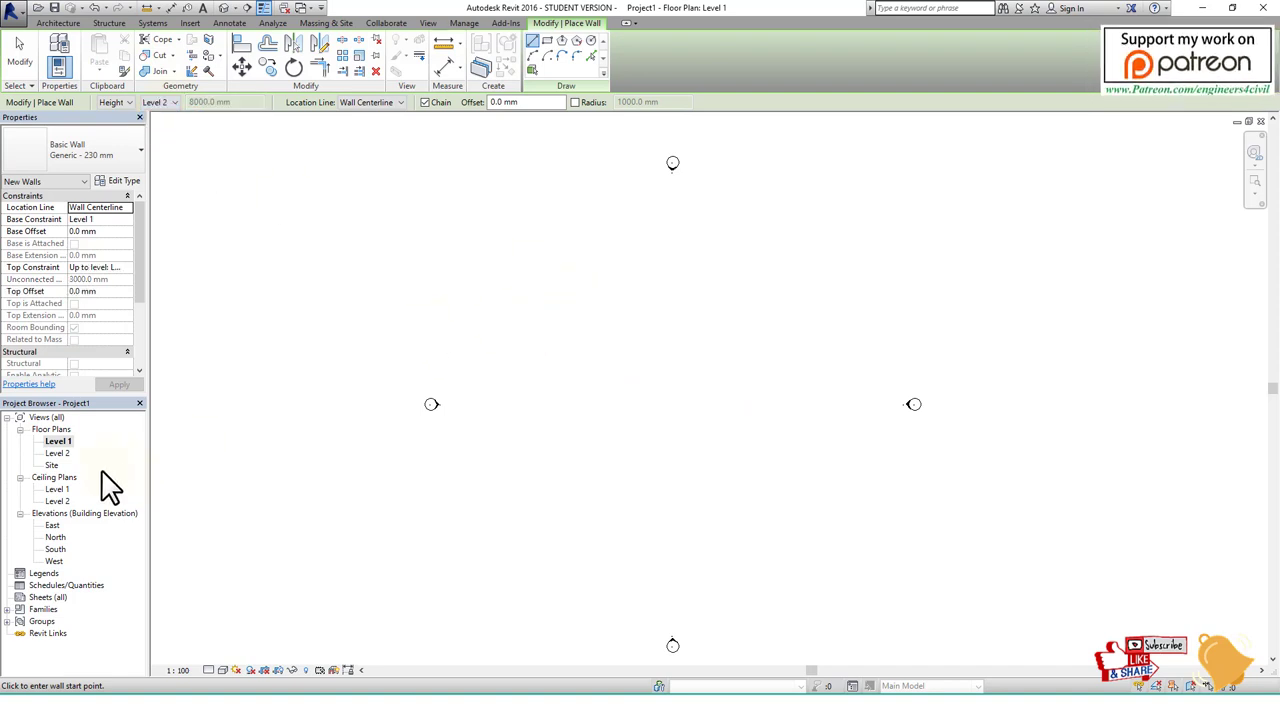
pyautogui.moveTo(81, 441); pyautogui.dragTo(272, 438)
pyautogui.moveTo(85, 441); pyautogui.dragTo(112, 462)
pyautogui.moveTo(272, 438)
pyautogui.mouseDown()
pyautogui.moveTo(214, 186)
pyautogui.moveTo(166, 113)
pyautogui.moveTo(186, 150)
pyautogui.mouseUp()
# Check the layout reference drawing, then close it to return to the plan.
pyautogui.hotkey('alt', 'Tab')
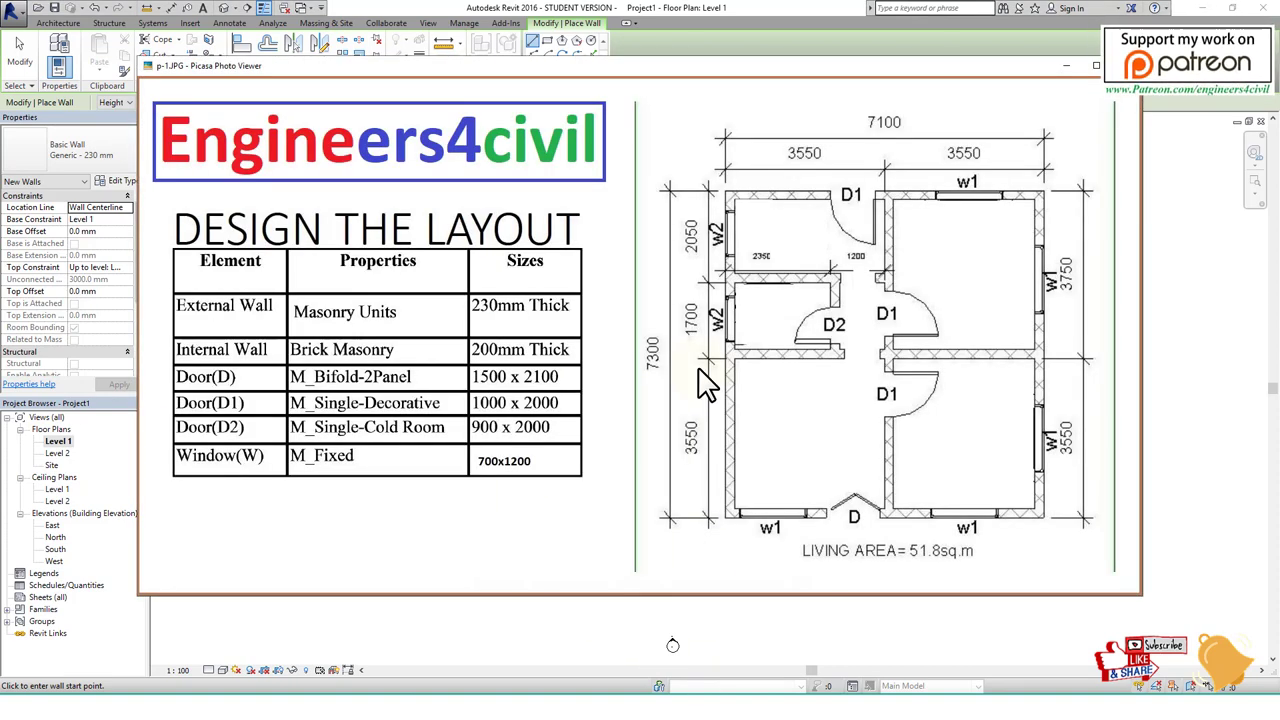
pyautogui.moveTo(728, 190)
pyautogui.mouseDown()
pyautogui.moveTo(1030, 510)
pyautogui.moveTo(920, 158)
pyautogui.moveTo(700, 200)
pyautogui.mouseUp()
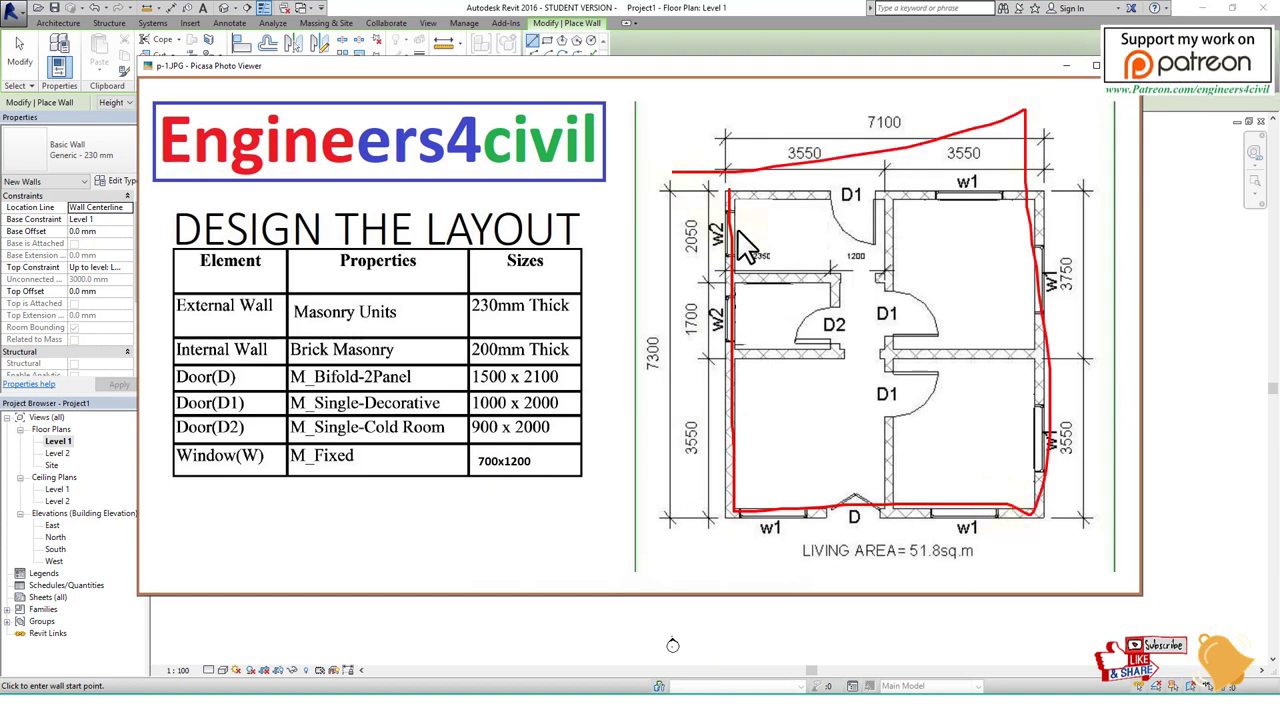
pyautogui.press('Escape')
pyautogui.press('Escape')
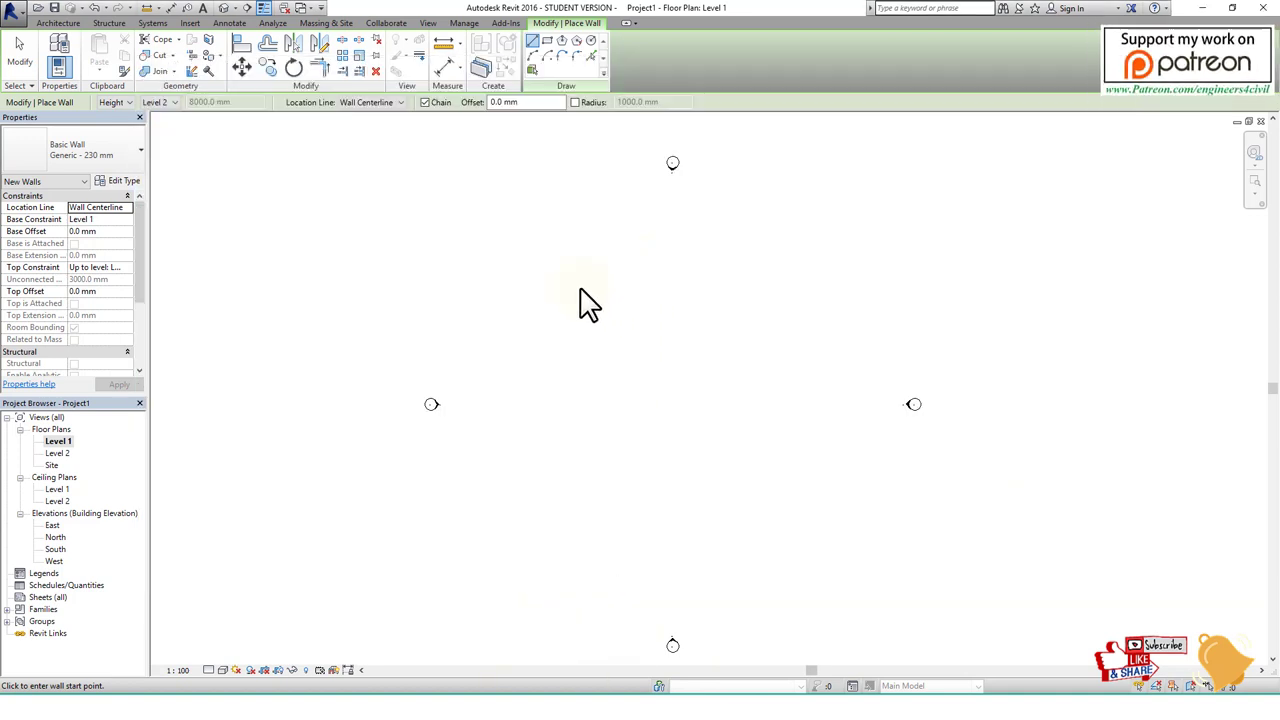
# Draw four walls as a closed rectangle on Level 1, then select the right wall.
pyautogui.click(575, 288)
pyautogui.click(786, 288)
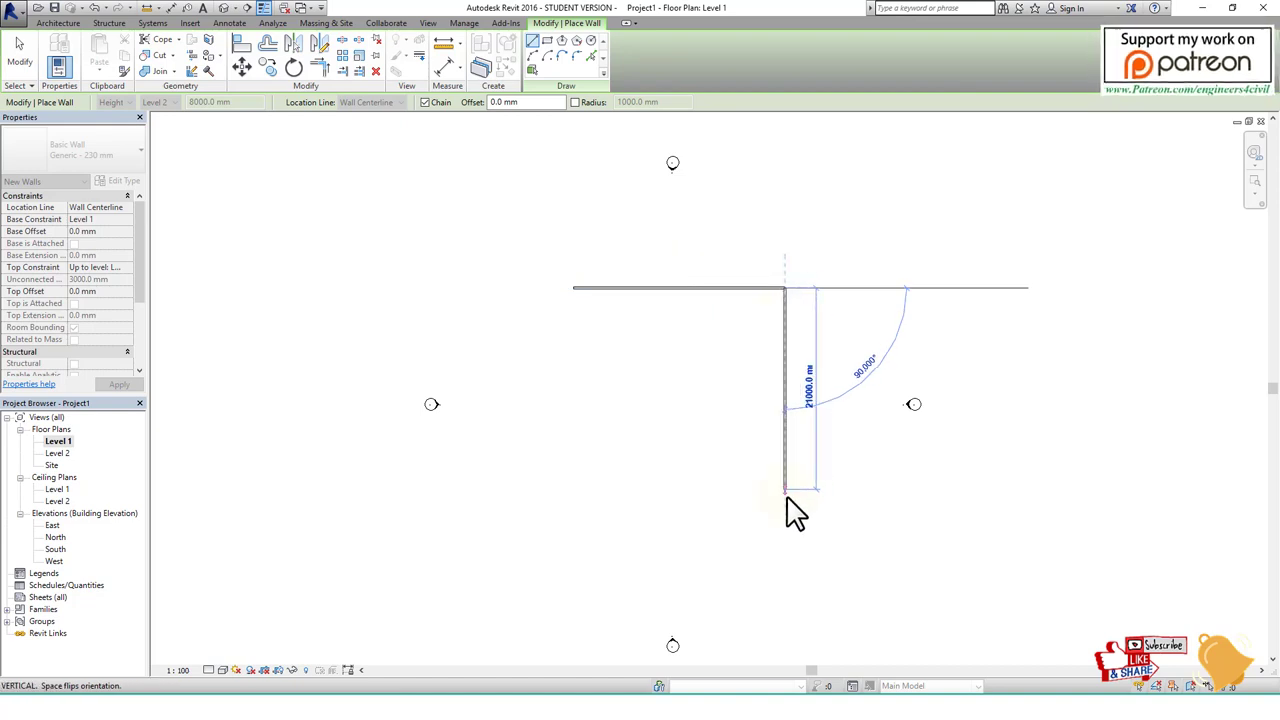
pyautogui.click(786, 498)
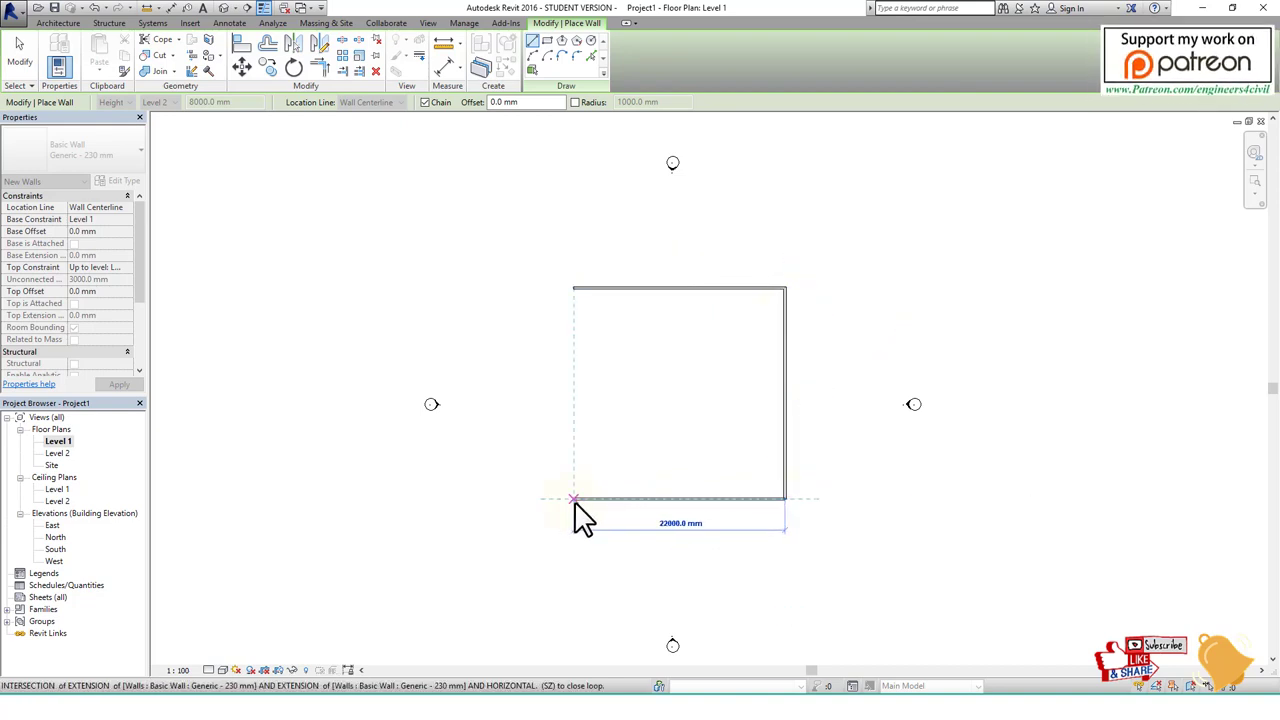
pyautogui.click(573, 498)
pyautogui.click(574, 288)
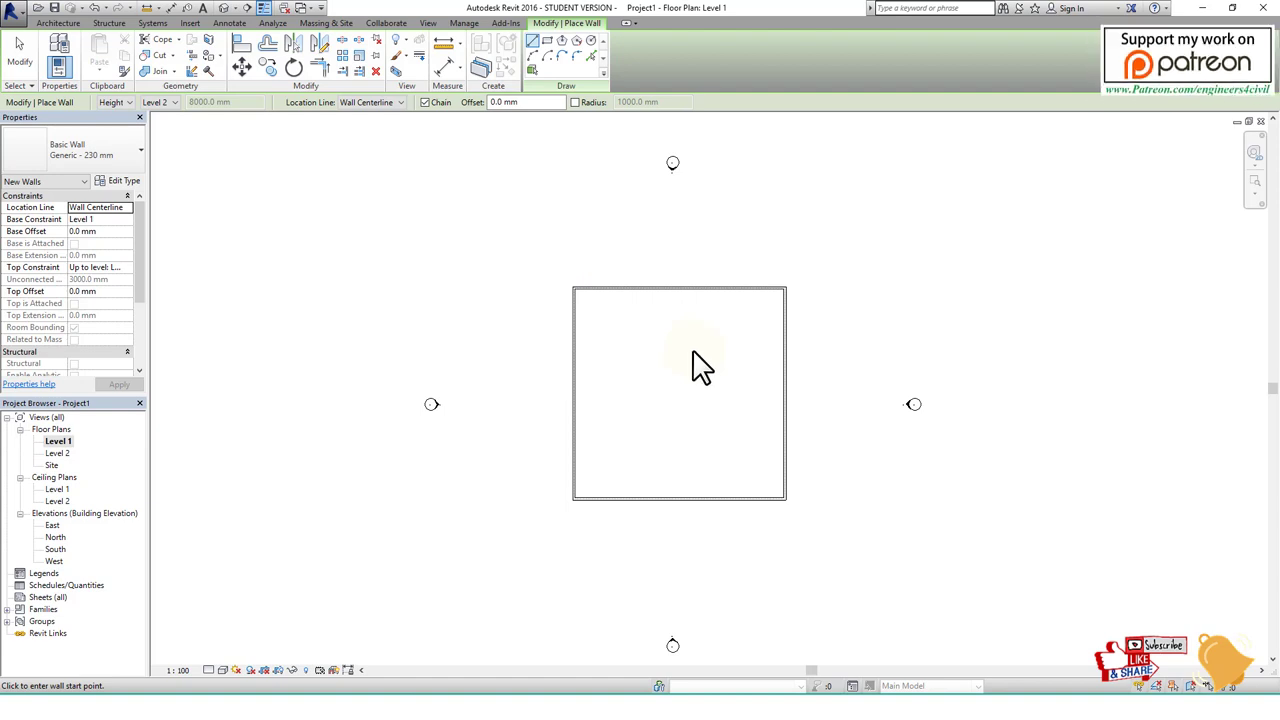
pyautogui.press('Escape')
pyautogui.press('Escape')
pyautogui.scroll(2, 808, 330)
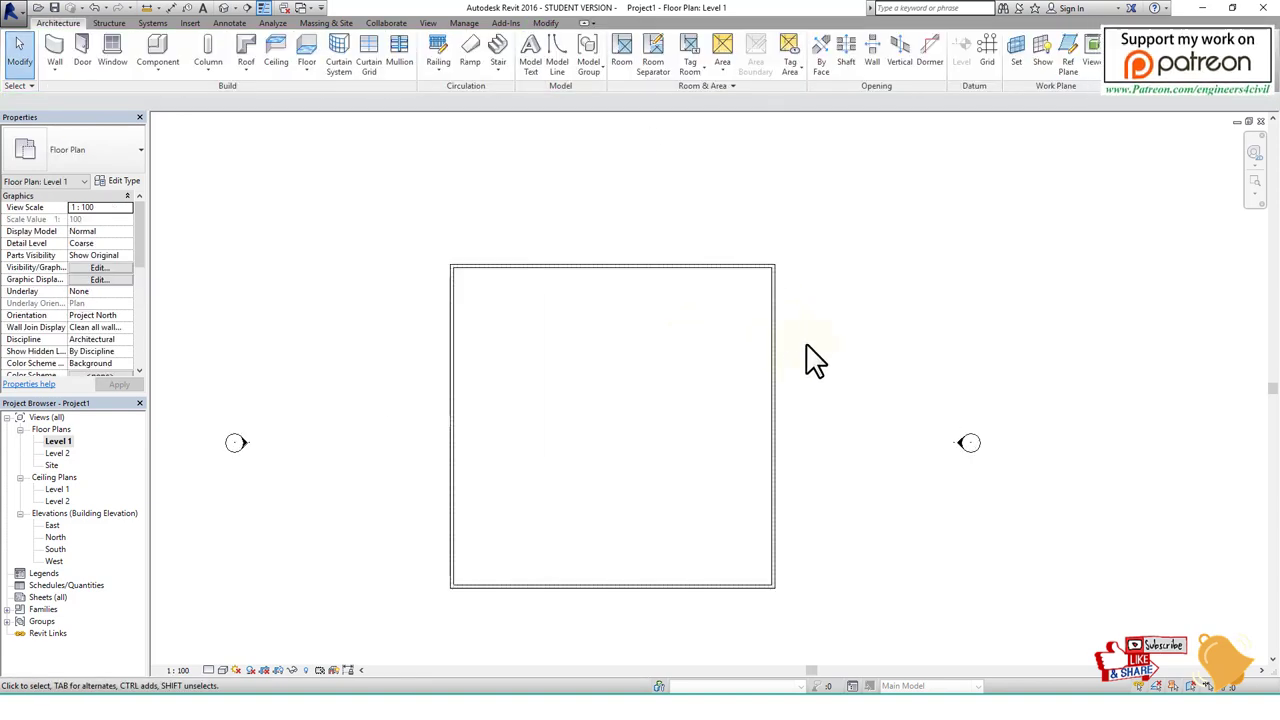
pyautogui.click(772, 390)
pyautogui.moveTo(703, 429); pyautogui.dragTo(714, 315, button='middle')
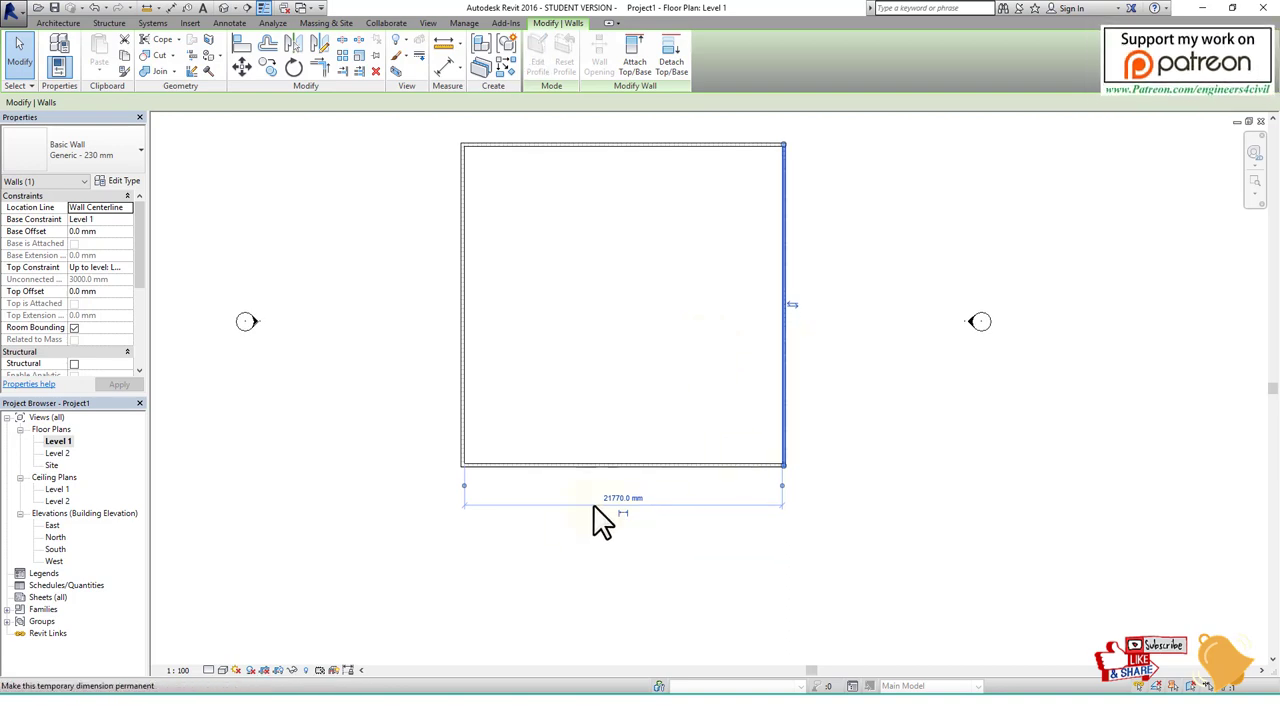
# Check the house width on the reference layout and set the side-wall spacing to 7100 mm.
pyautogui.click(690, 682)
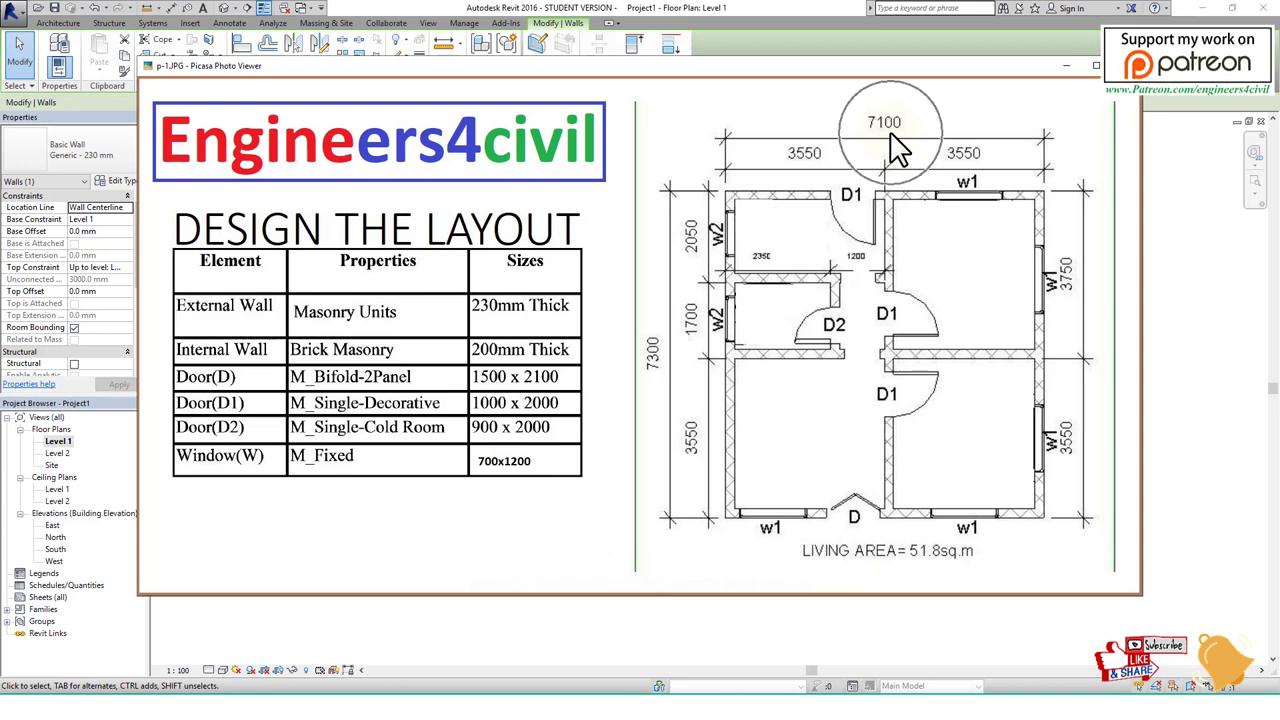
pyautogui.click(463, 688)
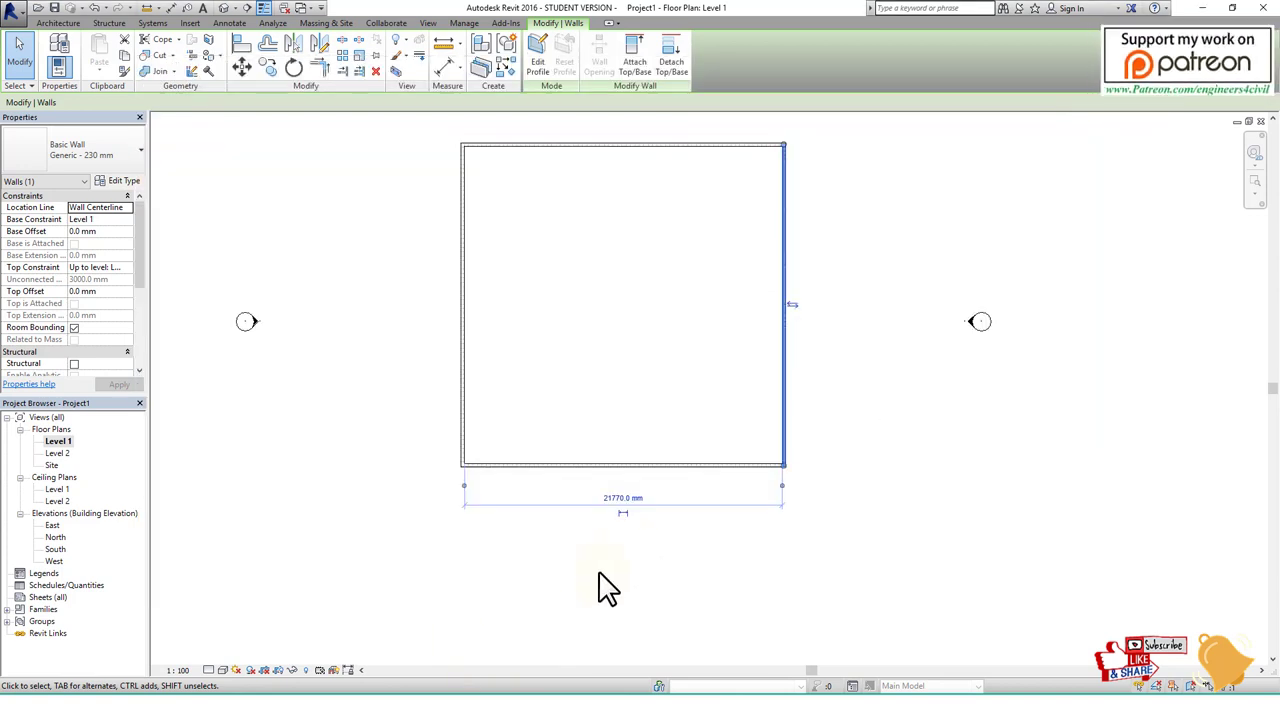
pyautogui.click(616, 499)
pyautogui.write('710')
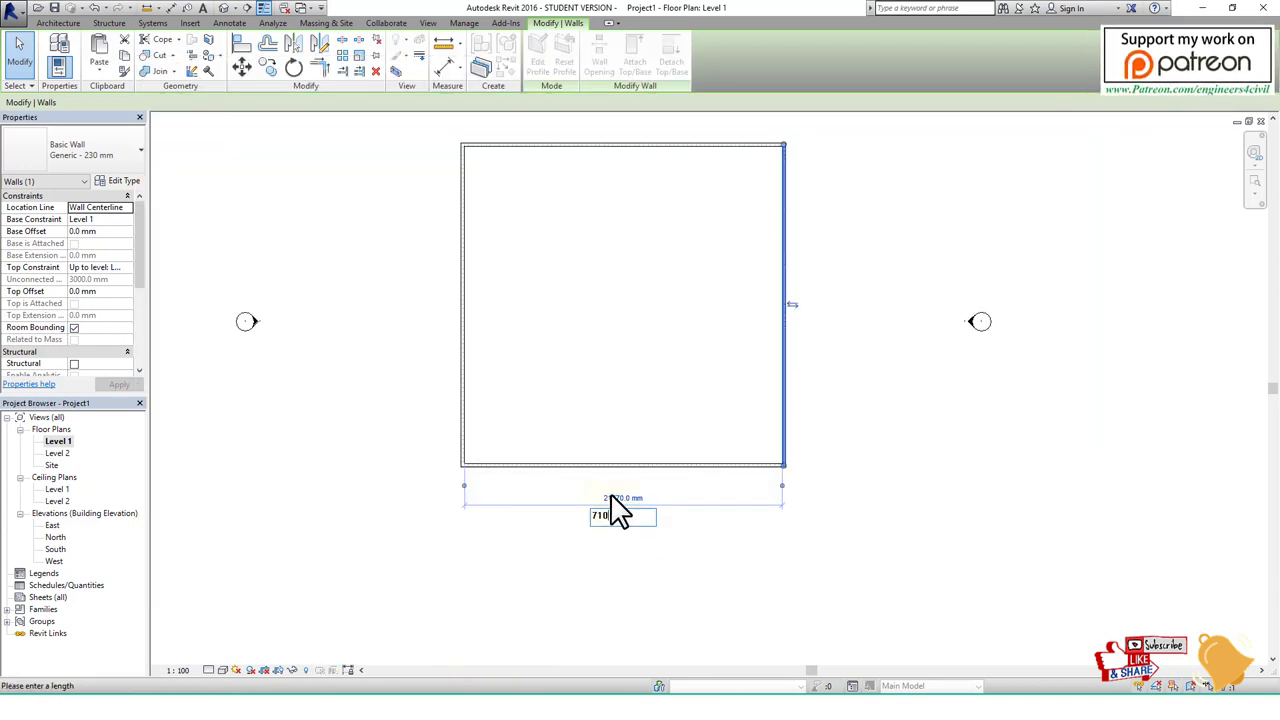
pyautogui.press('Return')
pyautogui.click(657, 486)
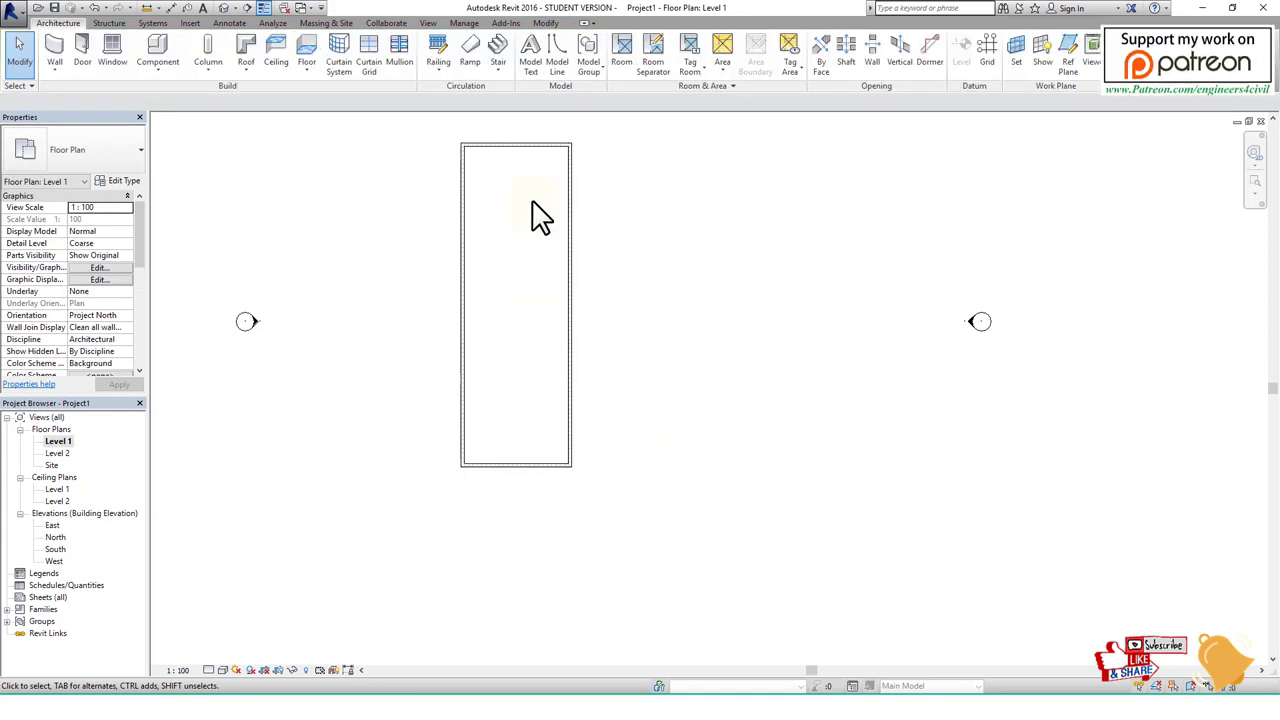
# Select the bottom wall and set its temporary dimension to 7300 mm.
pyautogui.click(526, 466)
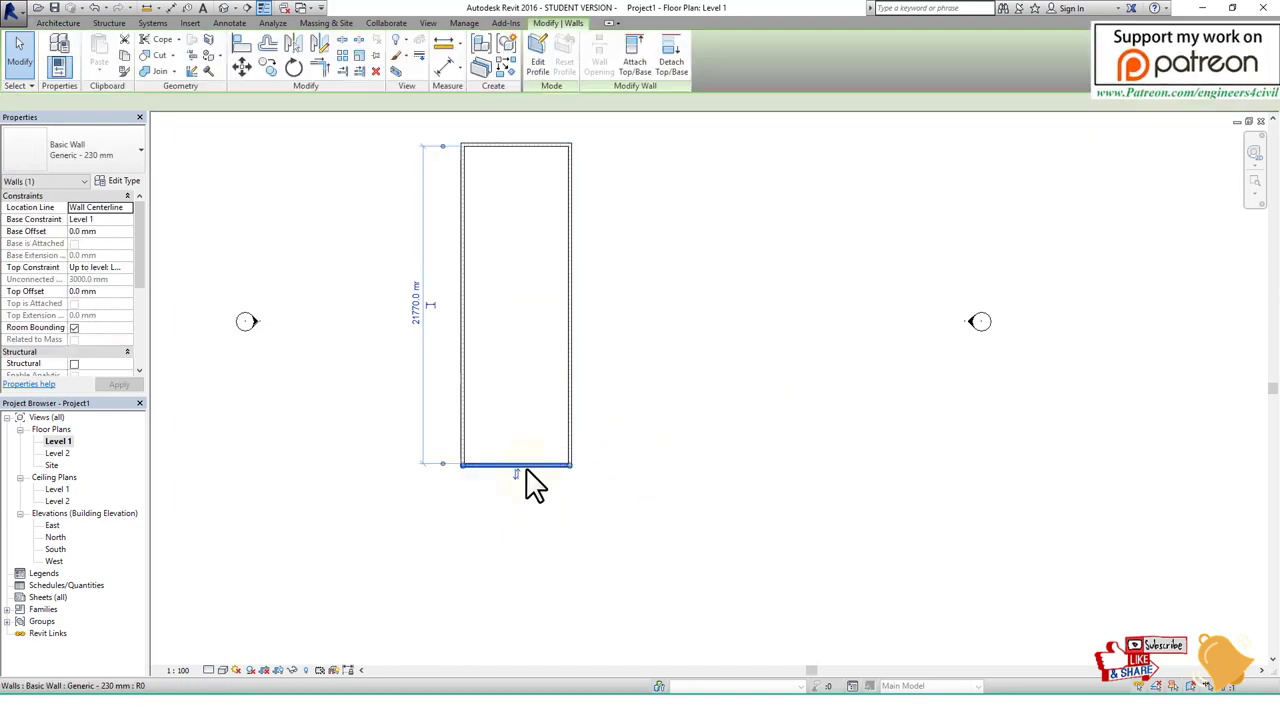
pyautogui.click(424, 322)
pyautogui.hotkey('alt', 'Tab')
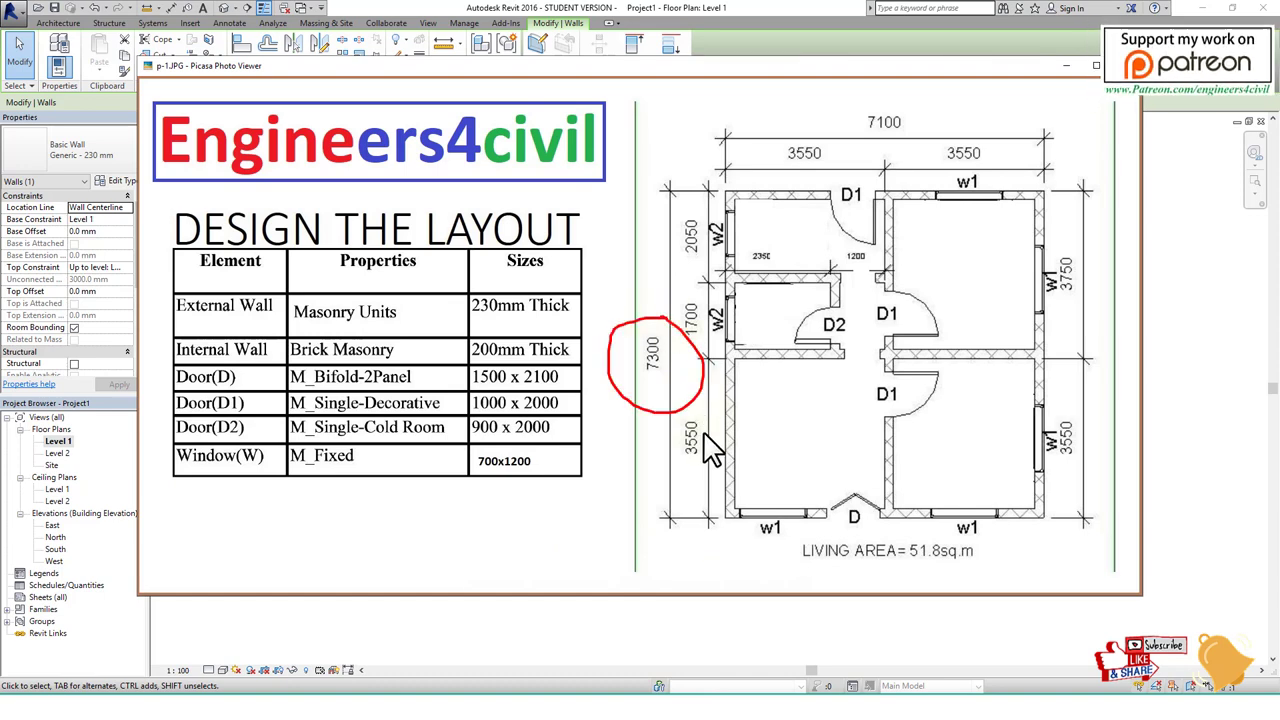
pyautogui.hotkey('alt', 'Tab')
pyautogui.click(421, 320)
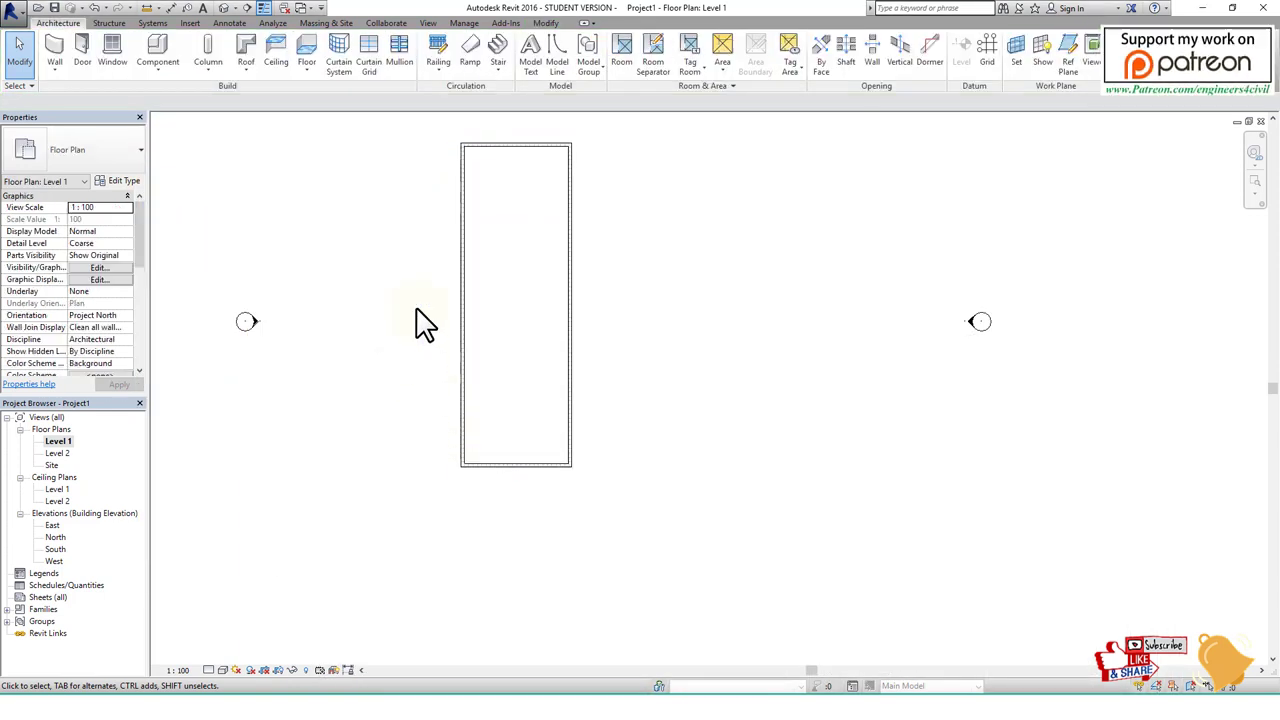
pyautogui.click(491, 465)
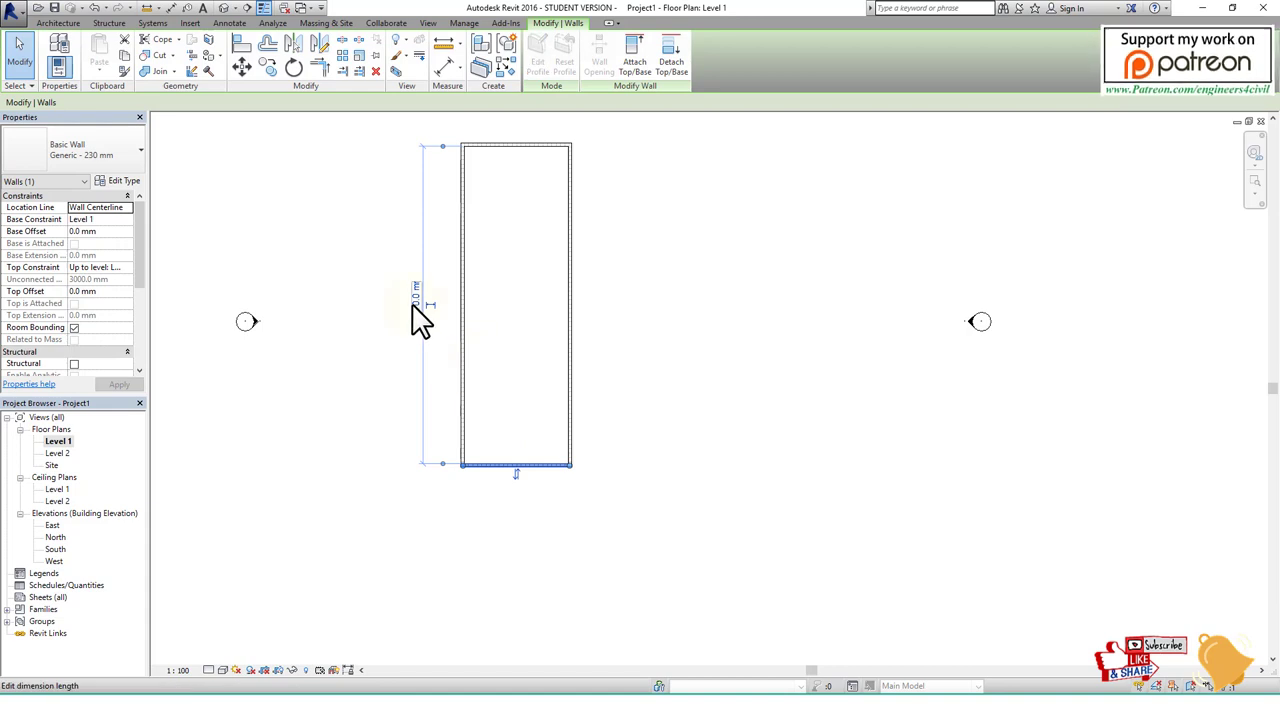
pyautogui.click(413, 306)
pyautogui.write('73')
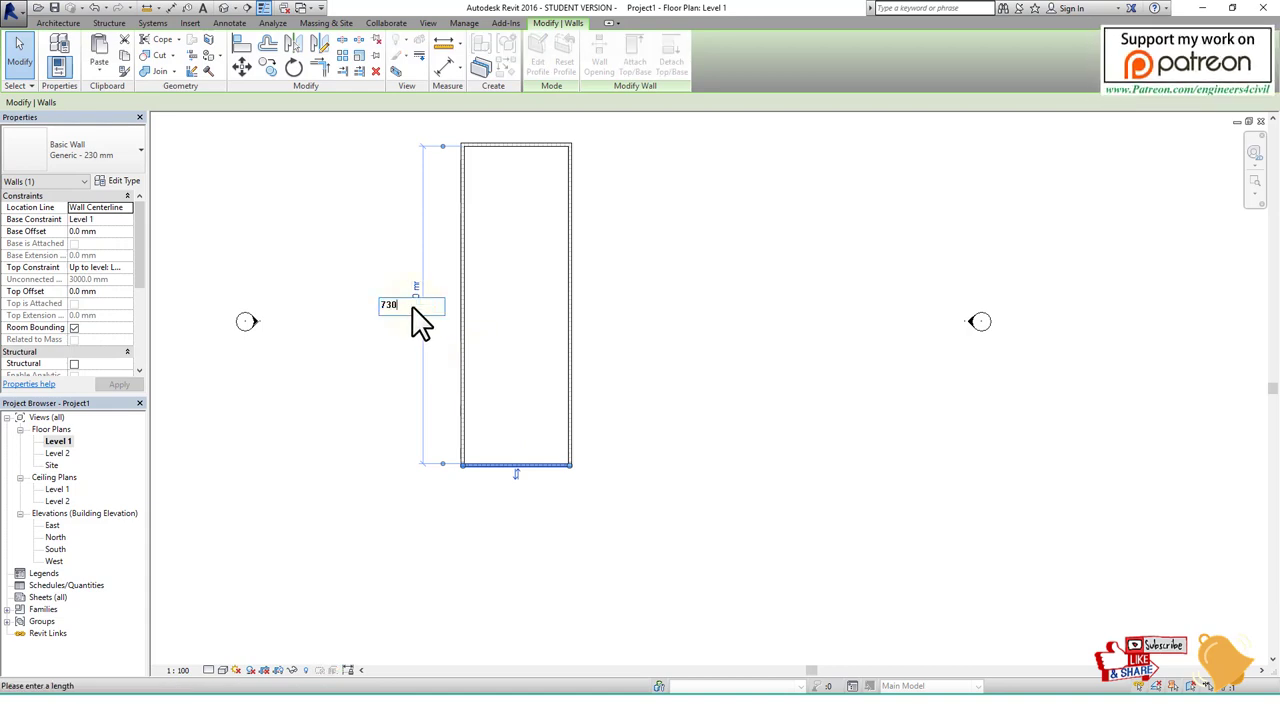
pyautogui.write('0')
pyautogui.press('Return')
# Centre and zoom the plan on the wall rectangle, then bring up the reference layout.
pyautogui.moveTo(374, 127); pyautogui.dragTo(457, 329, button='middle')
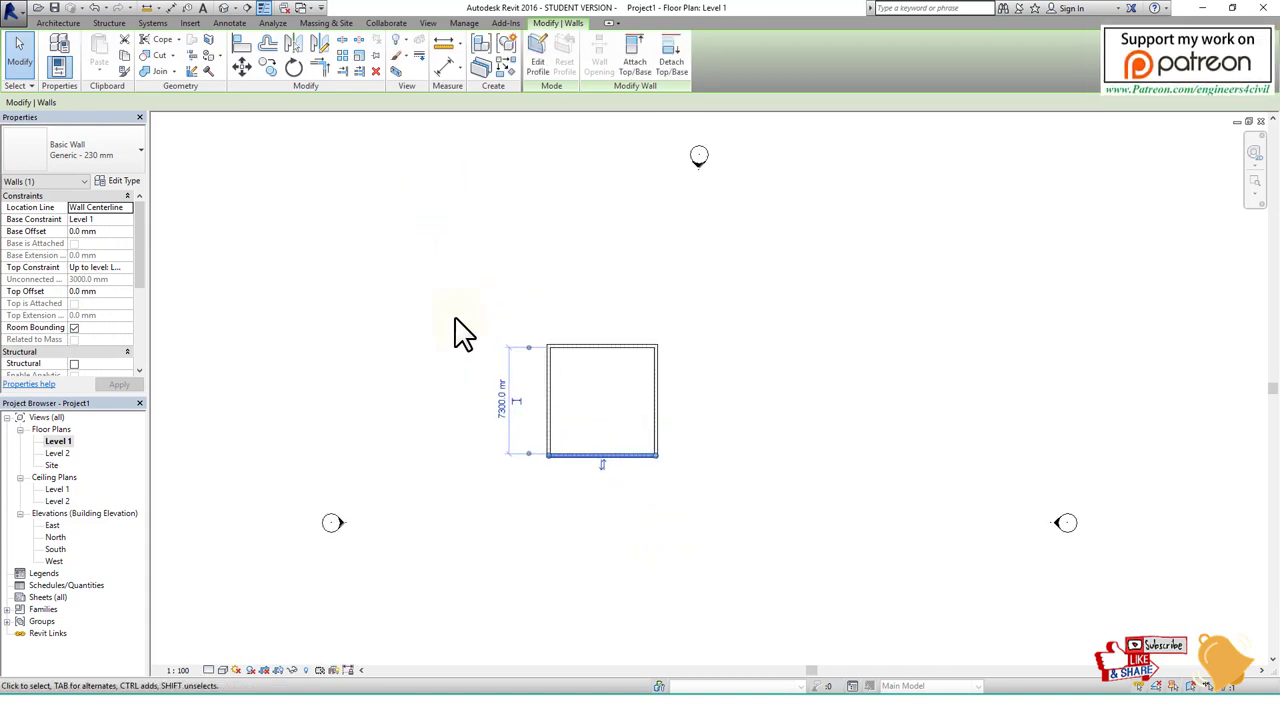
pyautogui.scroll(1, 603, 406)
pyautogui.scroll(1, 638, 403)
pyautogui.scroll(1, 638, 403)
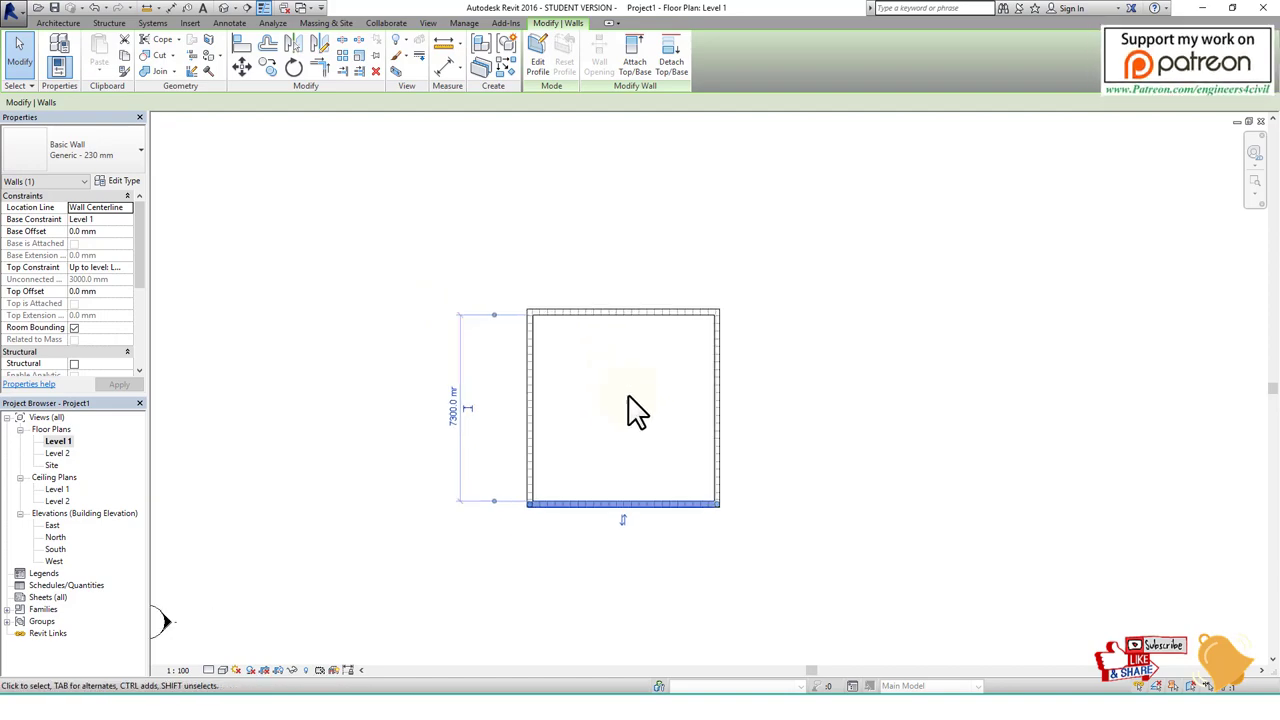
pyautogui.click(816, 375)
pyautogui.click(762, 686)
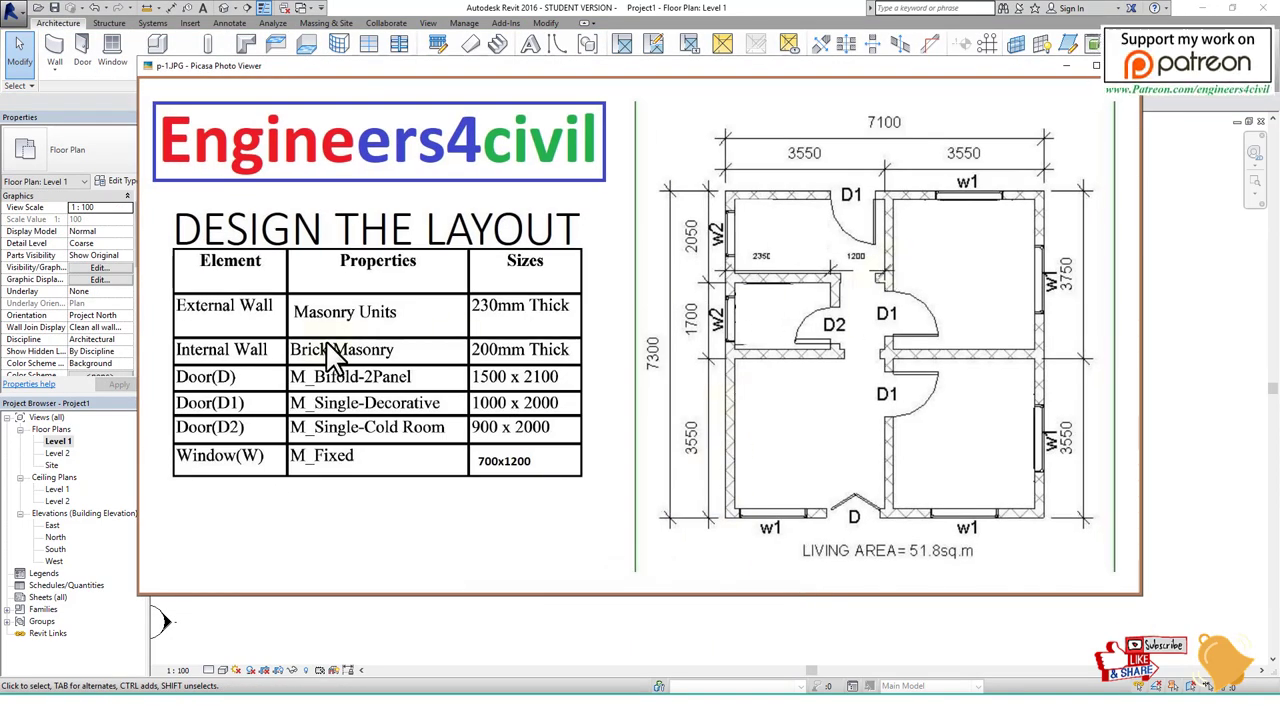
# Underline the External Wall row on the layout, then clear the ink and close it.
pyautogui.moveTo(172, 326)
pyautogui.mouseDown()
pyautogui.moveTo(522, 326)
pyautogui.moveTo(396, 352)
pyautogui.moveTo(214, 343)
pyautogui.mouseUp()
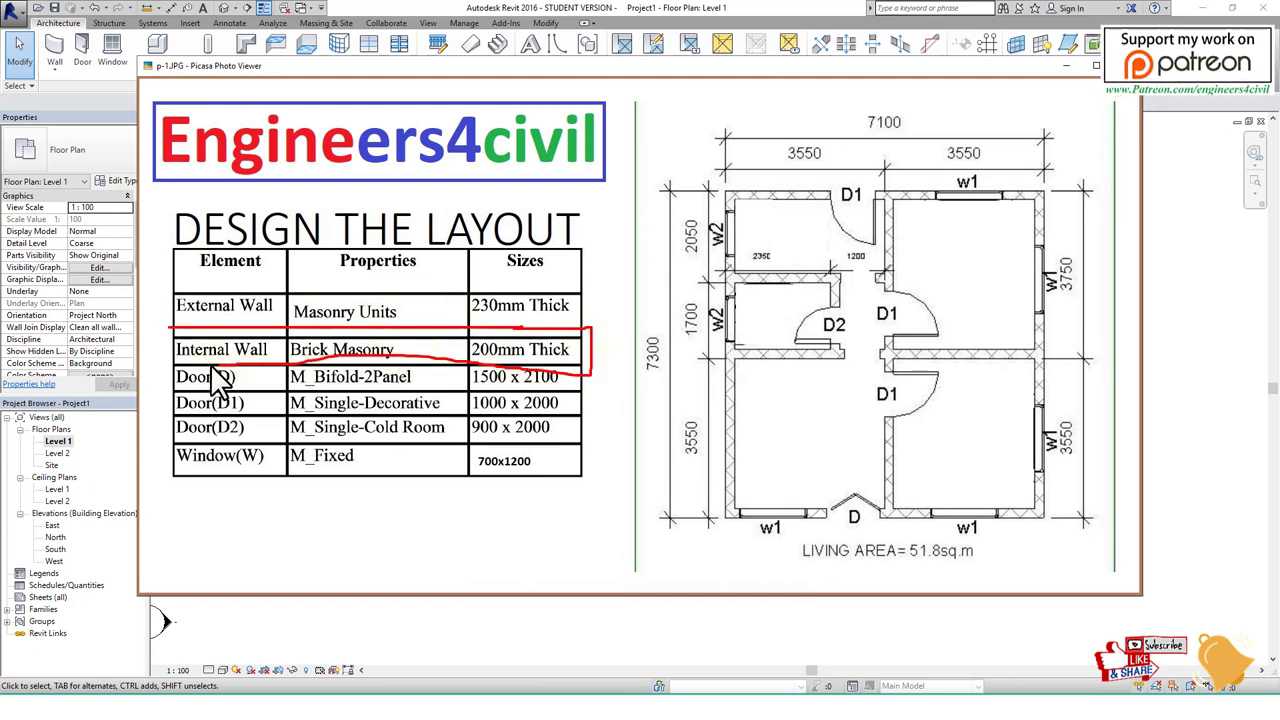
pyautogui.press('Escape')
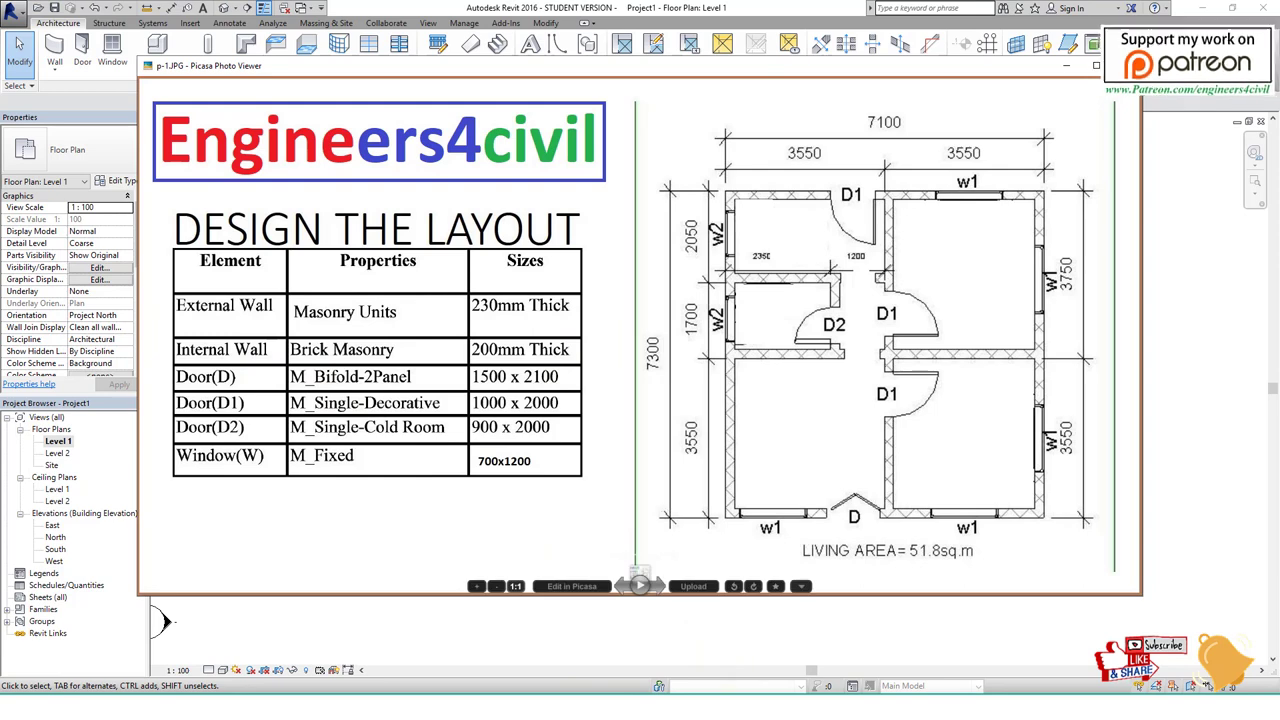
pyautogui.press('Escape')
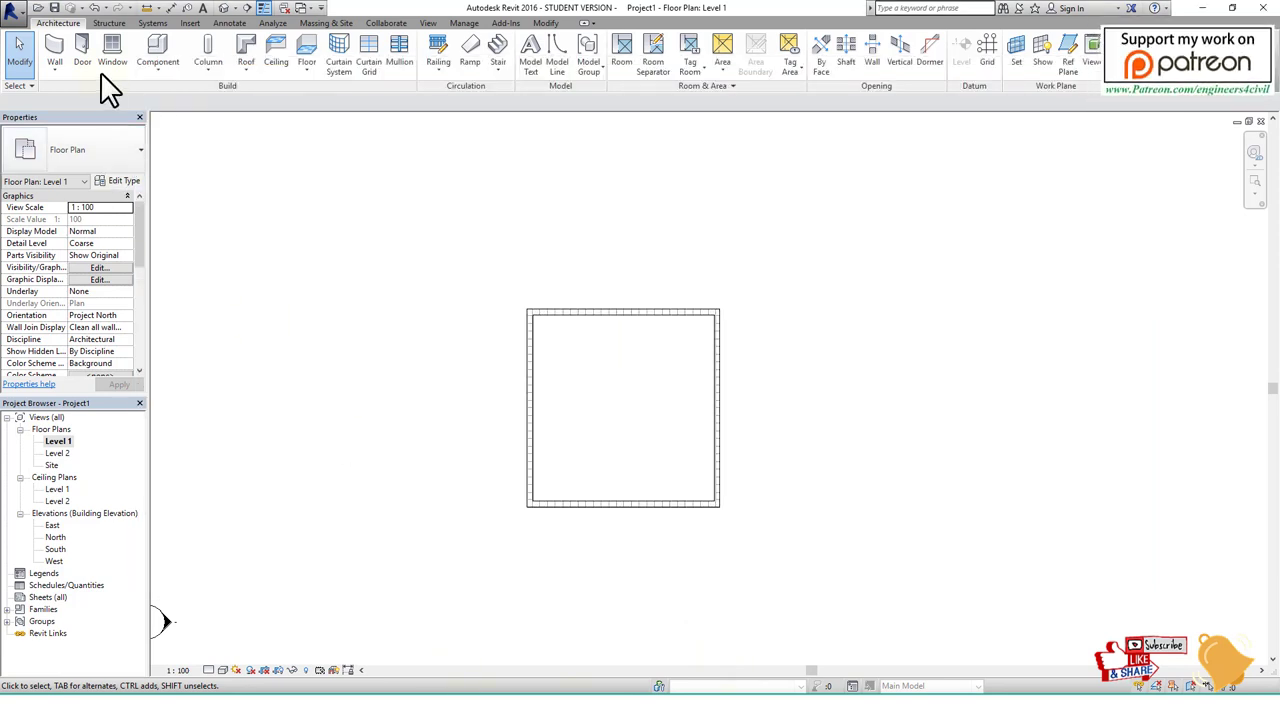
# Start the Wall tool and choose the Generic - 225mm Masonry type.
pyautogui.click(60, 50)
pyautogui.click(138, 152)
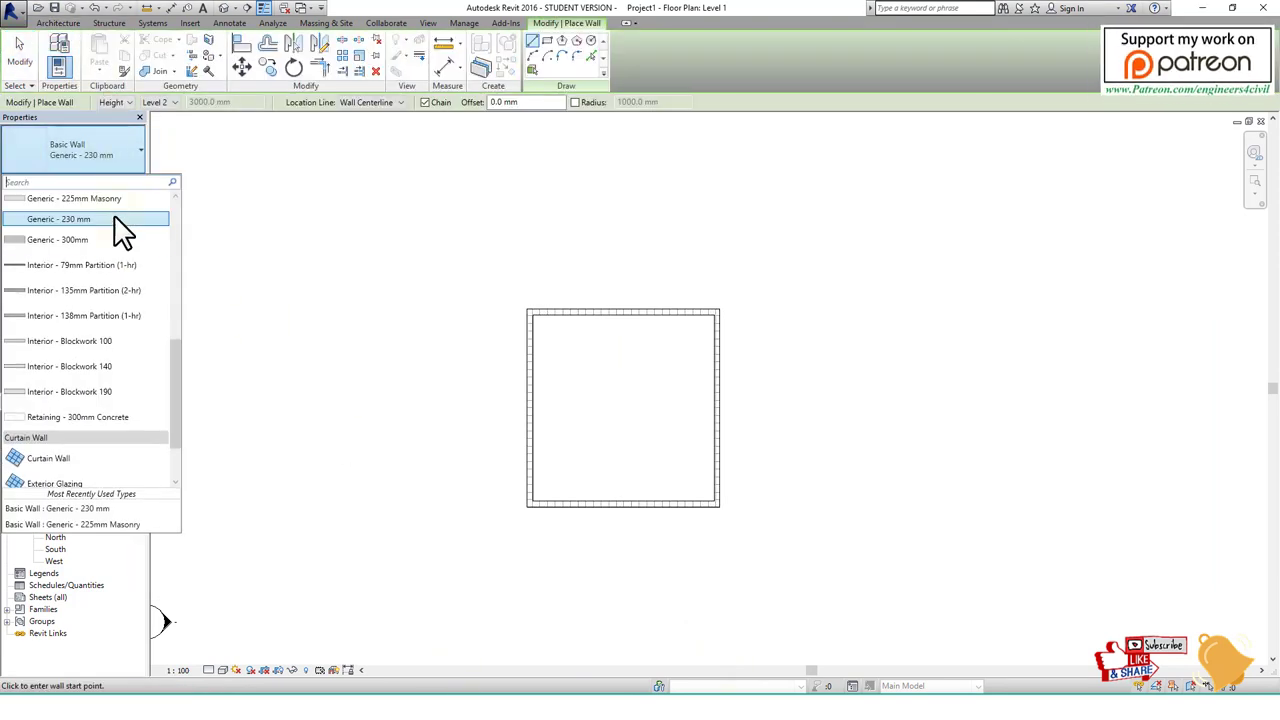
pyautogui.scroll(-1, 150, 435)
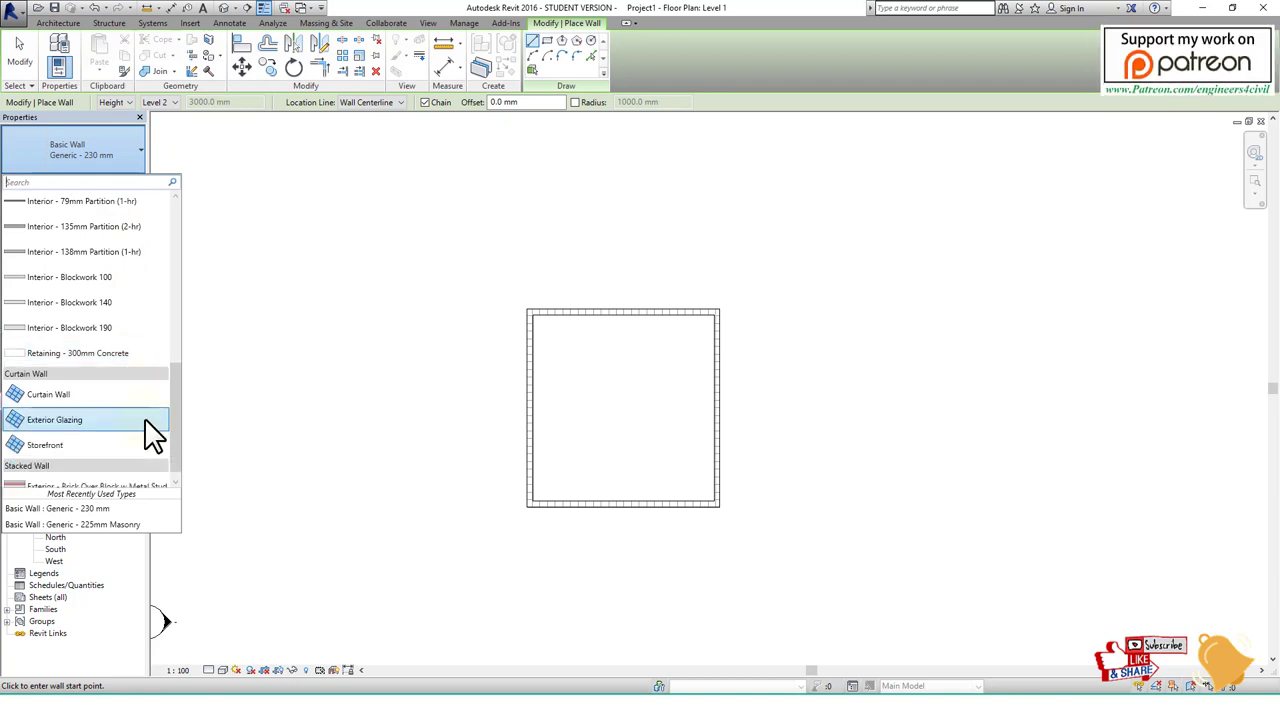
pyautogui.scroll(-1, 150, 435)
pyautogui.scroll(2, 152, 436)
pyautogui.scroll(1, 152, 436)
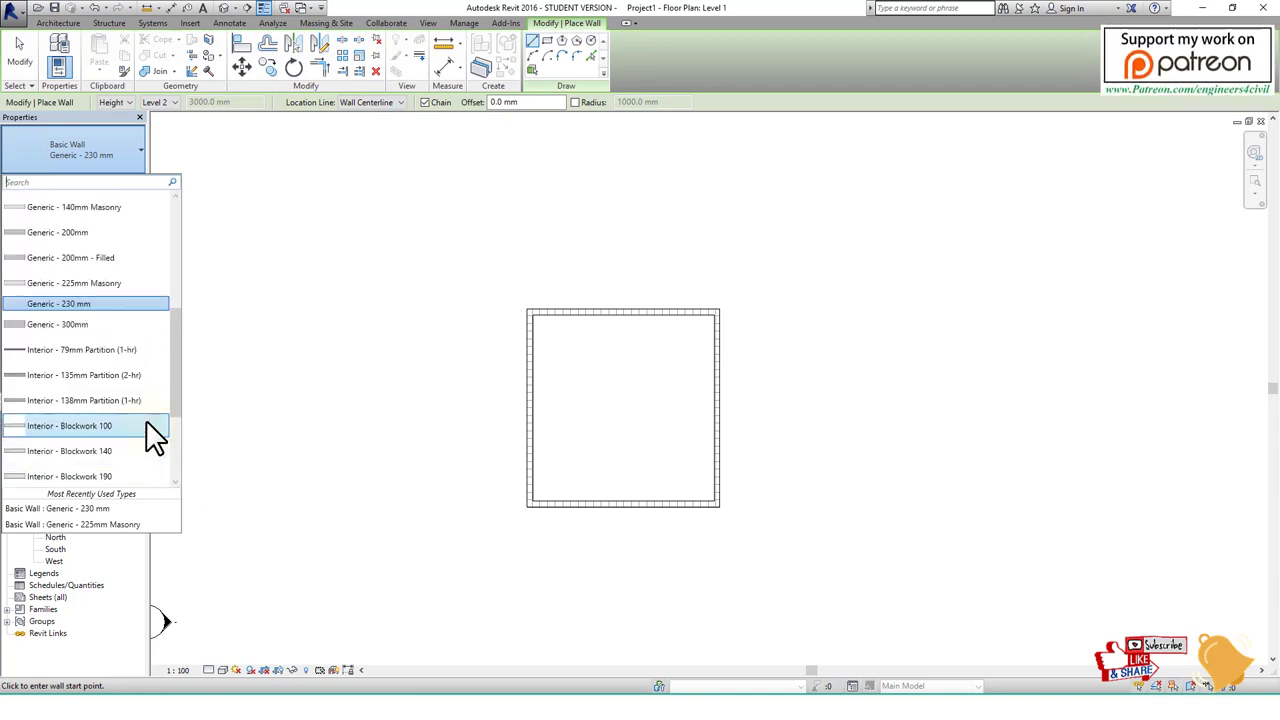
pyautogui.scroll(2, 152, 436)
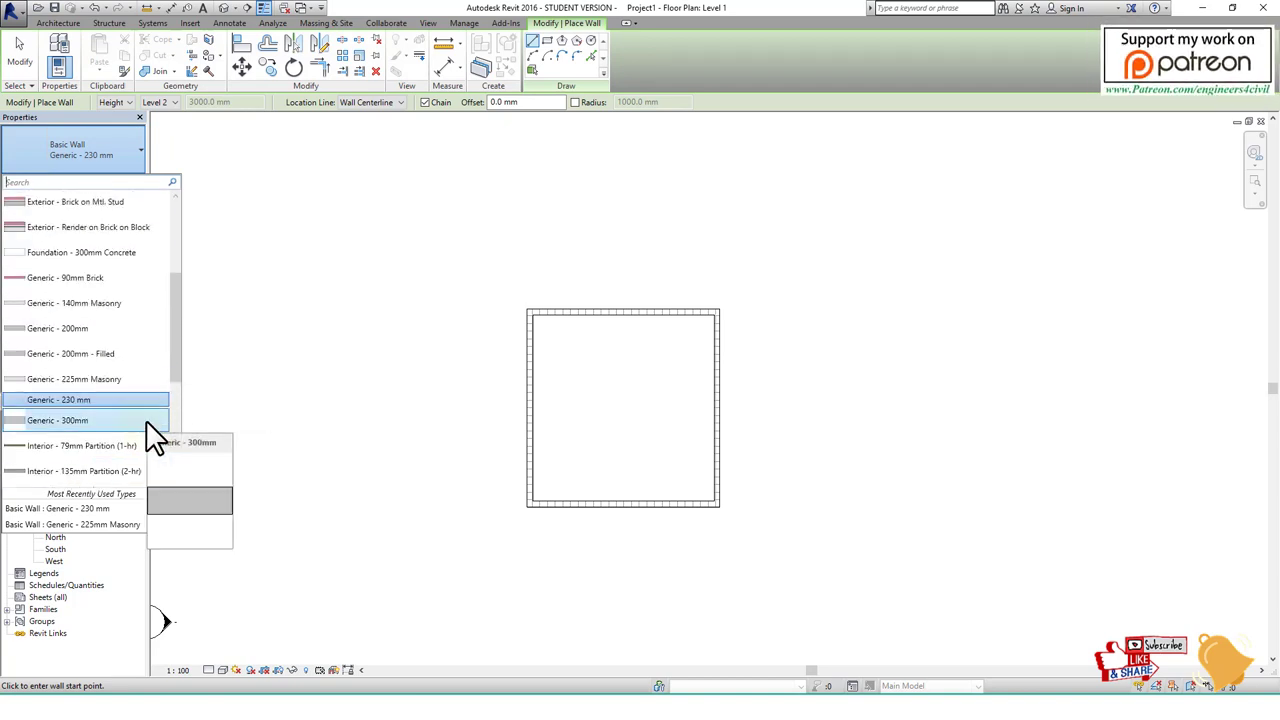
pyautogui.scroll(2, 152, 436)
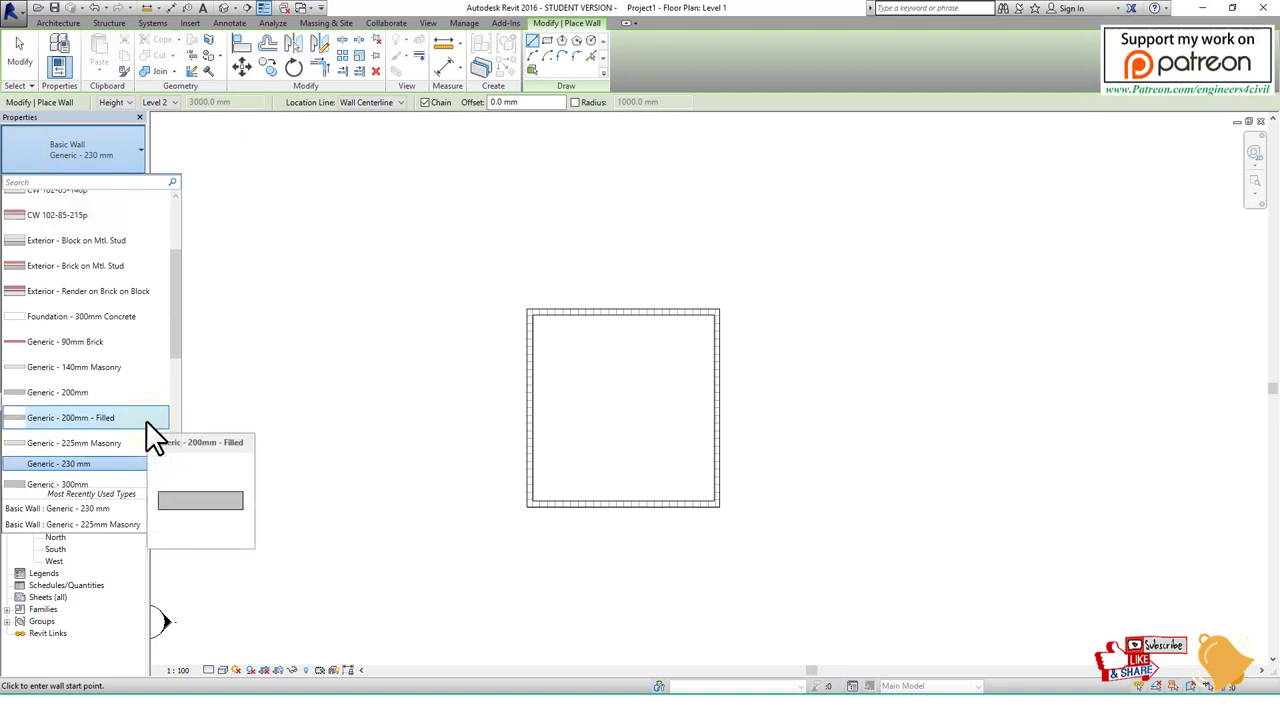
pyautogui.scroll(2, 143, 400)
pyautogui.scroll(2, 141, 404)
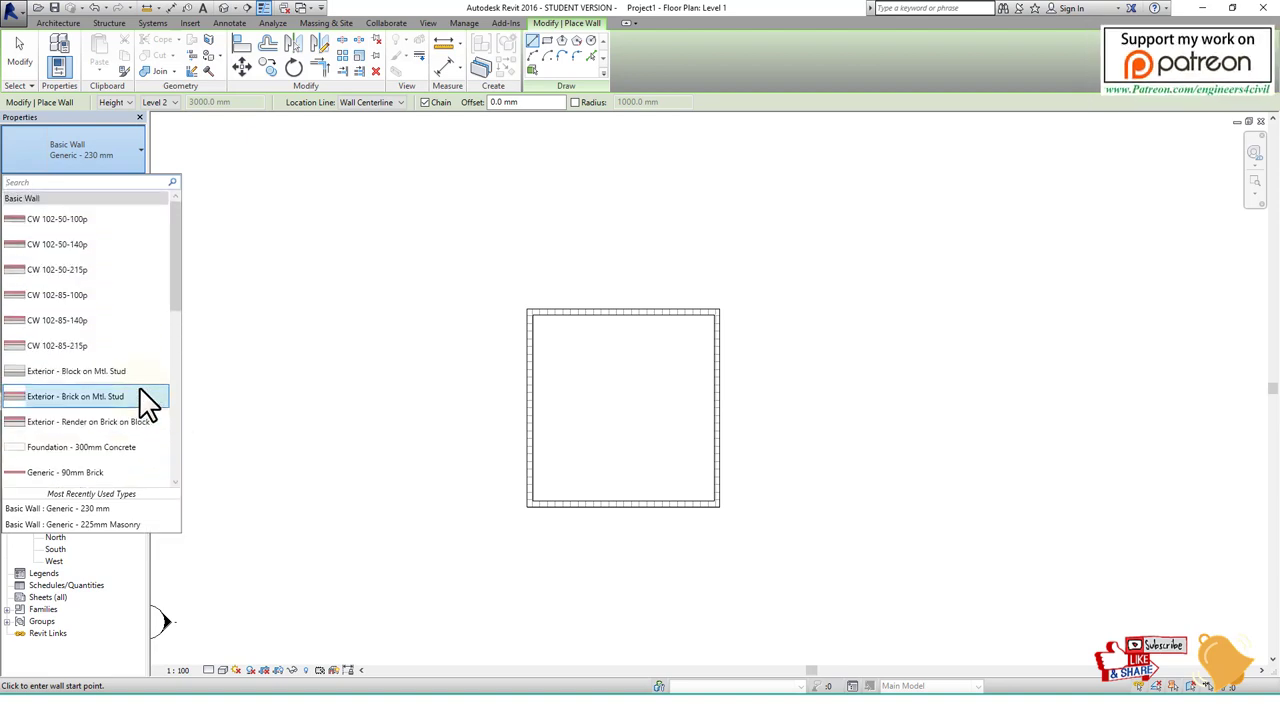
pyautogui.scroll(-2, 147, 399)
pyautogui.scroll(-2, 147, 399)
pyautogui.scroll(-1, 147, 399)
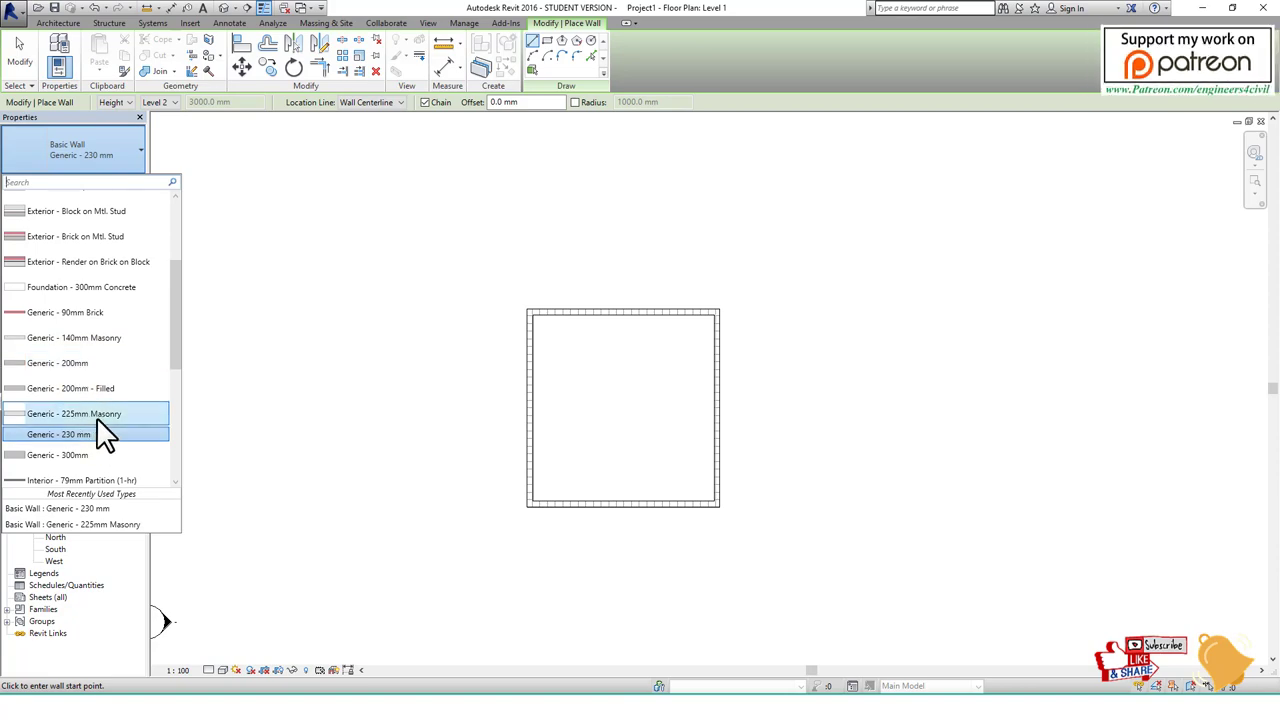
pyautogui.click(97, 419)
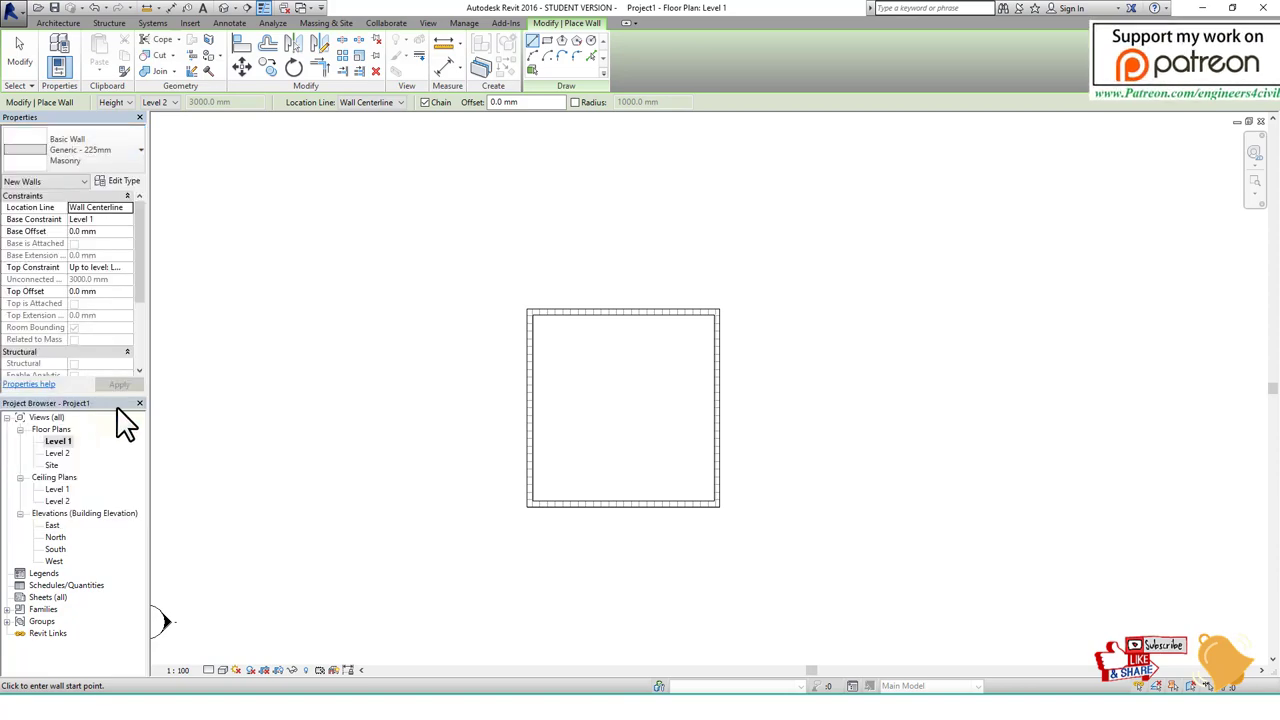
# Duplicate the wall type as 'Generic - 200 mm' with a 200 mm structure layer.
pyautogui.click(119, 181)
pyautogui.click(1228, 207)
pyautogui.write('Generic - 200 mm')
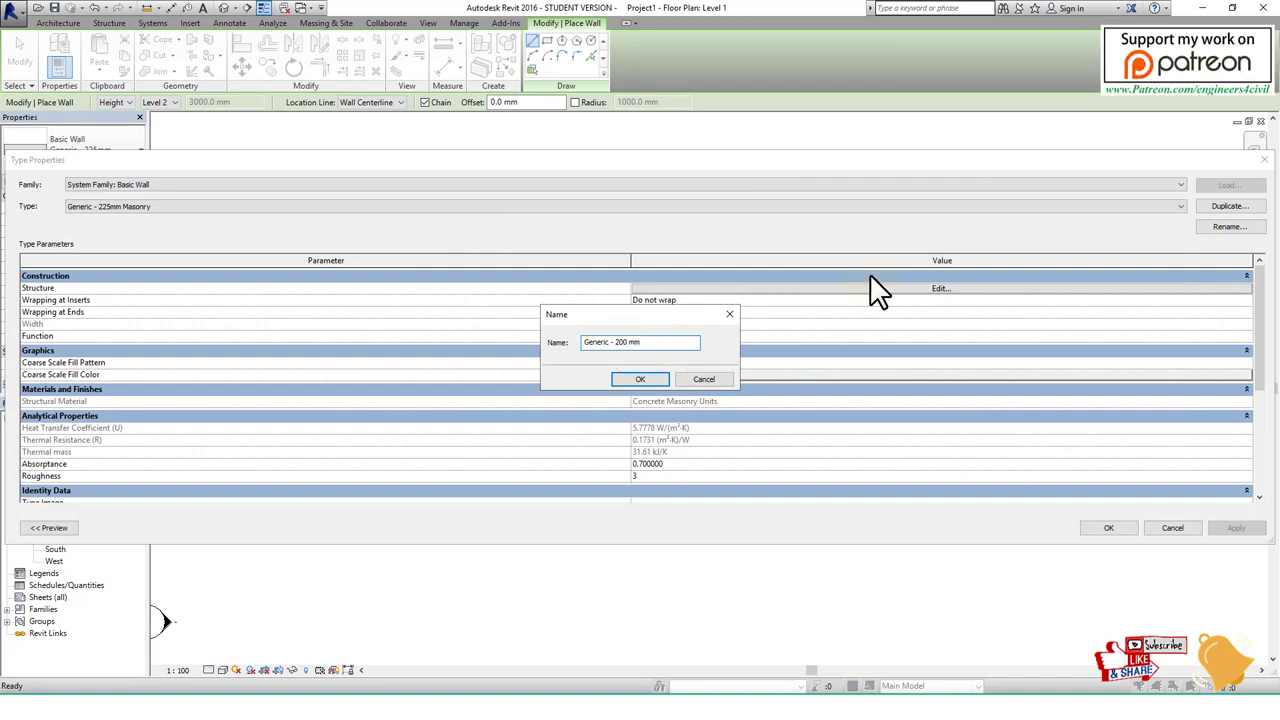
pyautogui.click(647, 378)
pyautogui.click(940, 289)
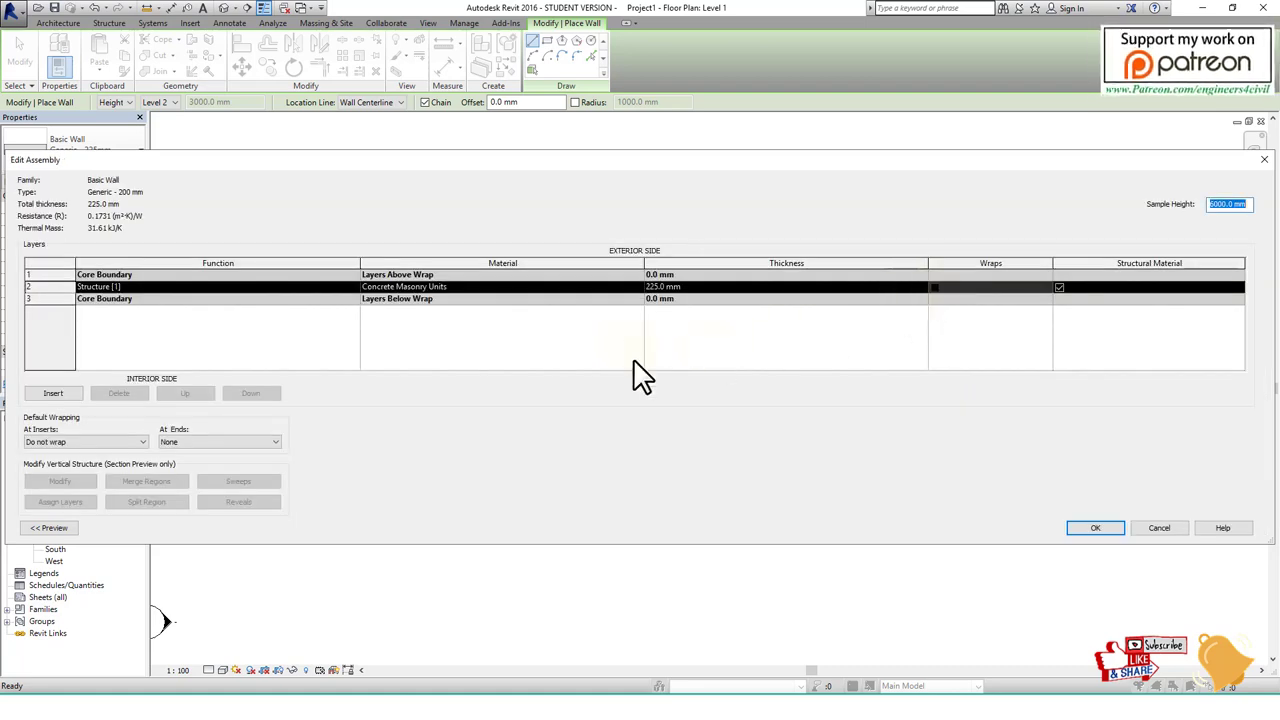
pyautogui.click(655, 287)
pyautogui.write('200')
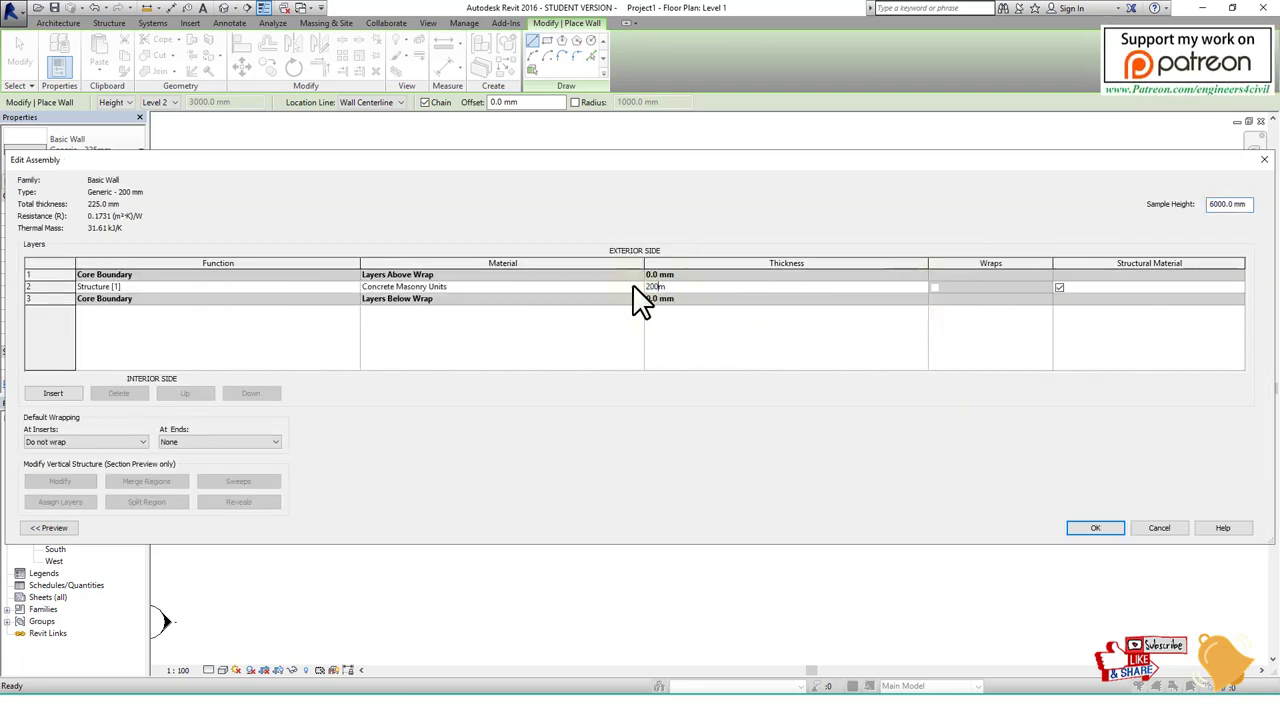
pyautogui.write('m')
pyautogui.press('Return')
pyautogui.click(1095, 528)
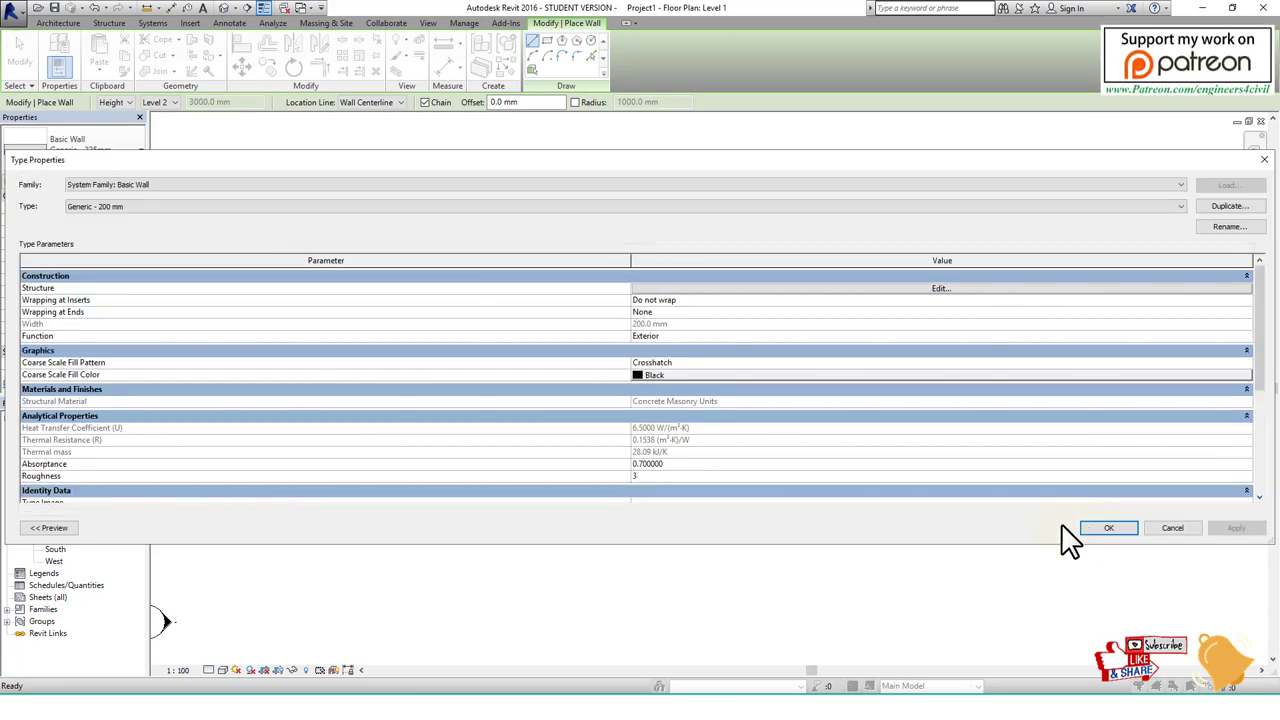
pyautogui.click(1100, 528)
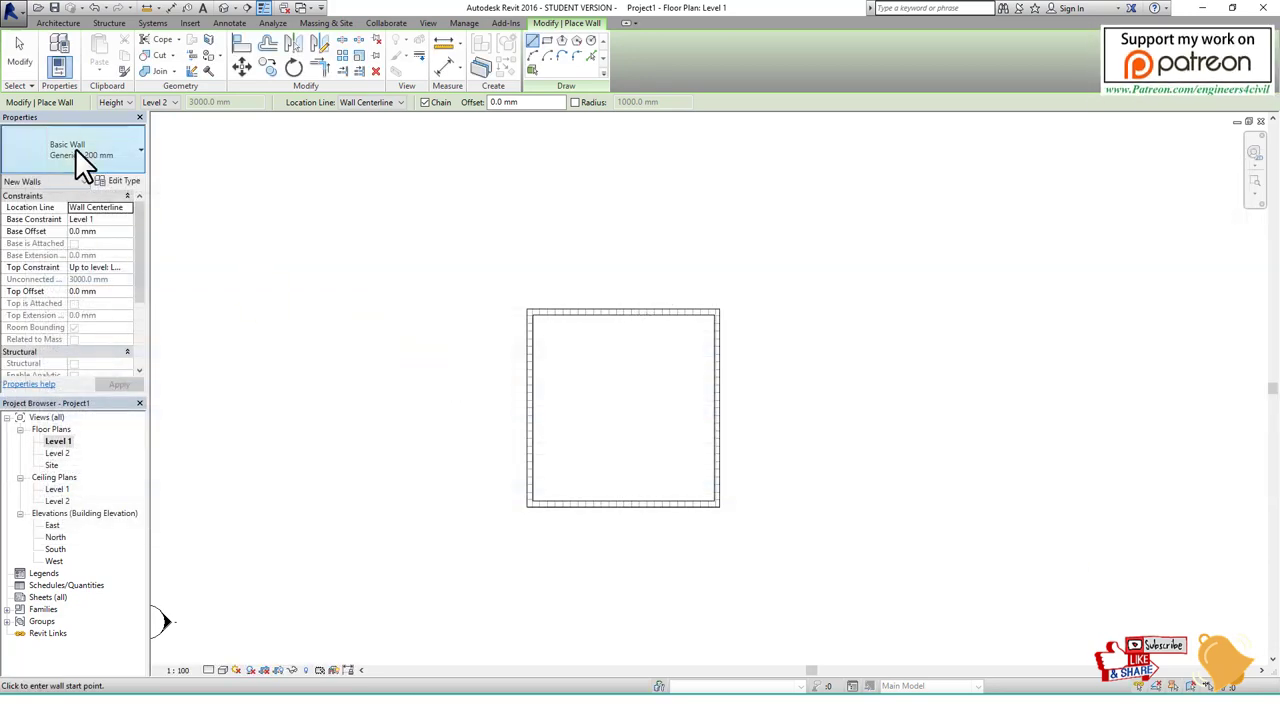
# Check the reference layout image to locate the central internal wall.
pyautogui.hotkey('alt', 'Tab')
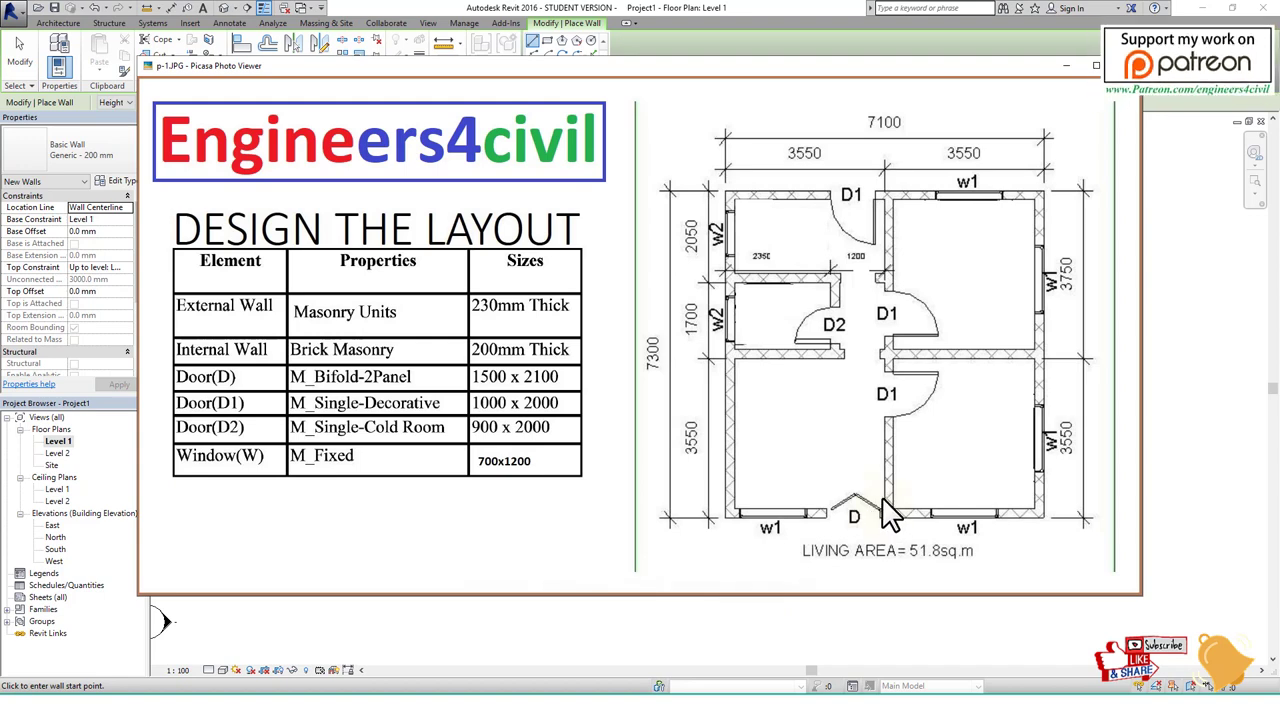
pyautogui.moveTo(888, 193); pyautogui.dragTo(890, 510)
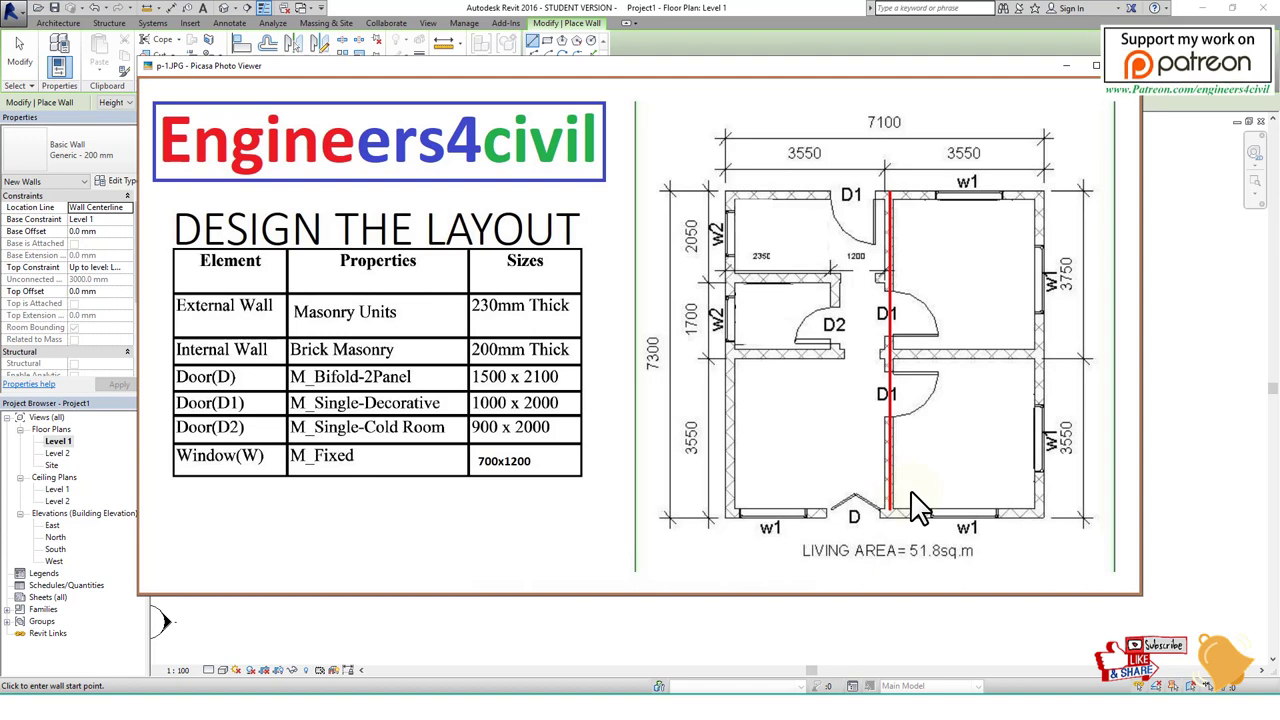
pyautogui.hotkey('alt', 'Tab')
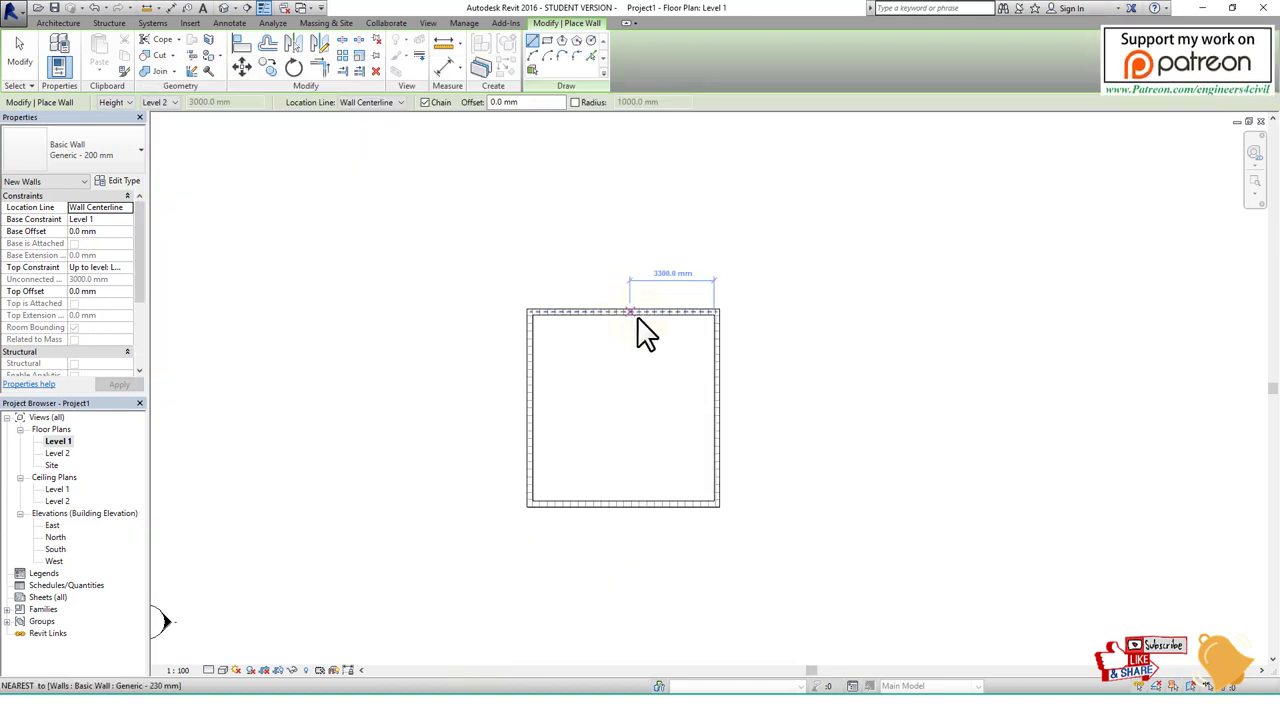
# Draw a vertical interior wall from the top wall to the bottom wall, creating 4300 and 2600 mm bays.
pyautogui.click(644, 313)
pyautogui.click(644, 503)
pyautogui.press('Escape')
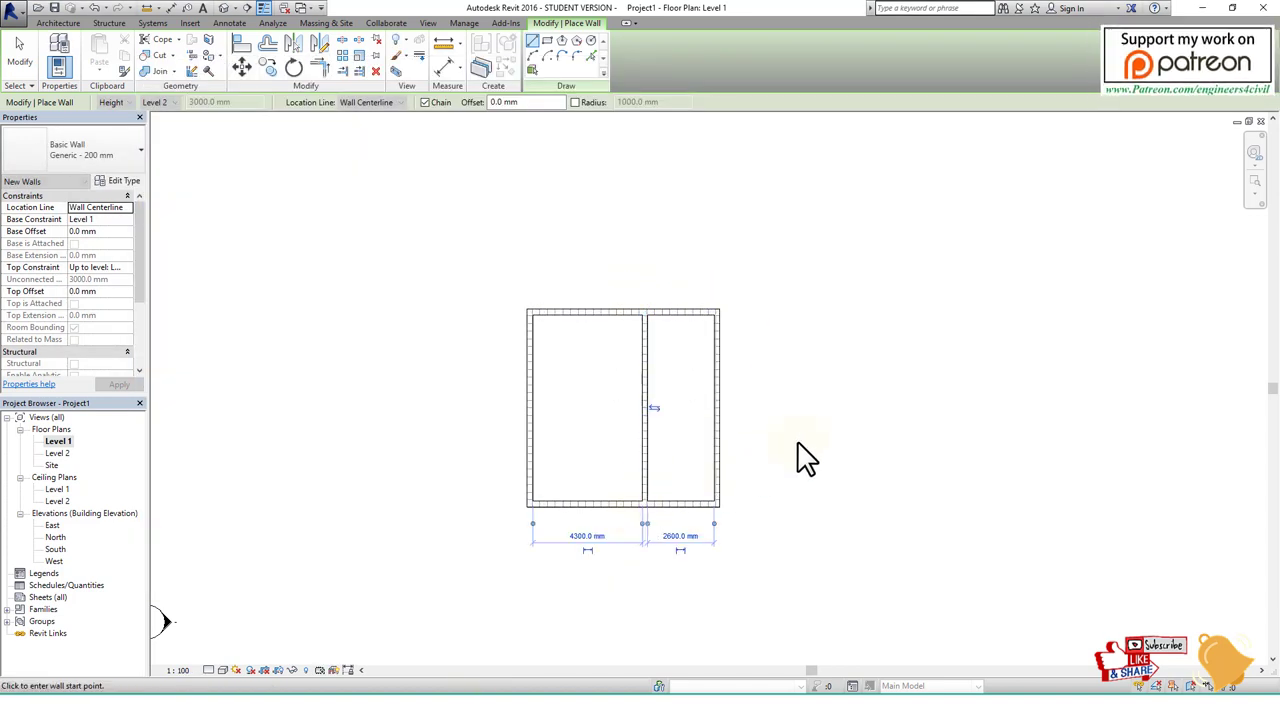
pyautogui.press('Escape')
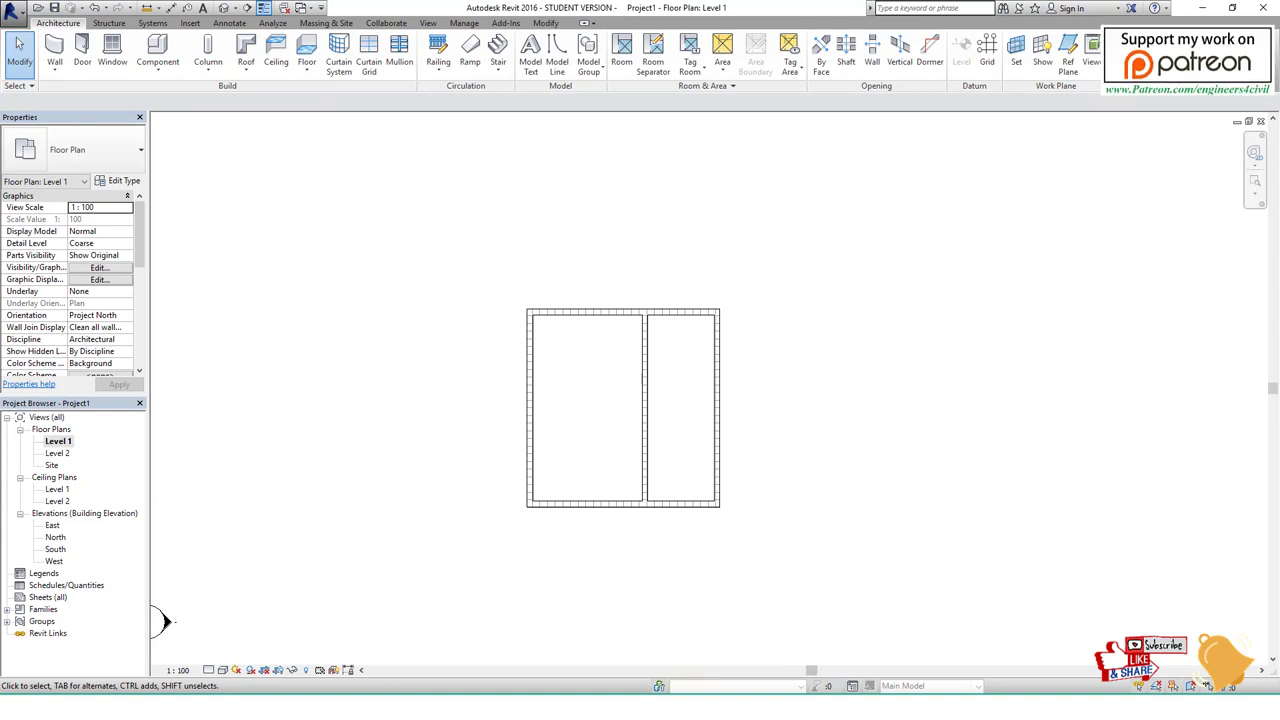
# Check the right room's 3550 mm span on the reference layout image.
pyautogui.hotkey('alt', 'Tab')
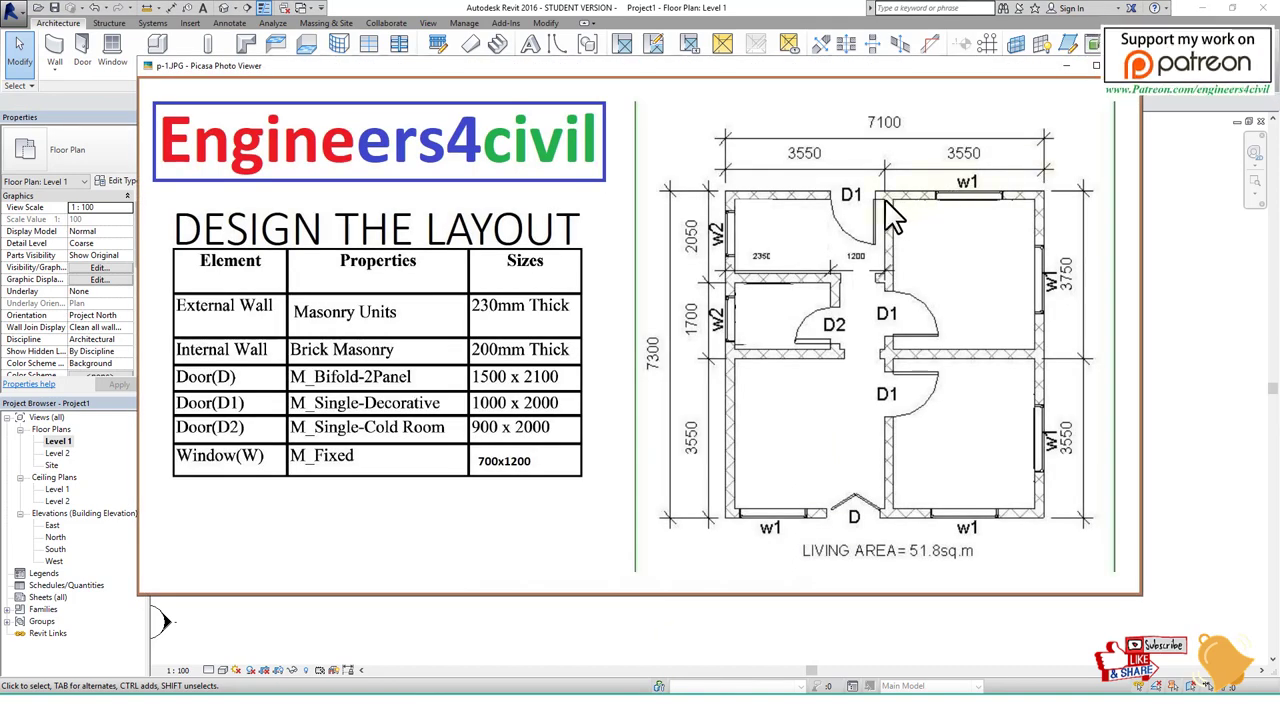
pyautogui.moveTo(886, 182)
pyautogui.mouseDown()
pyautogui.moveTo(1032, 176)
pyautogui.moveTo(1042, 198)
pyautogui.mouseUp()
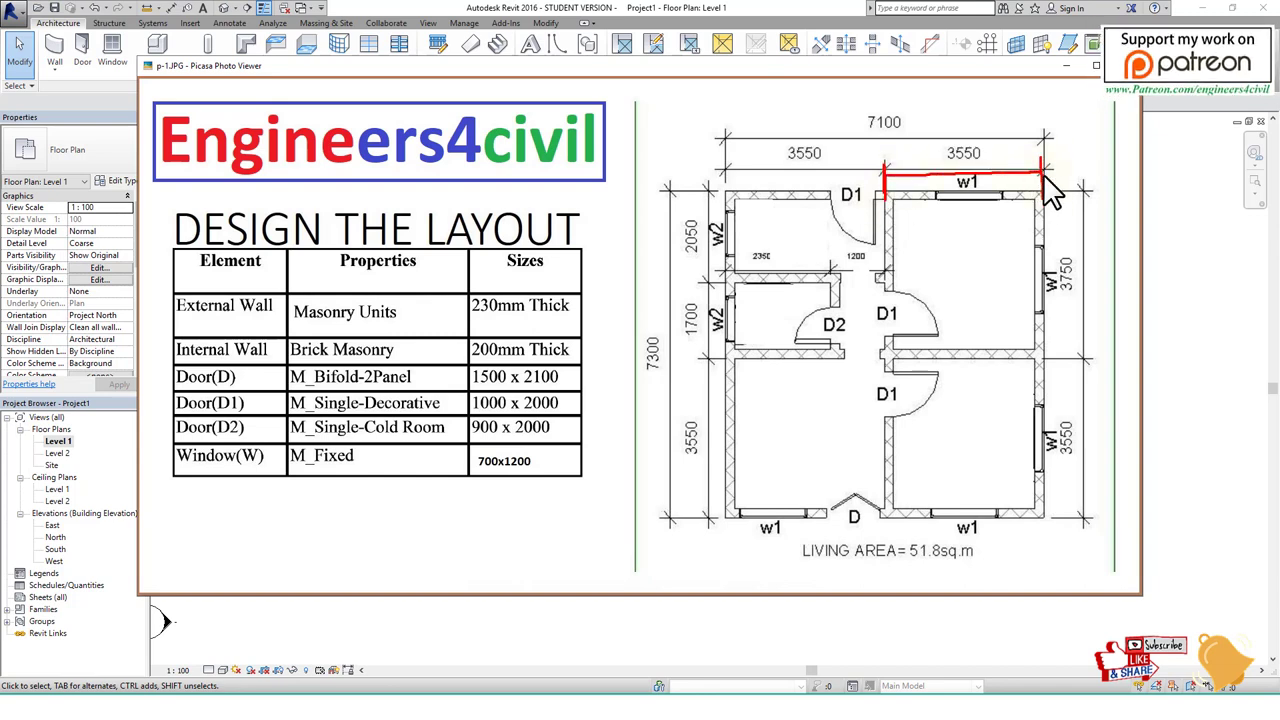
pyautogui.press('Escape')
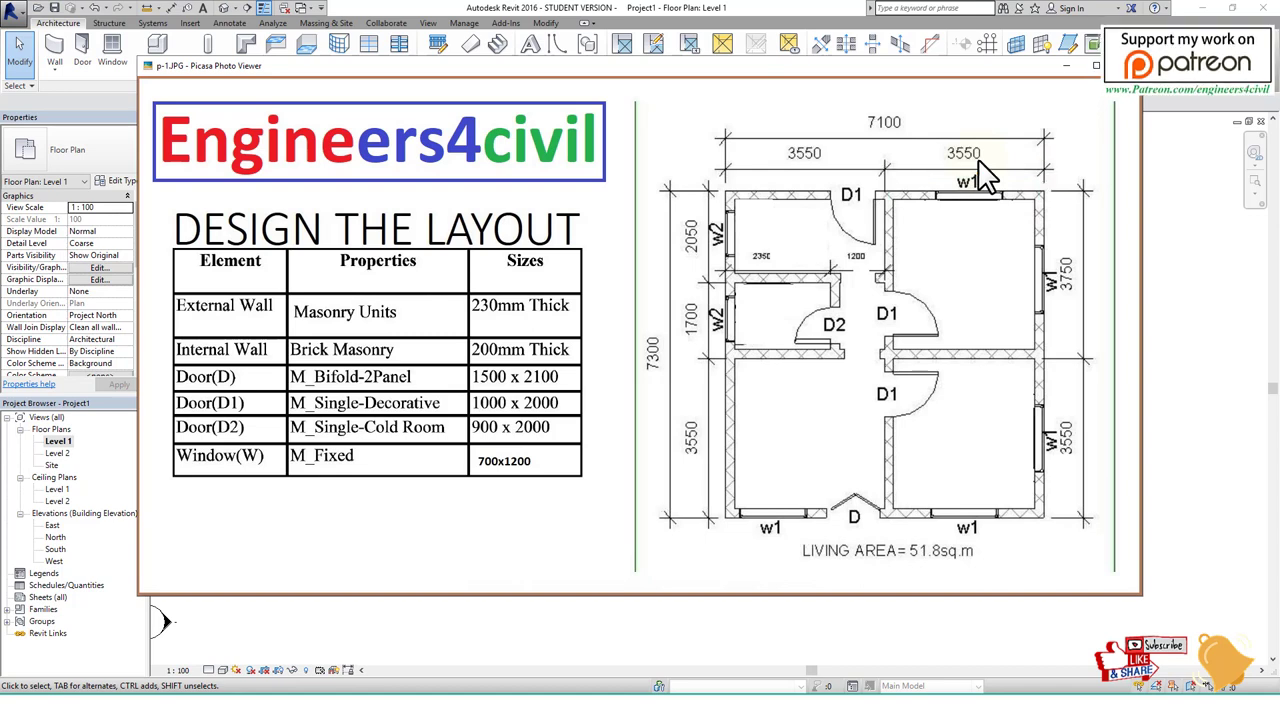
pyautogui.press('Escape')
# Select the middle partition and move its temporary dimension references to the right wall's outer face.
pyautogui.scroll(3, 666, 349)
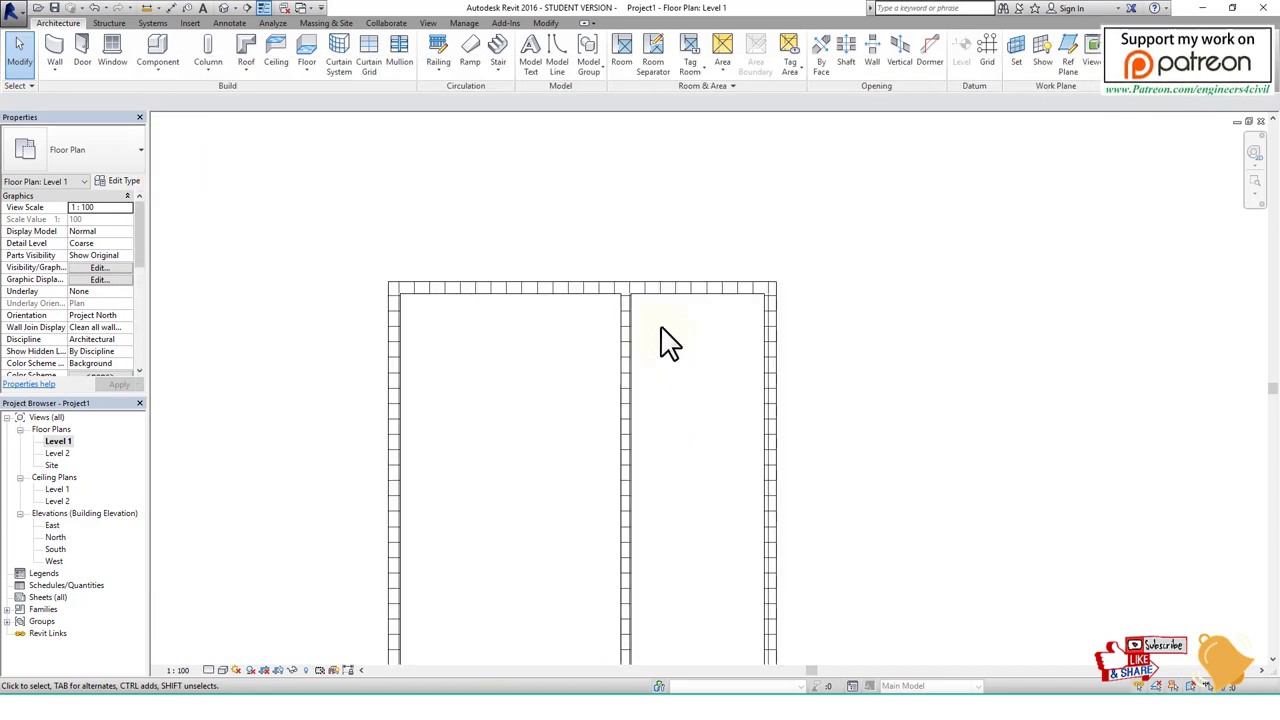
pyautogui.click(630, 357)
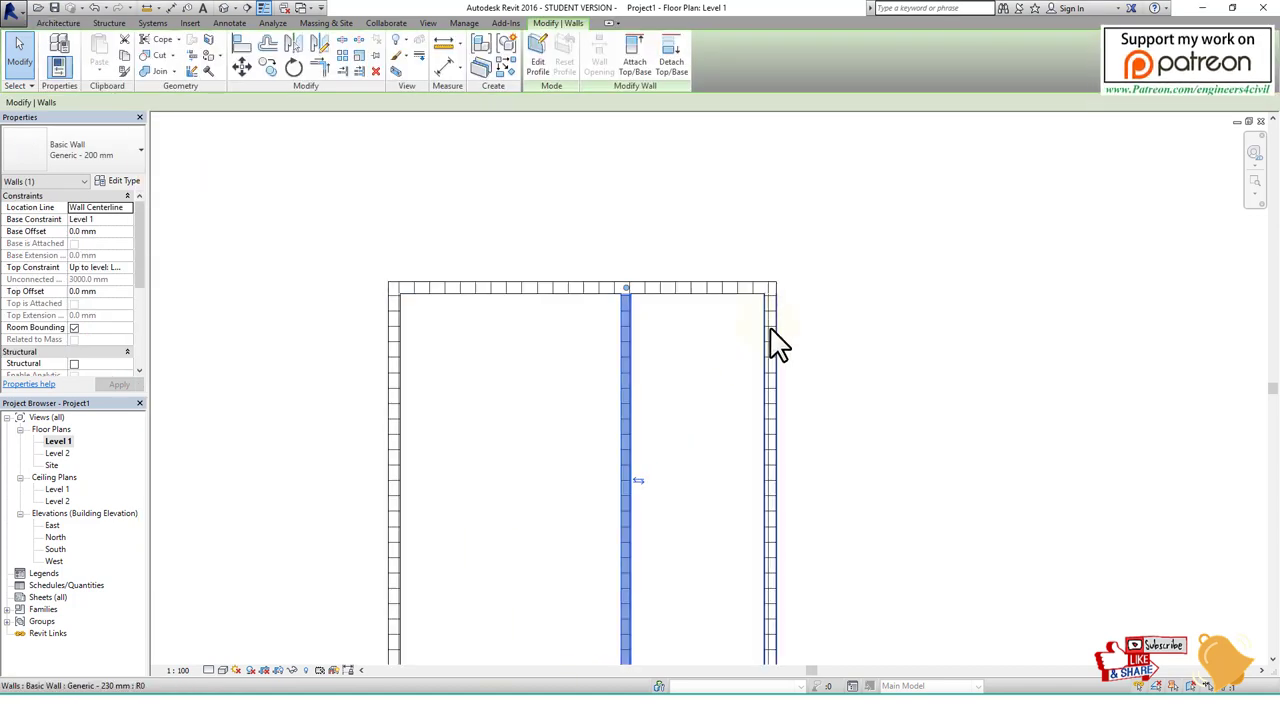
pyautogui.scroll(-2, 758, 362)
pyautogui.scroll(4, 708, 484)
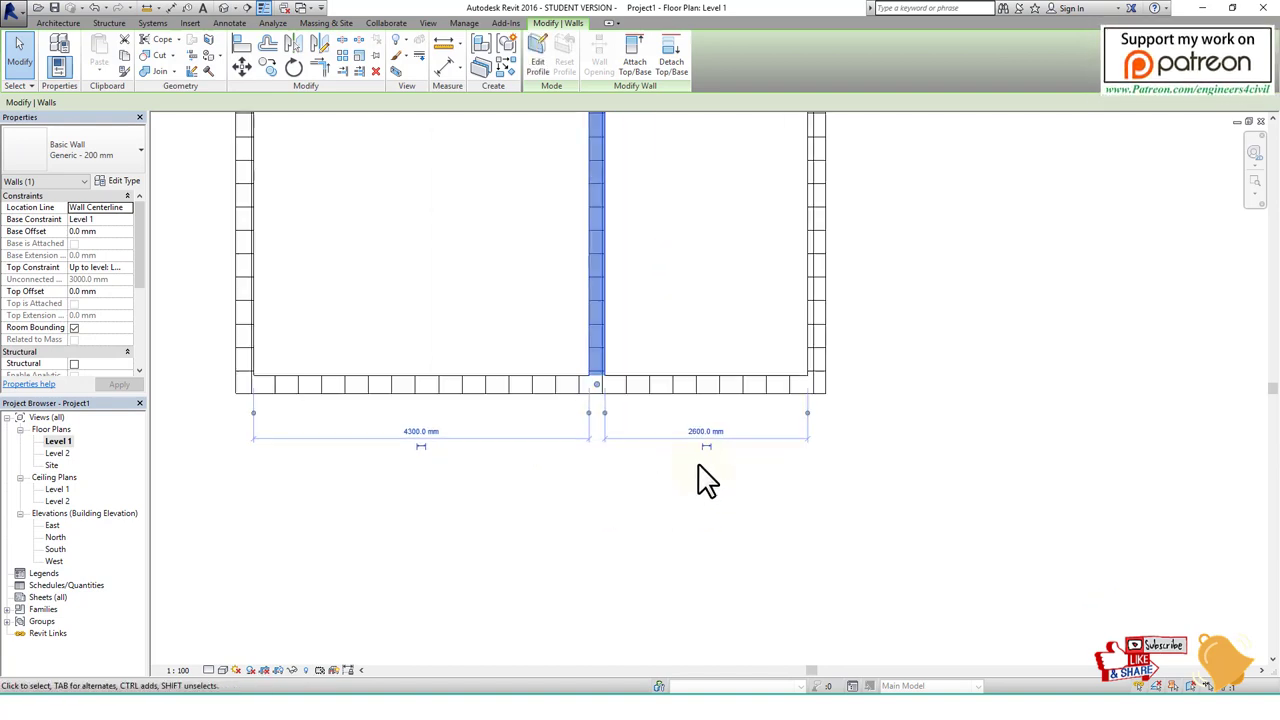
pyautogui.scroll(1, 720, 476)
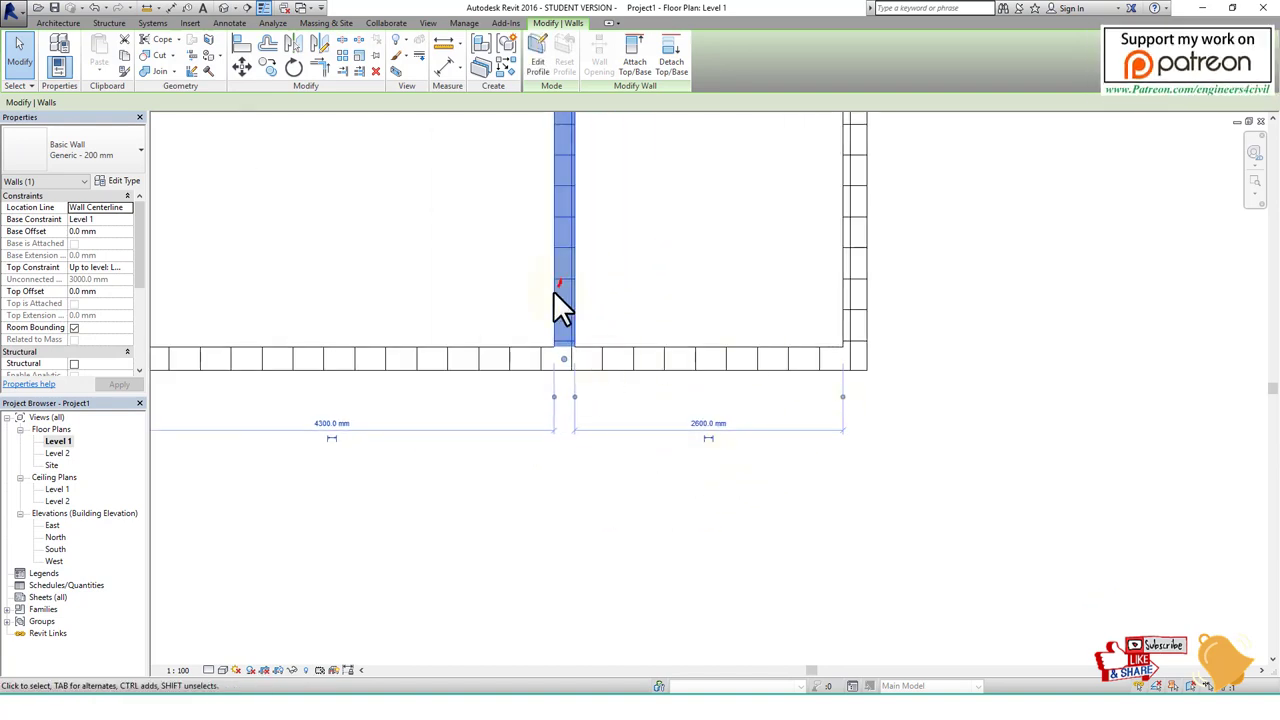
pyautogui.moveTo(553, 291); pyautogui.dragTo(863, 293)
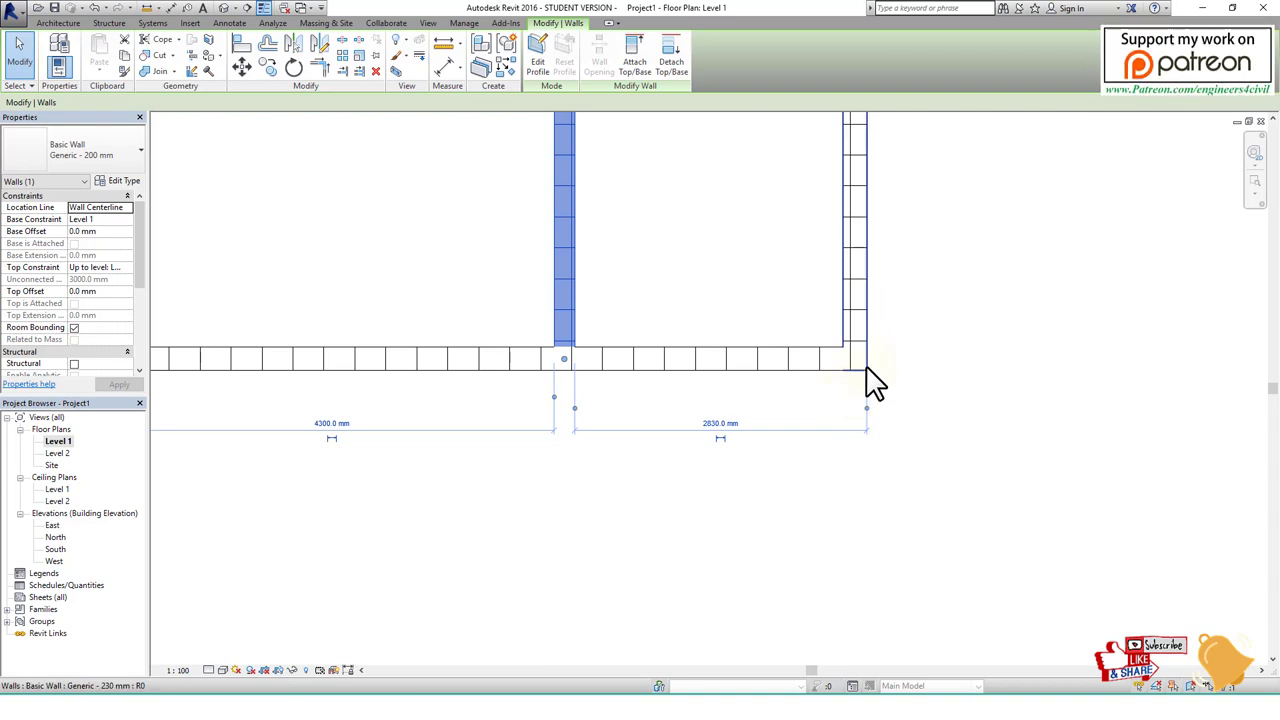
pyautogui.moveTo(842, 400); pyautogui.dragTo(868, 390)
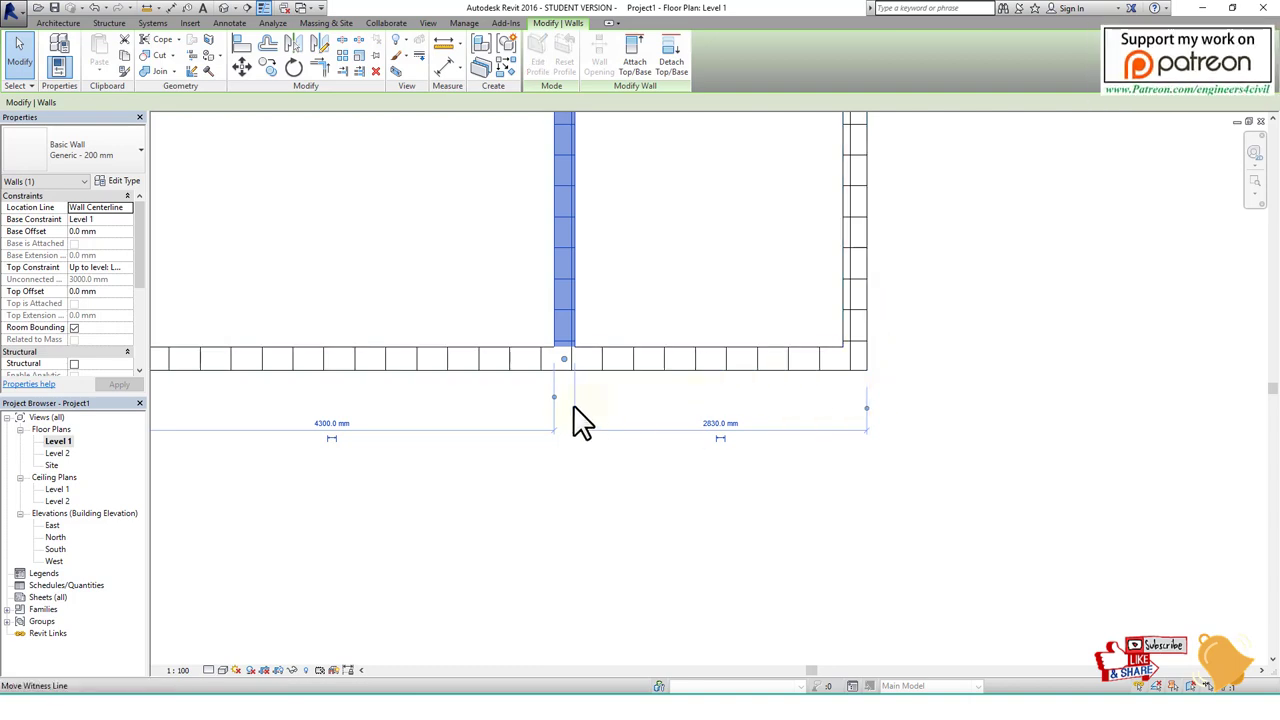
pyautogui.moveTo(574, 407); pyautogui.dragTo(562, 398)
pyautogui.click(564, 421)
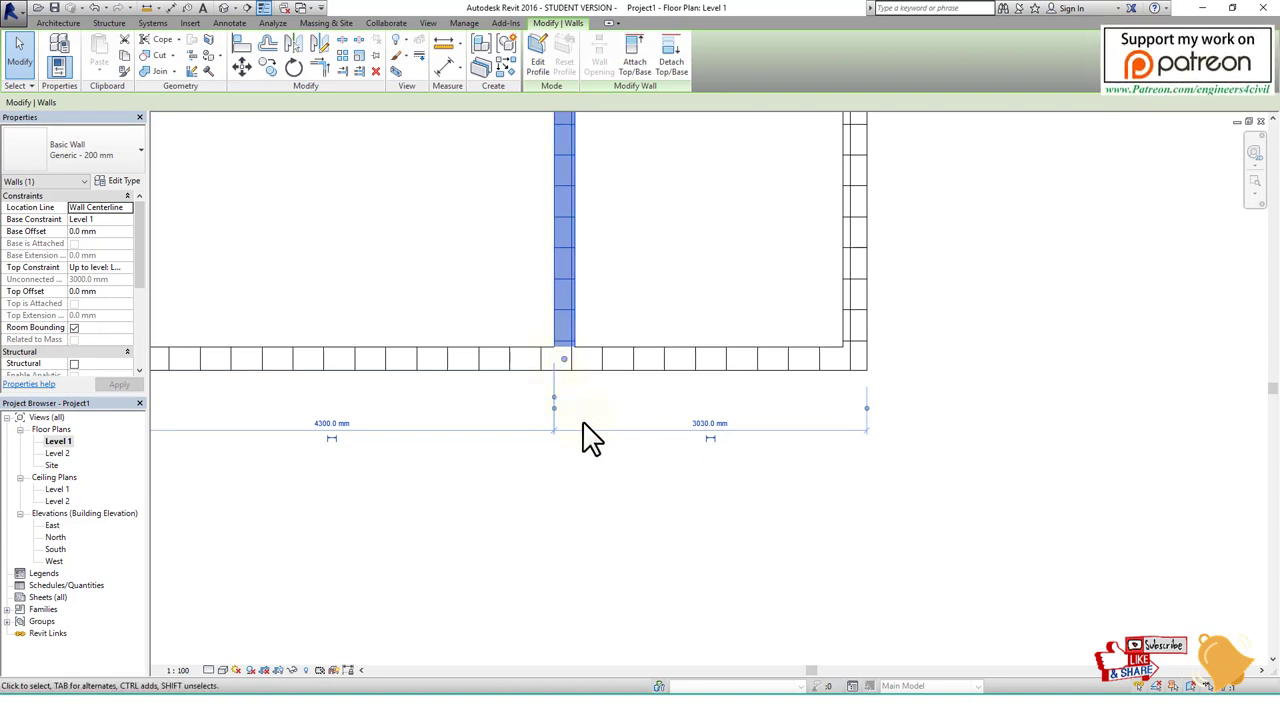
pyautogui.moveTo(558, 437)
pyautogui.mouseDown()
pyautogui.moveTo(561, 456)
pyautogui.moveTo(855, 463)
pyautogui.mouseUp()
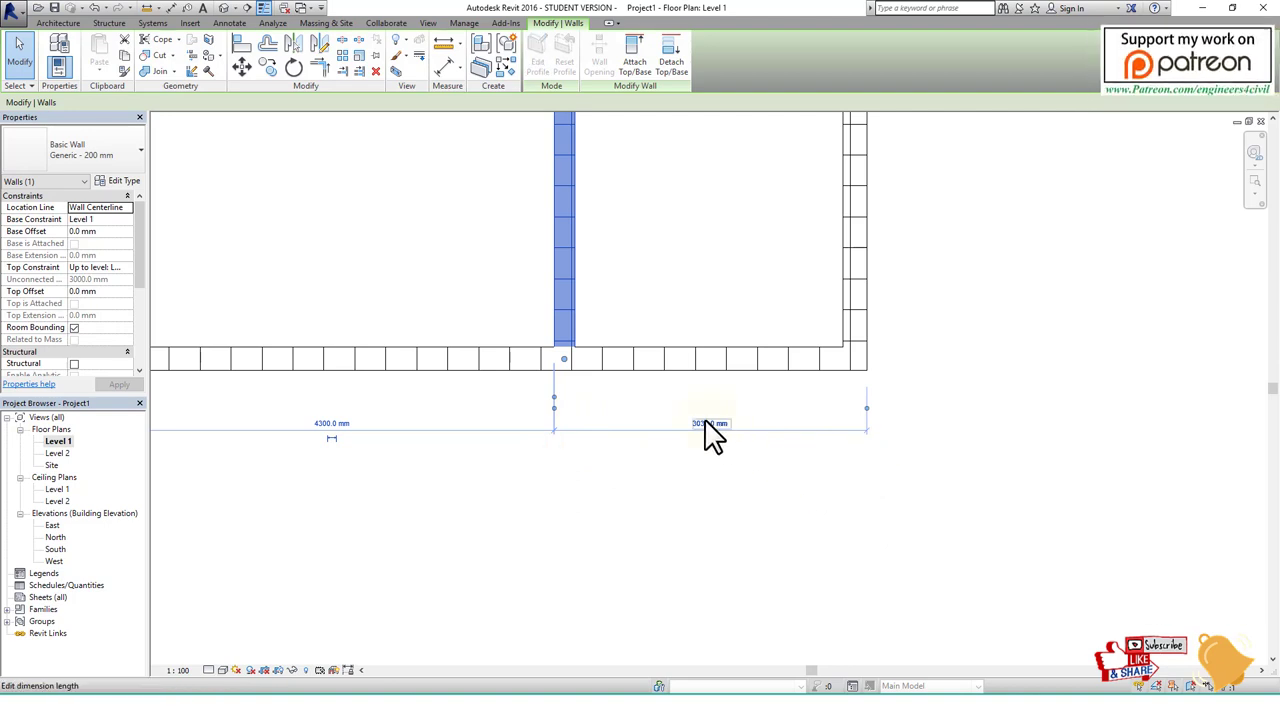
# Set the right room's width to 3550 mm.
pyautogui.click(709, 421)
pyautogui.write('3550')
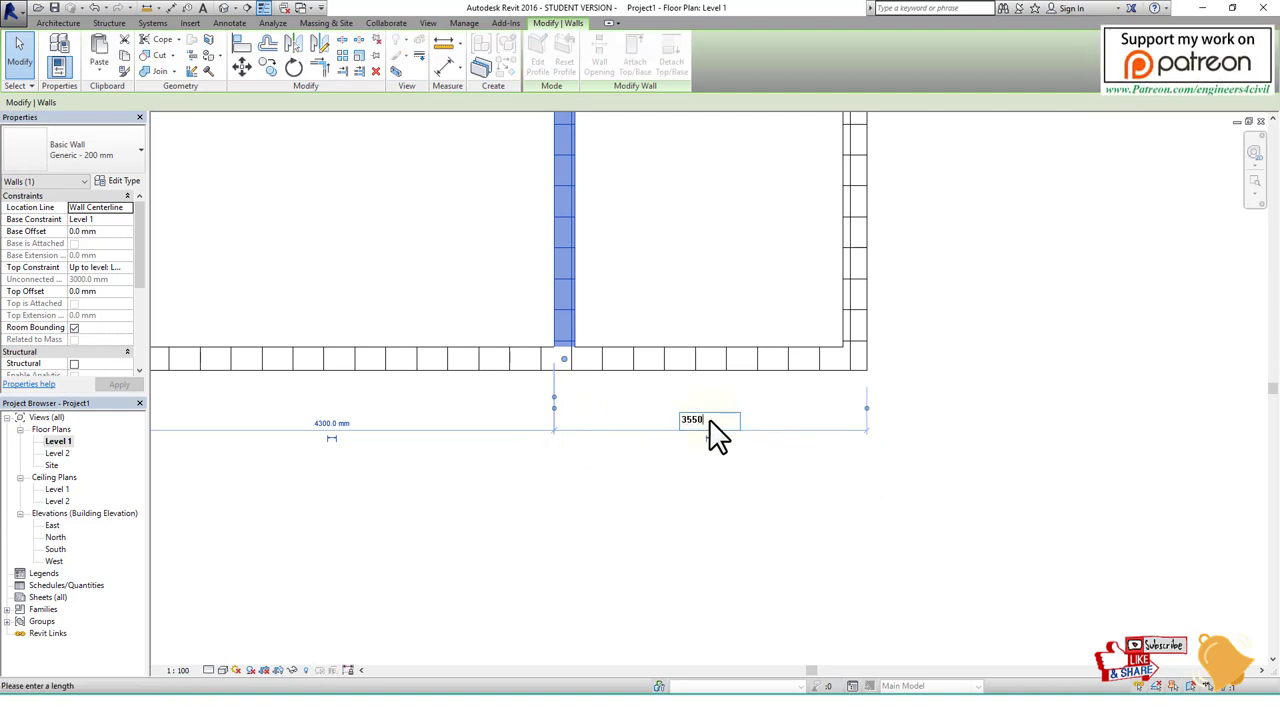
pyautogui.press('Return')
# Place a linear dimension above the plan from the middle wall to the right wall's outer face (3550 mm).
pyautogui.click(671, 520)
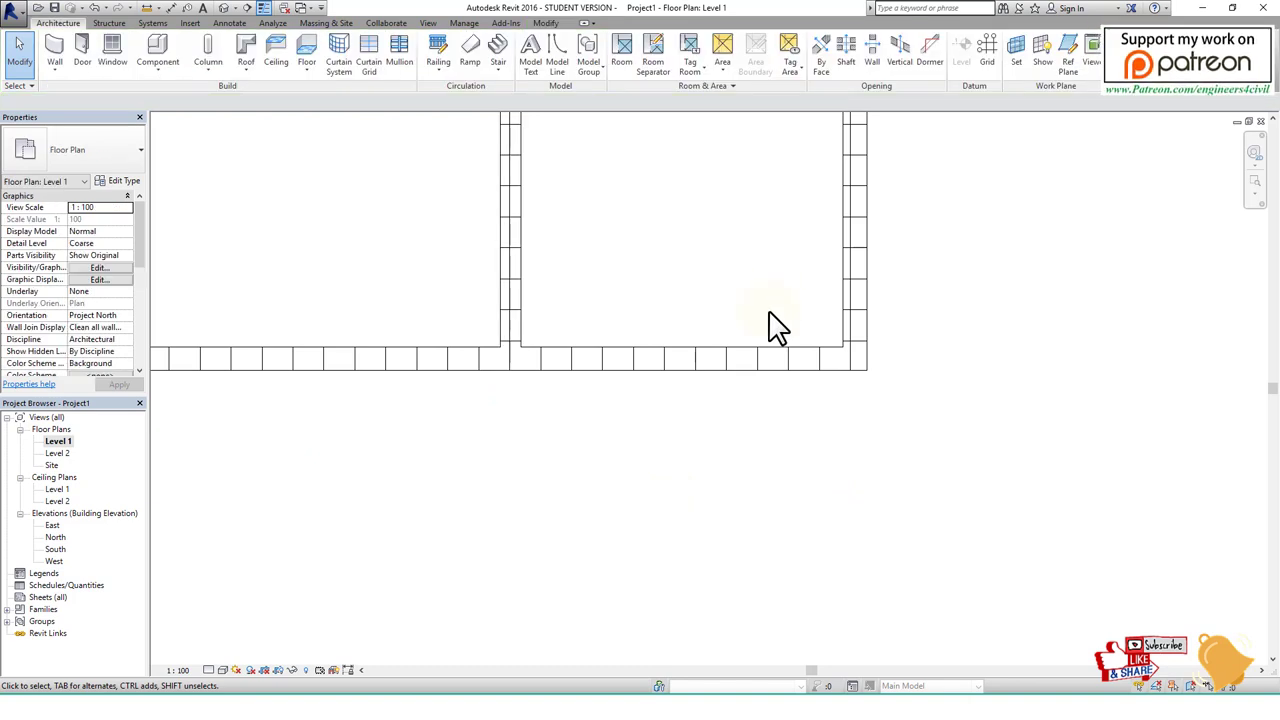
pyautogui.scroll(-3, 766, 328)
pyautogui.moveTo(740, 266); pyautogui.dragTo(655, 395, button='middle')
pyautogui.scroll(1, 634, 300)
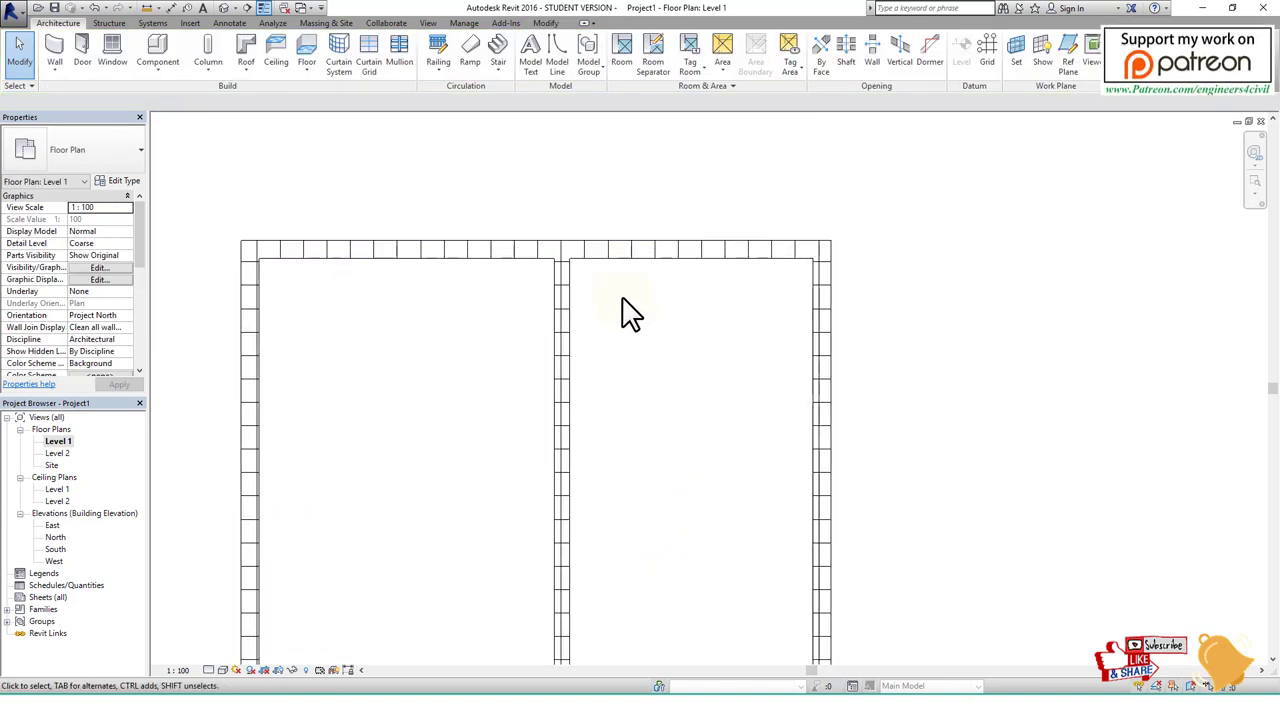
pyautogui.scroll(1, 623, 309)
pyautogui.scroll(1, 566, 363)
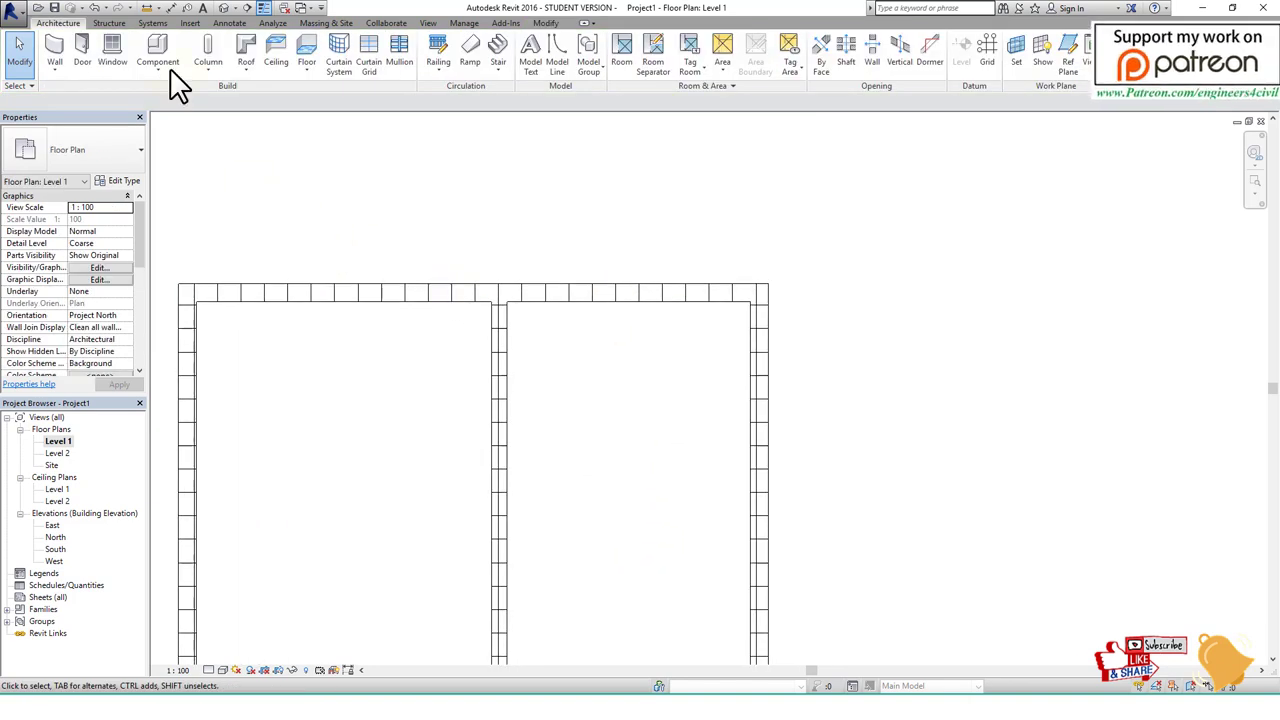
pyautogui.click(230, 24)
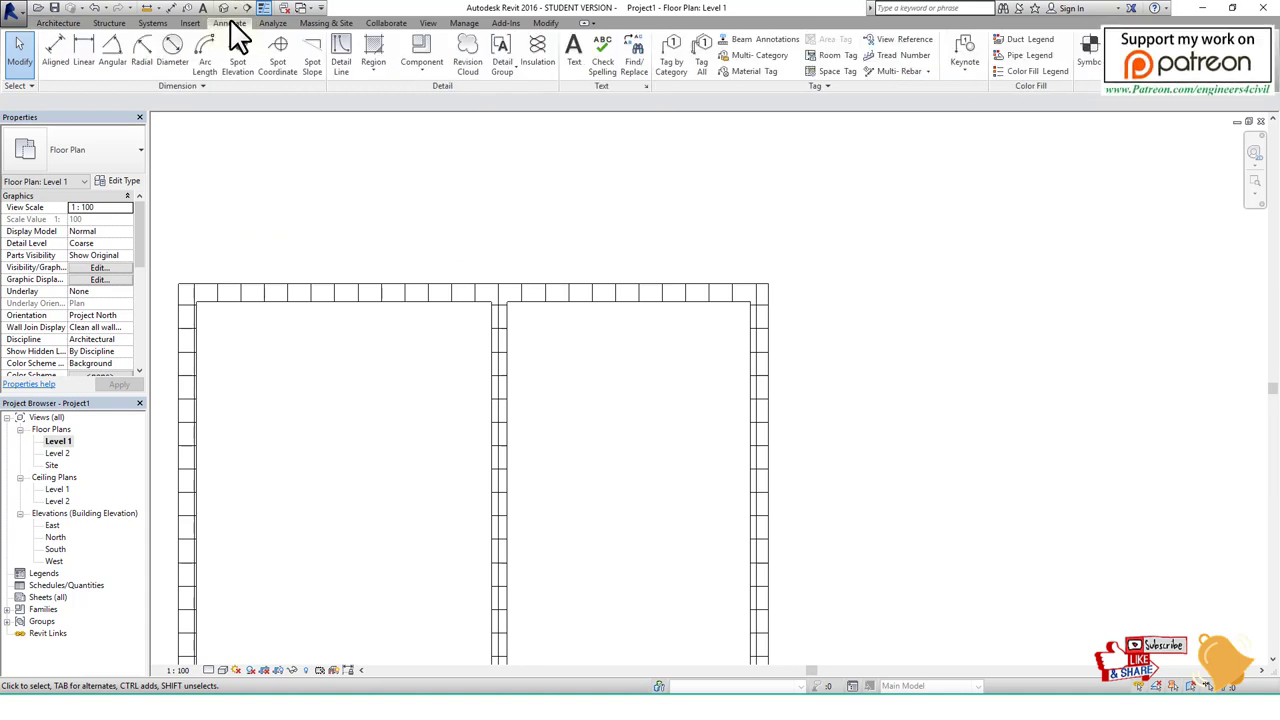
pyautogui.click(90, 60)
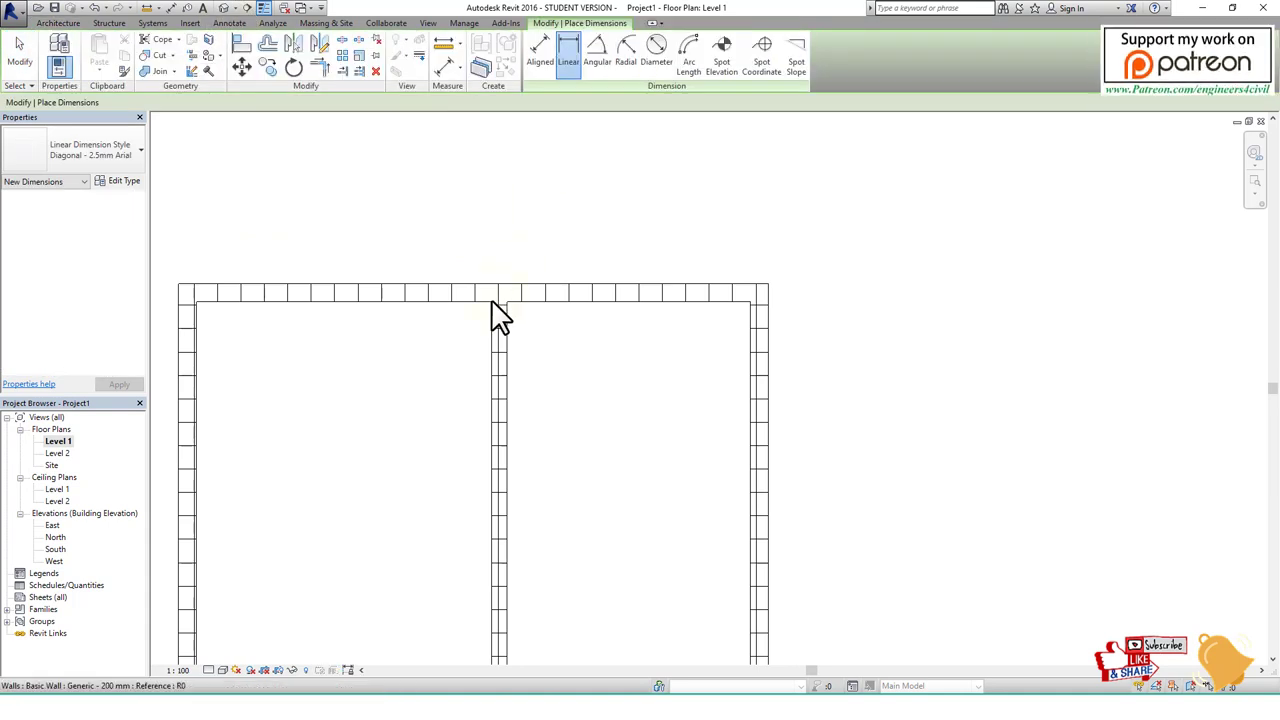
pyautogui.click(491, 305)
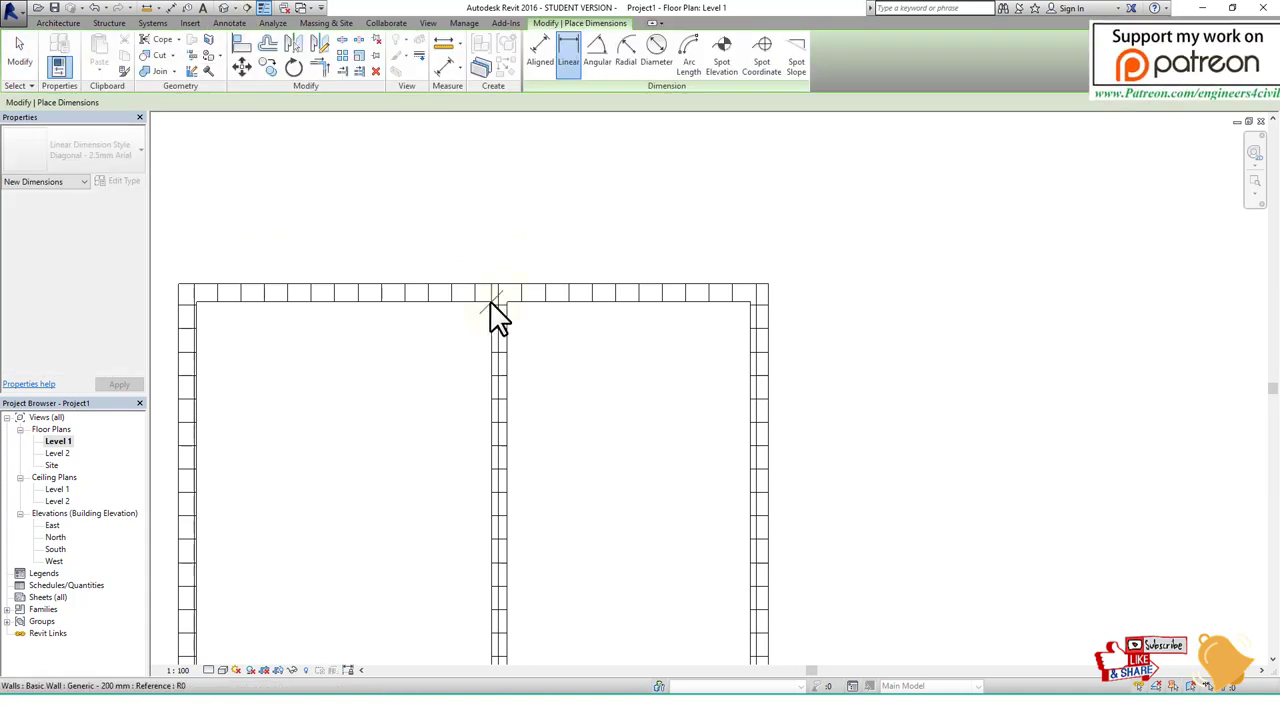
pyautogui.click(766, 289)
pyautogui.click(767, 237)
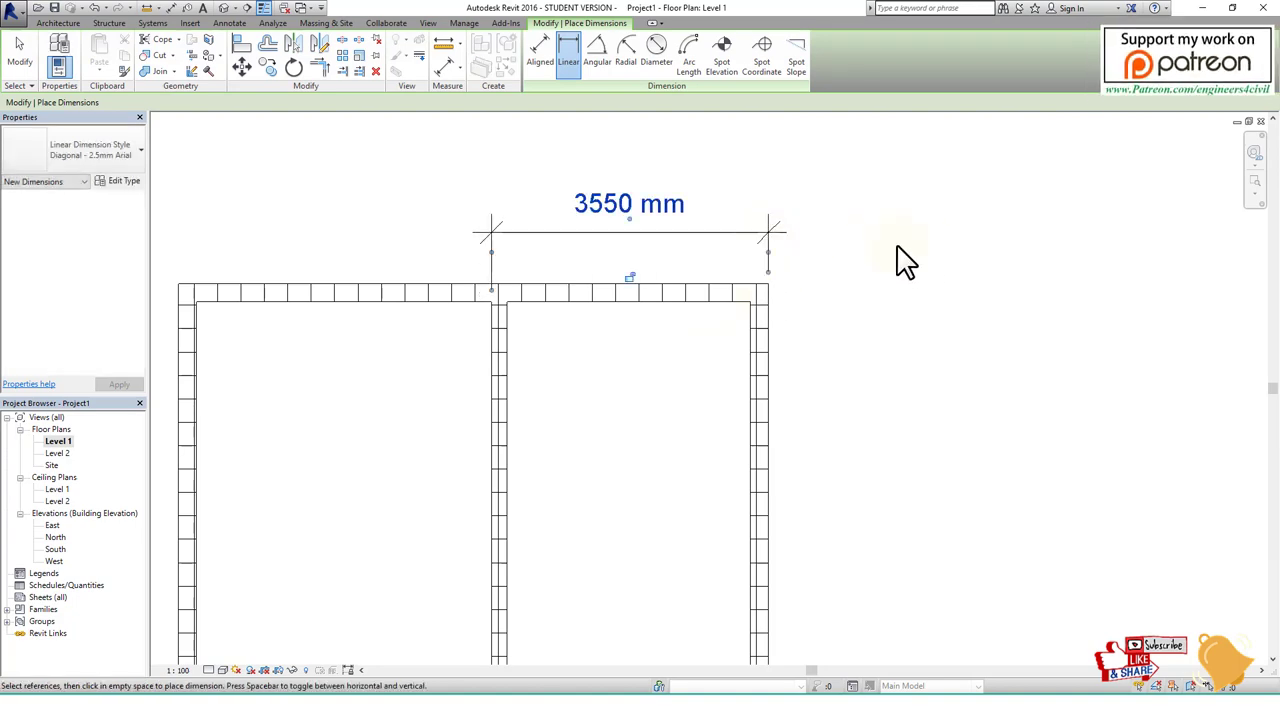
pyautogui.press('Escape')
pyautogui.press('Escape')
# Review and mark up the reference layout image, then close it.
pyautogui.scroll(-3, 757, 337)
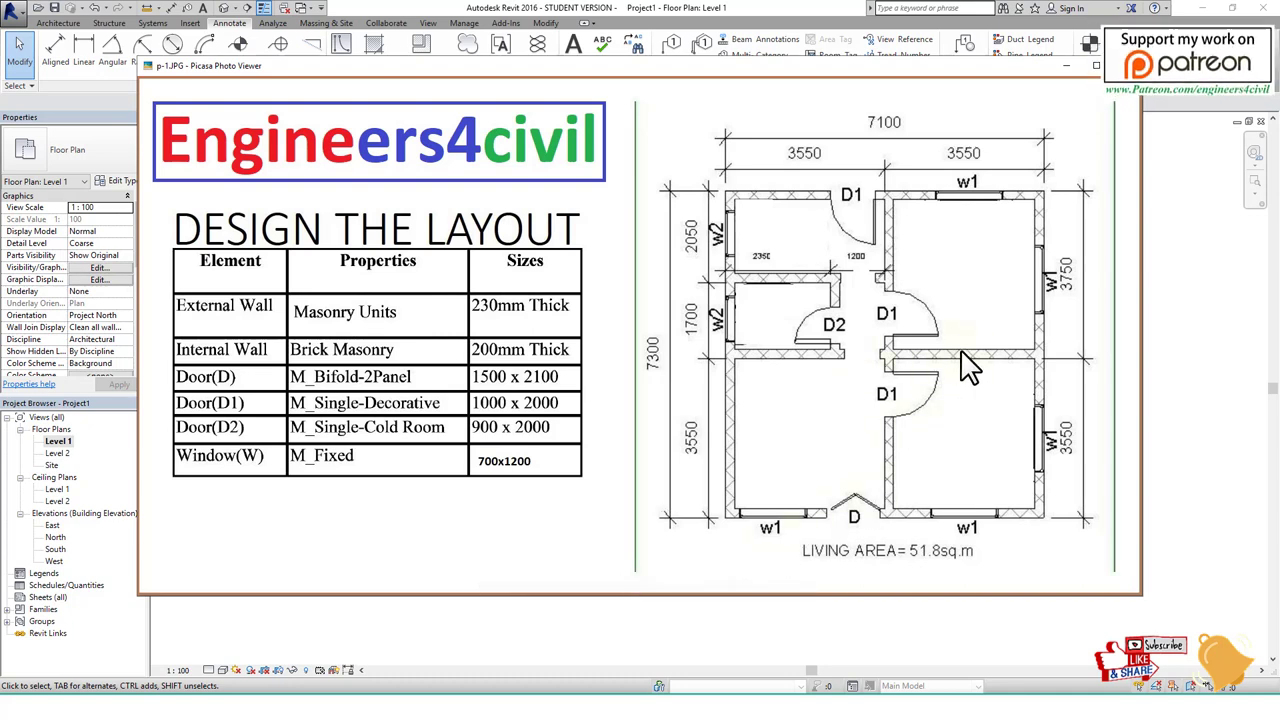
pyautogui.moveTo(1040, 355); pyautogui.dragTo(881, 354)
pyautogui.moveTo(897, 435); pyautogui.dragTo(897, 515)
pyautogui.moveTo(897, 355); pyautogui.dragTo(897, 435)
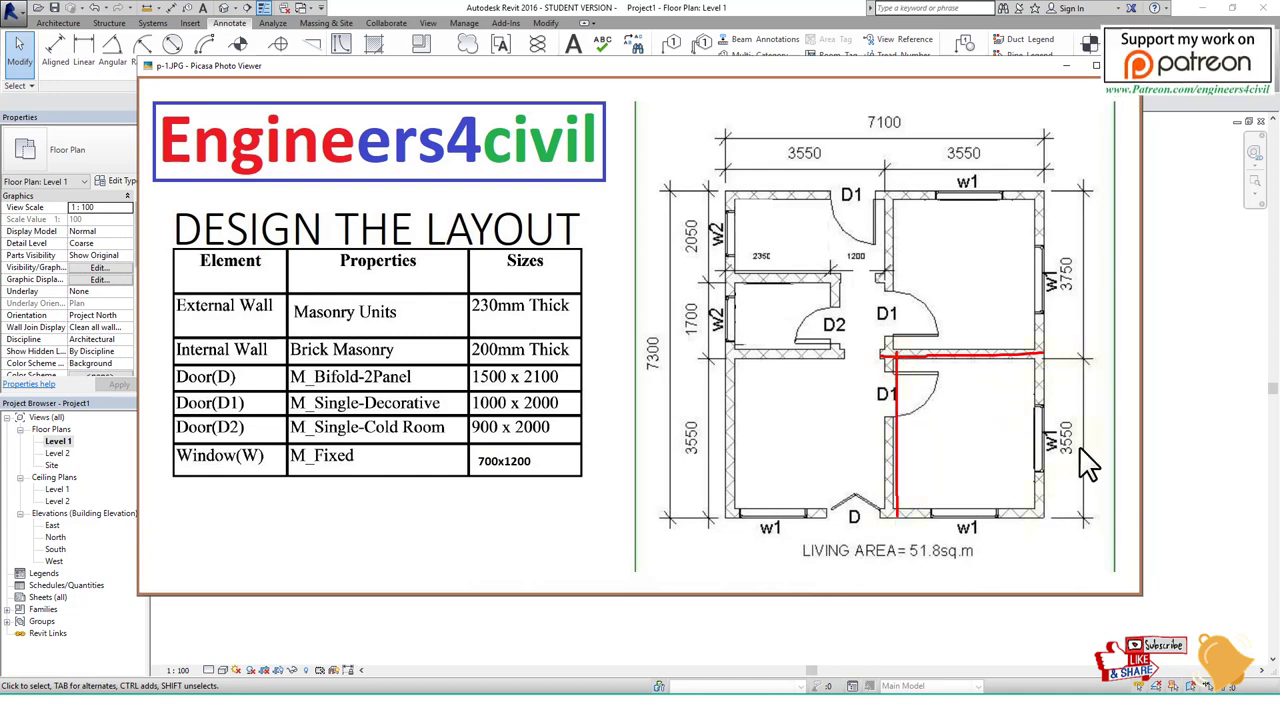
pyautogui.moveTo(1070, 407)
pyautogui.mouseDown()
pyautogui.moveTo(1068, 466)
pyautogui.moveTo(1062, 393)
pyautogui.mouseUp()
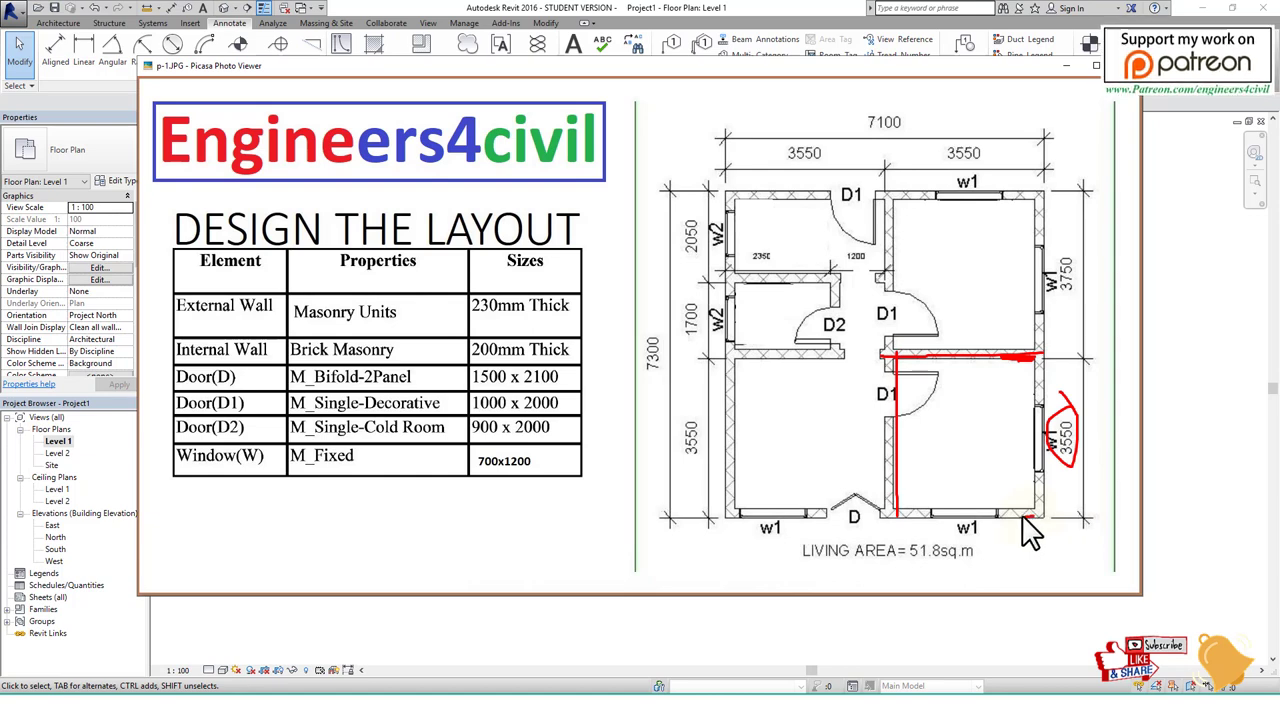
pyautogui.press('Escape')
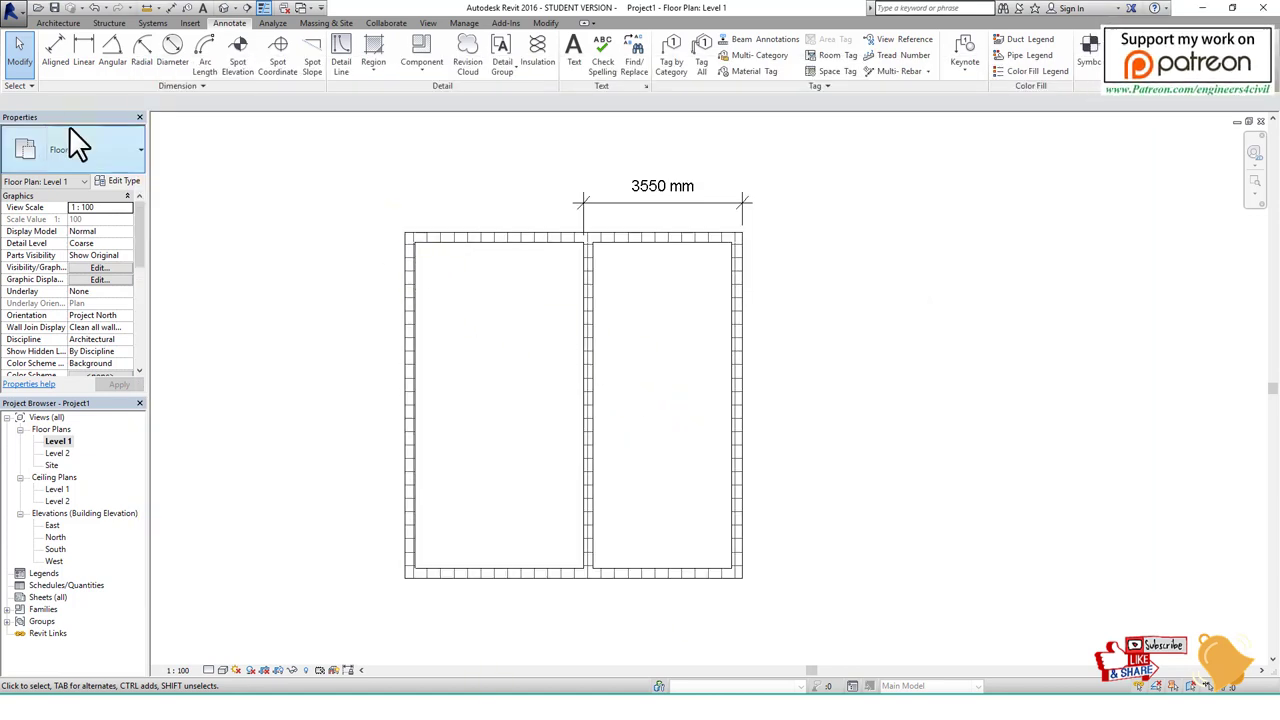
# Draw a horizontal wall across the right room between the middle wall and the right outer wall.
pyautogui.click(58, 22)
pyautogui.click(54, 50)
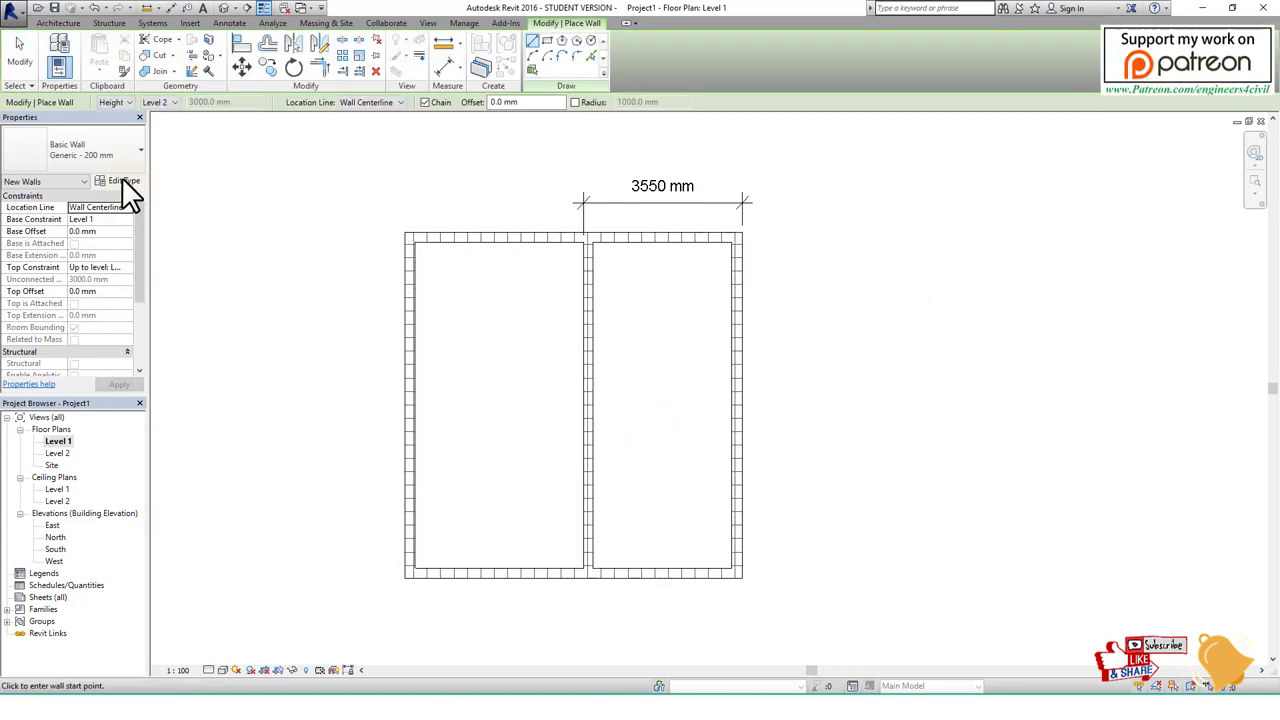
pyautogui.click(737, 448)
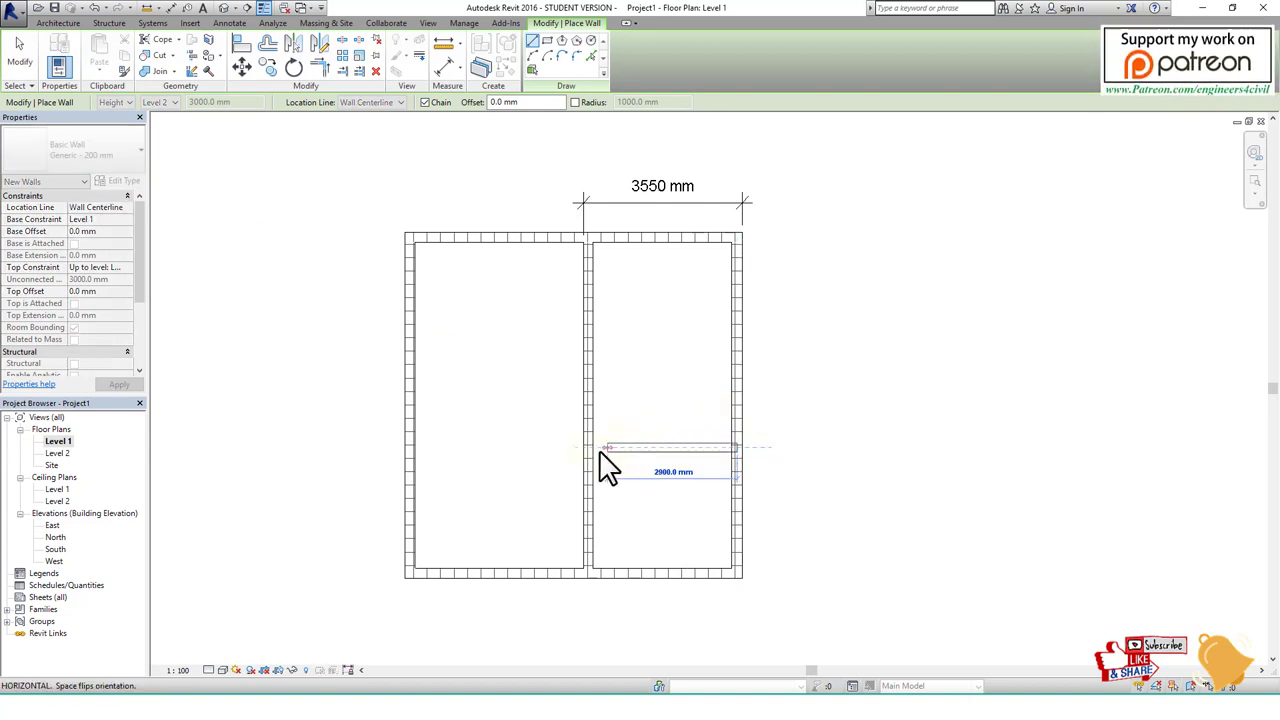
pyautogui.click(593, 466)
pyautogui.press('Escape')
pyautogui.press('Escape')
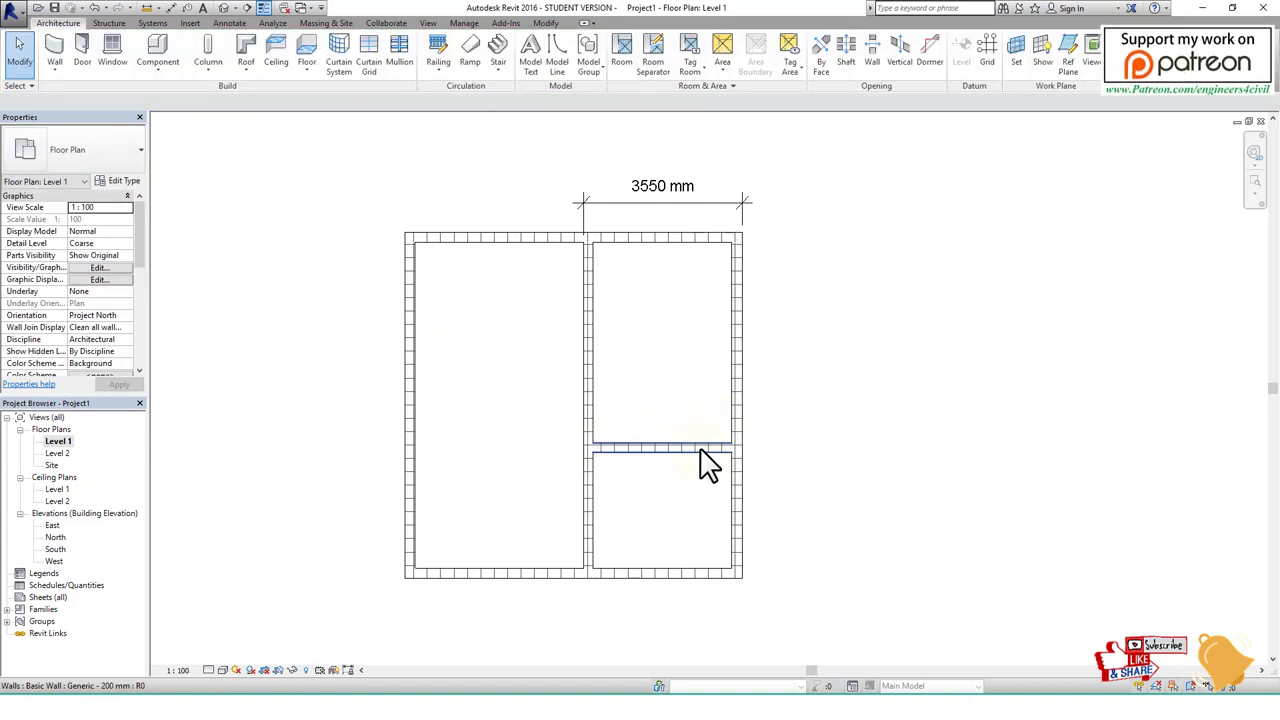
# Position the new partition 3550 mm above the bottom wall's outer face.
pyautogui.click(701, 450)
pyautogui.scroll(1, 563, 512)
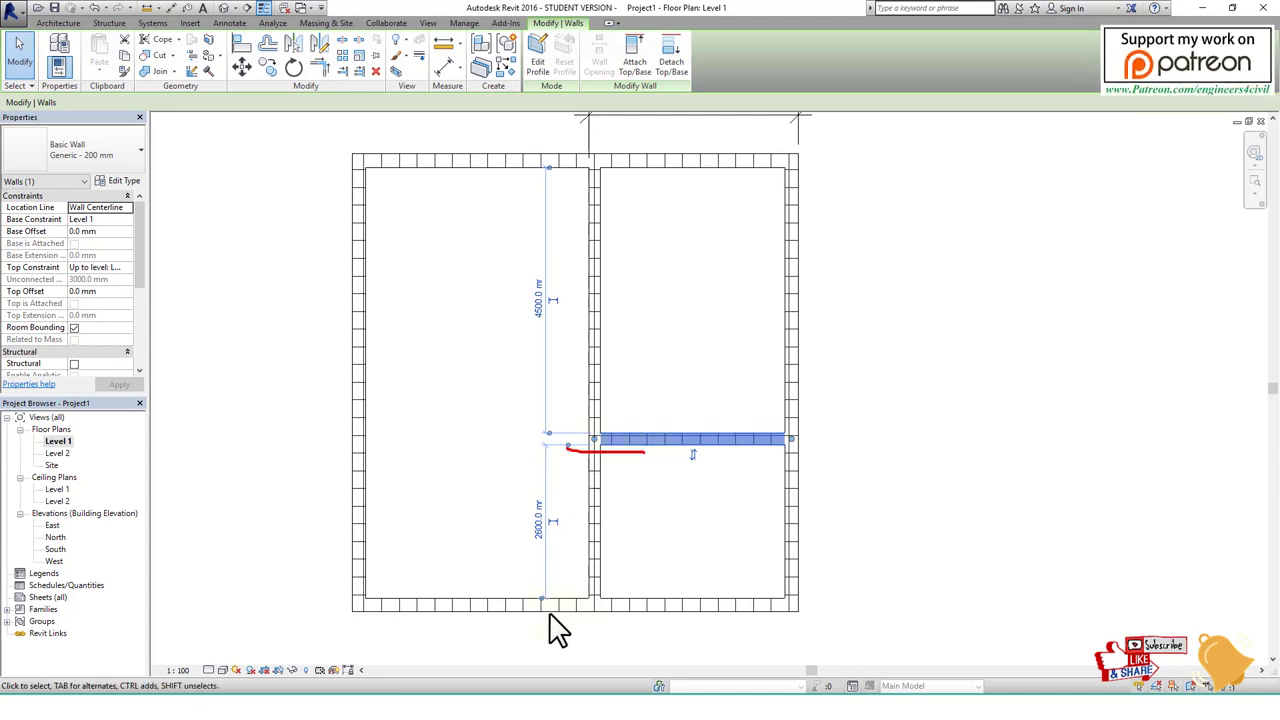
pyautogui.scroll(1, 548, 610)
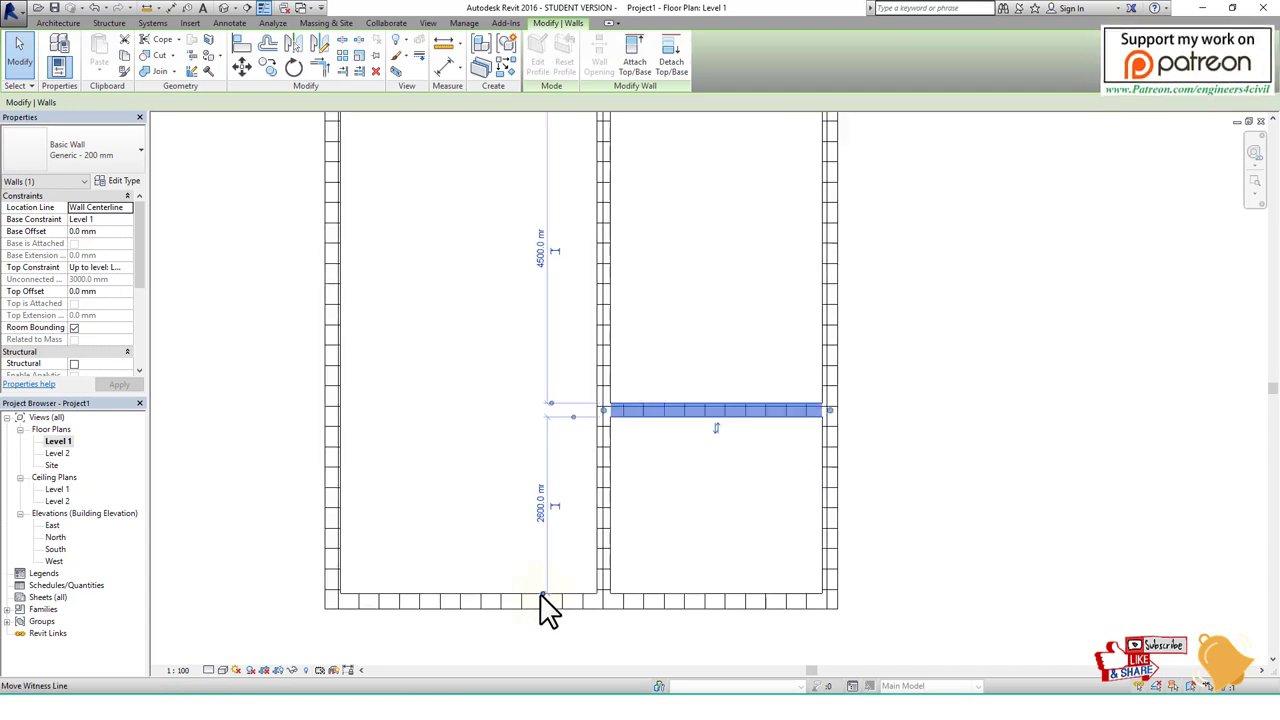
pyautogui.click(543, 603)
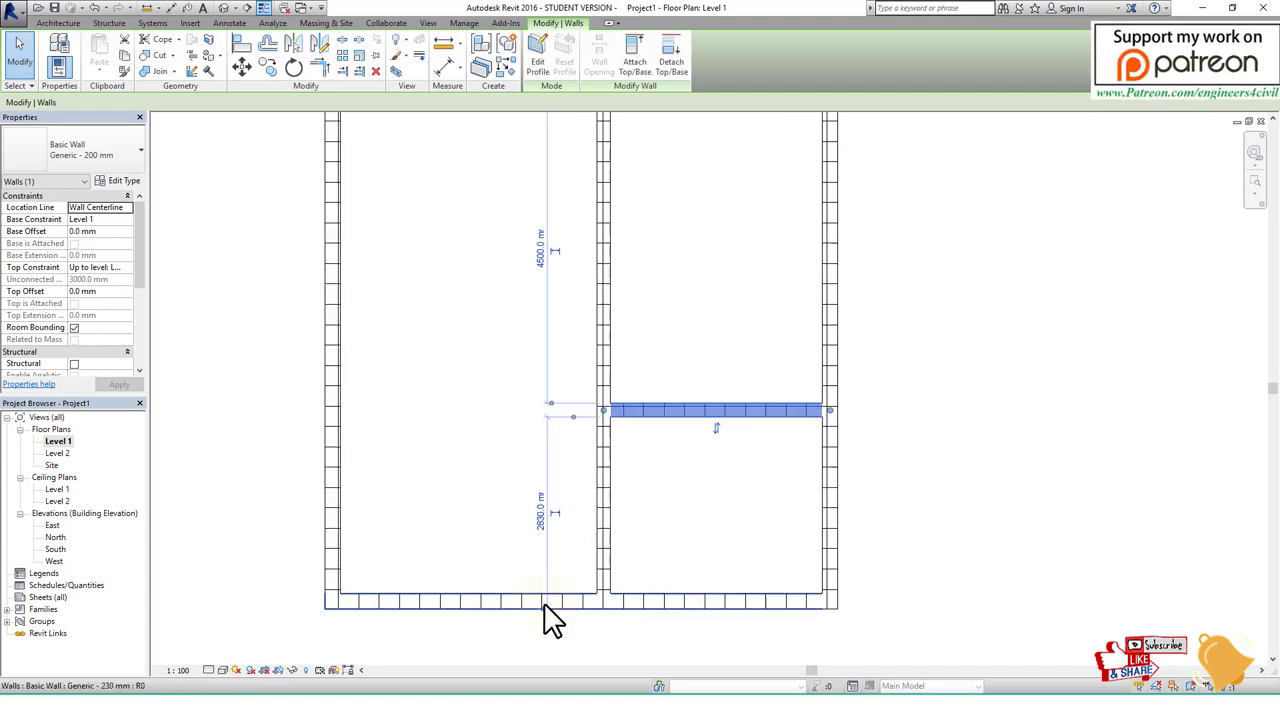
pyautogui.click(540, 525)
pyautogui.write('3550')
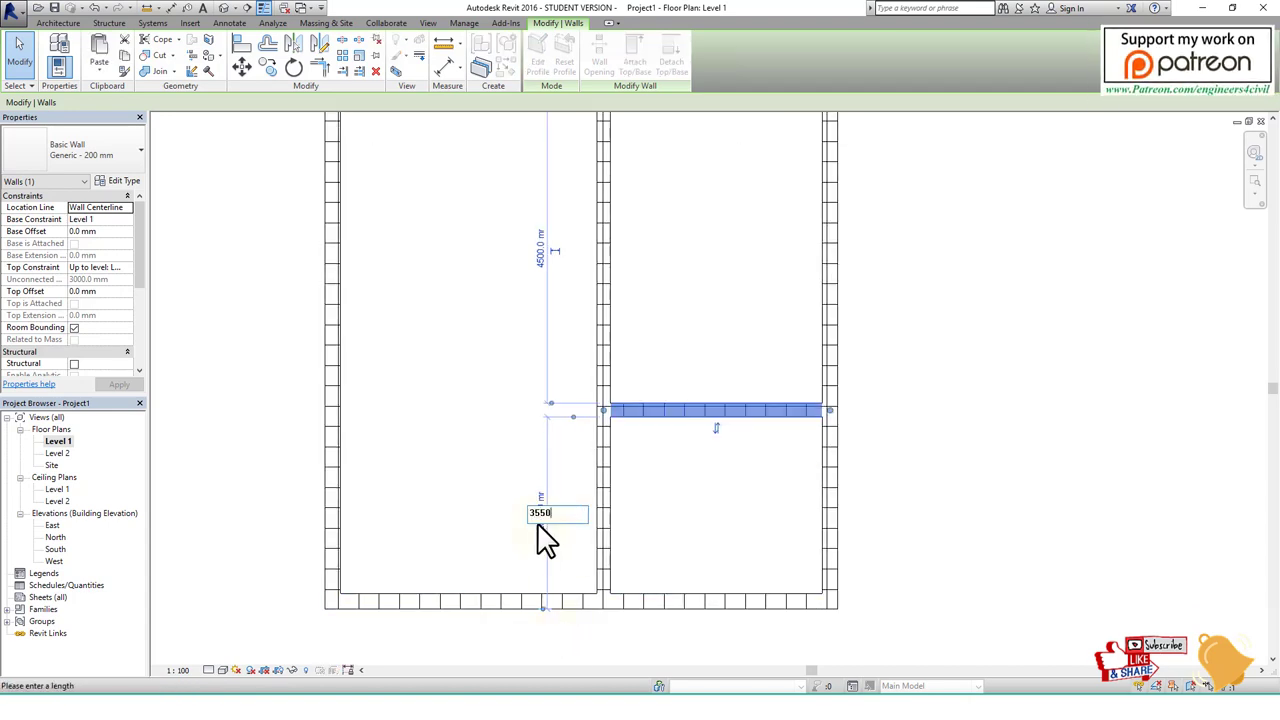
pyautogui.press('Return')
pyautogui.click(733, 520)
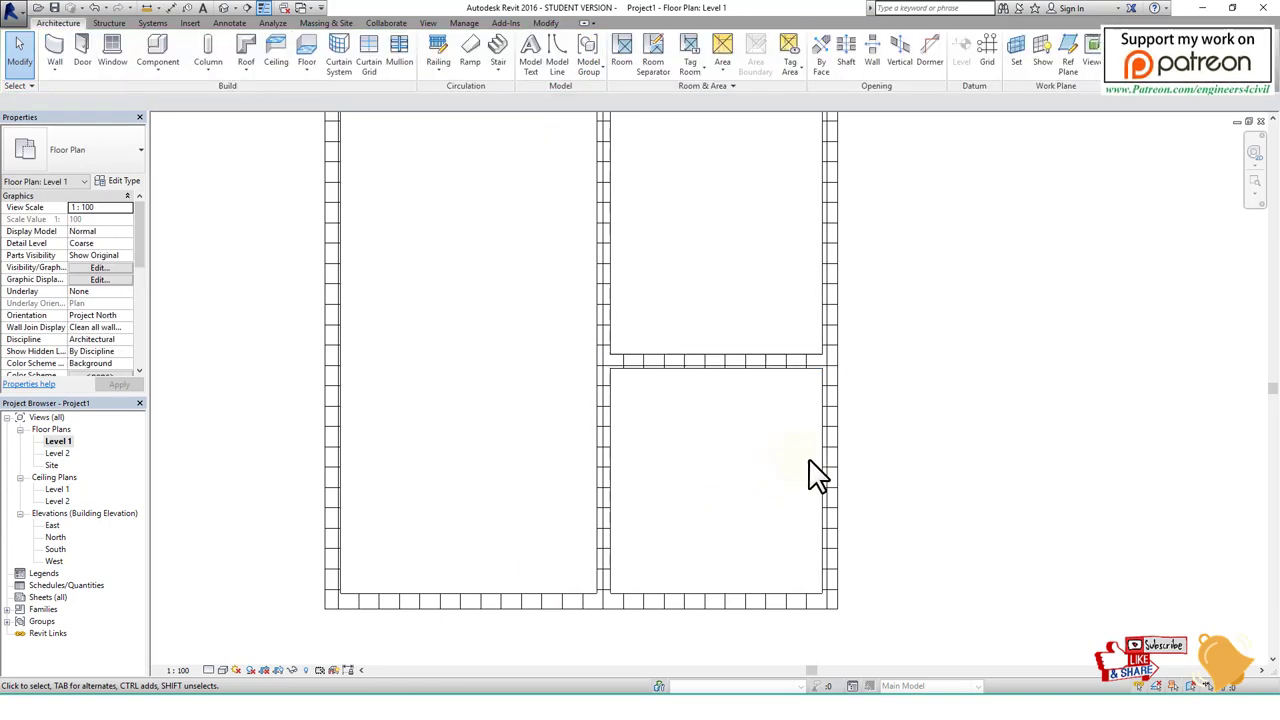
pyautogui.scroll(-2, 750, 488)
pyautogui.scroll(-2, 737, 490)
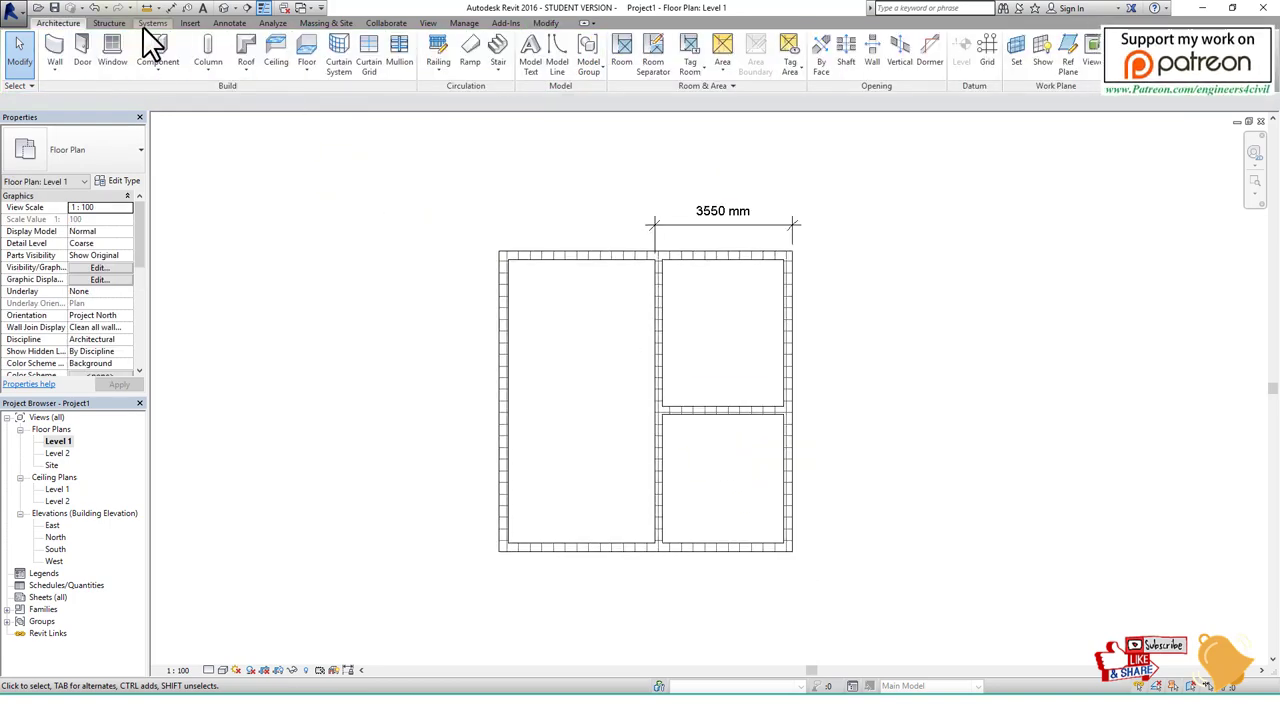
# Dimension the lower-right room vertically at 3550 mm, placed to the right of the plan.
pyautogui.click(229, 23)
pyautogui.click(89, 45)
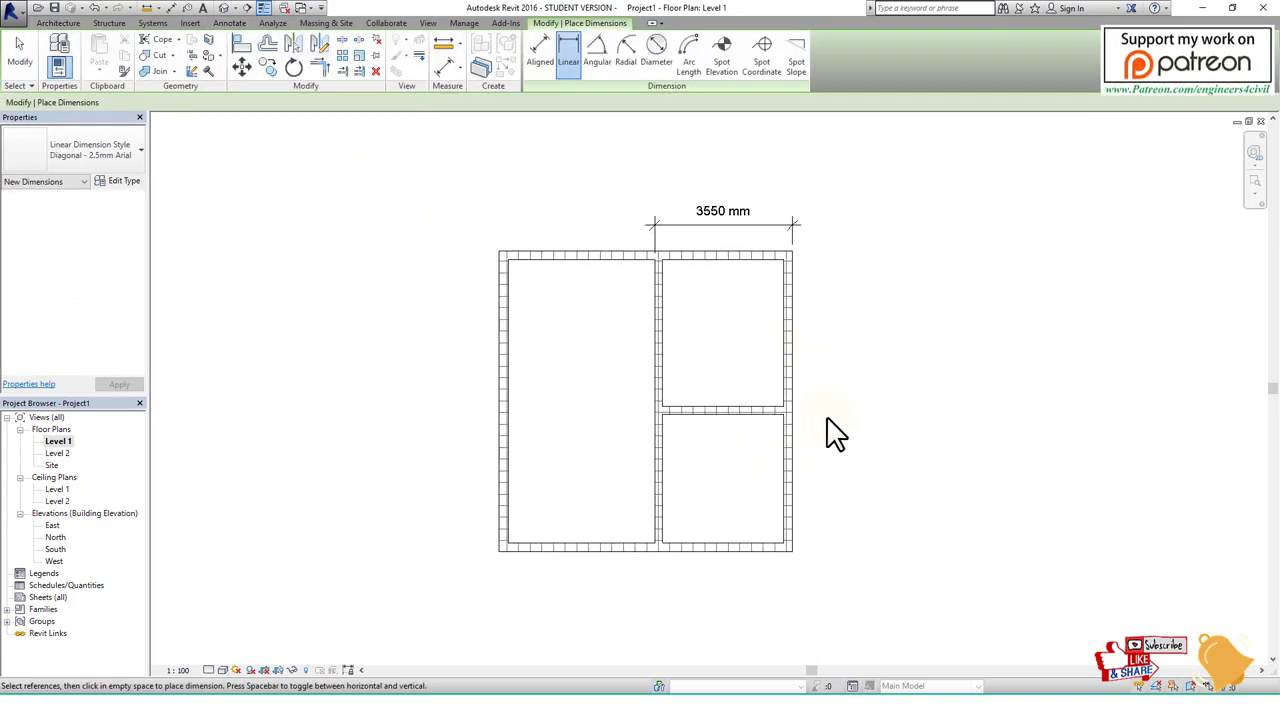
pyautogui.click(785, 412)
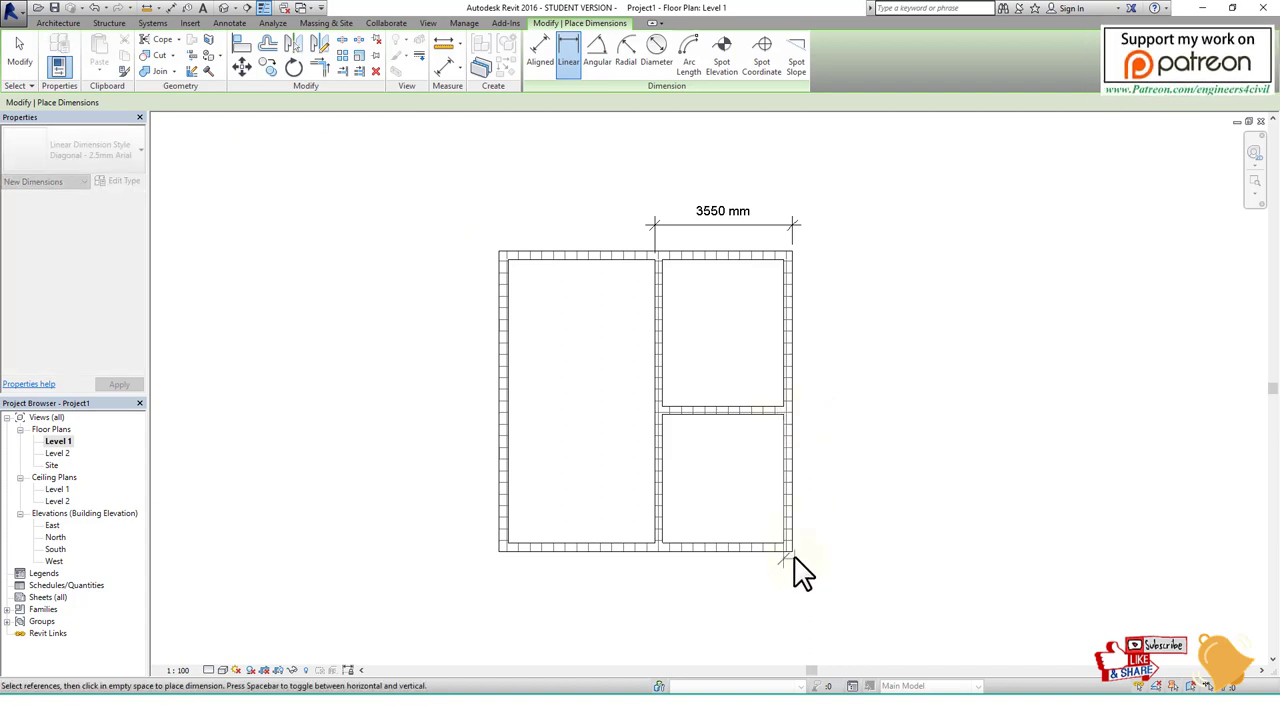
pyautogui.click(842, 556)
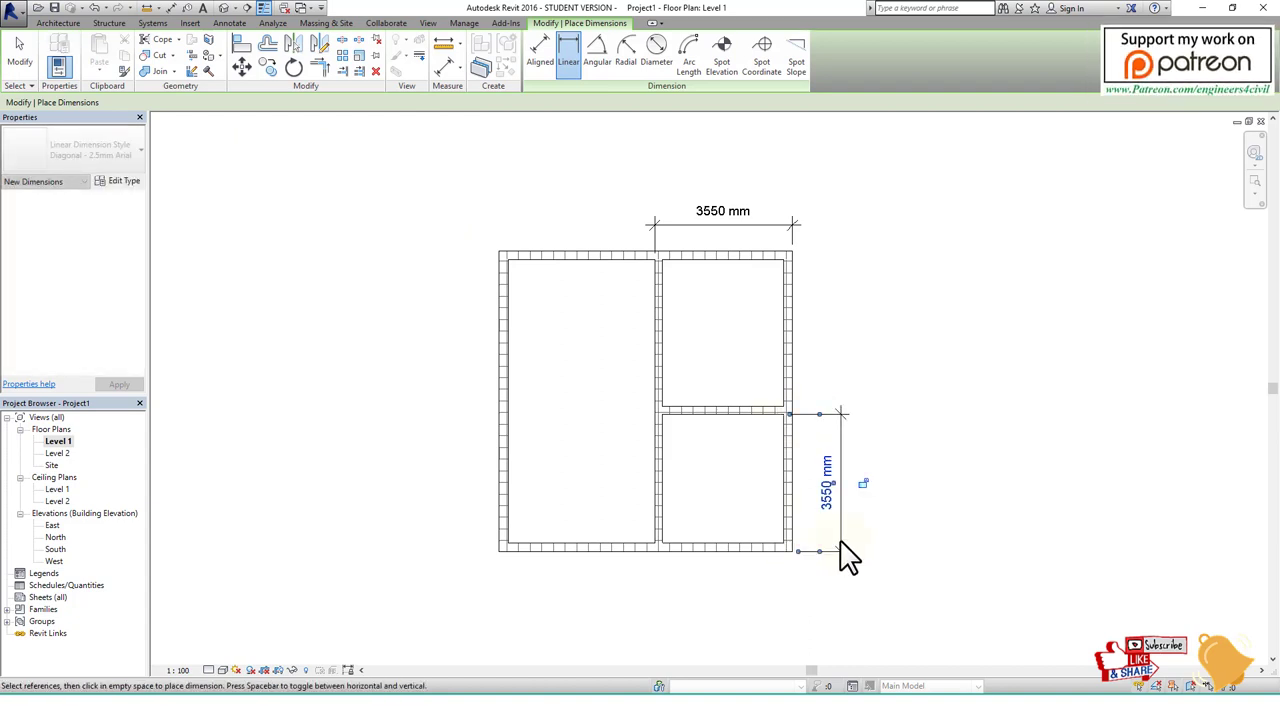
pyautogui.press('Escape')
pyautogui.press('Escape')
pyautogui.scroll(2, 720, 525)
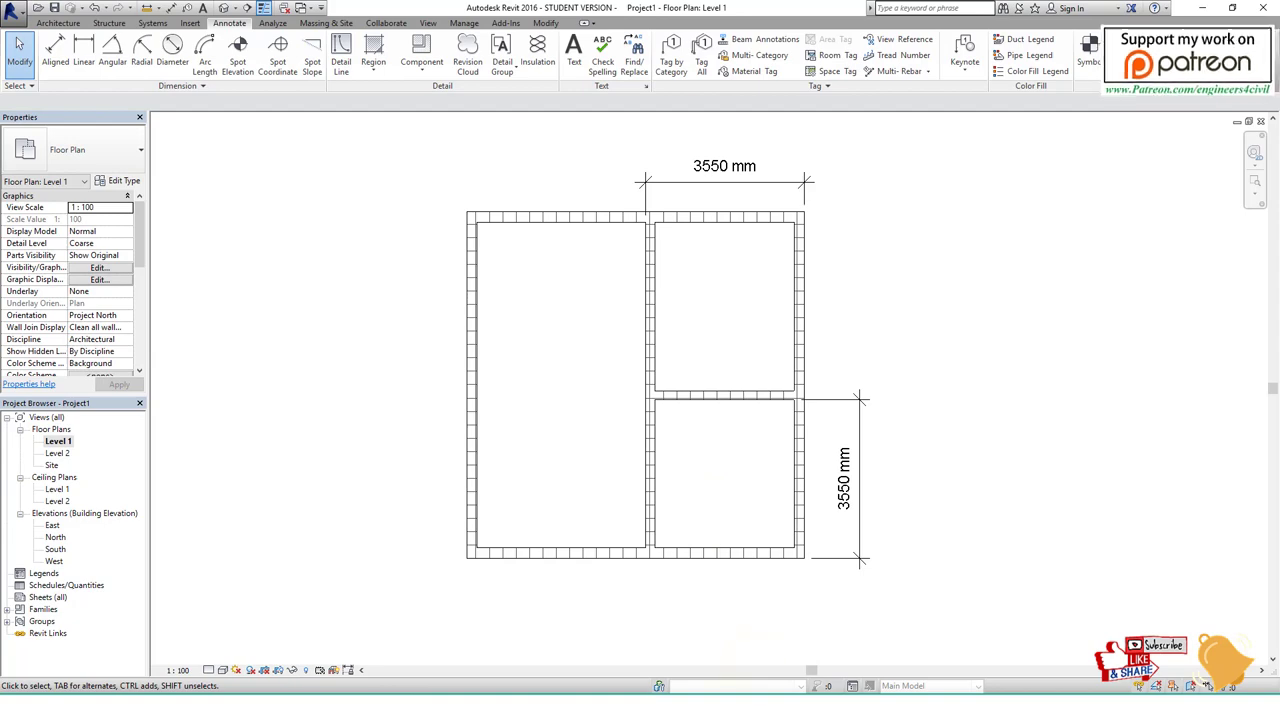
pyautogui.hotkey('alt', 'Tab')
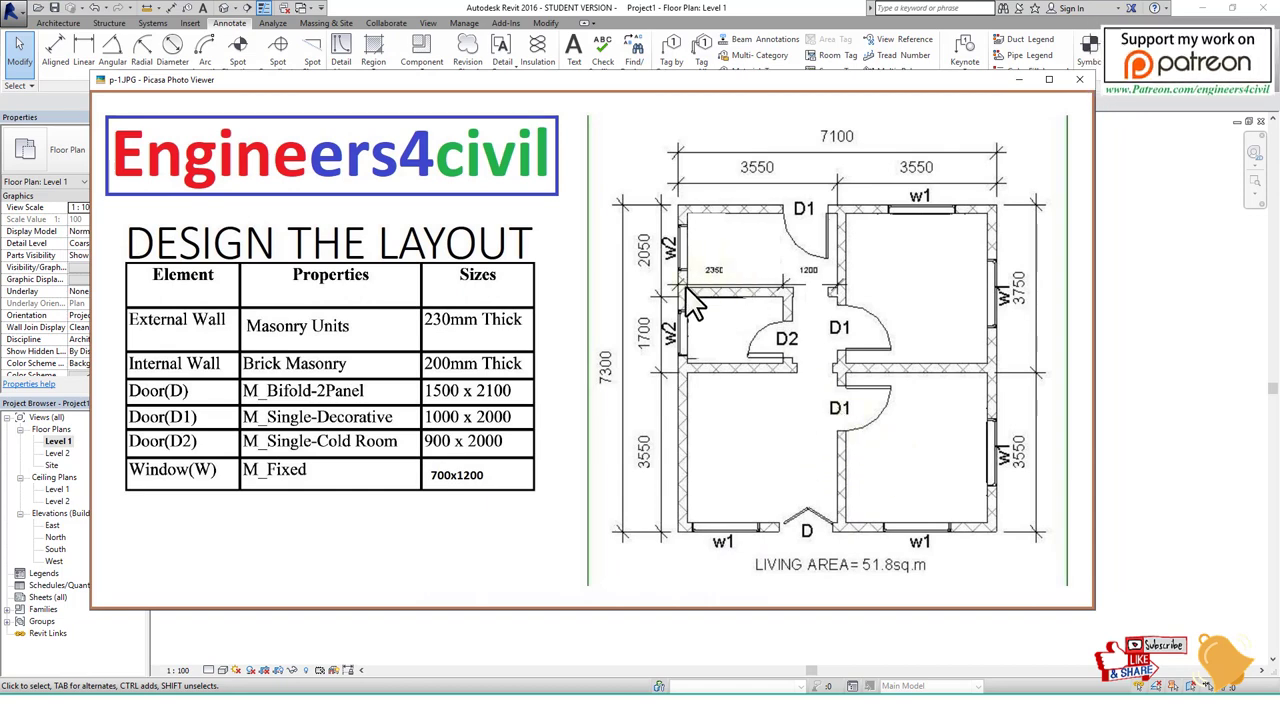
pyautogui.moveTo(683, 292); pyautogui.dragTo(840, 292)
pyautogui.moveTo(677, 207); pyautogui.dragTo(700, 207)
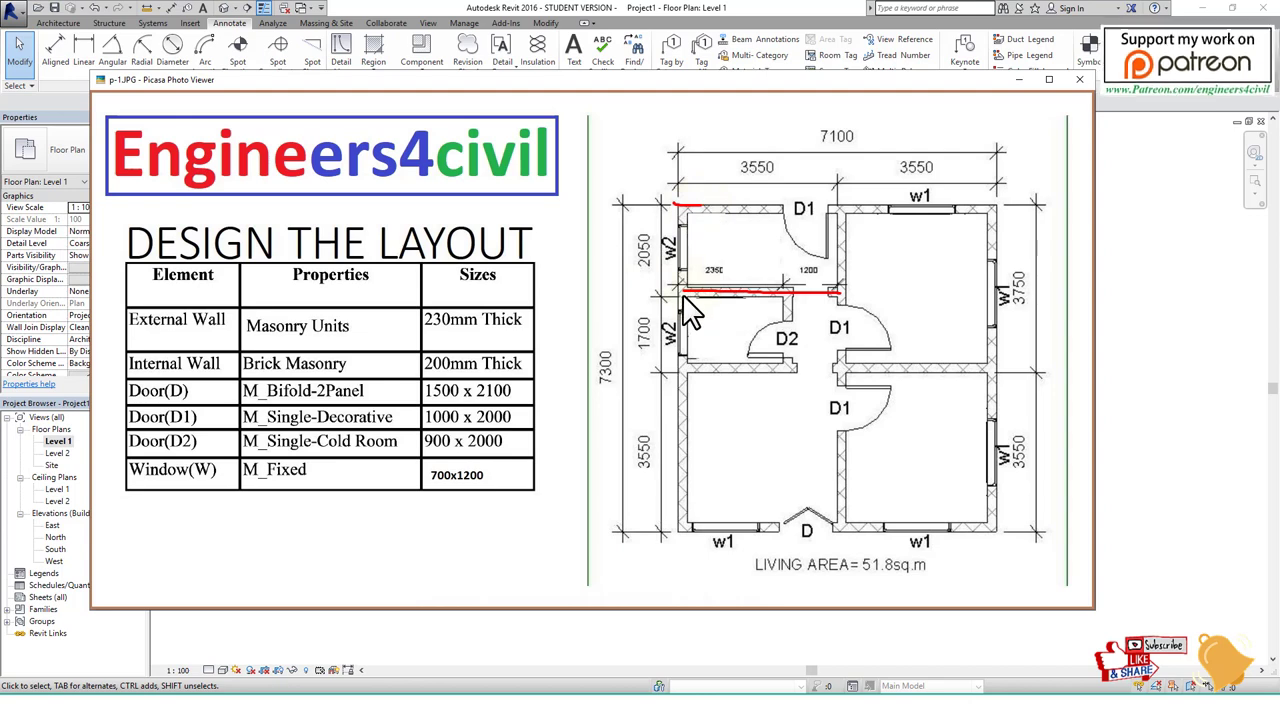
pyautogui.press('Escape')
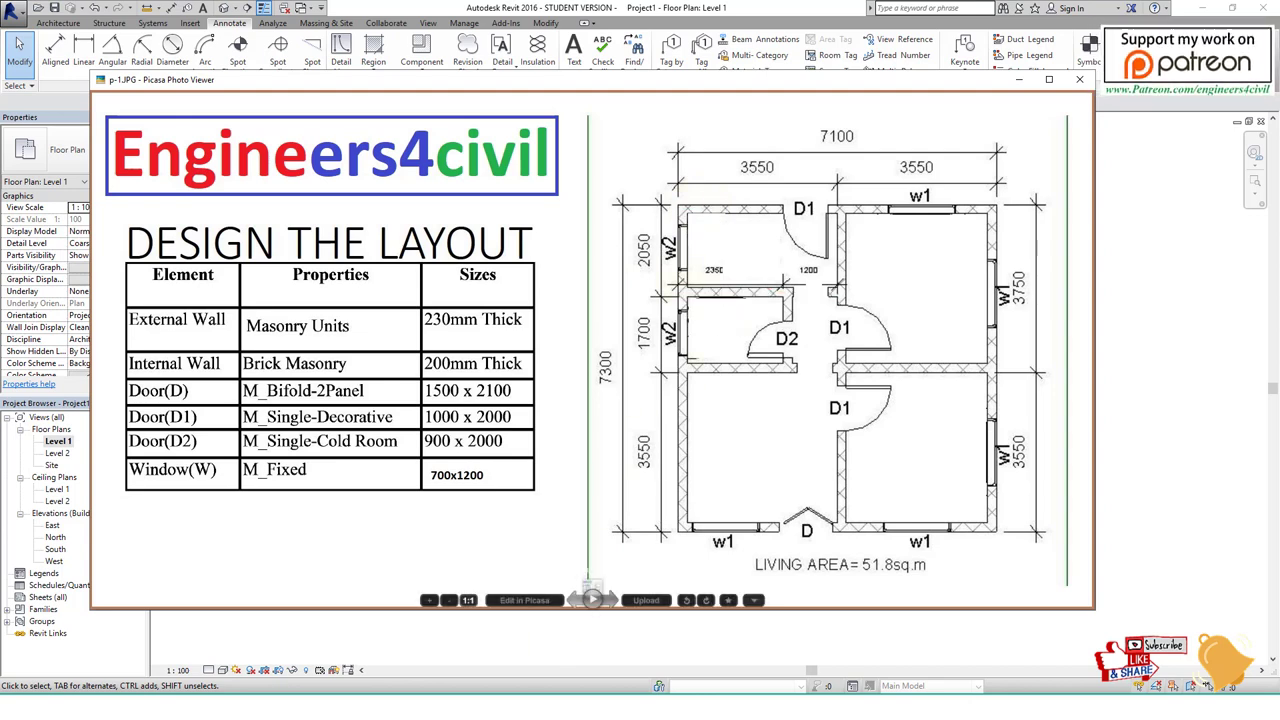
pyautogui.press('Escape')
# Draw a horizontal partition from the left outer wall to the middle wall.
pyautogui.click(58, 22)
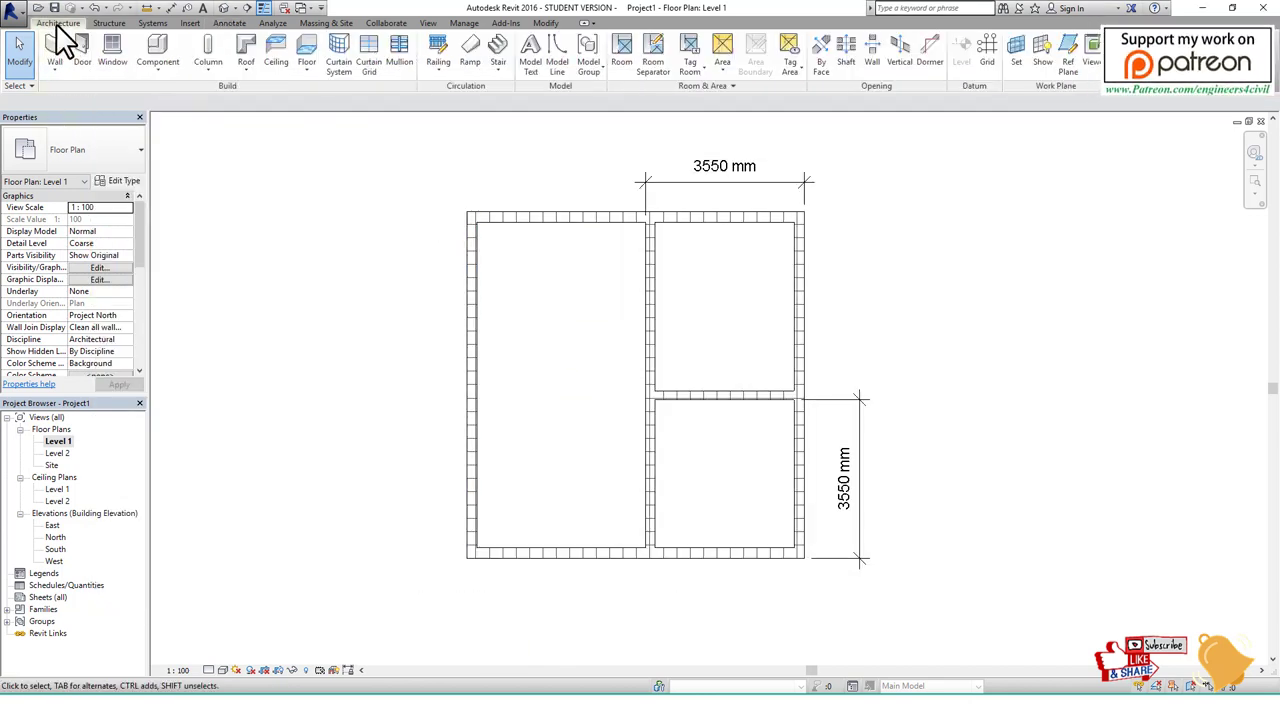
pyautogui.click(62, 55)
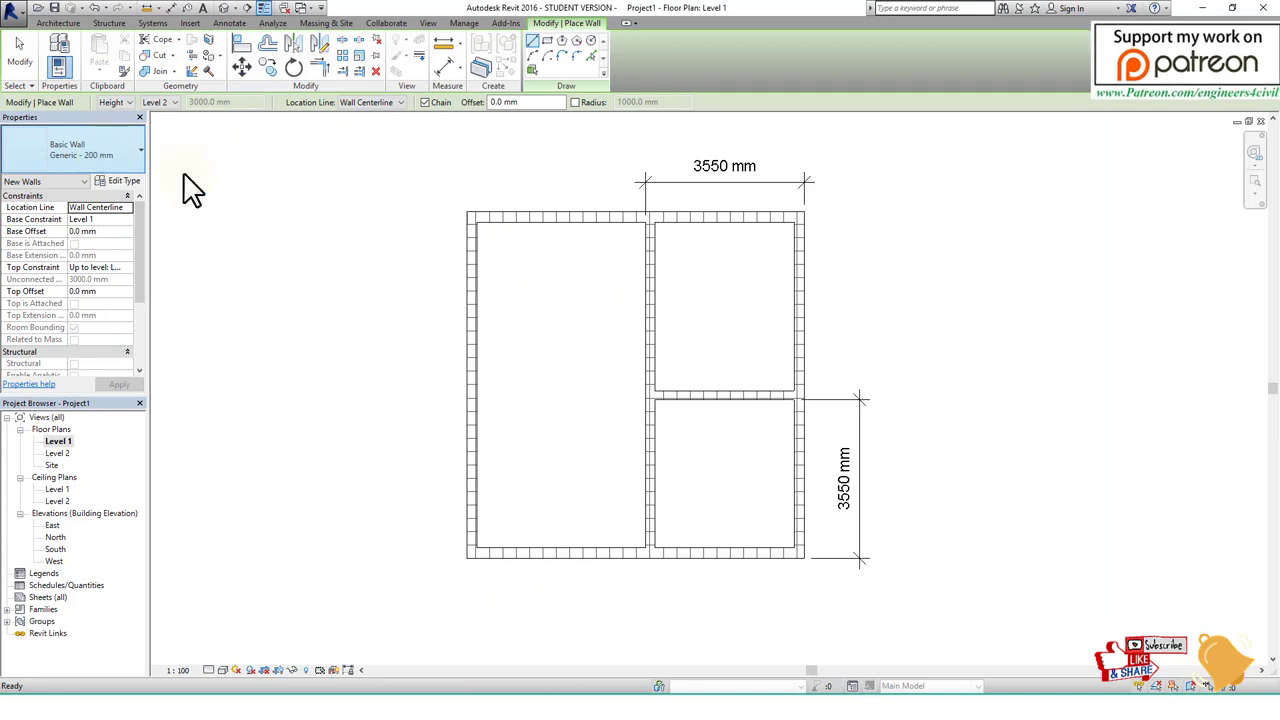
pyautogui.click(471, 318)
pyautogui.click(645, 318)
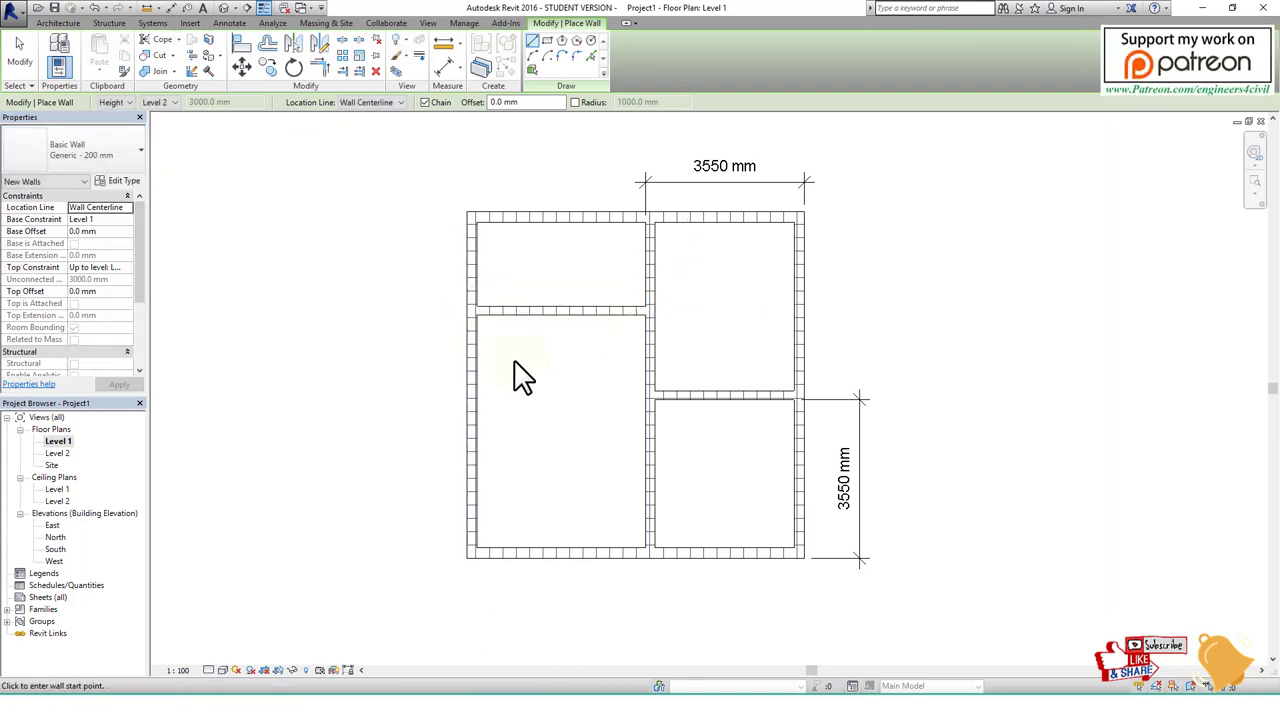
pyautogui.press('Escape')
pyautogui.press('Escape')
# Set the new partition's distance from the top wall to 2050 mm.
pyautogui.click(531, 312)
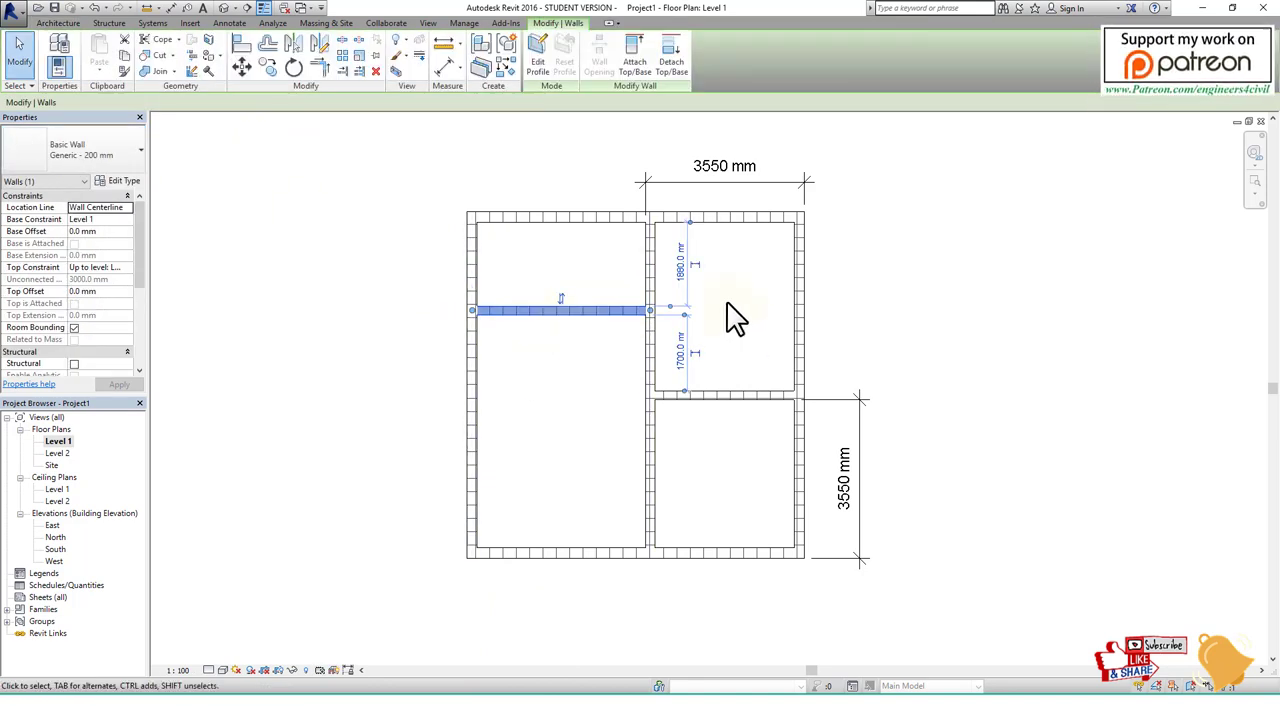
pyautogui.scroll(1, 734, 312)
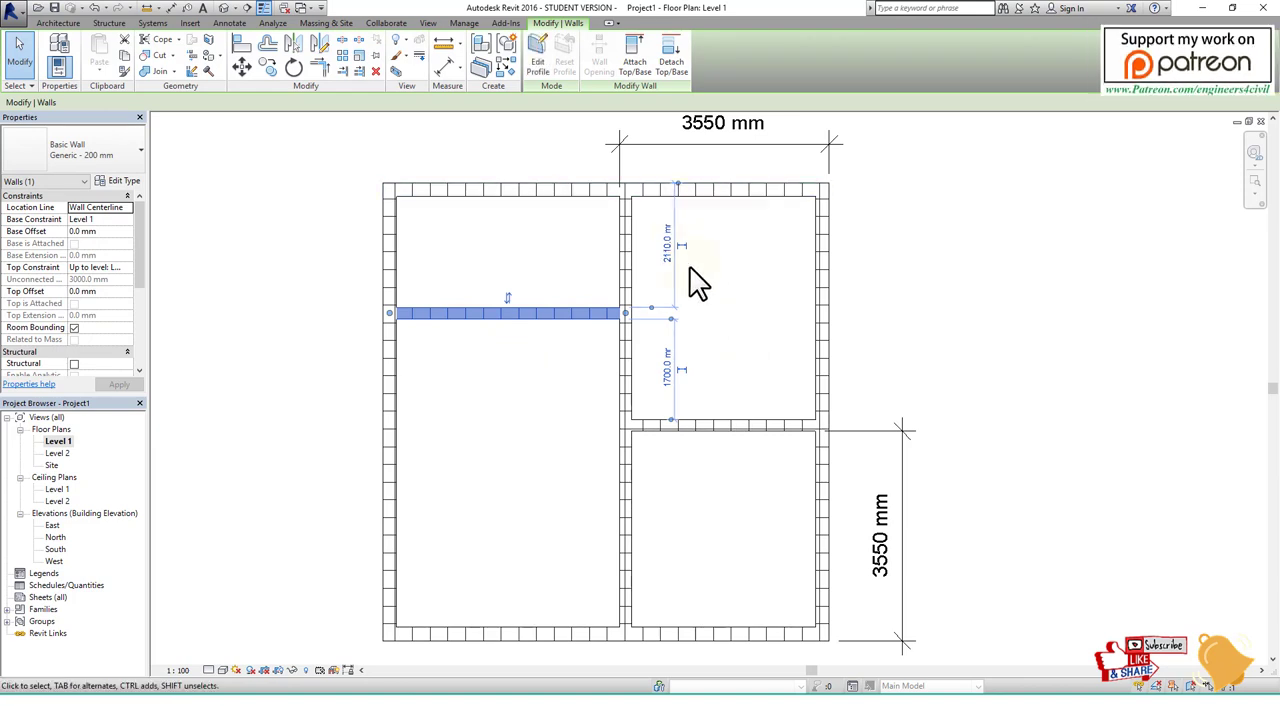
pyautogui.click(673, 684)
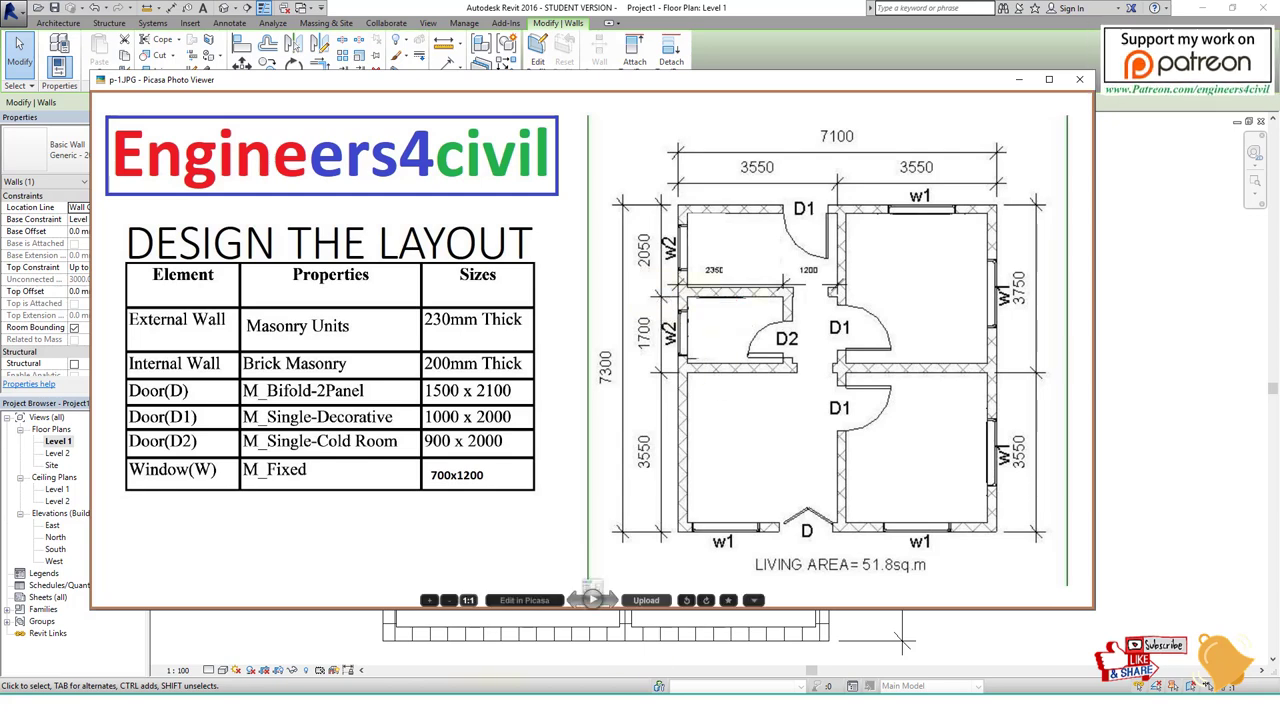
pyautogui.click(650, 685)
pyautogui.scroll(1, 634, 334)
pyautogui.scroll(1, 643, 337)
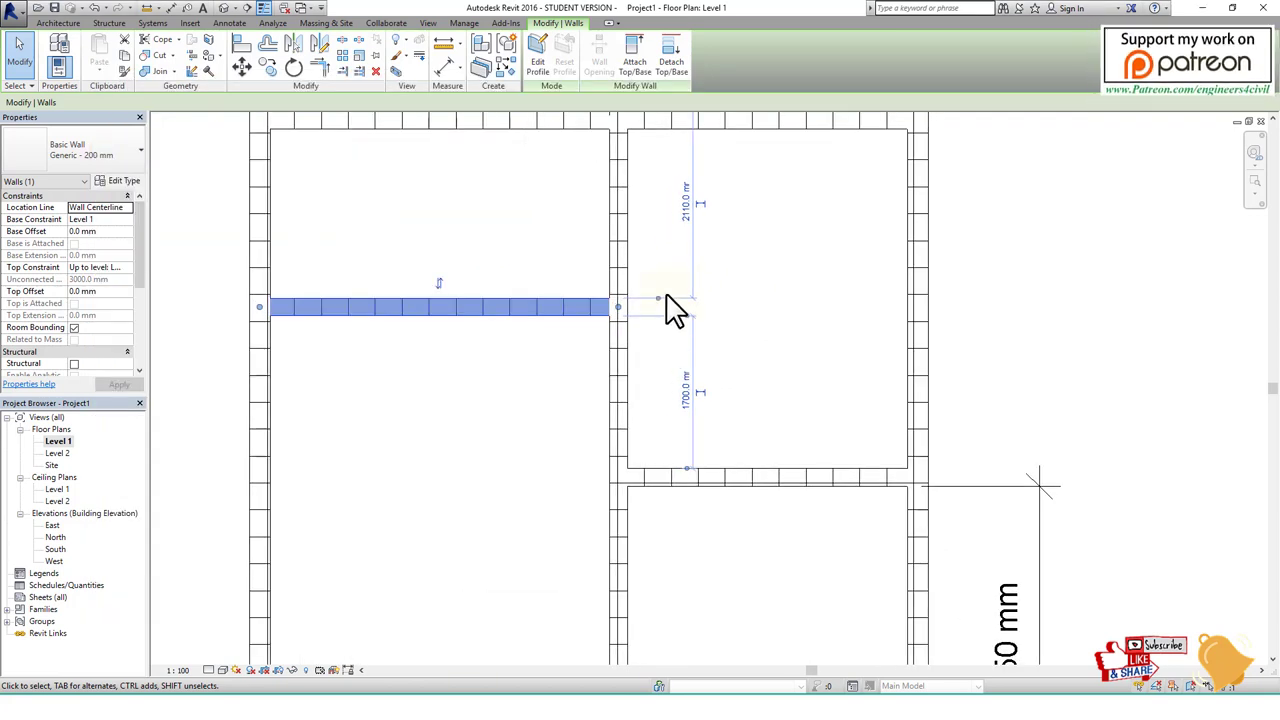
pyautogui.click(655, 299)
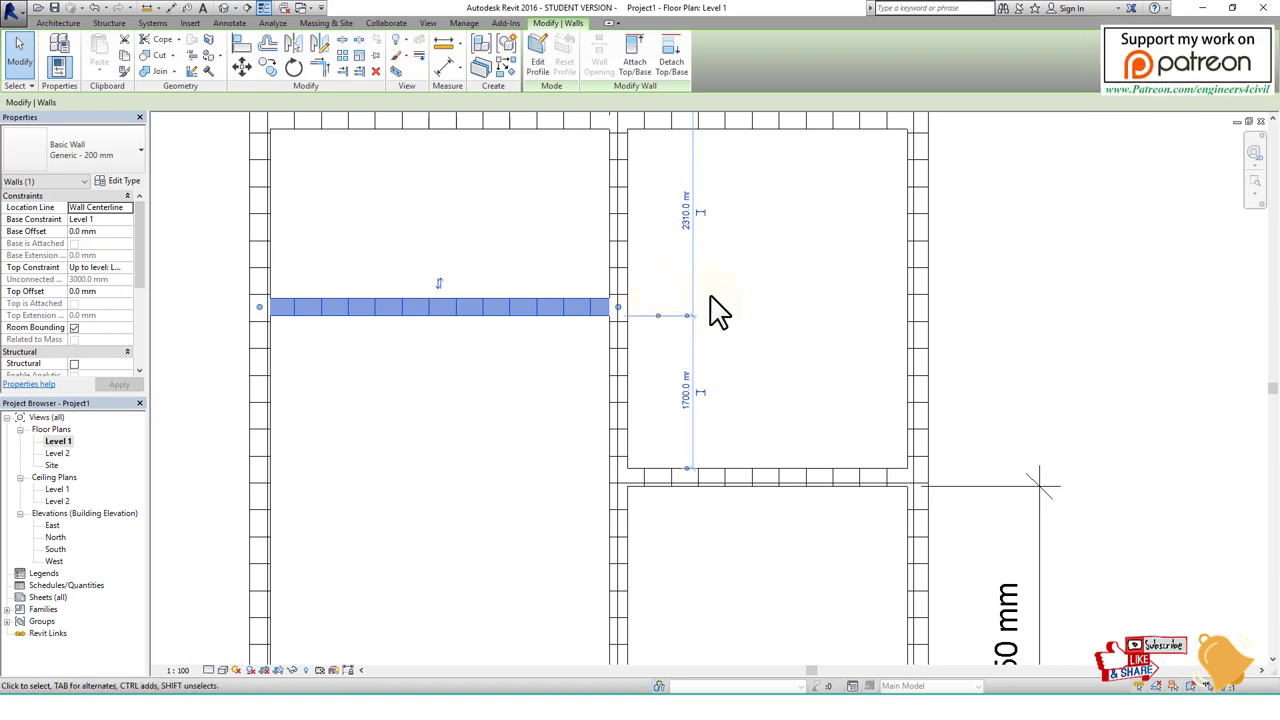
pyautogui.click(686, 228)
pyautogui.write('2050')
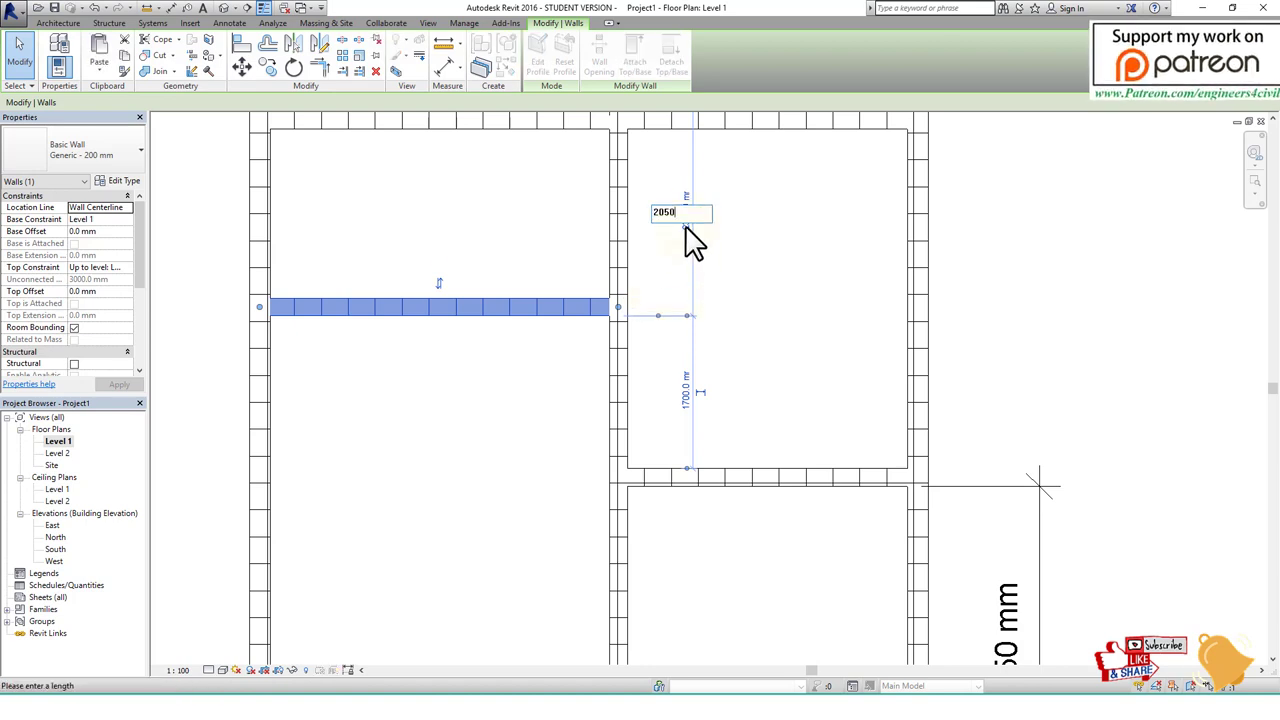
pyautogui.press('Return')
pyautogui.press('Escape')
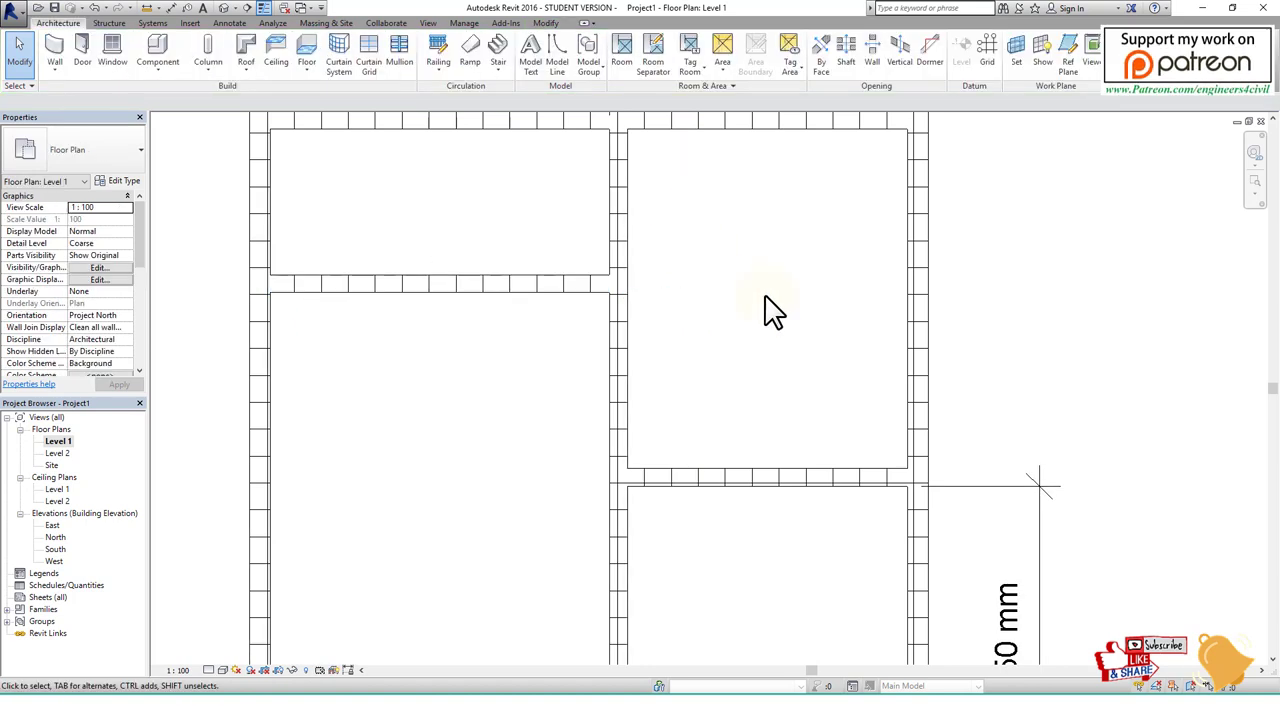
pyautogui.scroll(-1, 762, 320)
# Mark the left-room partitions on the reference layout image, then close it.
pyautogui.moveTo(588, 406); pyautogui.dragTo(594, 346, button='middle')
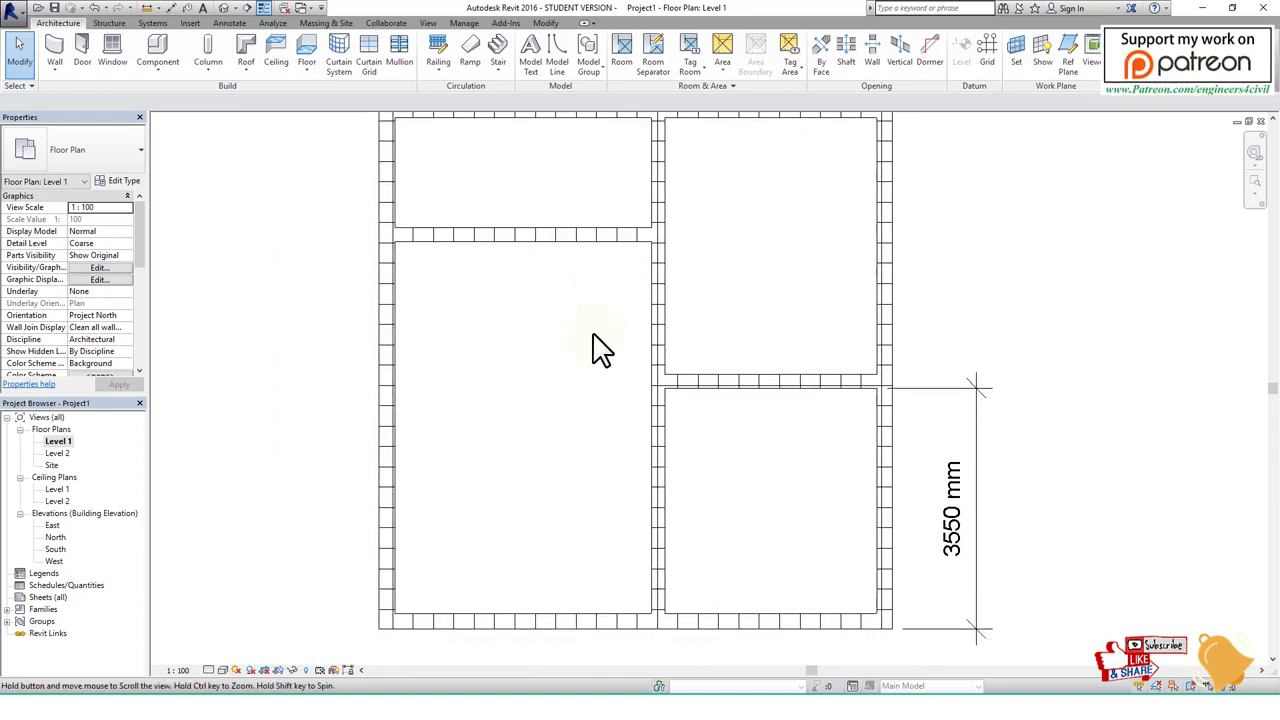
pyautogui.hotkey('alt', 'Tab')
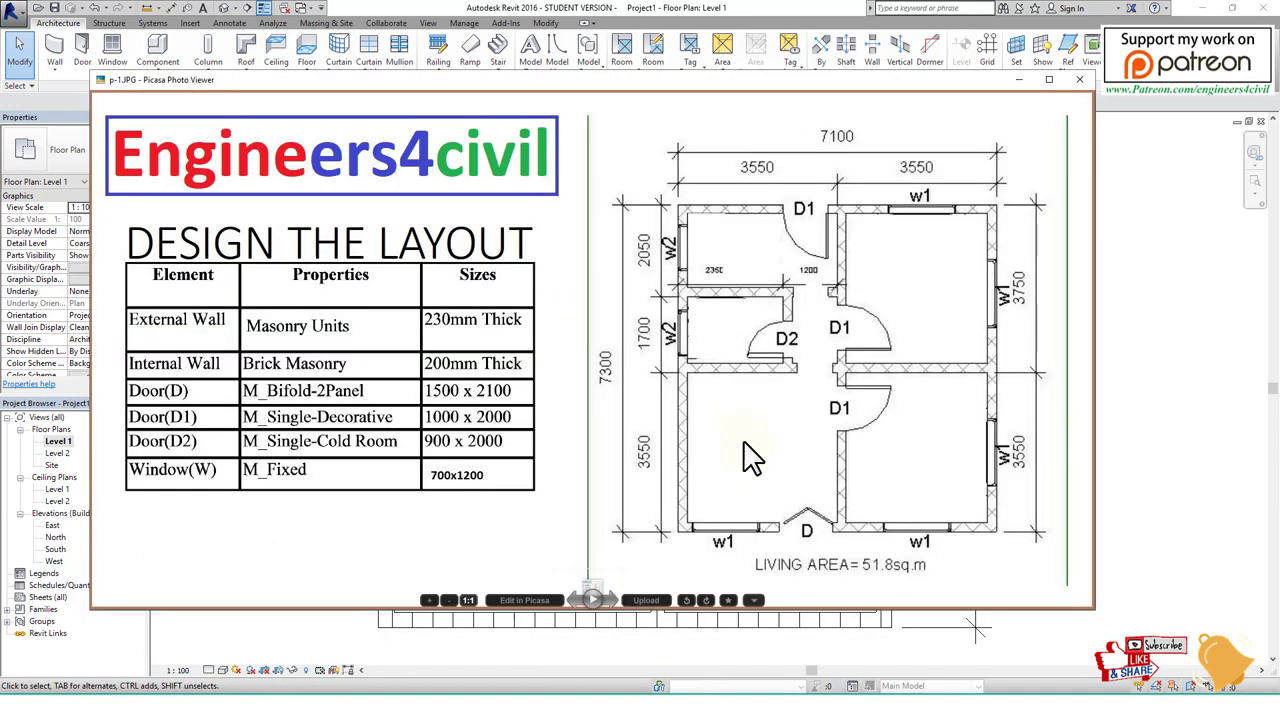
pyautogui.moveTo(682, 370); pyautogui.dragTo(812, 371)
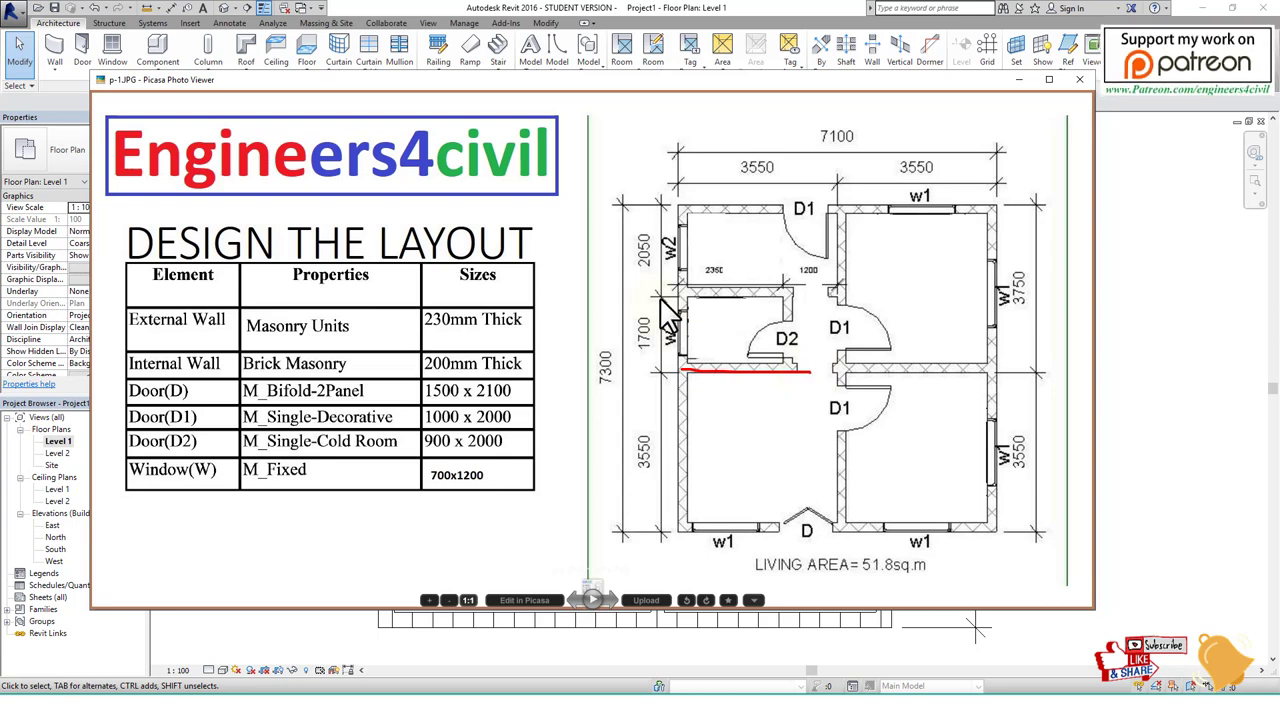
pyautogui.moveTo(699, 301)
pyautogui.mouseDown()
pyautogui.moveTo(770, 301)
pyautogui.moveTo(752, 303)
pyautogui.mouseUp()
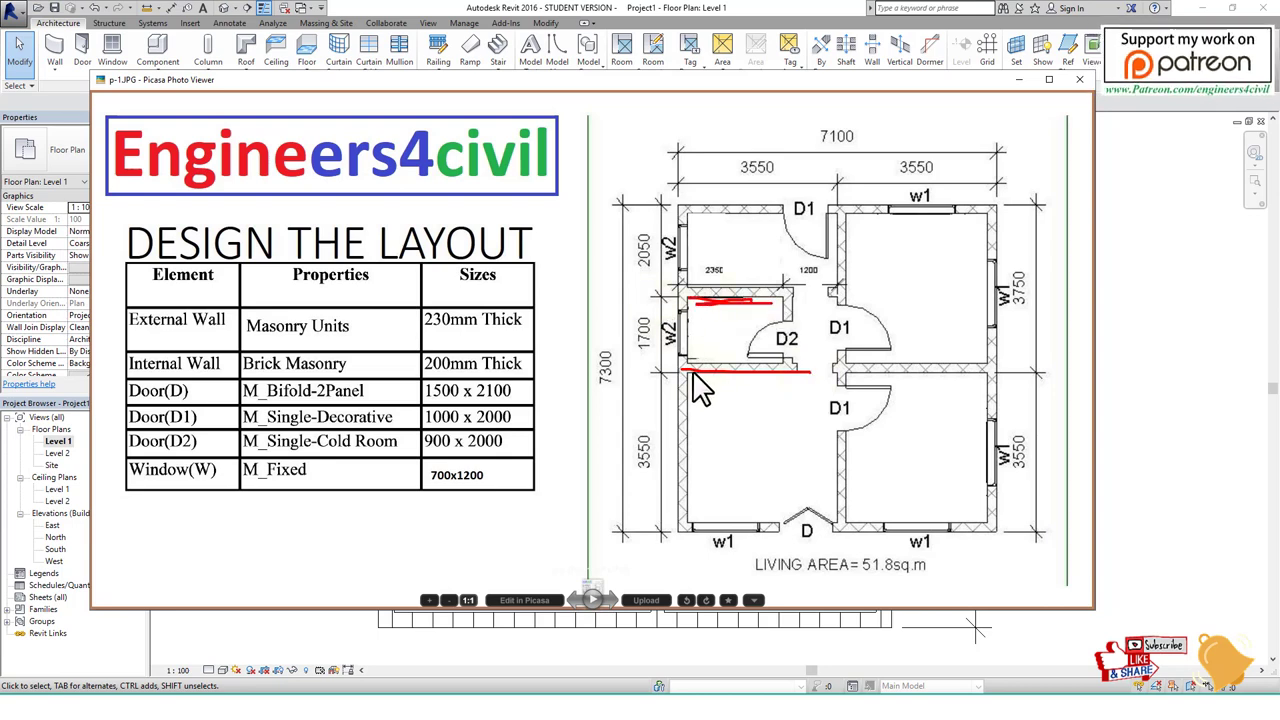
pyautogui.moveTo(692, 378); pyautogui.dragTo(740, 380)
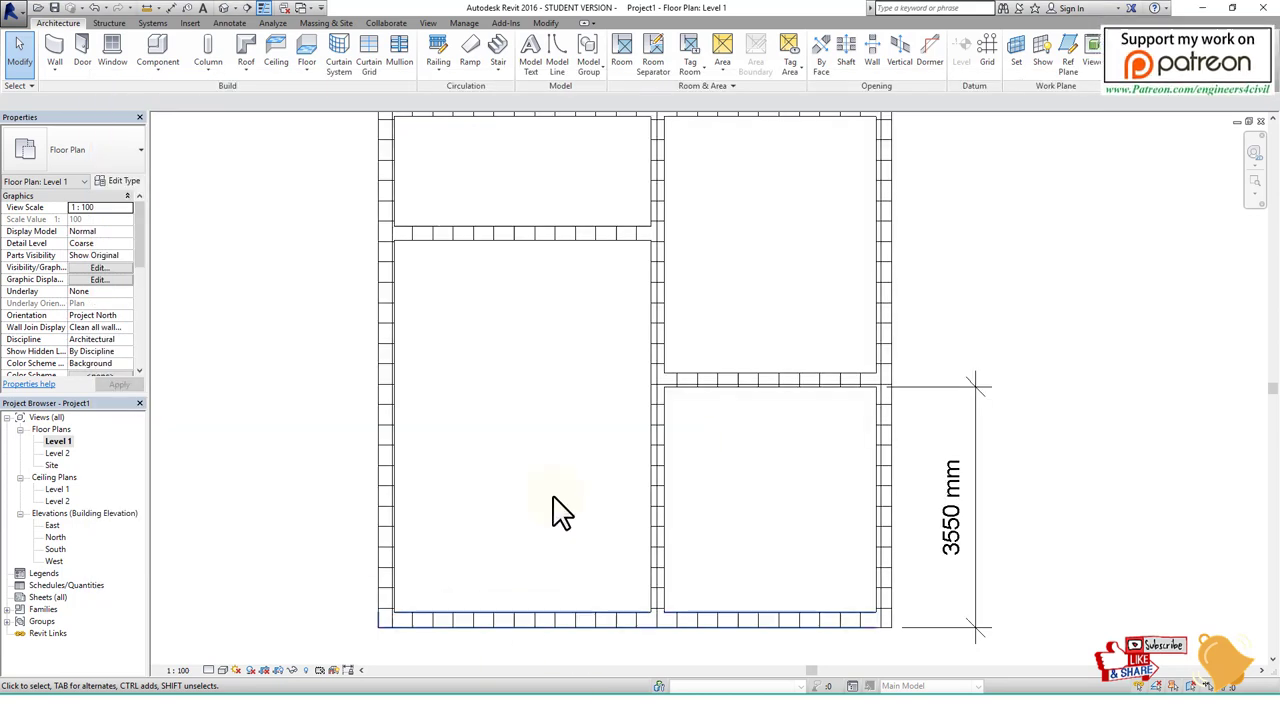
pyautogui.press('Escape')
# Draw another horizontal partition from the left wall to the middle wall.
pyautogui.click(57, 58)
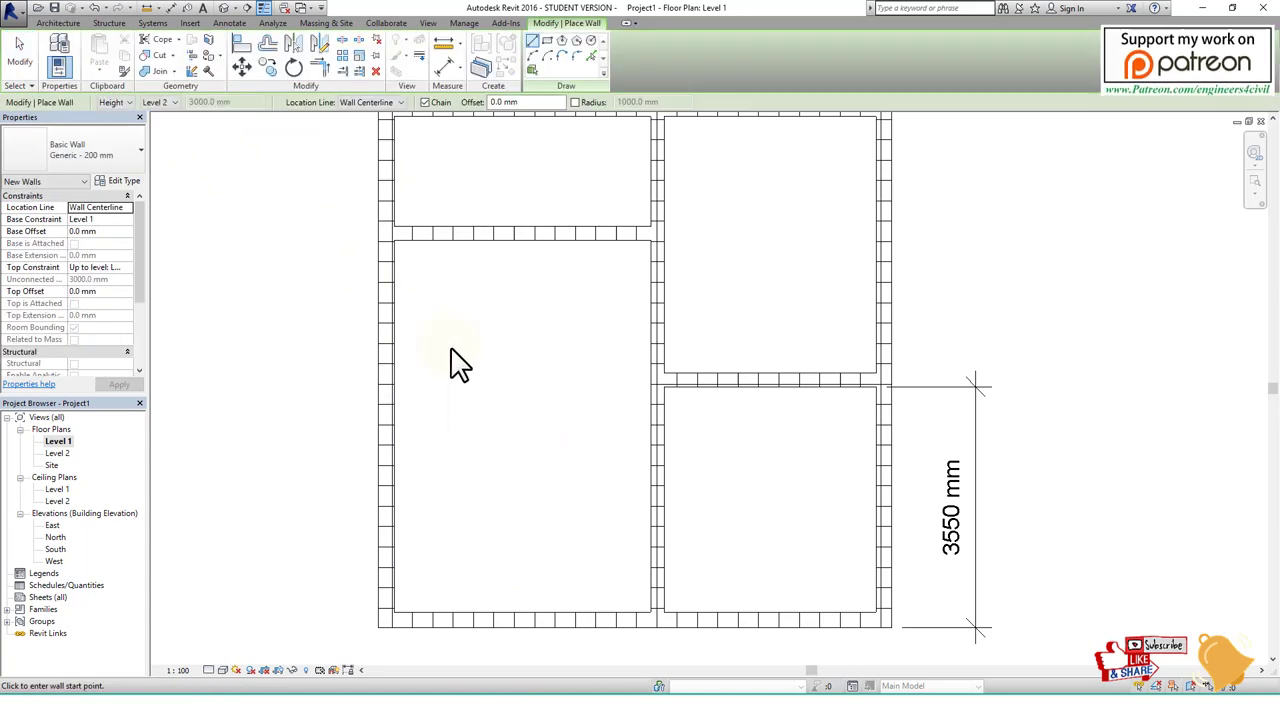
pyautogui.click(386, 325)
pyautogui.click(655, 326)
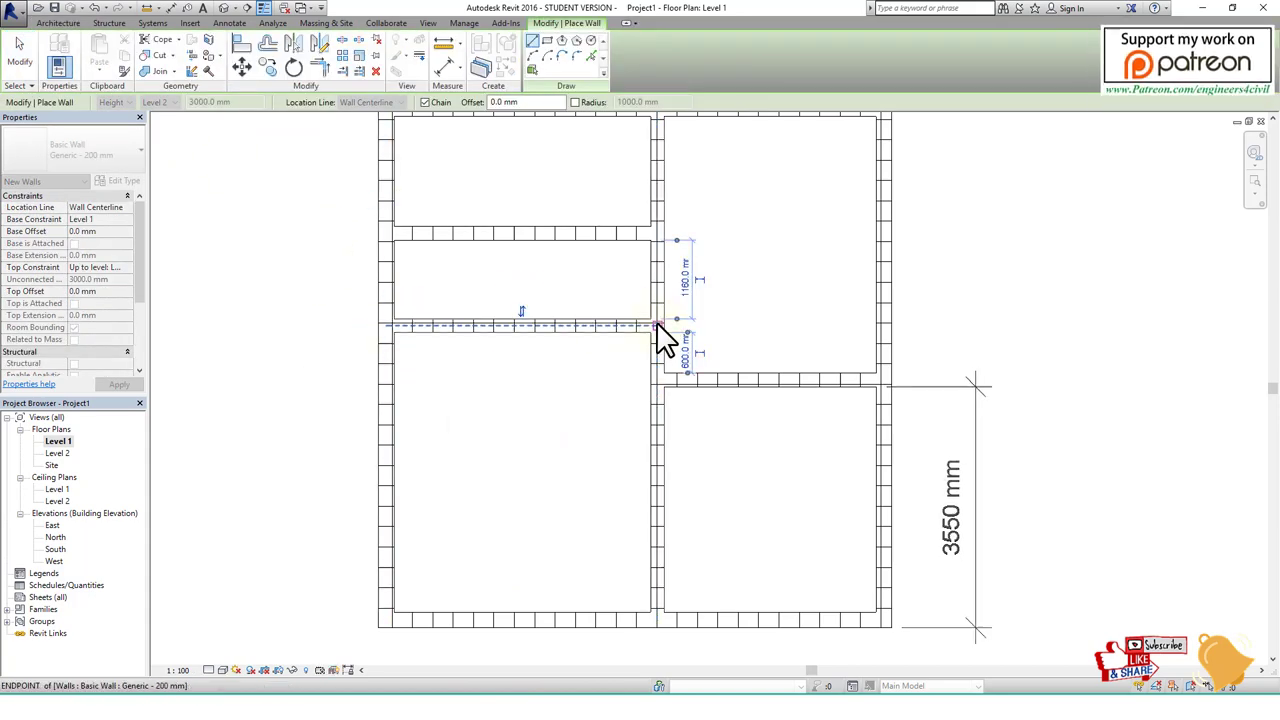
pyautogui.press('Escape')
pyautogui.press('Escape')
# Set the gap between the two left-room partitions to 1700 mm.
pyautogui.click(568, 326)
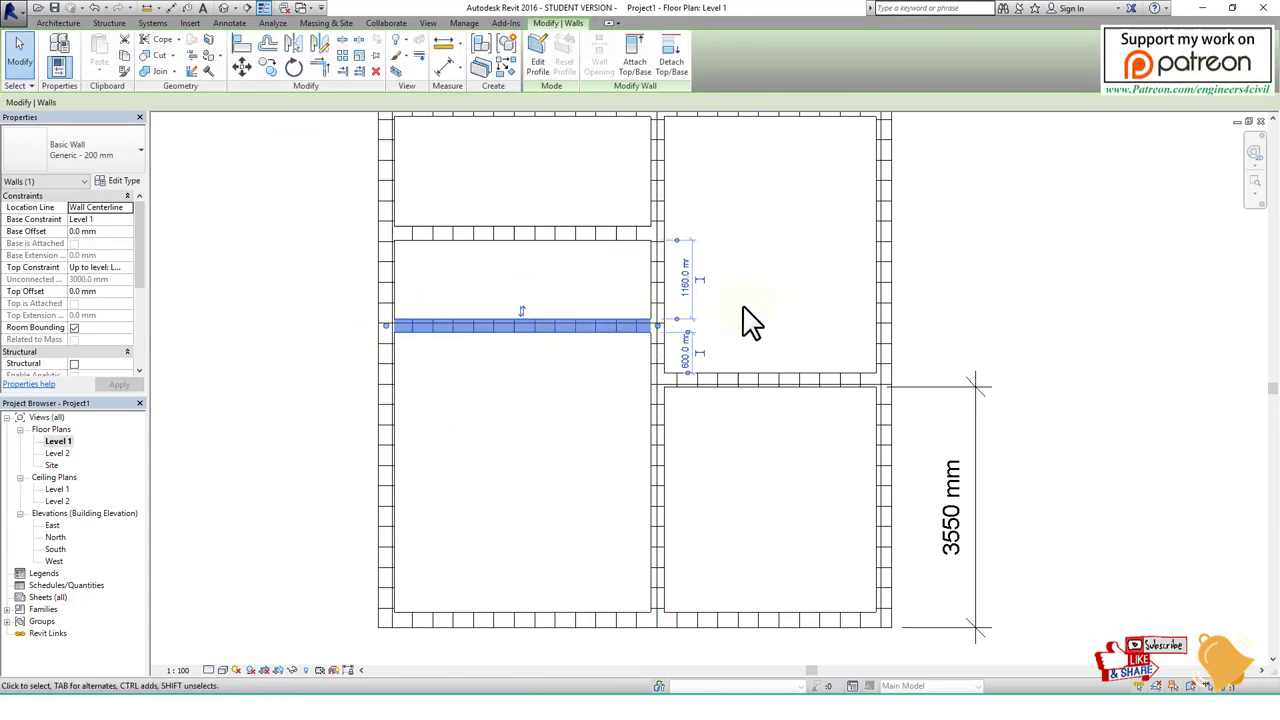
pyautogui.scroll(1, 735, 320)
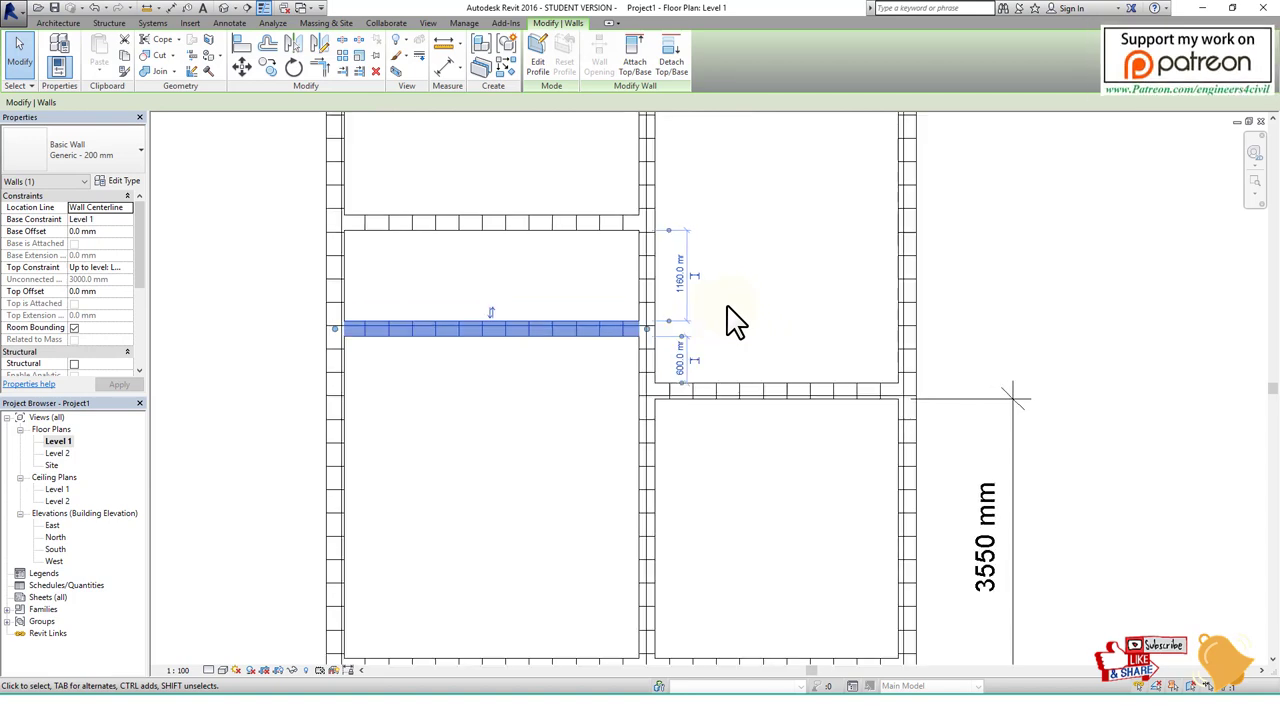
pyautogui.scroll(1, 705, 320)
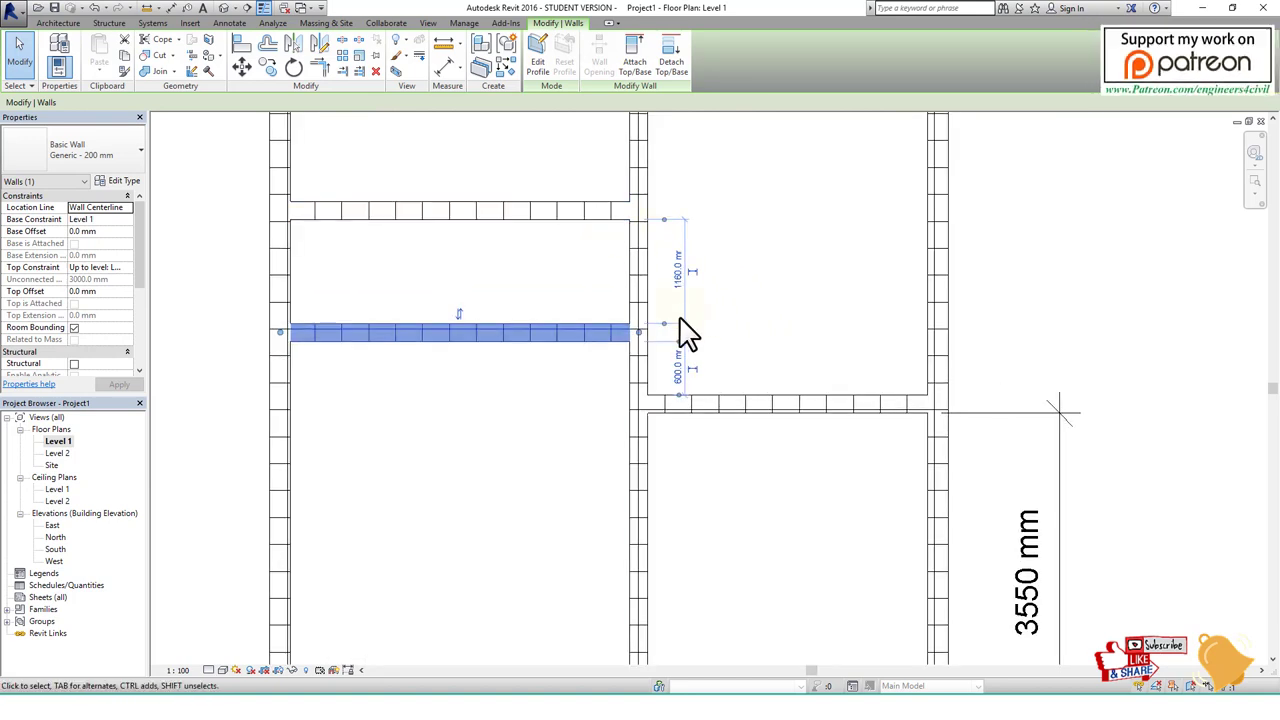
pyautogui.moveTo(664, 326); pyautogui.dragTo(666, 343)
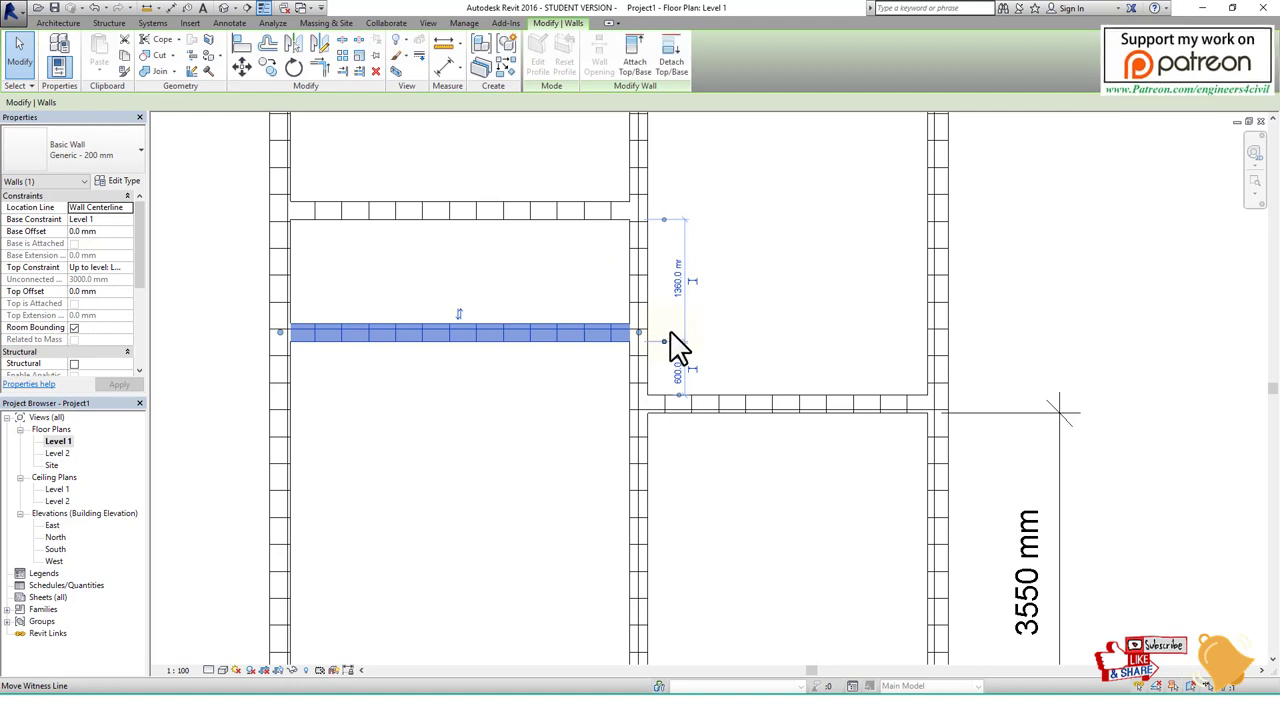
pyautogui.click(677, 283)
pyautogui.write('17')
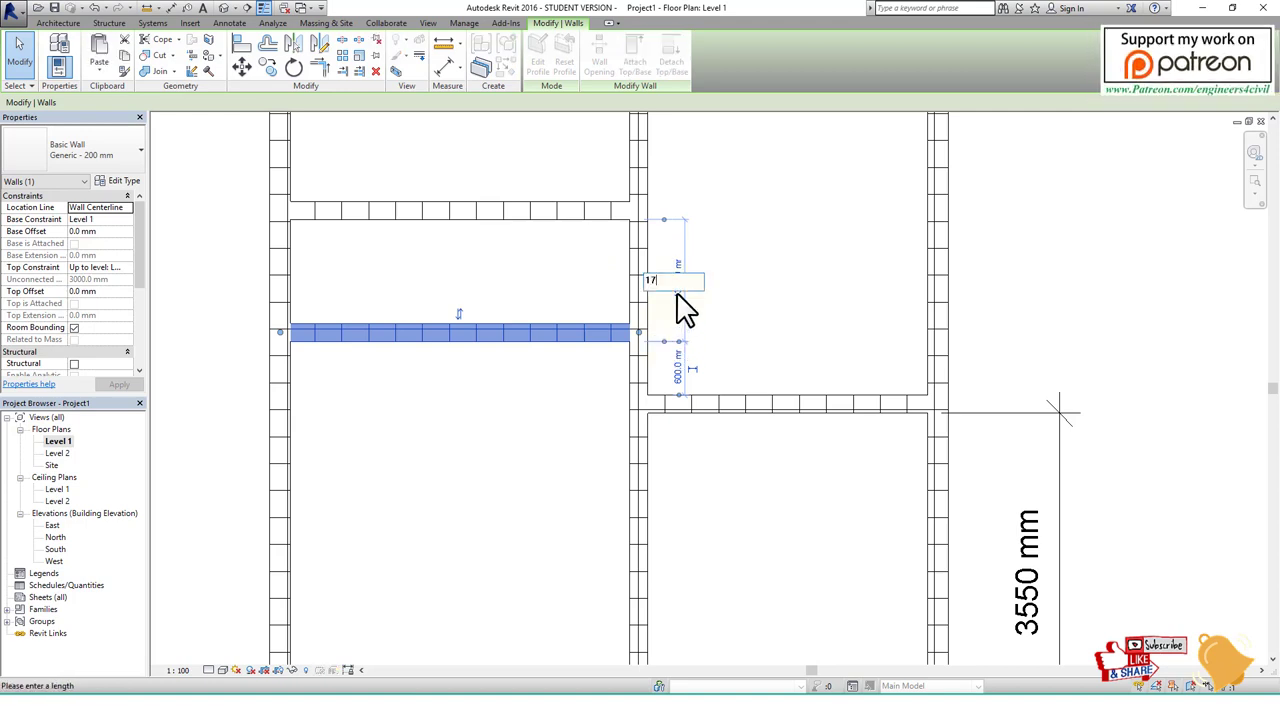
pyautogui.write('00')
pyautogui.press('Return')
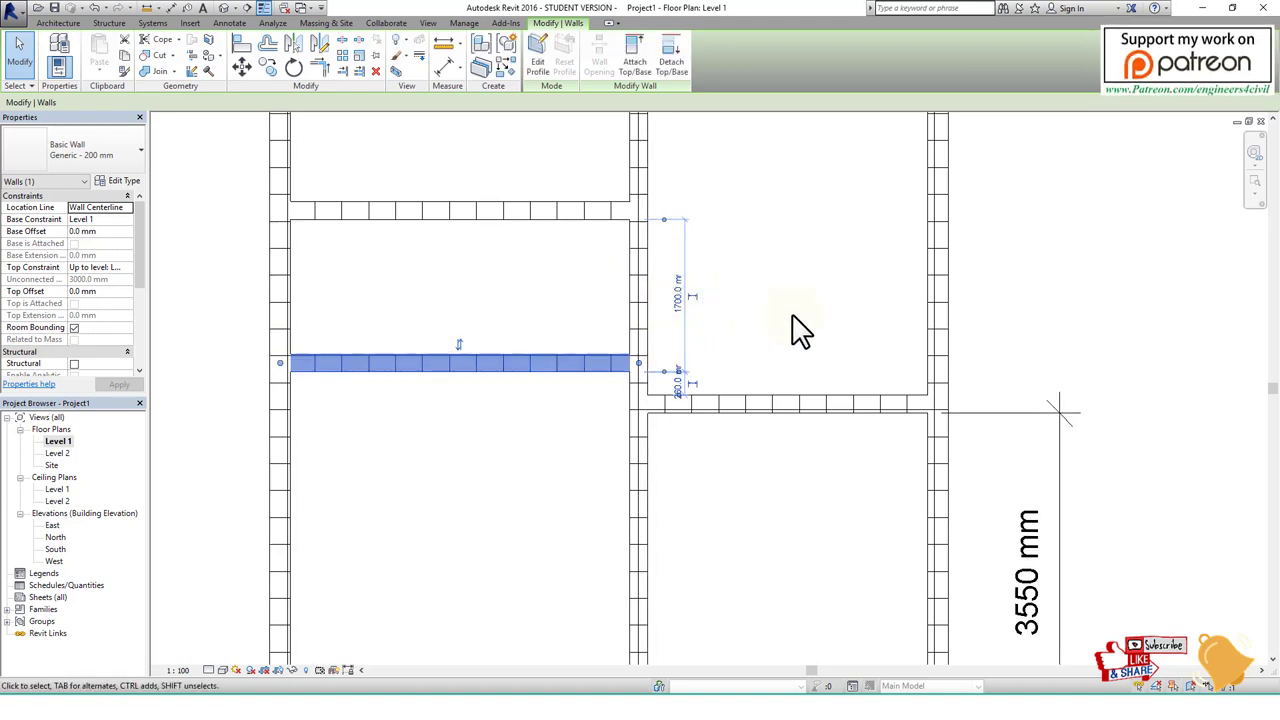
pyautogui.press('Escape')
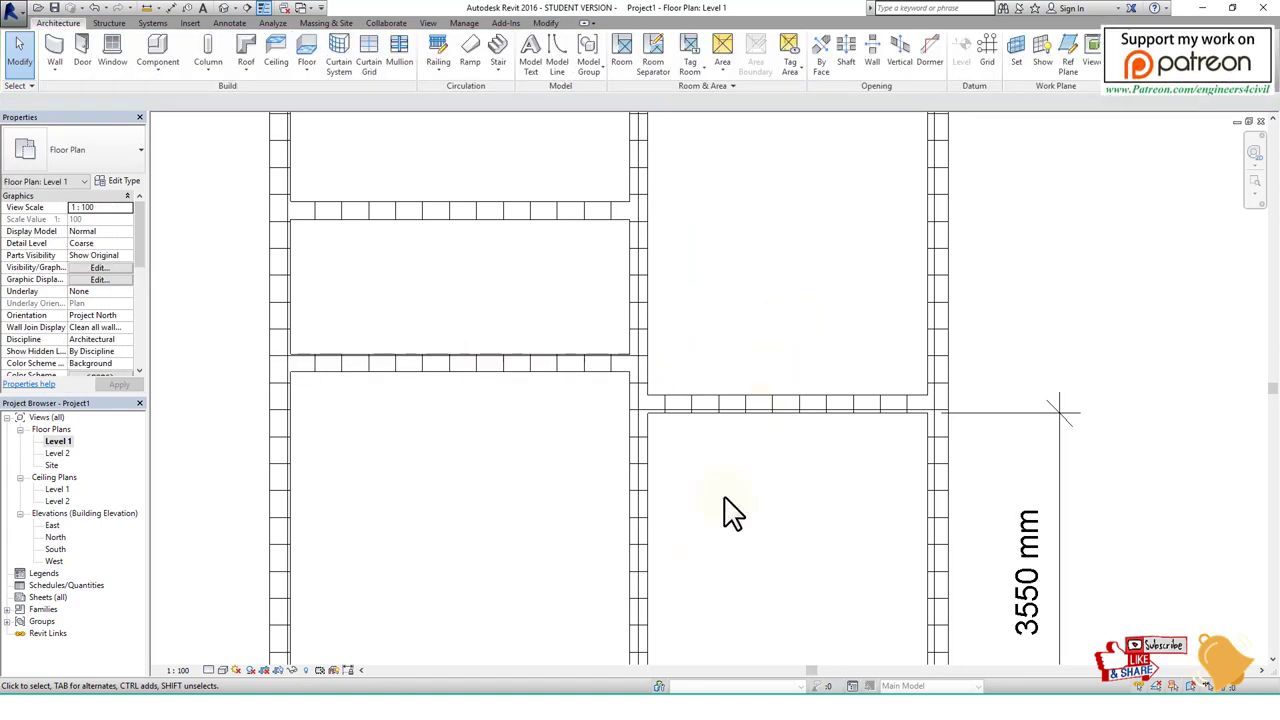
pyautogui.hotkey('alt', 'Tab')
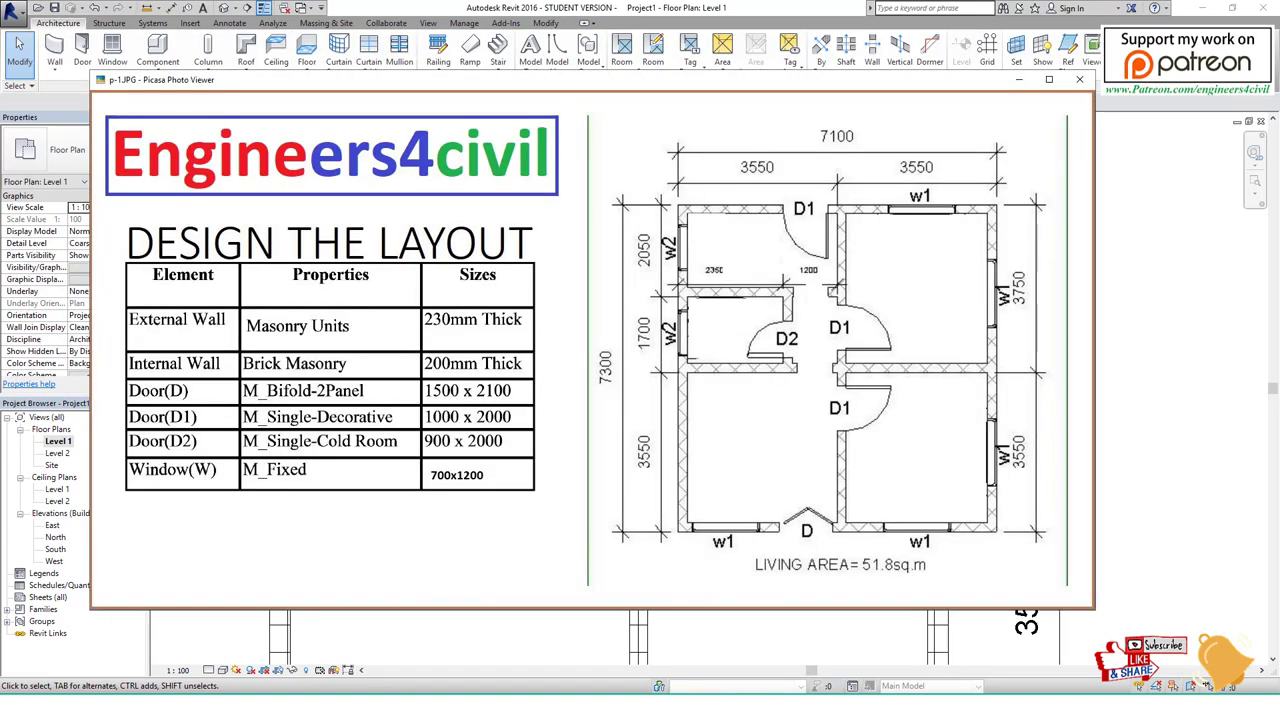
# Mark the internal wall, w1 window and 2050/1700 dimensions on the reference, then close it.
pyautogui.moveTo(681, 371); pyautogui.dragTo(995, 373)
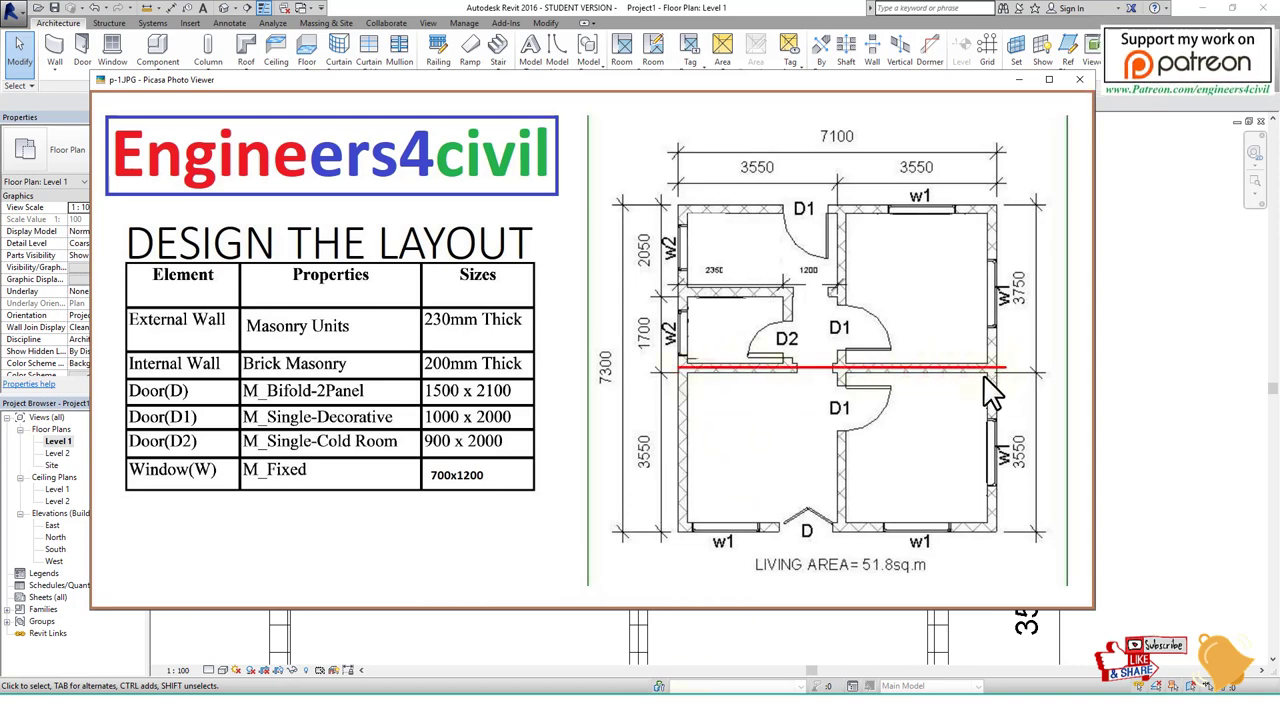
pyautogui.click(990, 400)
pyautogui.moveTo(1028, 270); pyautogui.dragTo(922, 248)
pyautogui.moveTo(656, 215); pyautogui.dragTo(648, 358)
pyautogui.press('Escape')
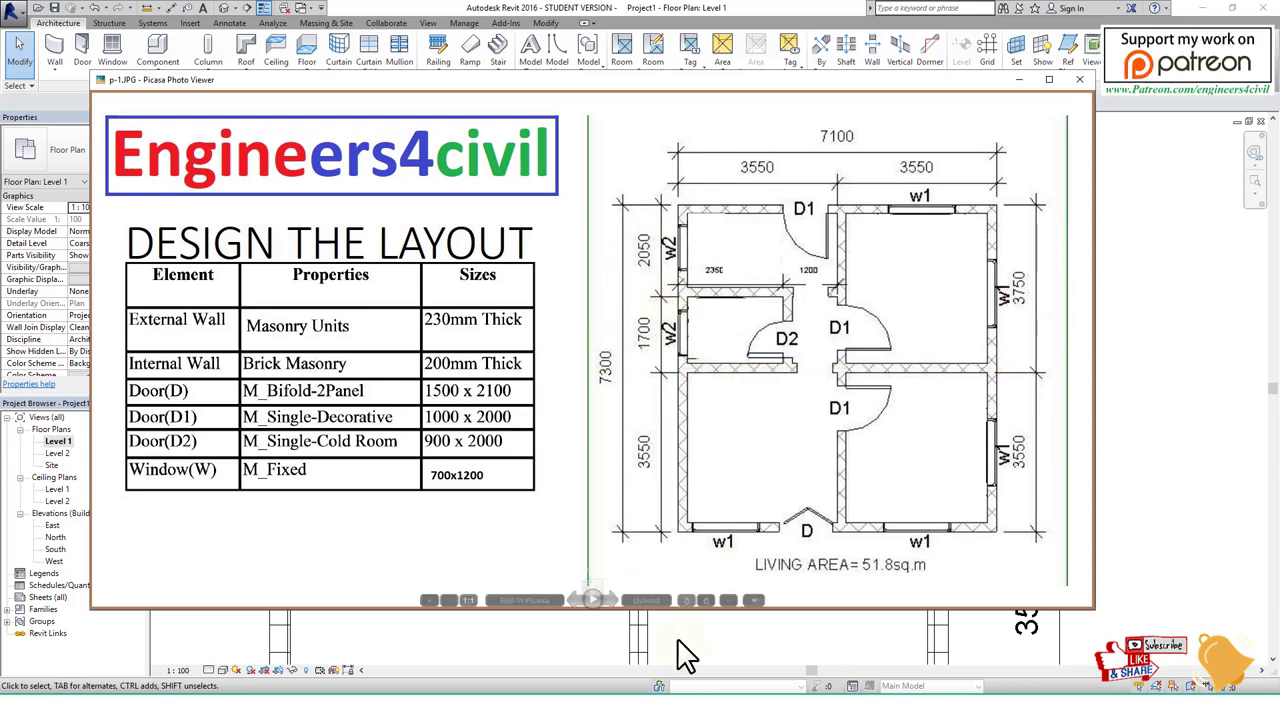
pyautogui.press('Escape')
pyautogui.moveTo(486, 237); pyautogui.dragTo(617, 447, button='middle')
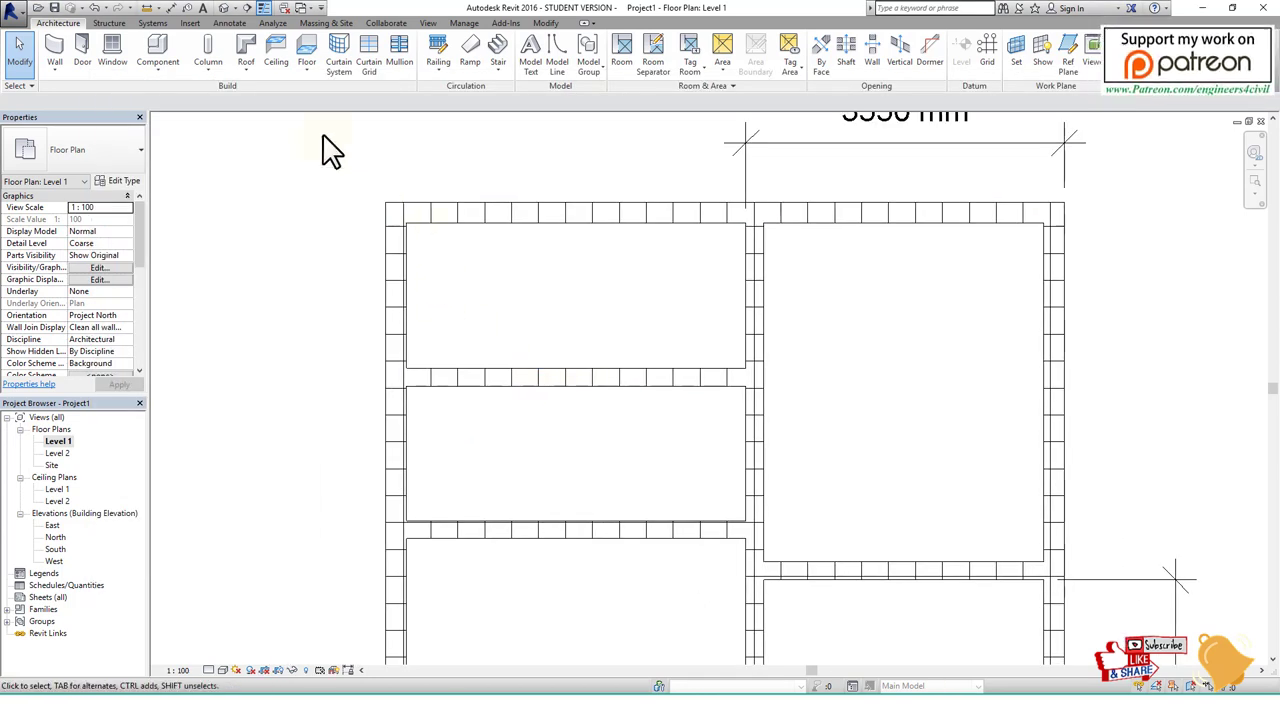
# Dimension the left side's partitions with stacked 2050 mm and 1700 mm dimensions.
pyautogui.click(229, 23)
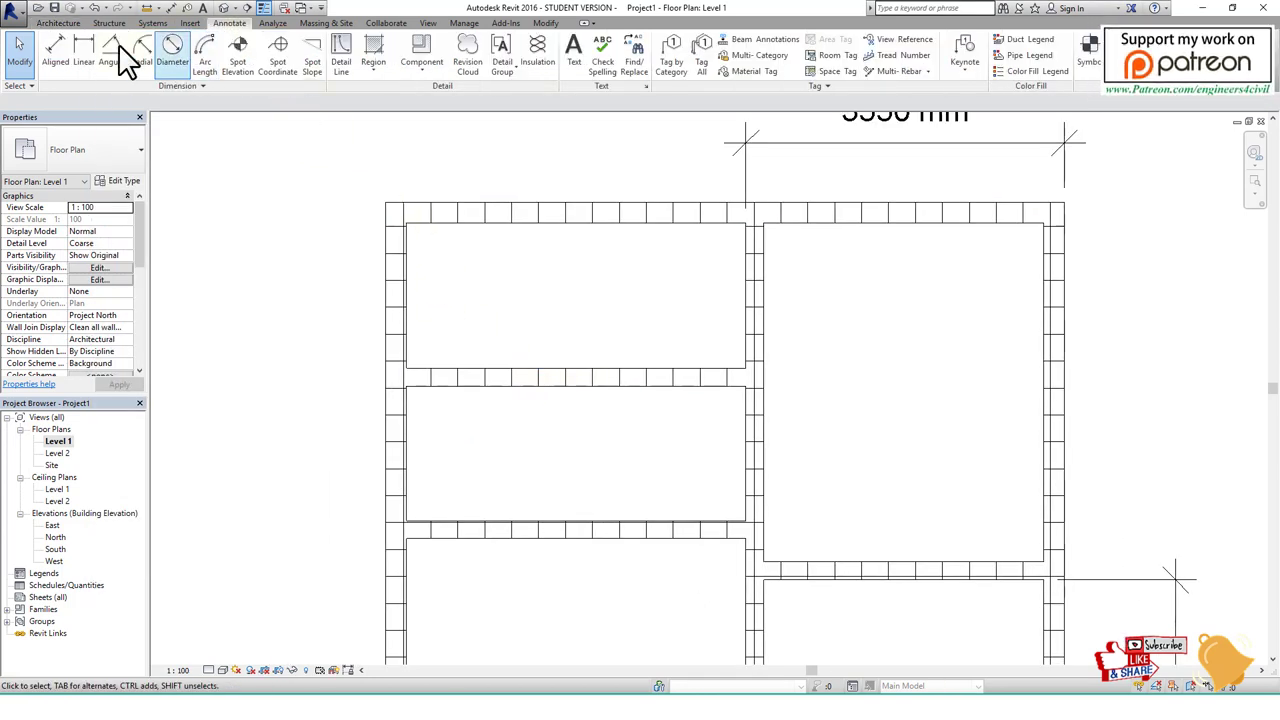
pyautogui.click(84, 42)
pyautogui.click(388, 210)
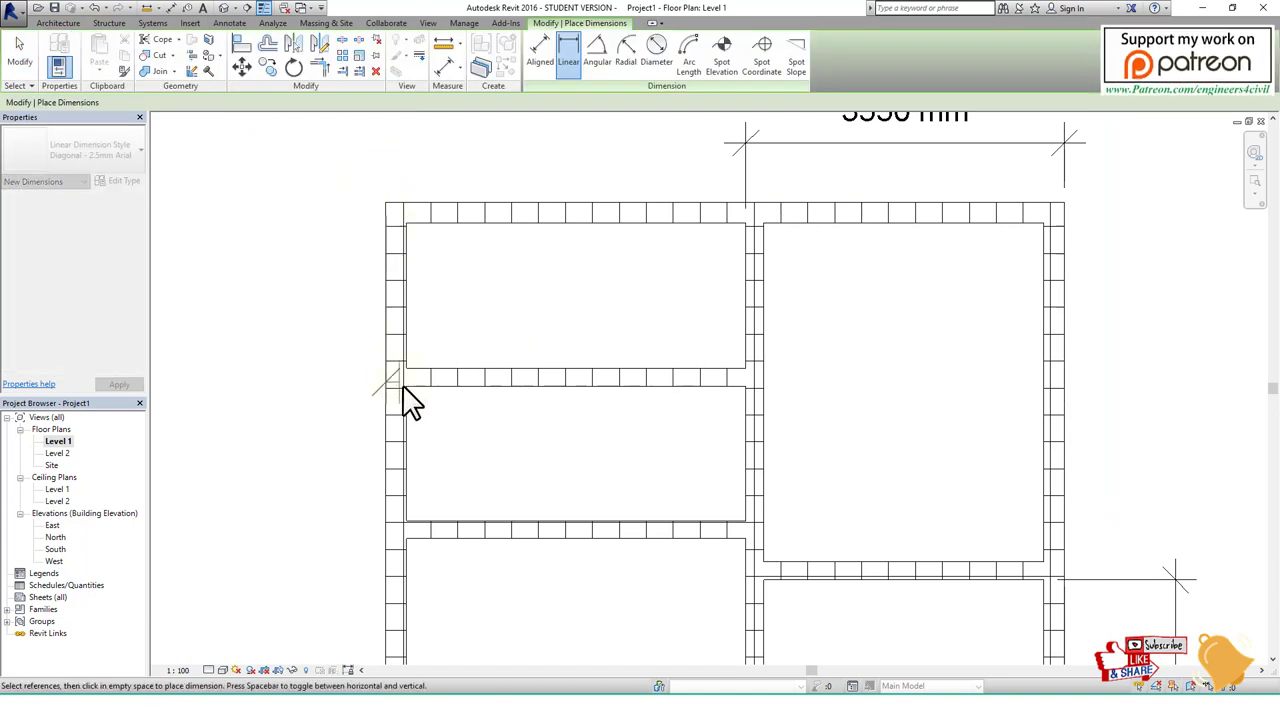
pyautogui.click(395, 386)
pyautogui.click(348, 386)
pyautogui.moveTo(470, 410); pyautogui.dragTo(472, 320, button='middle')
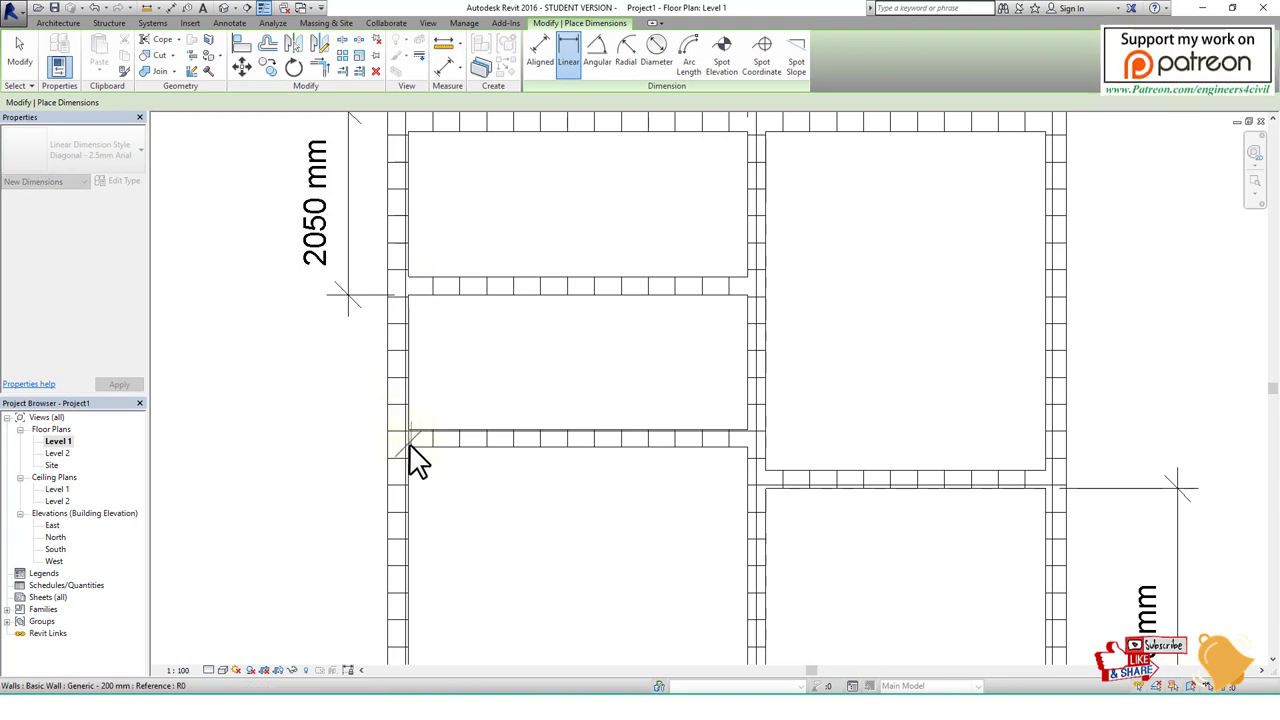
pyautogui.click(405, 438)
pyautogui.click(334, 437)
pyautogui.scroll(-1, 450, 415)
pyautogui.scroll(-2, 470, 418)
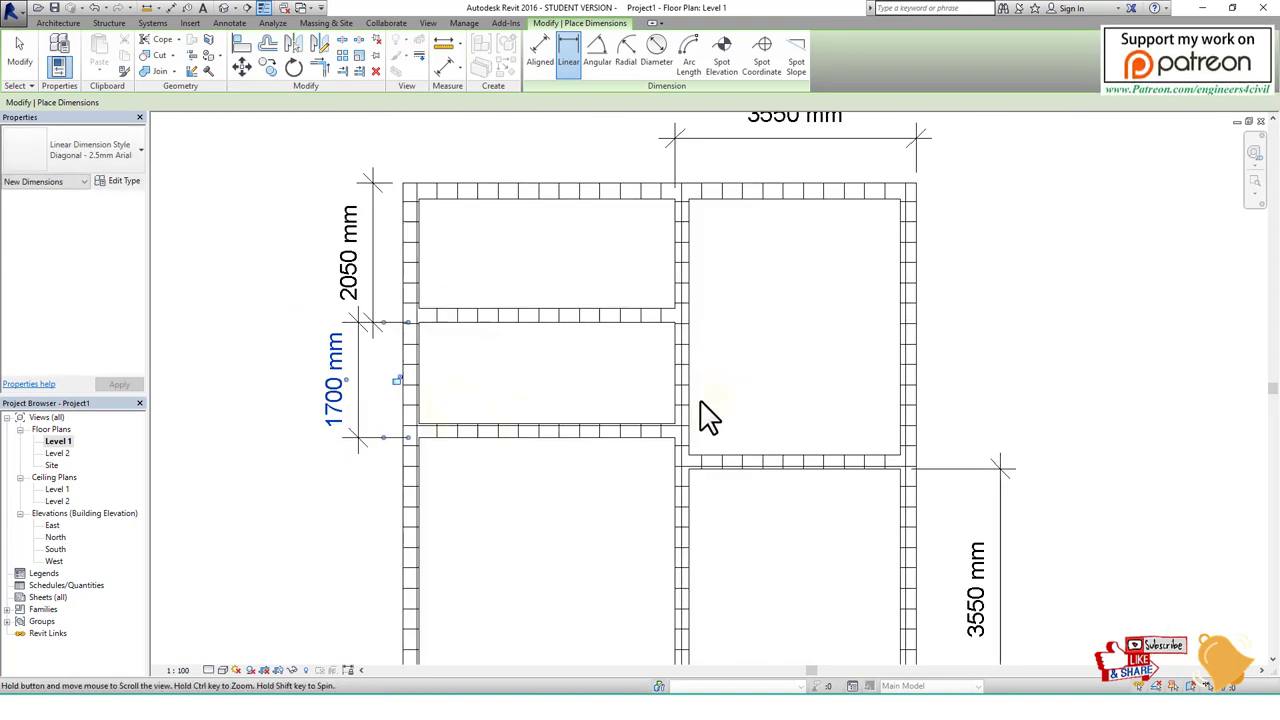
pyautogui.scroll(2, 700, 414)
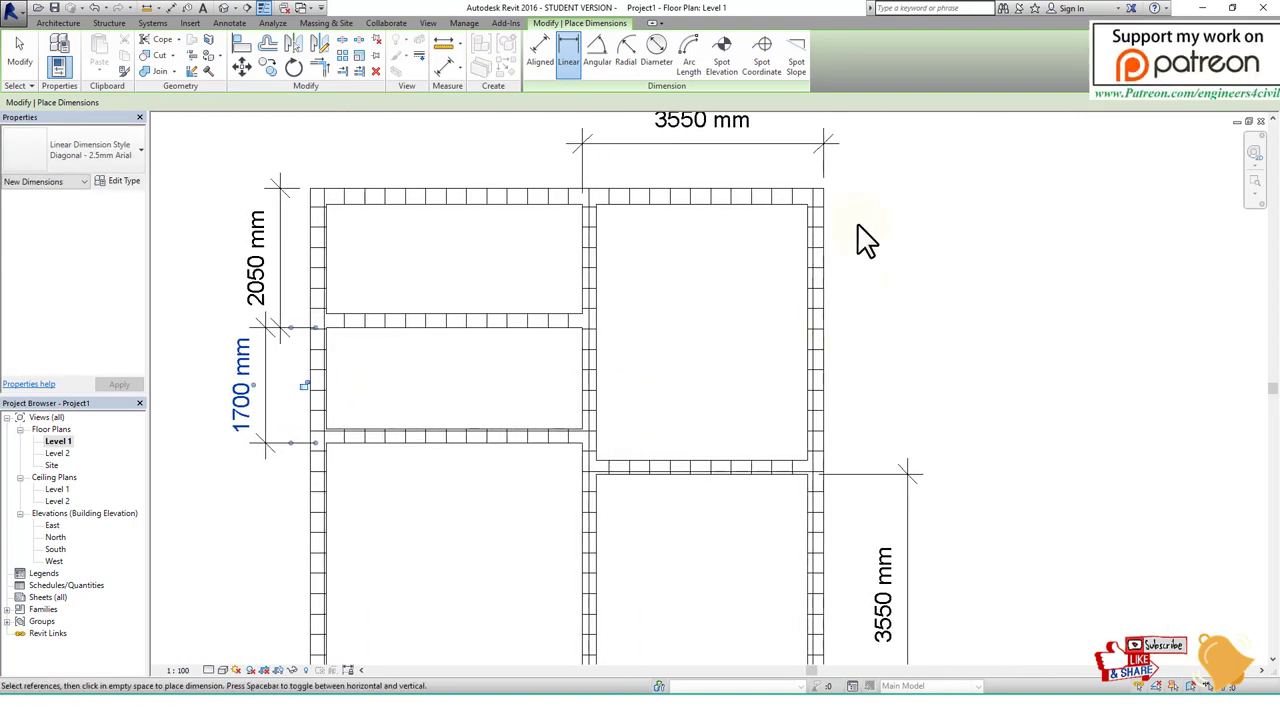
# Add a 4210 mm dimension to the right of the upper-right room.
pyautogui.click(806, 474)
pyautogui.click(886, 455)
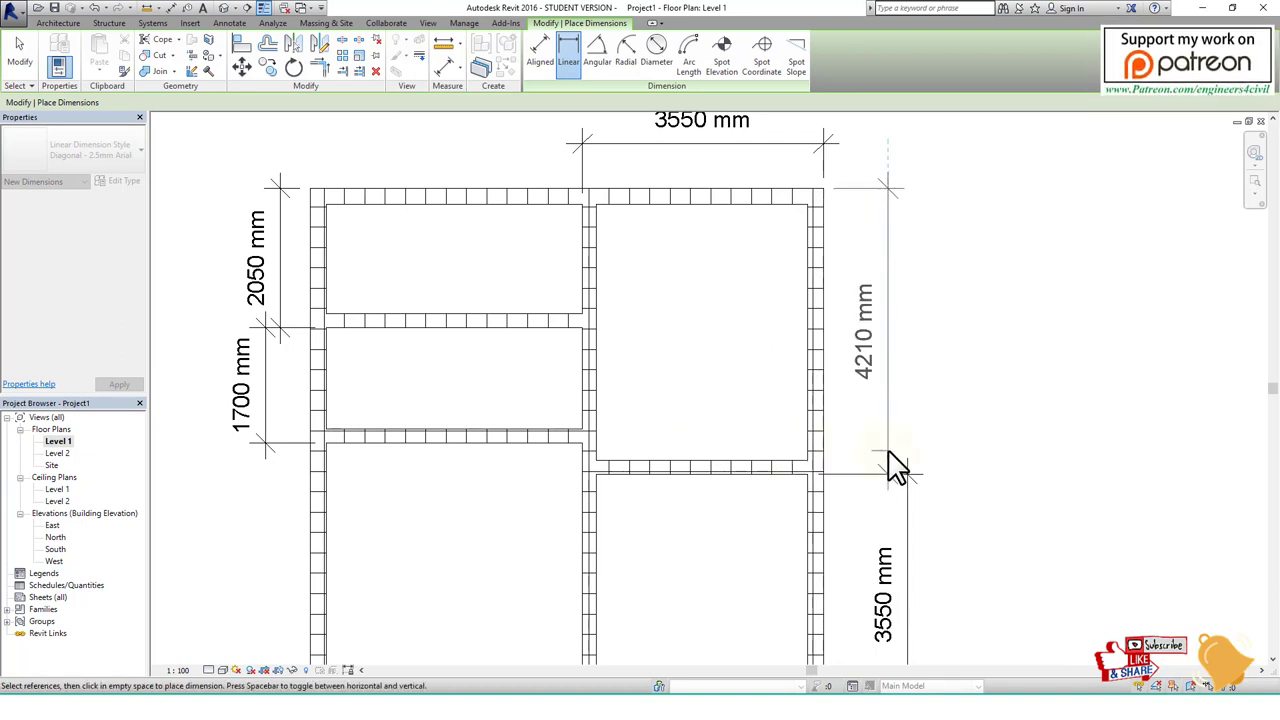
pyautogui.scroll(-2, 897, 468)
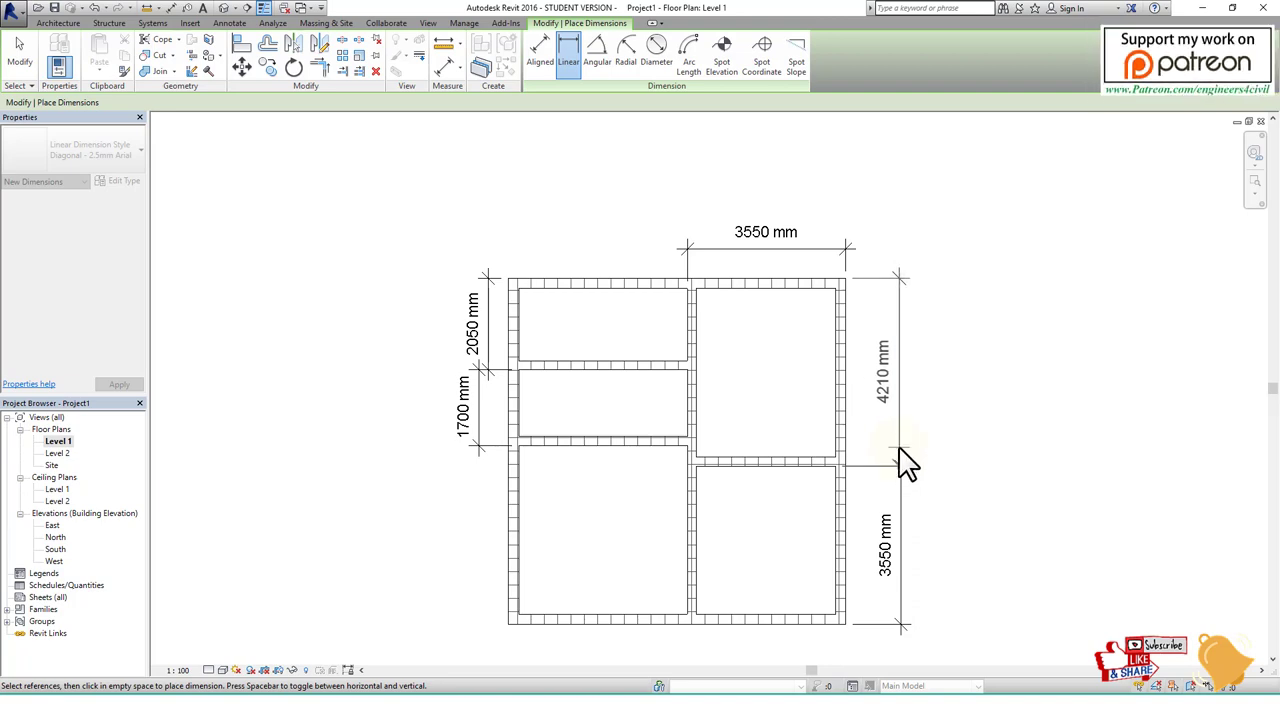
pyautogui.click(901, 459)
pyautogui.hotkey('alt', 'Tab')
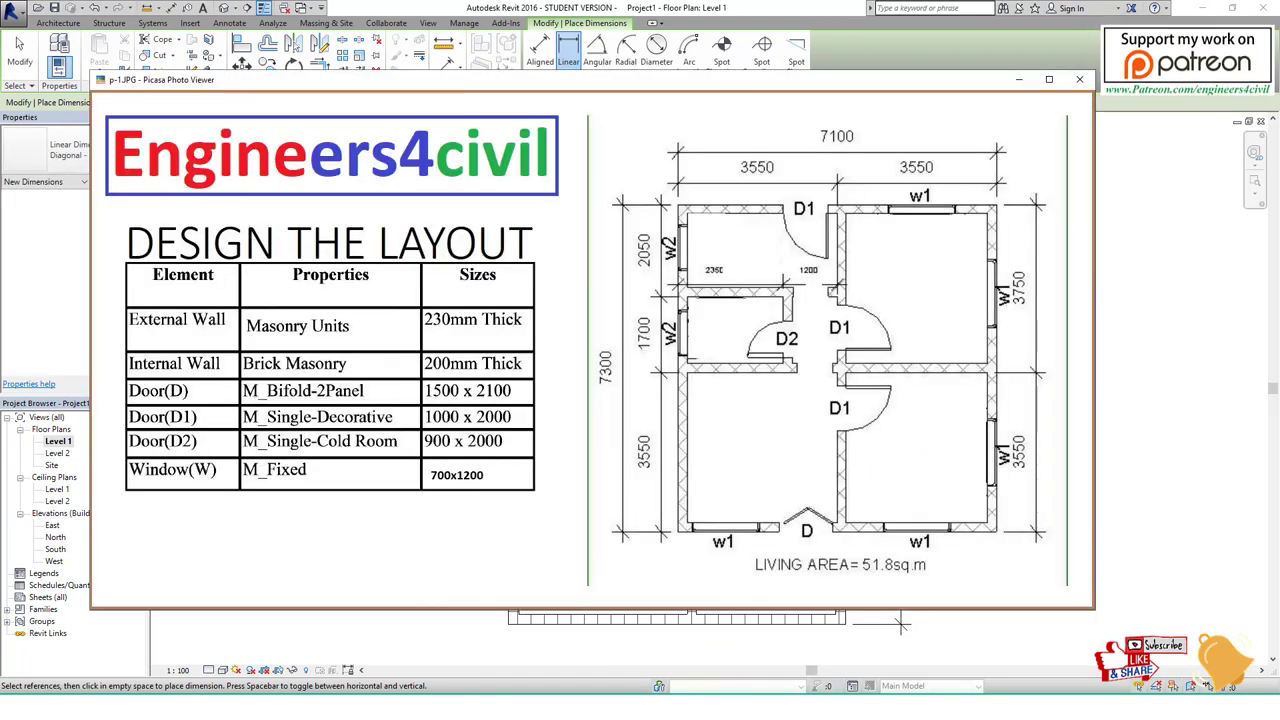
pyautogui.hotkey('alt', 'Tab')
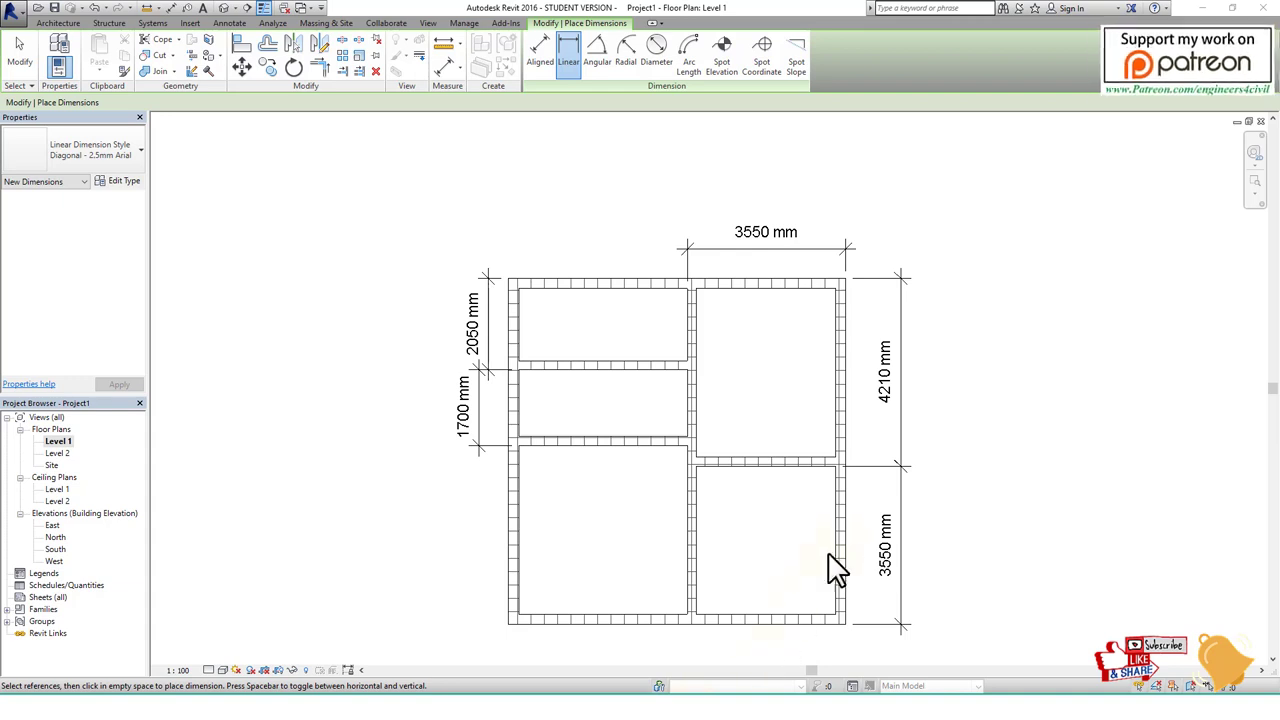
pyautogui.press('Escape')
pyautogui.press('Escape')
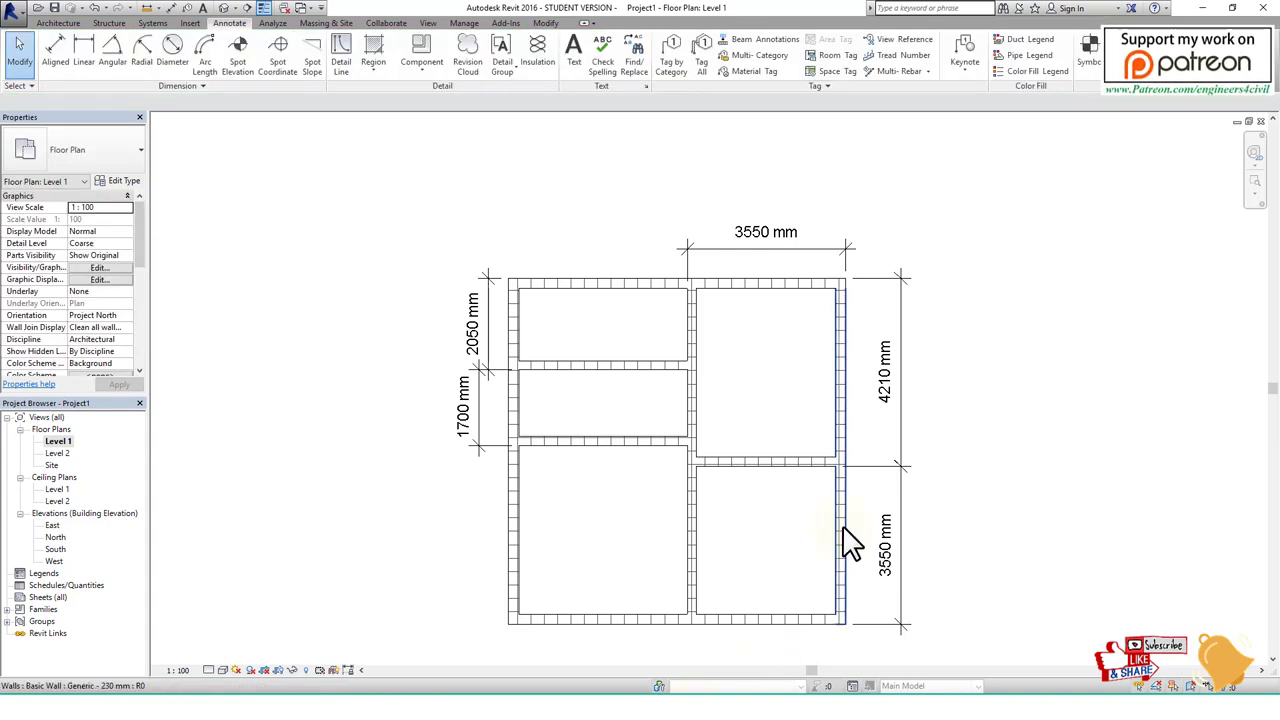
# Move the top exterior wall down by changing its 4210 mm dimension to 3750 mm.
pyautogui.click(755, 619)
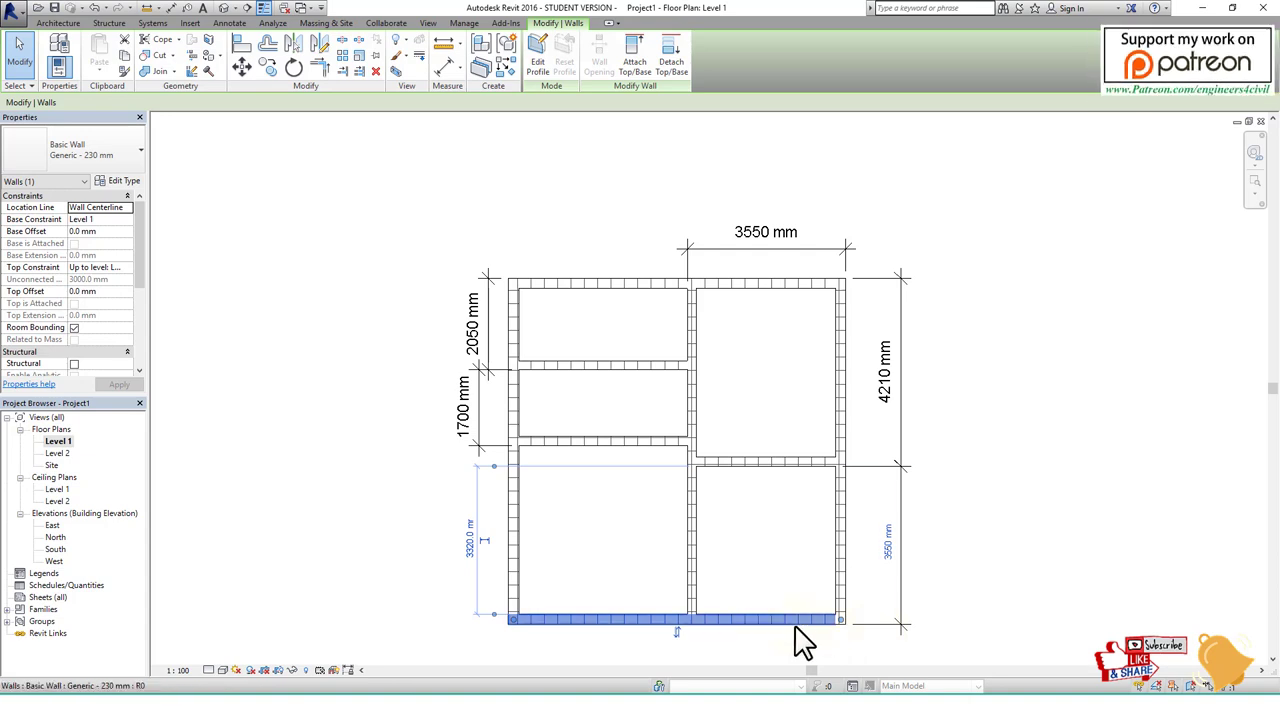
pyautogui.press('Escape')
pyautogui.click(617, 620)
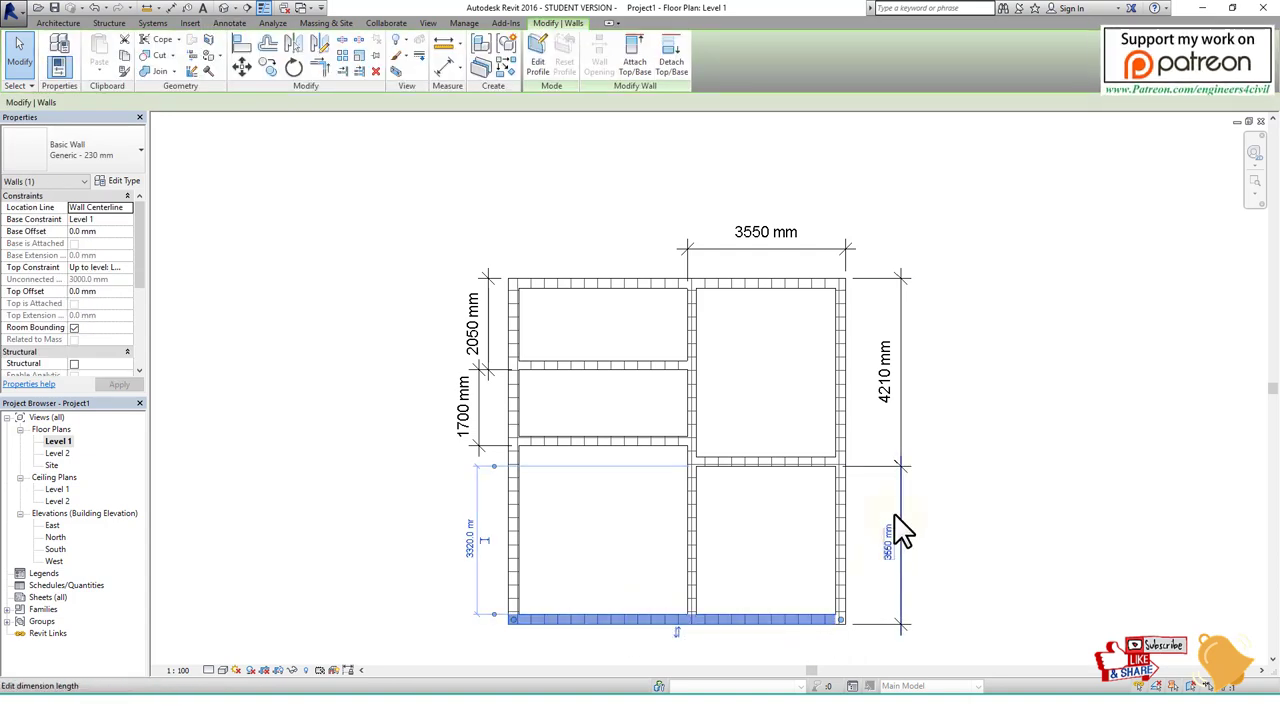
pyautogui.click(766, 283)
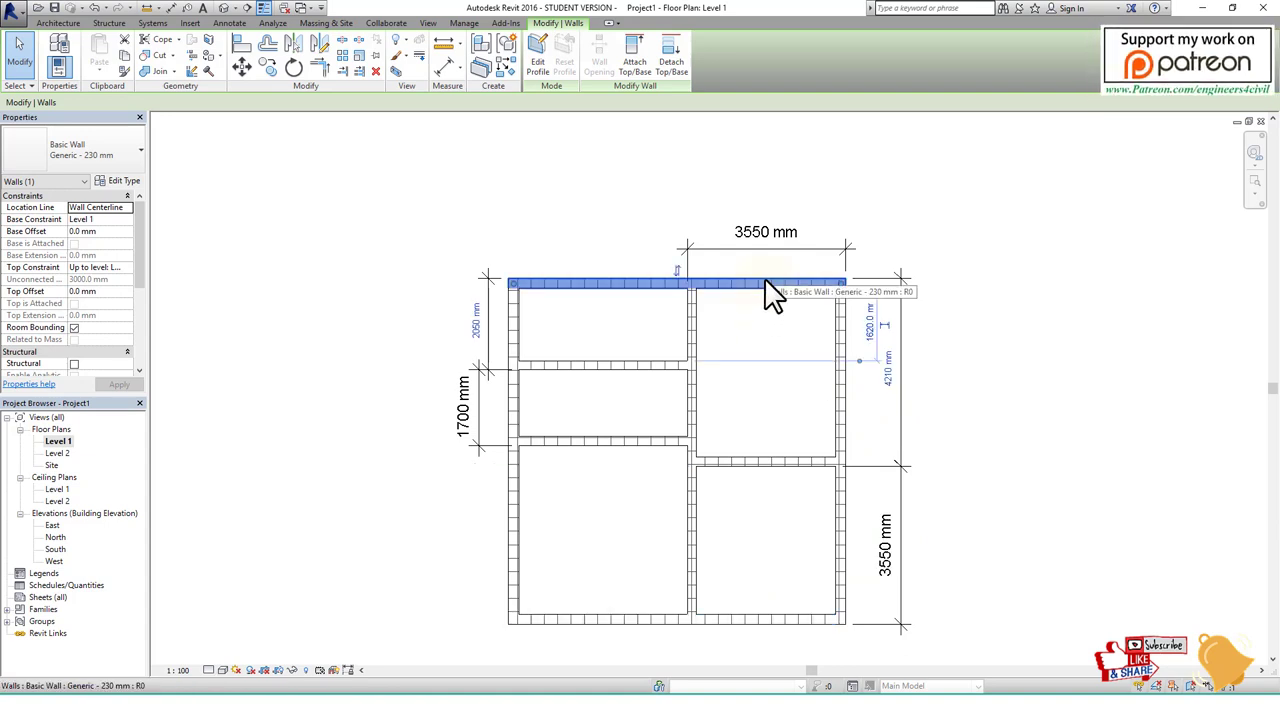
pyautogui.click(890, 375)
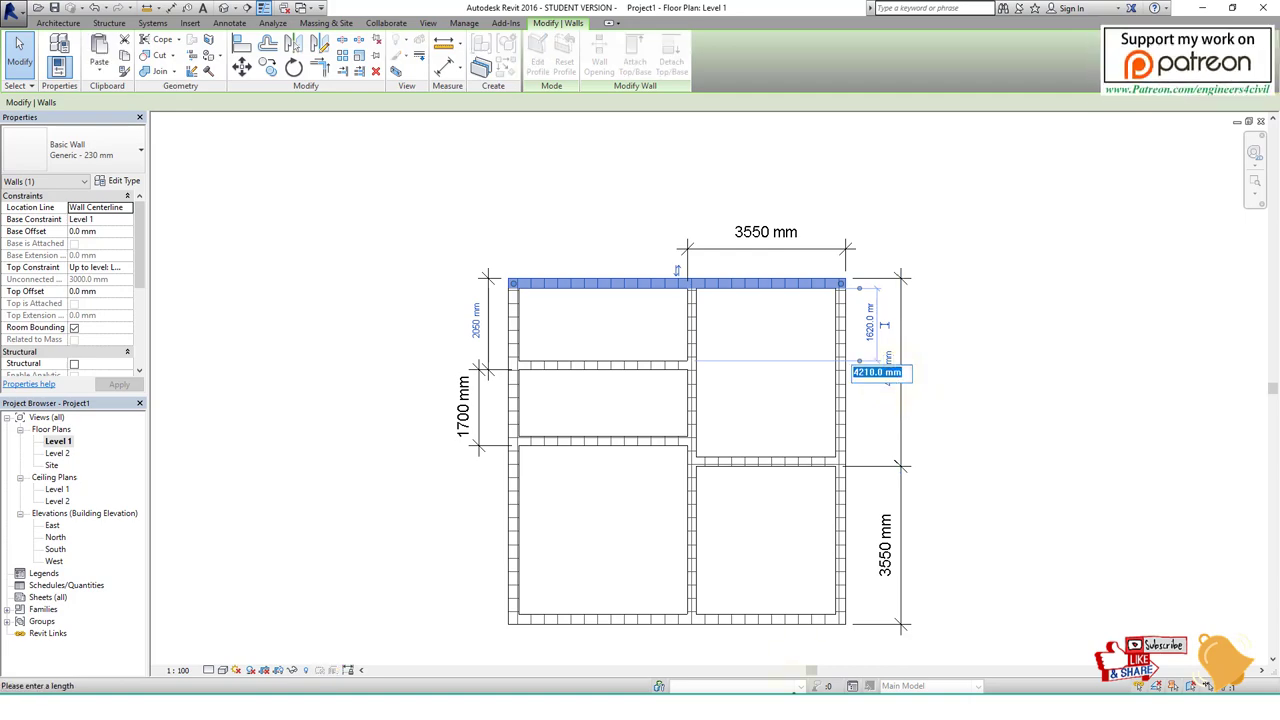
pyautogui.hotkey('alt', 'Tab')
pyautogui.hotkey('alt', 'Tab')
pyautogui.moveTo(880, 378); pyautogui.dragTo(846, 372)
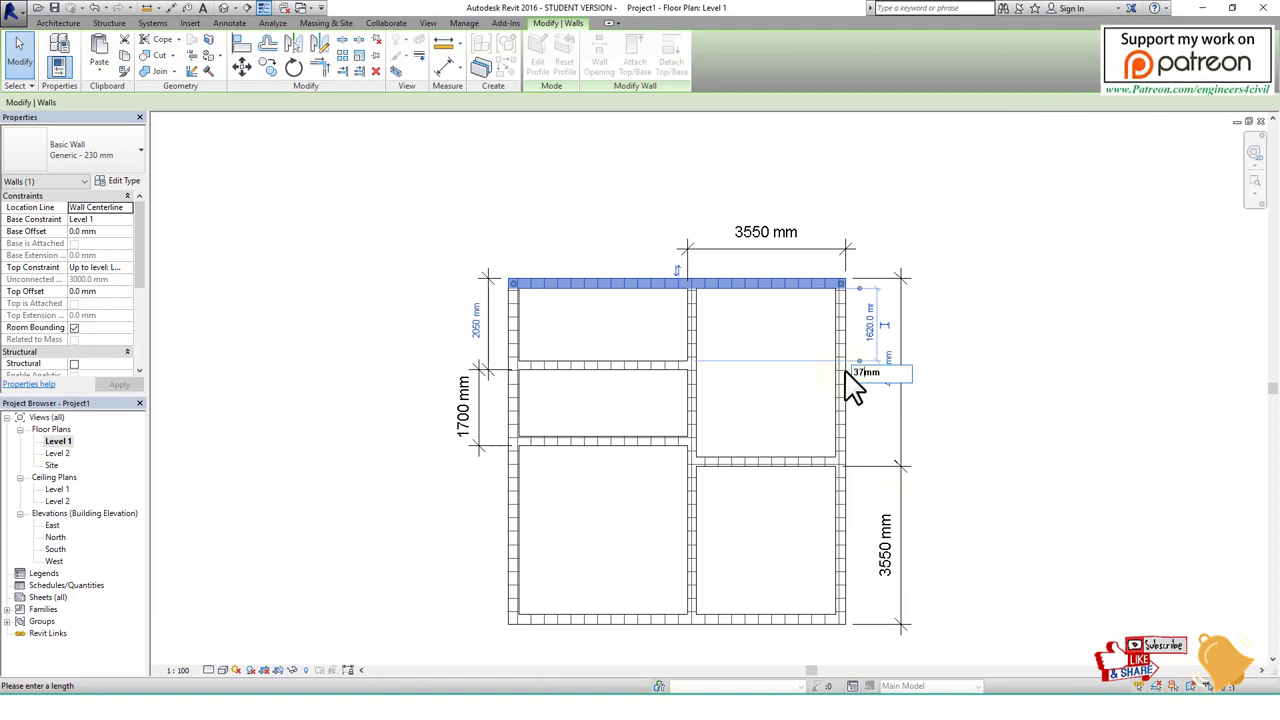
pyautogui.write('0')
pyautogui.press('Return')
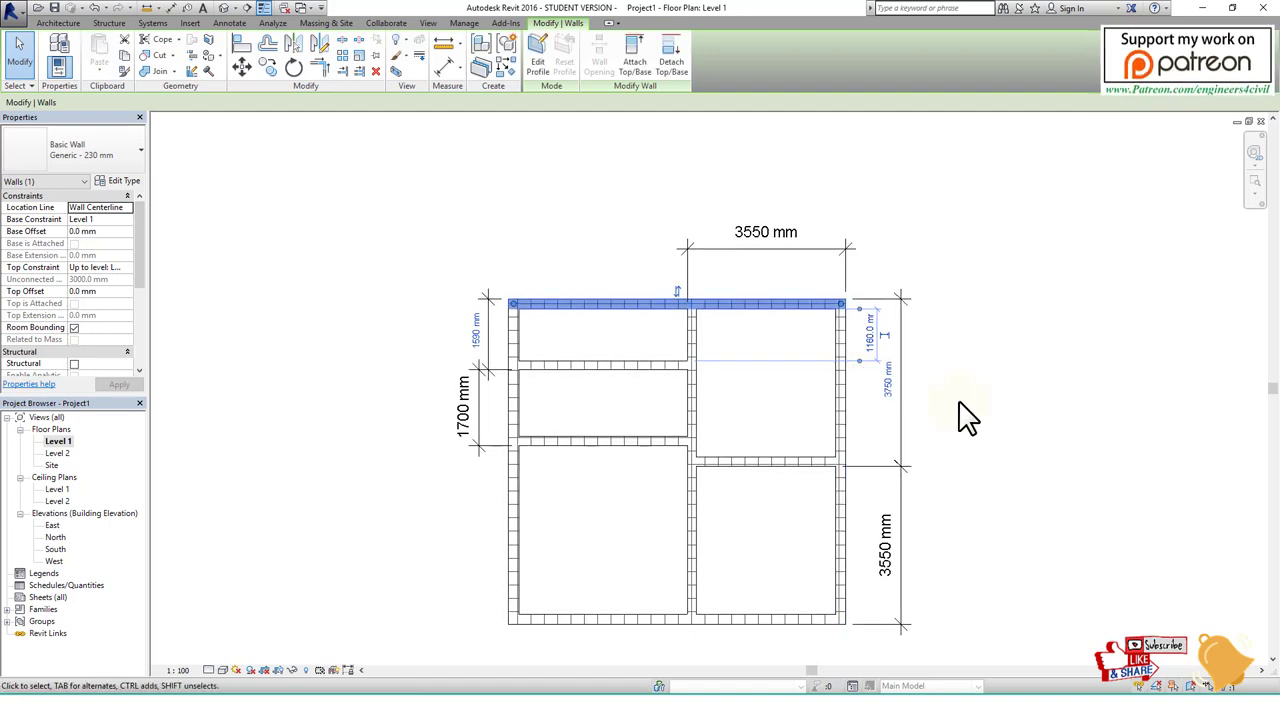
pyautogui.click(957, 413)
# Inspect the 1590 mm dimension's text settings, leaving them unchanged.
pyautogui.click(472, 356)
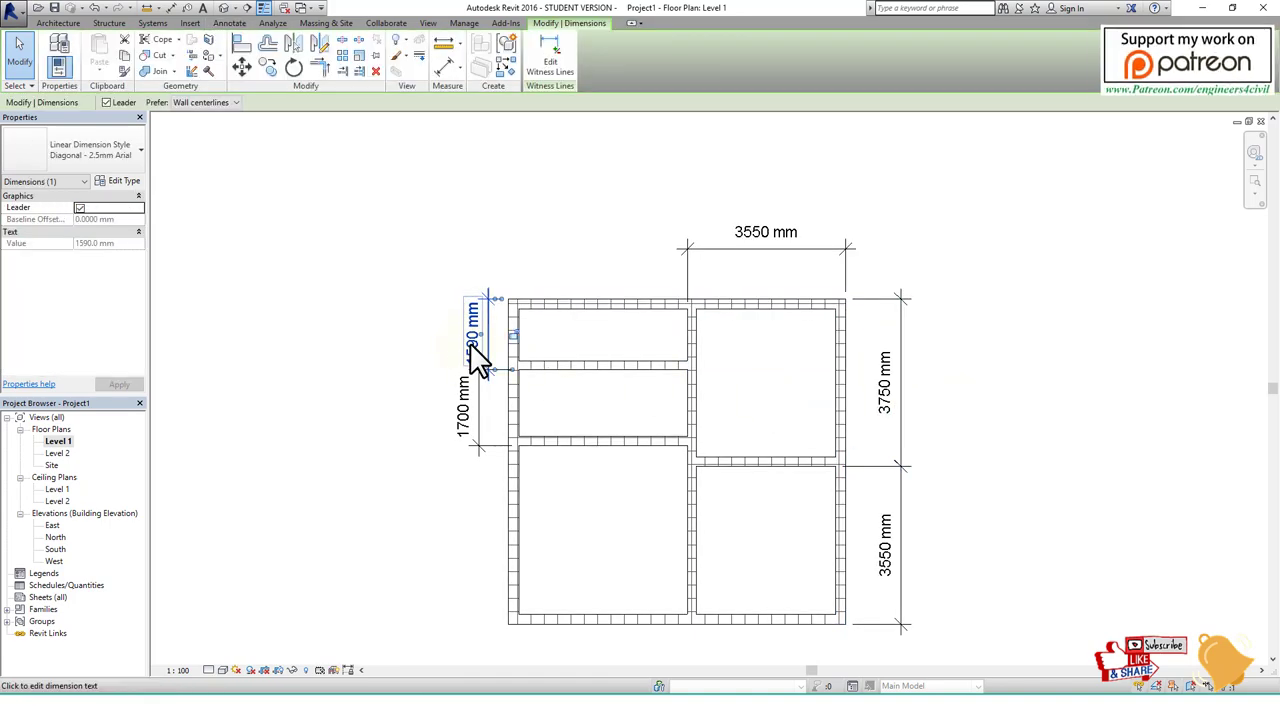
pyautogui.click(472, 352)
pyautogui.click(640, 472)
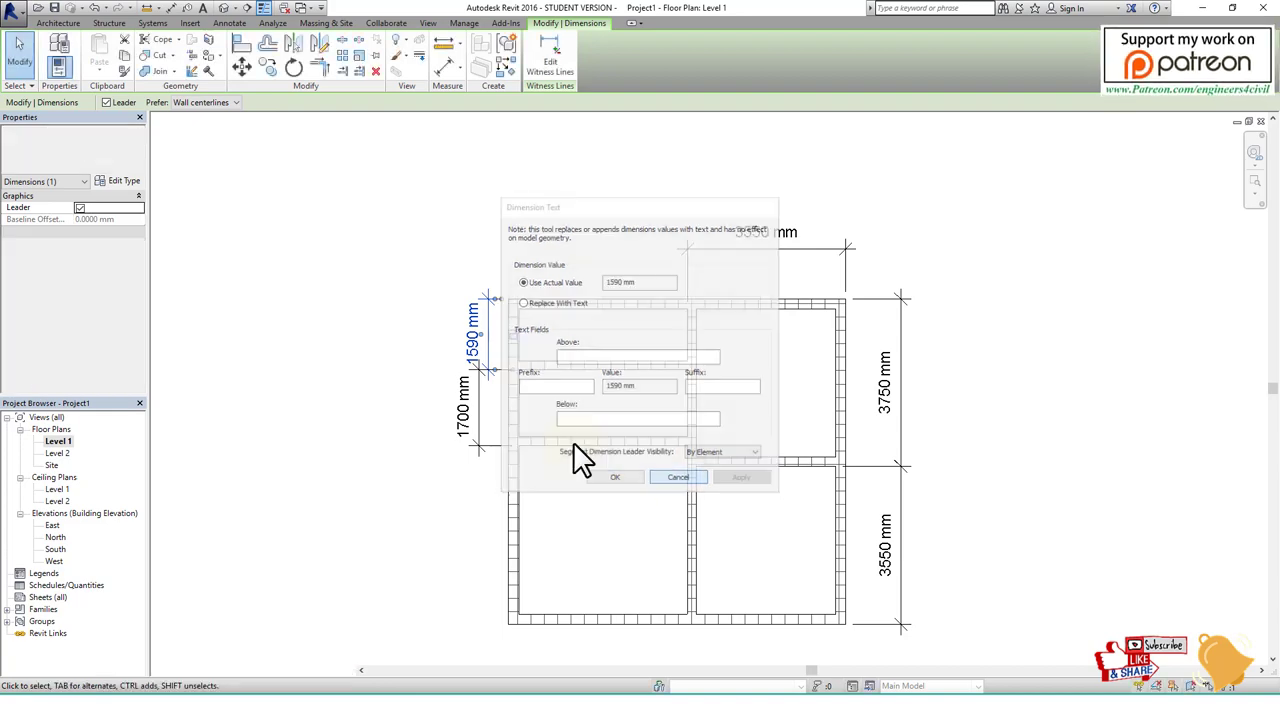
pyautogui.click(485, 340)
pyautogui.press('Escape')
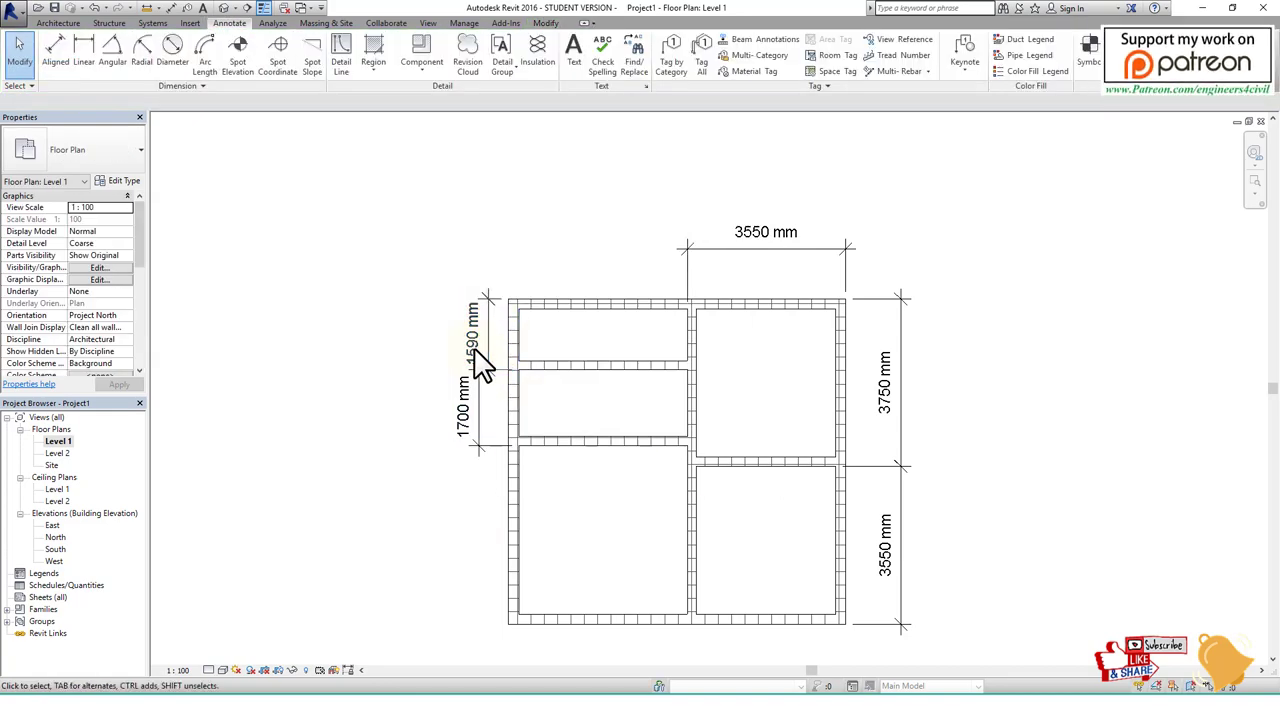
pyautogui.doubleClick(473, 349)
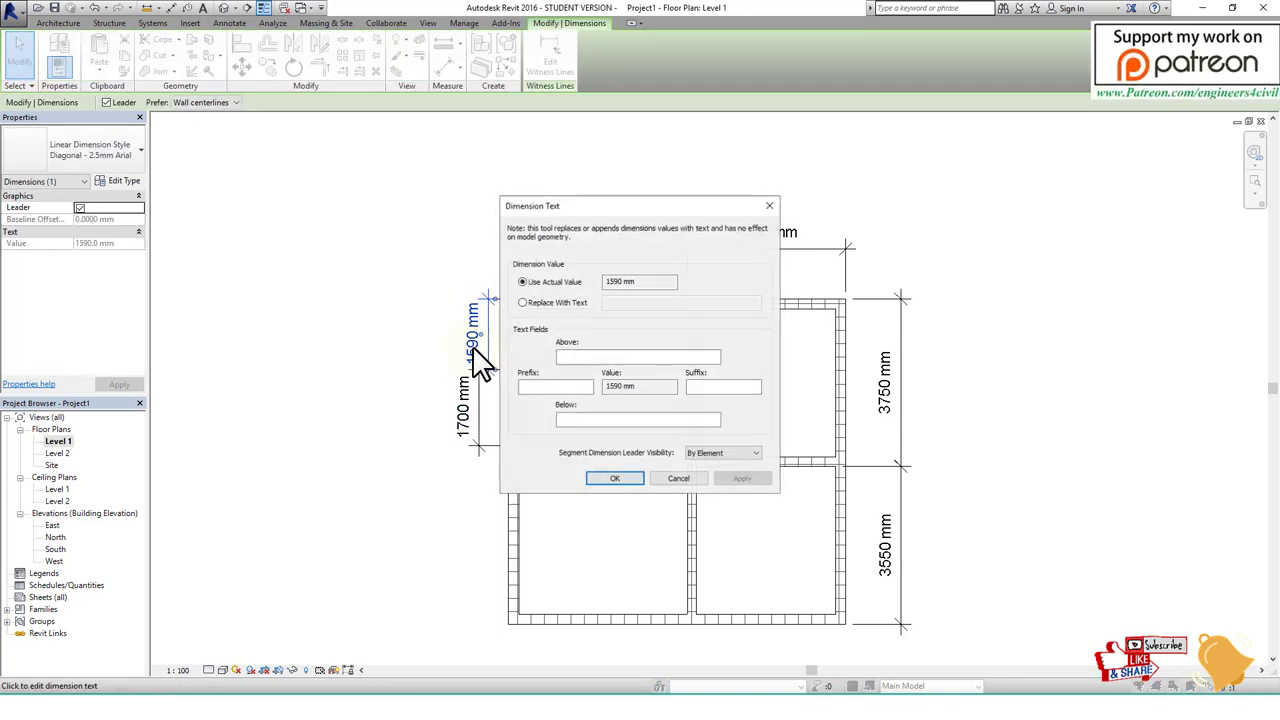
pyautogui.click(677, 478)
pyautogui.scroll(2, 503, 374)
pyautogui.scroll(2, 503, 374)
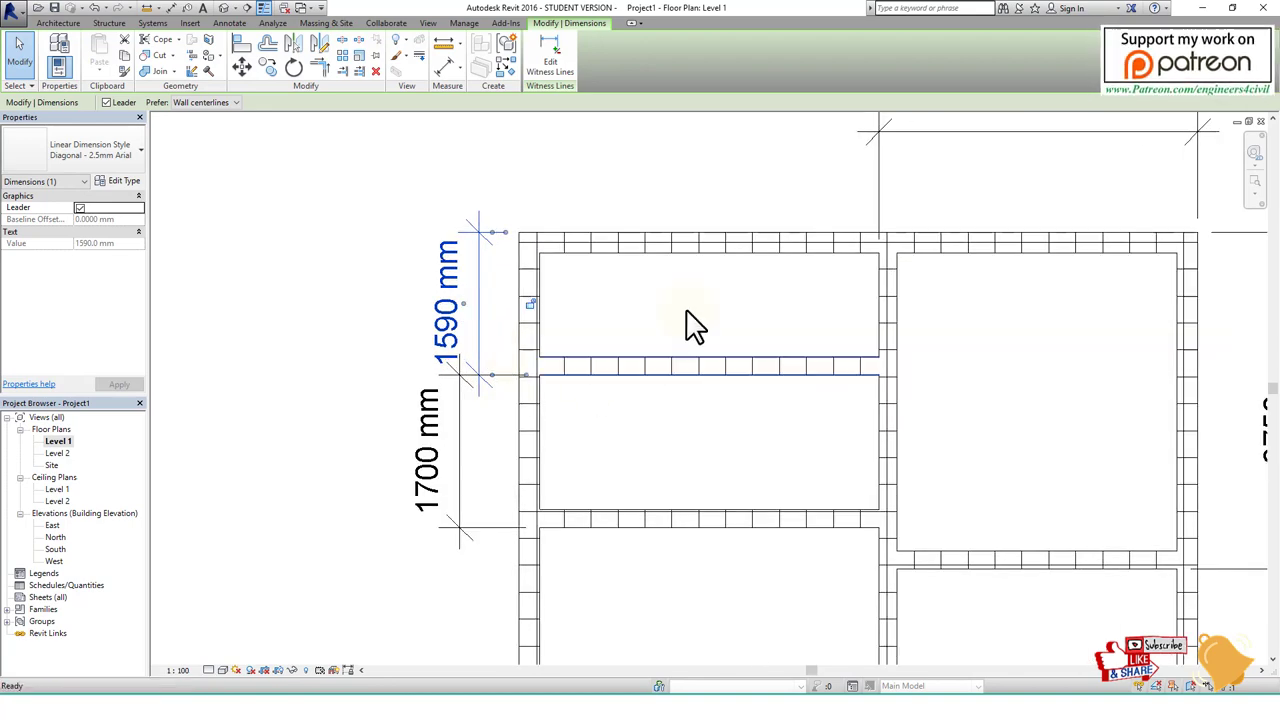
pyautogui.click(698, 320)
# Move the upper and lower left partitions to 2050 mm and 1700 mm spacing.
pyautogui.click(640, 366)
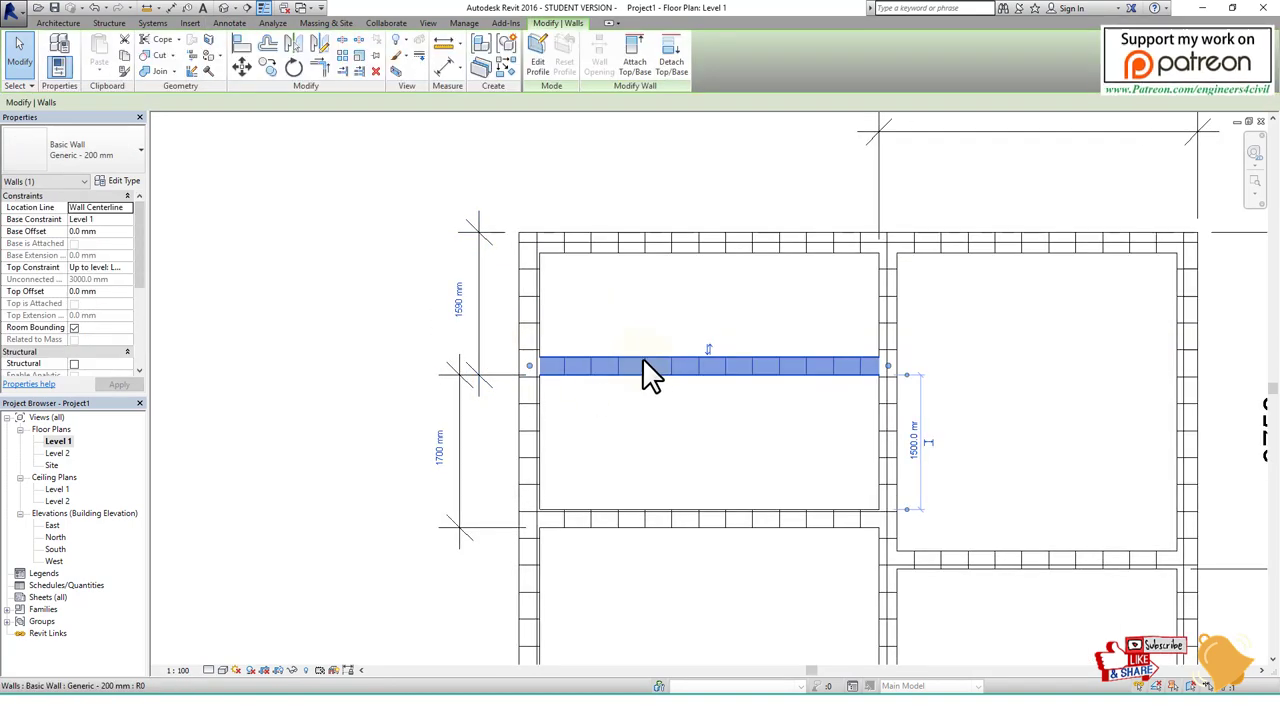
pyautogui.click(462, 305)
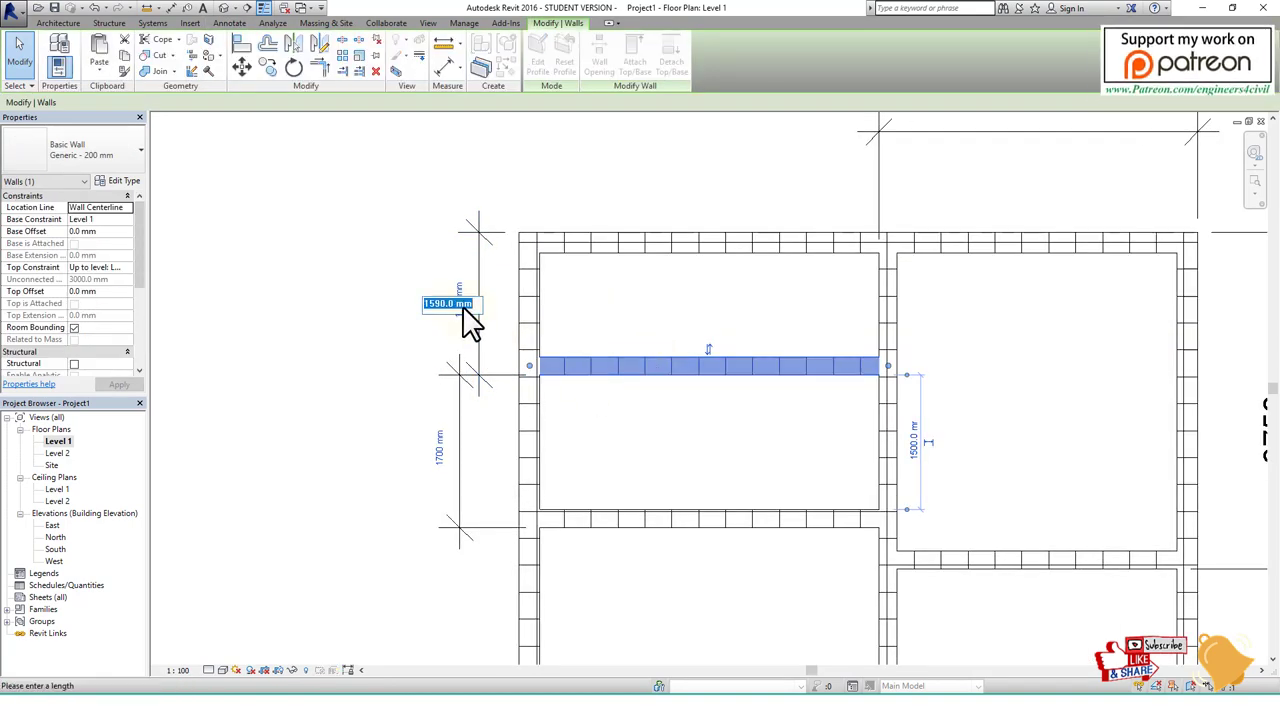
pyautogui.write('05')
pyautogui.press('Return')
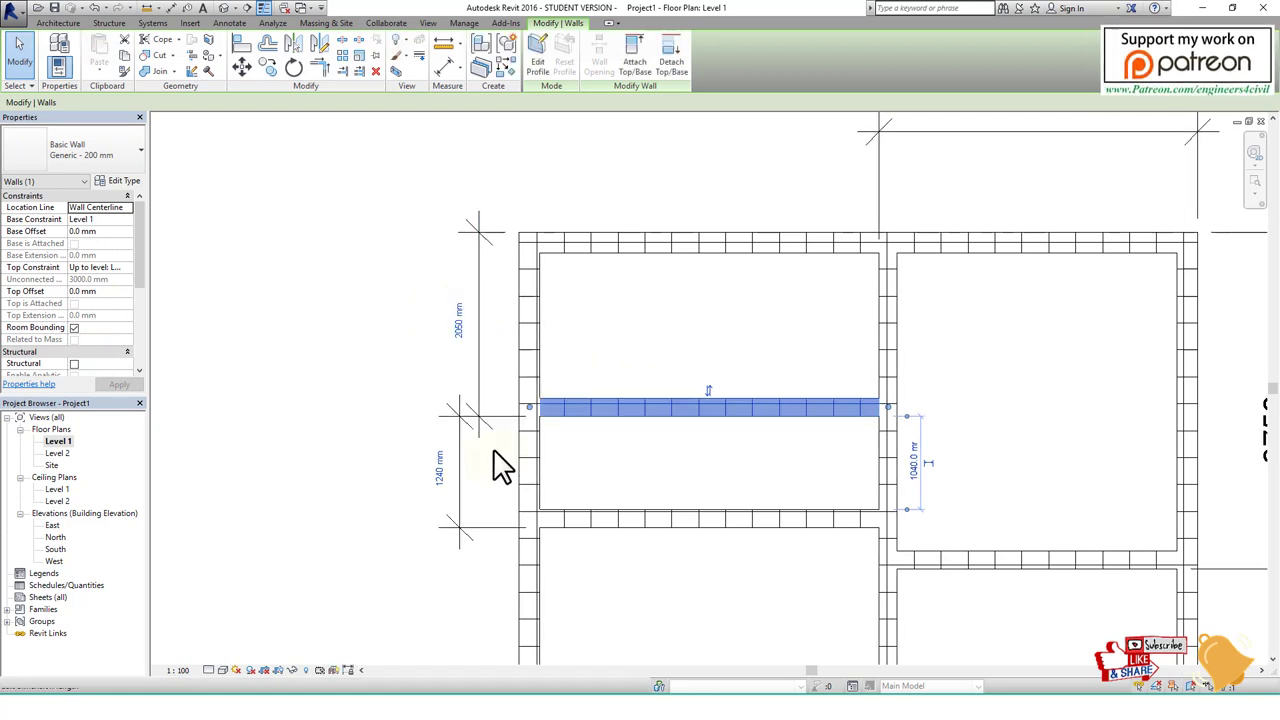
pyautogui.click(543, 524)
pyautogui.click(440, 476)
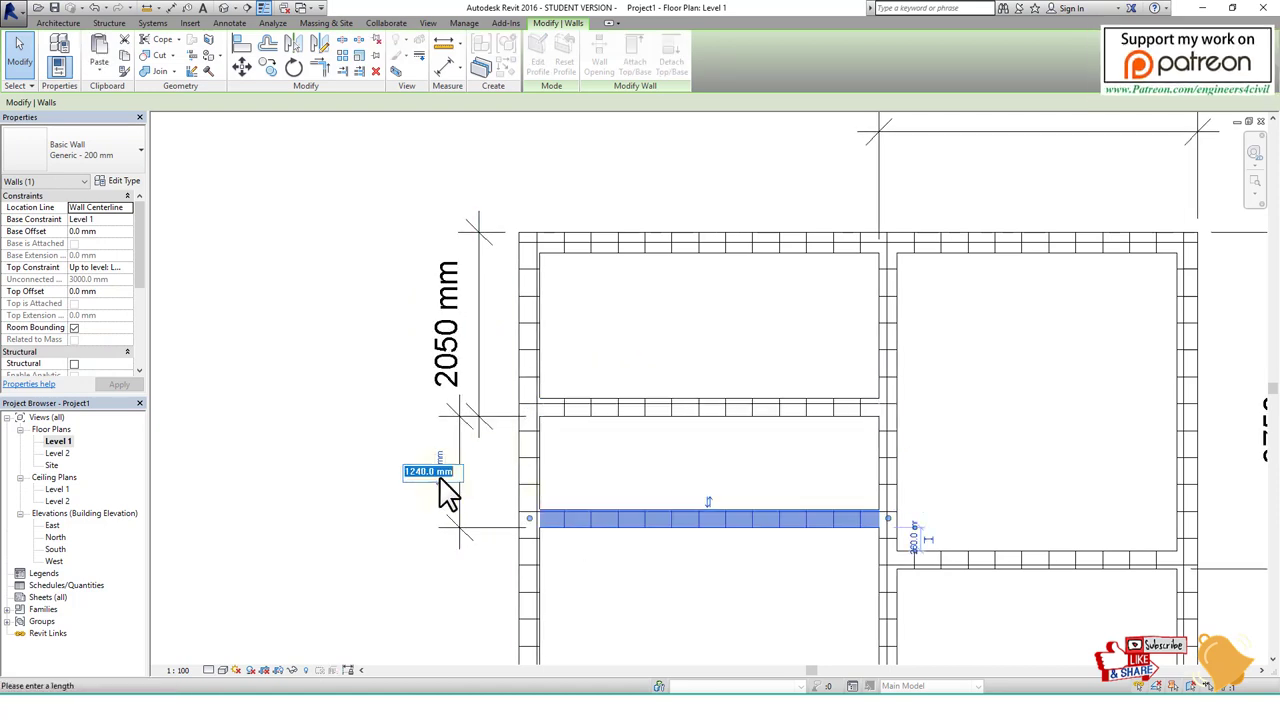
pyautogui.write('0')
pyautogui.press('Return')
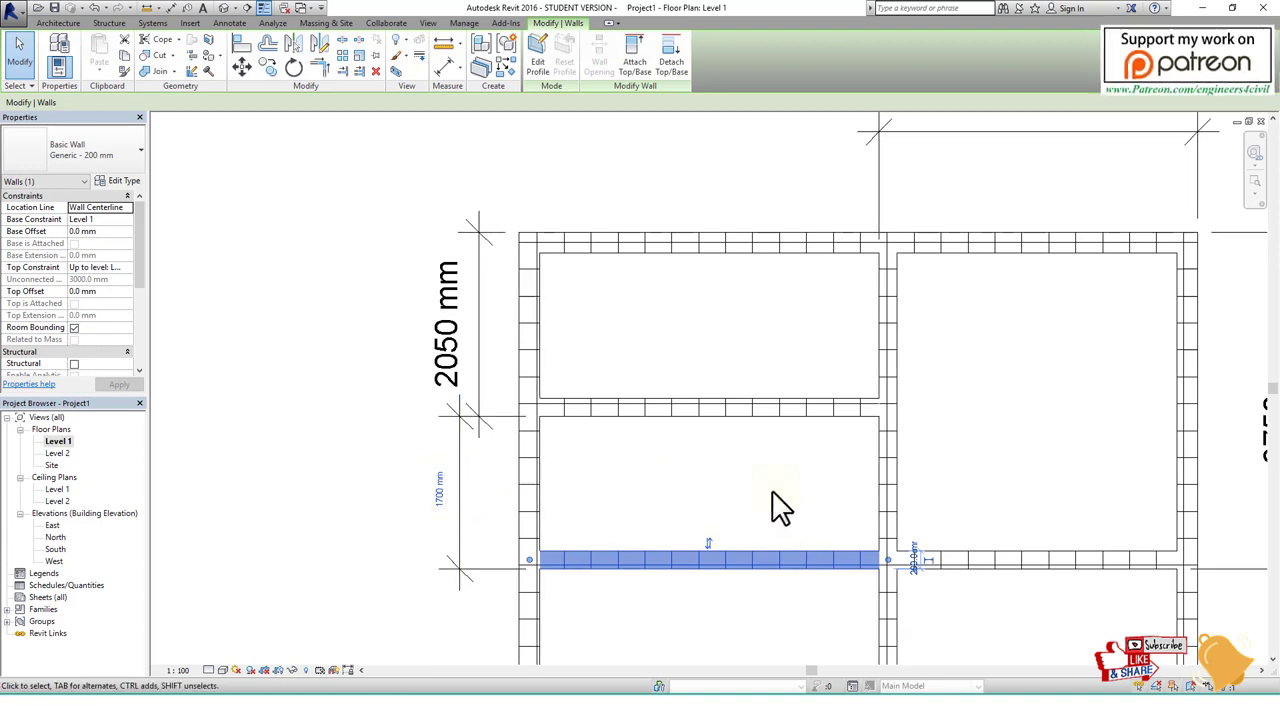
pyautogui.click(800, 534)
# Zoom out on the plan and bring up the reference layout image.
pyautogui.scroll(-2, 800, 545)
pyautogui.scroll(-1, 686, 471)
pyautogui.scroll(-1, 686, 471)
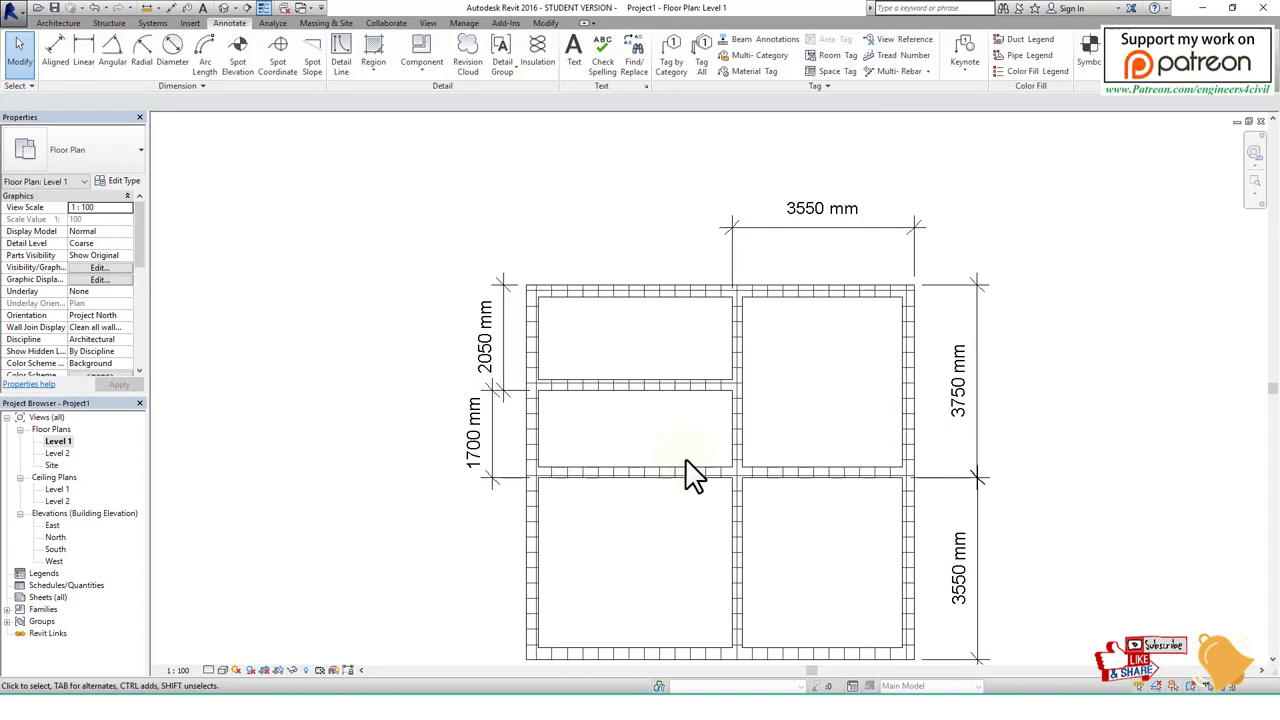
pyautogui.scroll(-1, 586, 429)
pyautogui.click(641, 692)
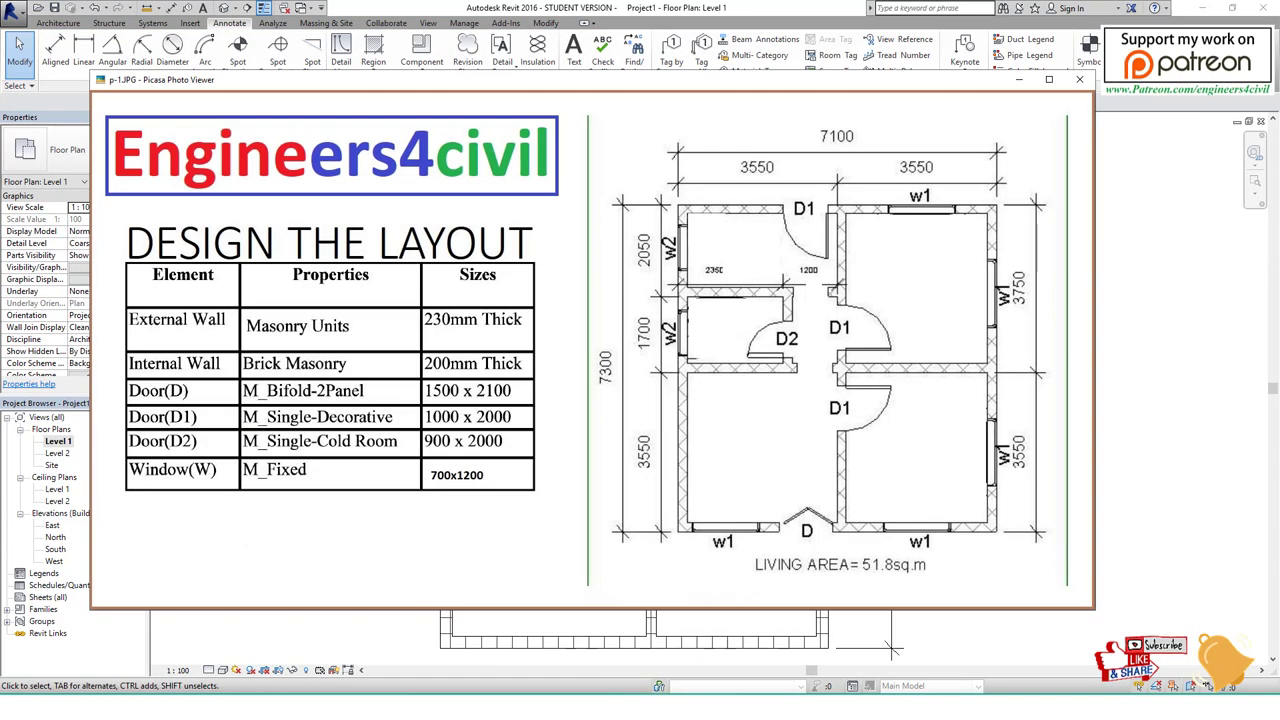
# Close the reference layout image after a final look, returning to the Revit plan.
pyautogui.press('Escape')
pyautogui.hotkey('alt', 'Tab')
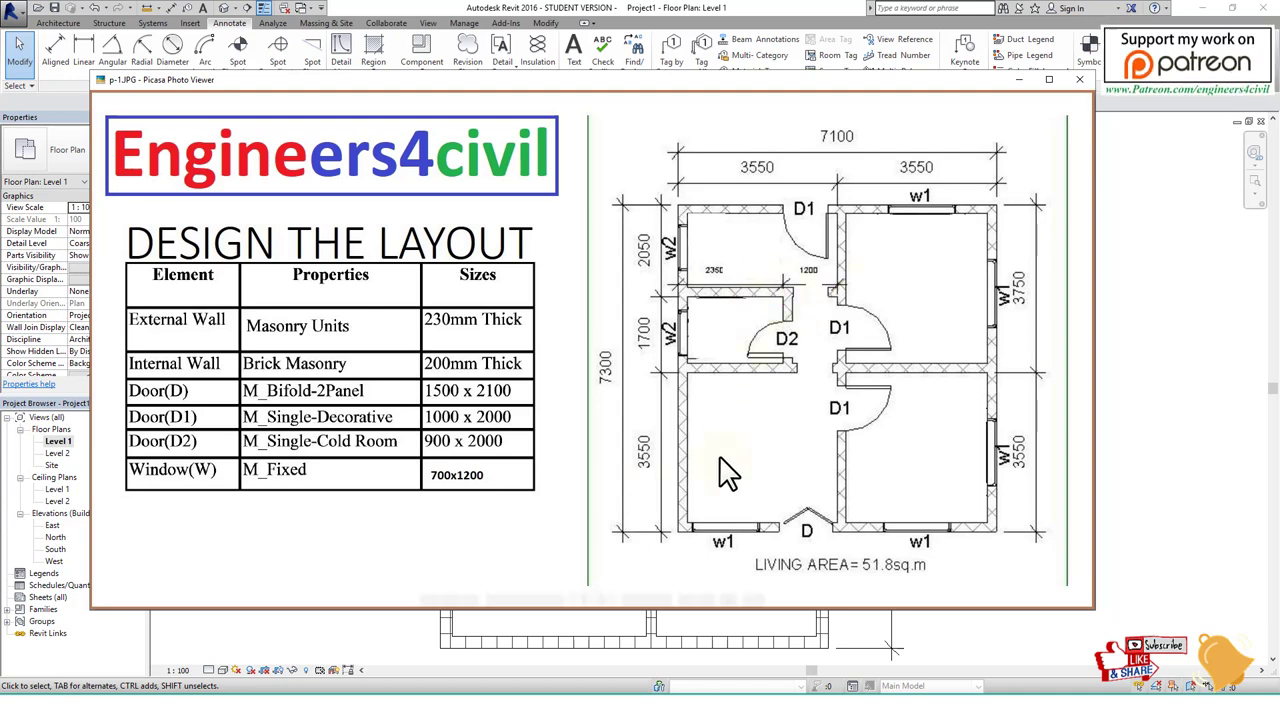
pyautogui.press('Escape')
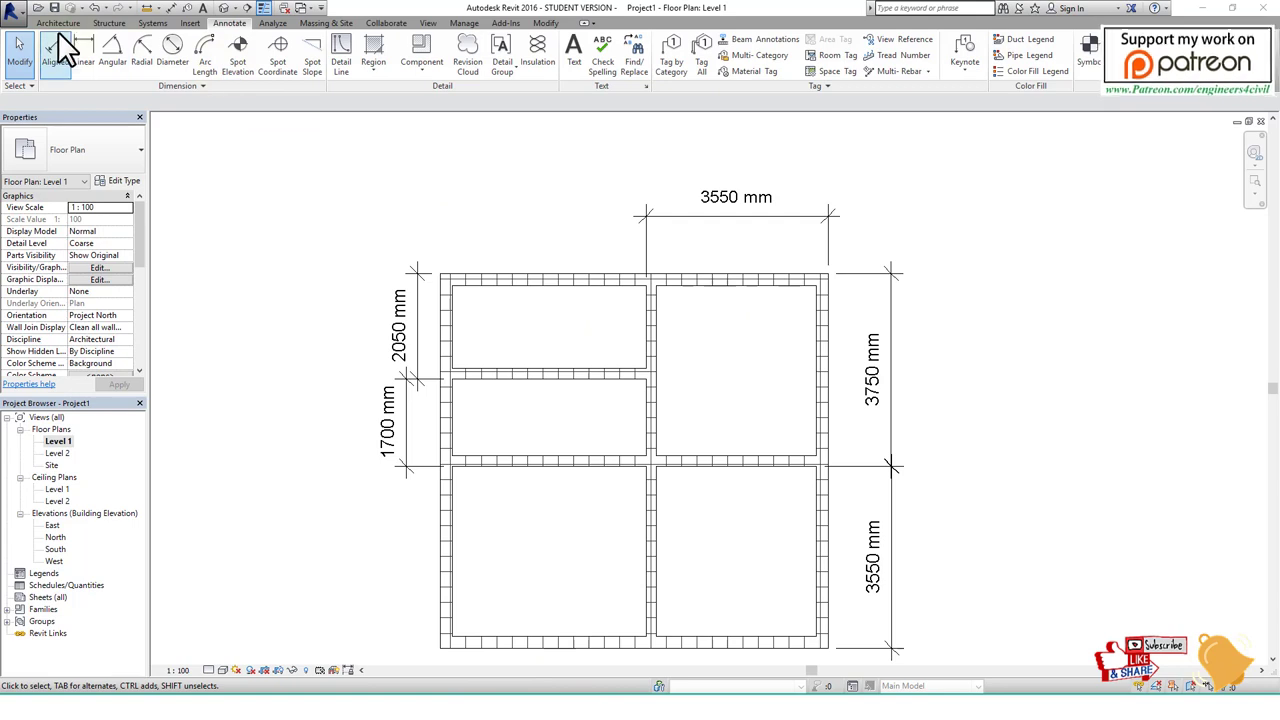
# Draw a vertical partition wall across the middle-left room.
pyautogui.click(58, 22)
pyautogui.click(57, 52)
pyautogui.click(649, 414)
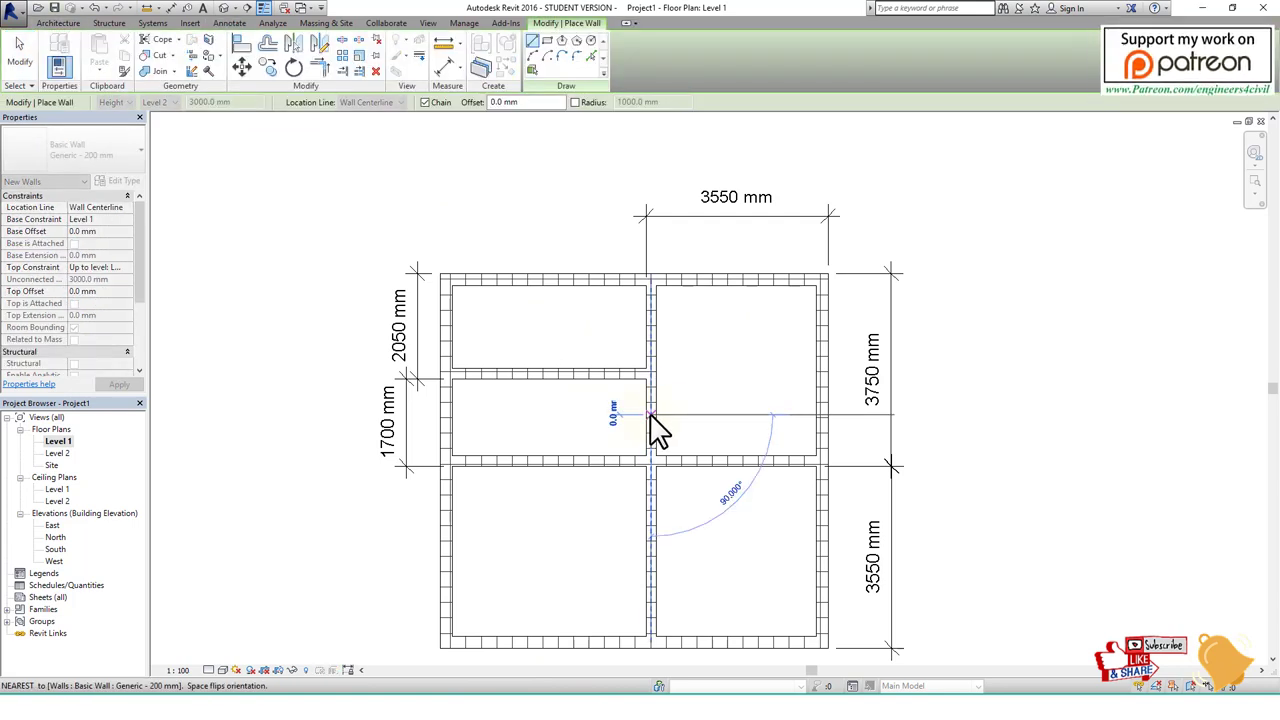
pyautogui.press('Escape')
pyautogui.click(591, 460)
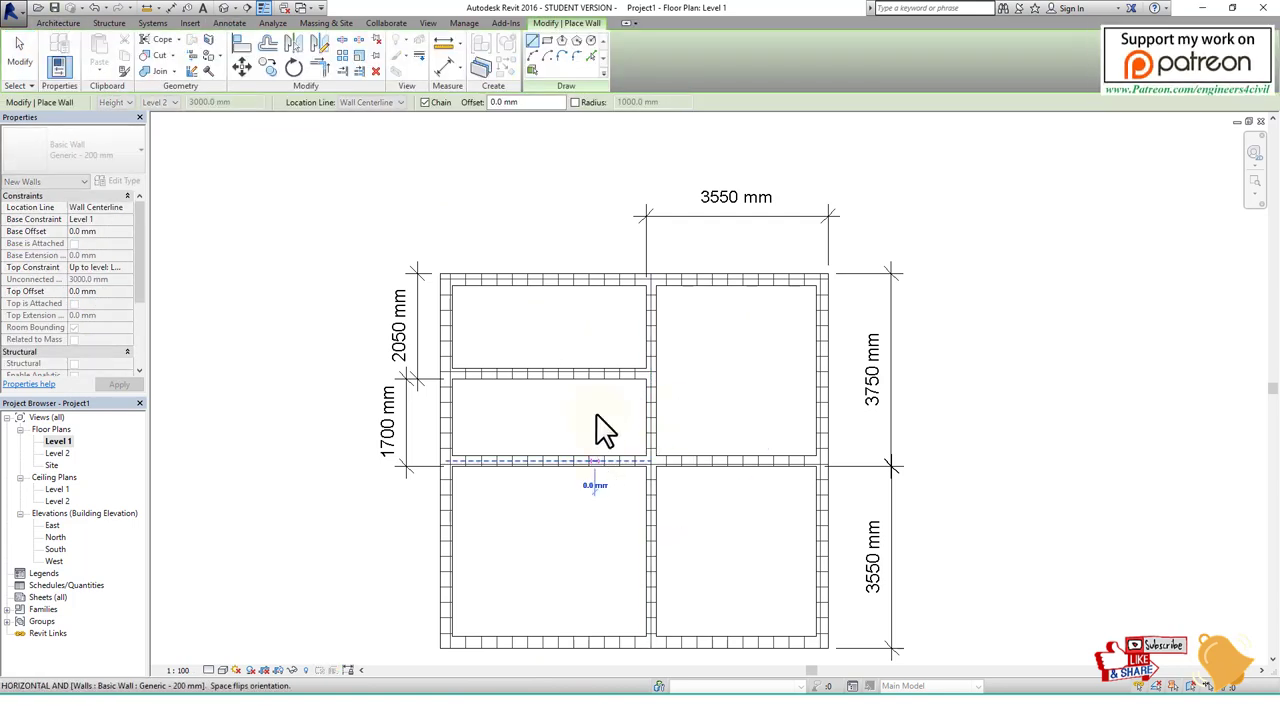
pyautogui.click(591, 372)
pyautogui.press('Escape')
pyautogui.press('Escape')
pyautogui.click(597, 400)
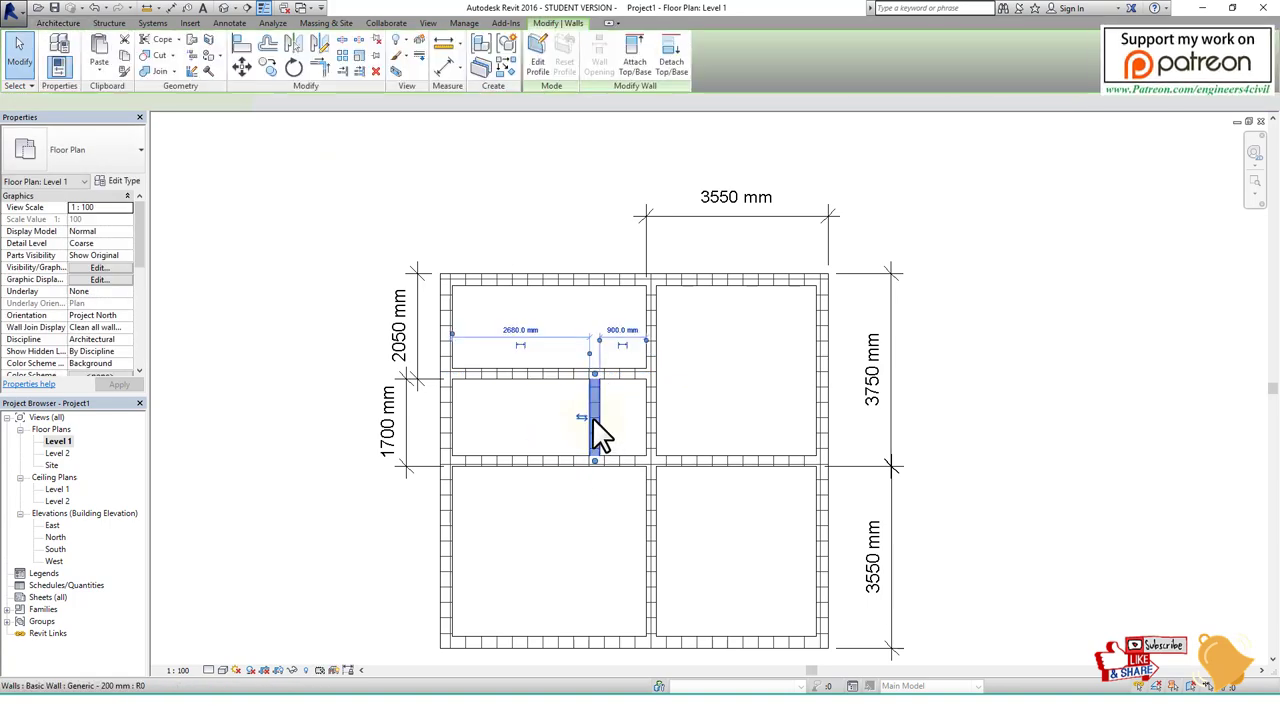
# Reposition the new partition 1200 mm from the central wall's face, replacing 1100 mm.
pyautogui.scroll(2, 632, 405)
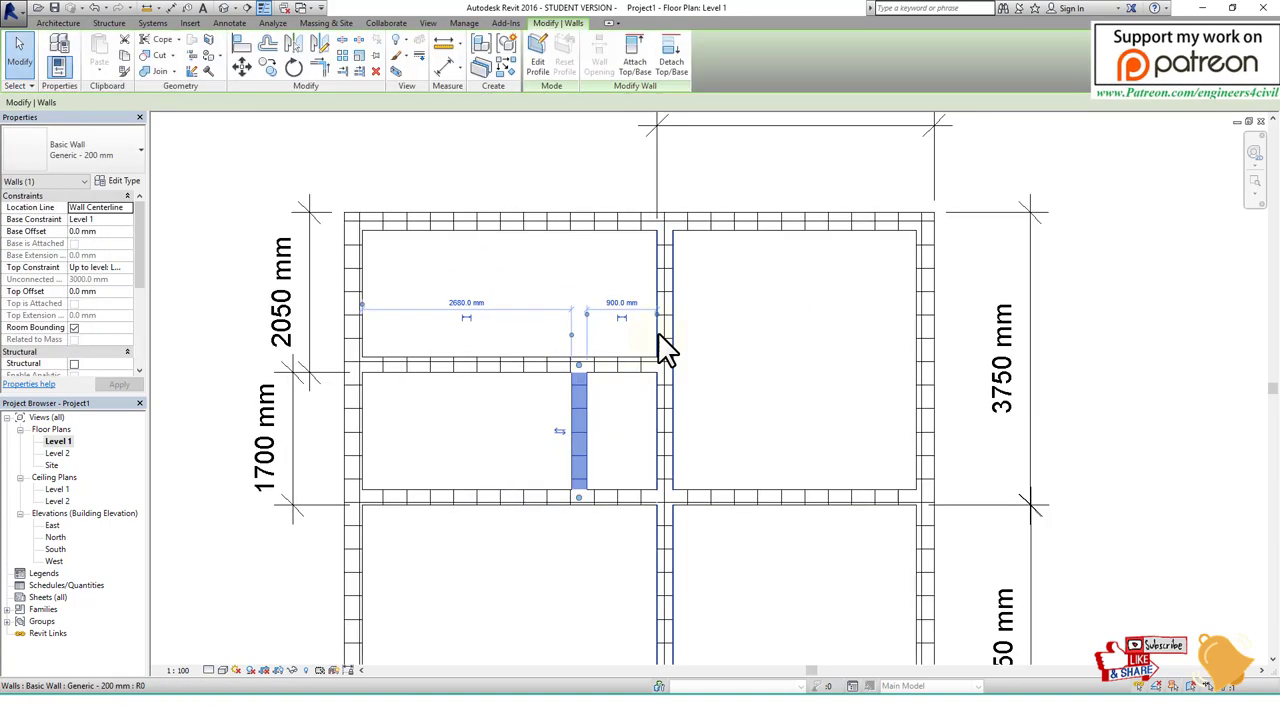
pyautogui.click(590, 333)
pyautogui.click(610, 303)
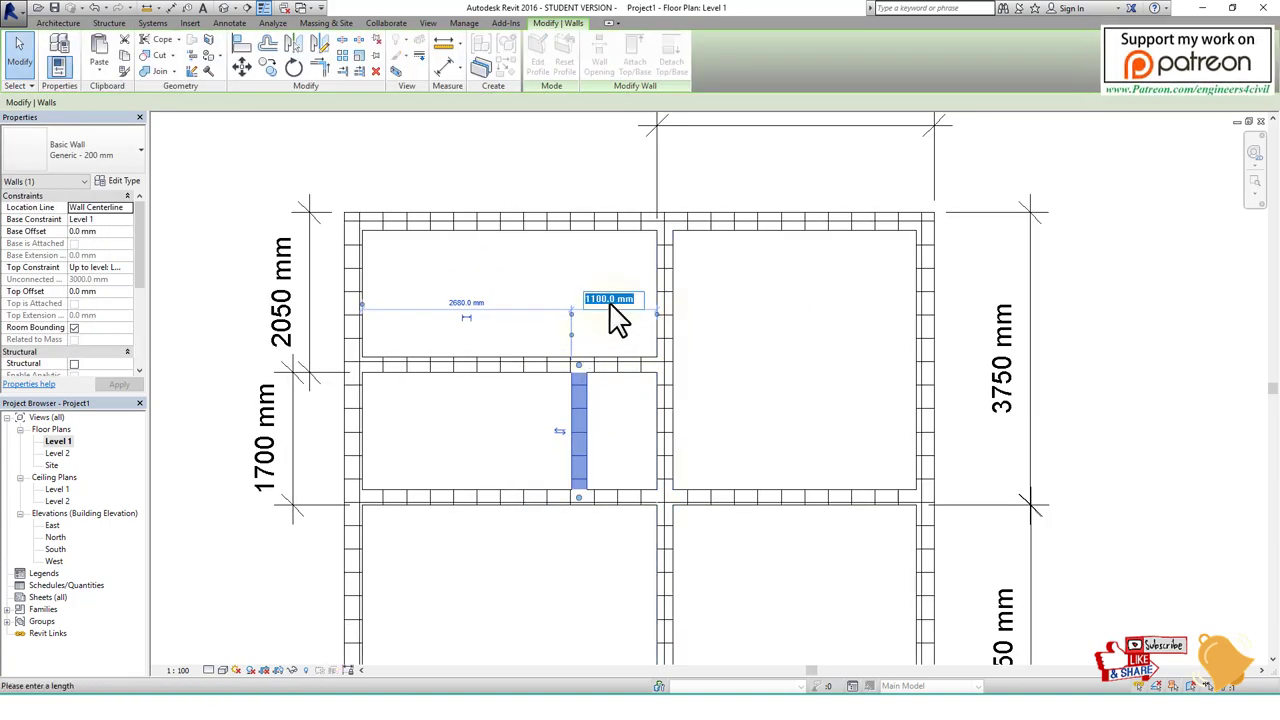
pyautogui.write('0')
pyautogui.press('Return')
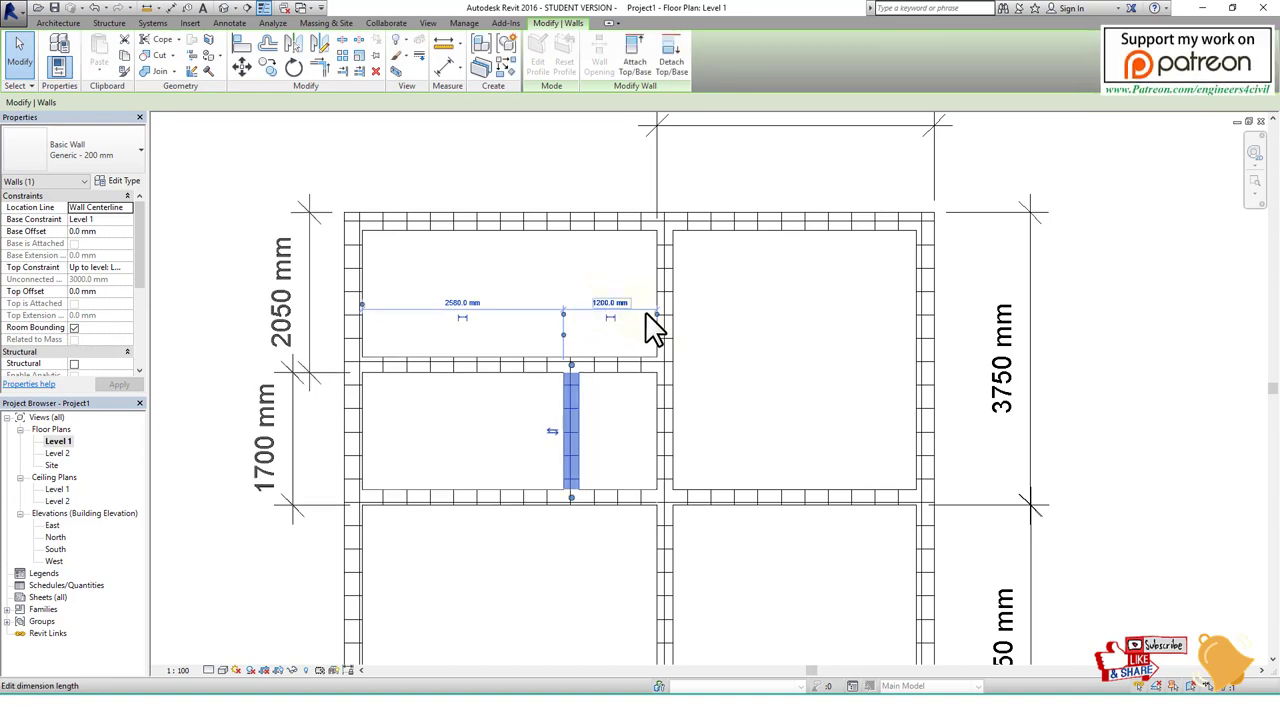
pyautogui.press('Escape')
pyautogui.scroll(-3, 738, 378)
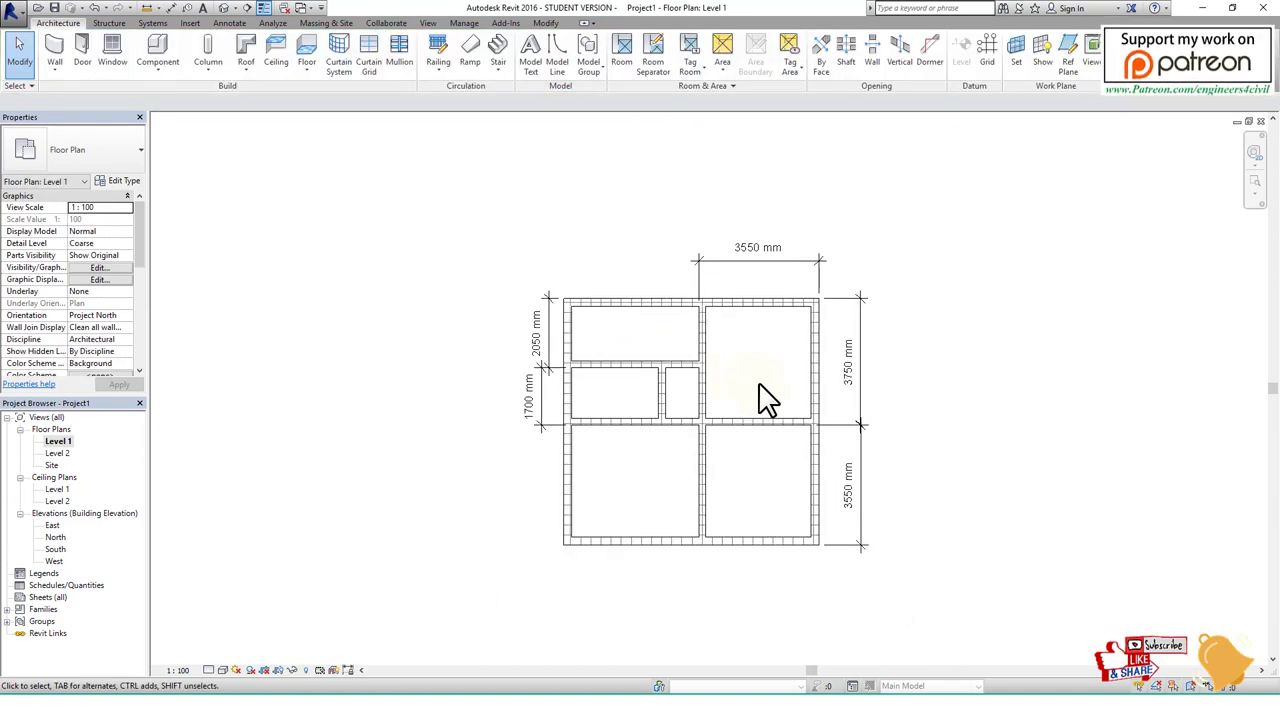
pyautogui.scroll(2, 740, 390)
# Compare the Revit plan against the reference layout image.
pyautogui.hotkey('alt', 'Tab')
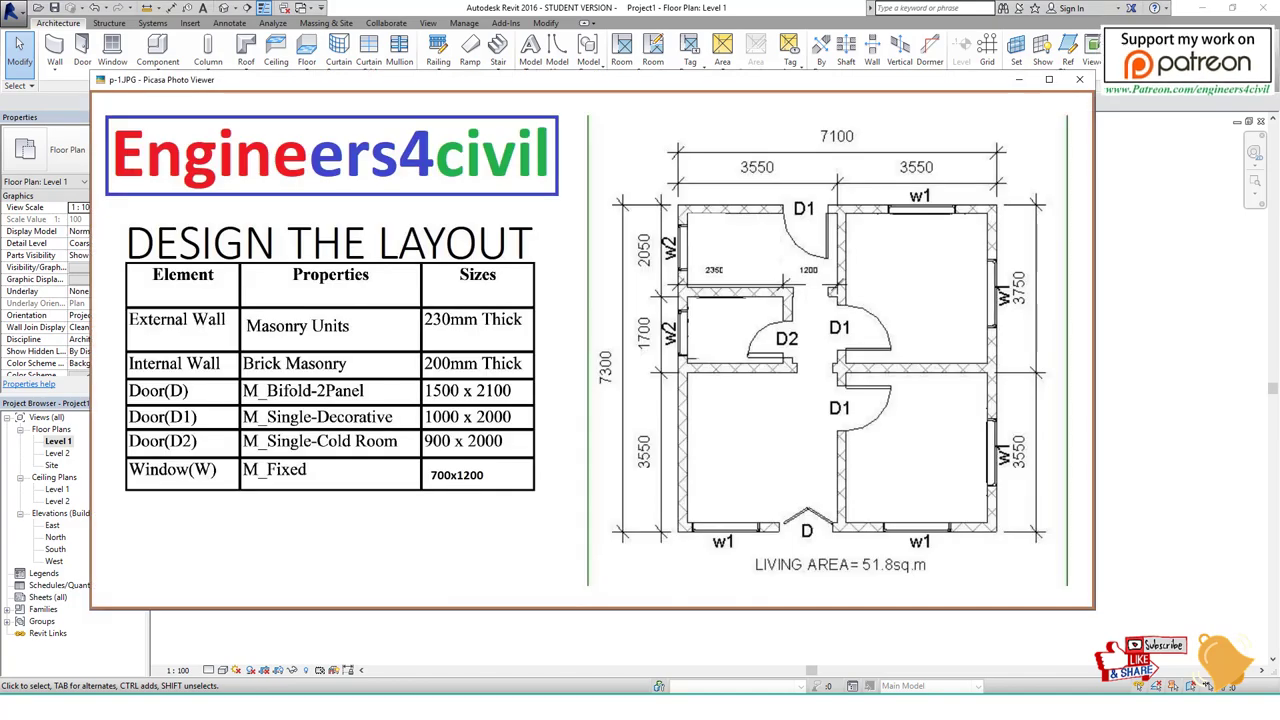
pyautogui.hotkey('alt', 'Tab')
pyautogui.hotkey('alt', 'Tab')
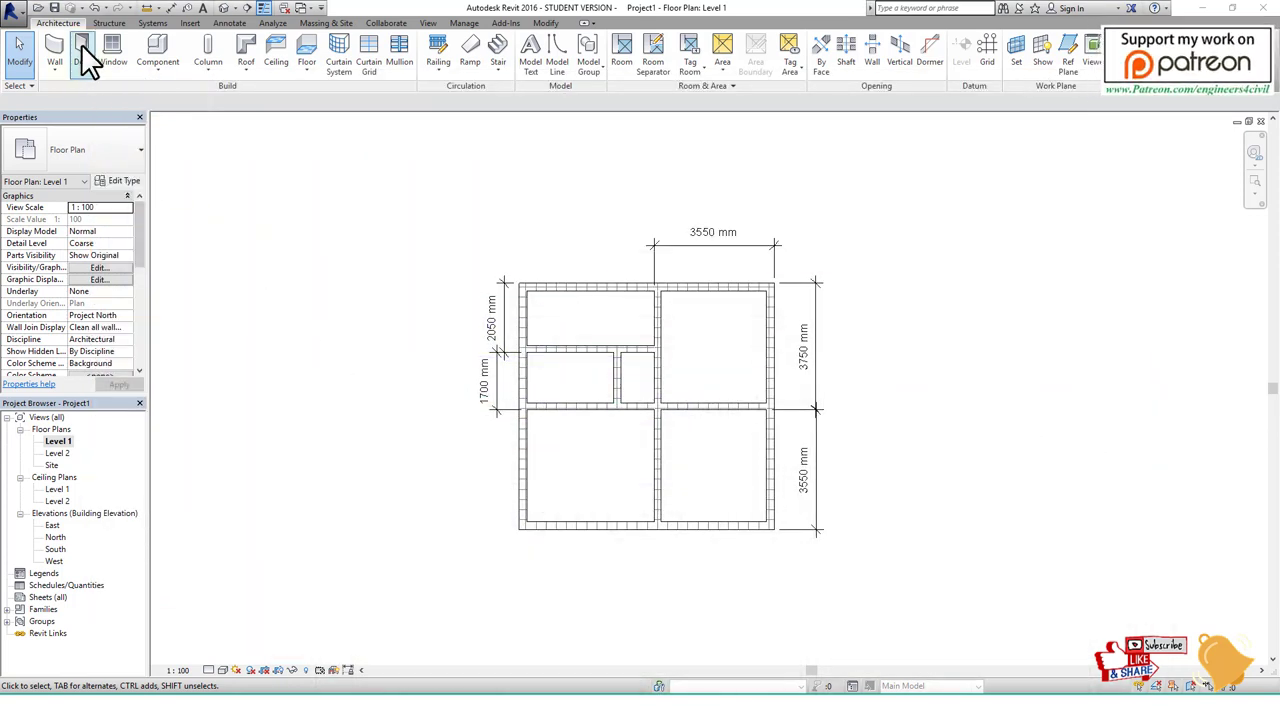
# Start placing a door and review the available door types.
pyautogui.click(82, 47)
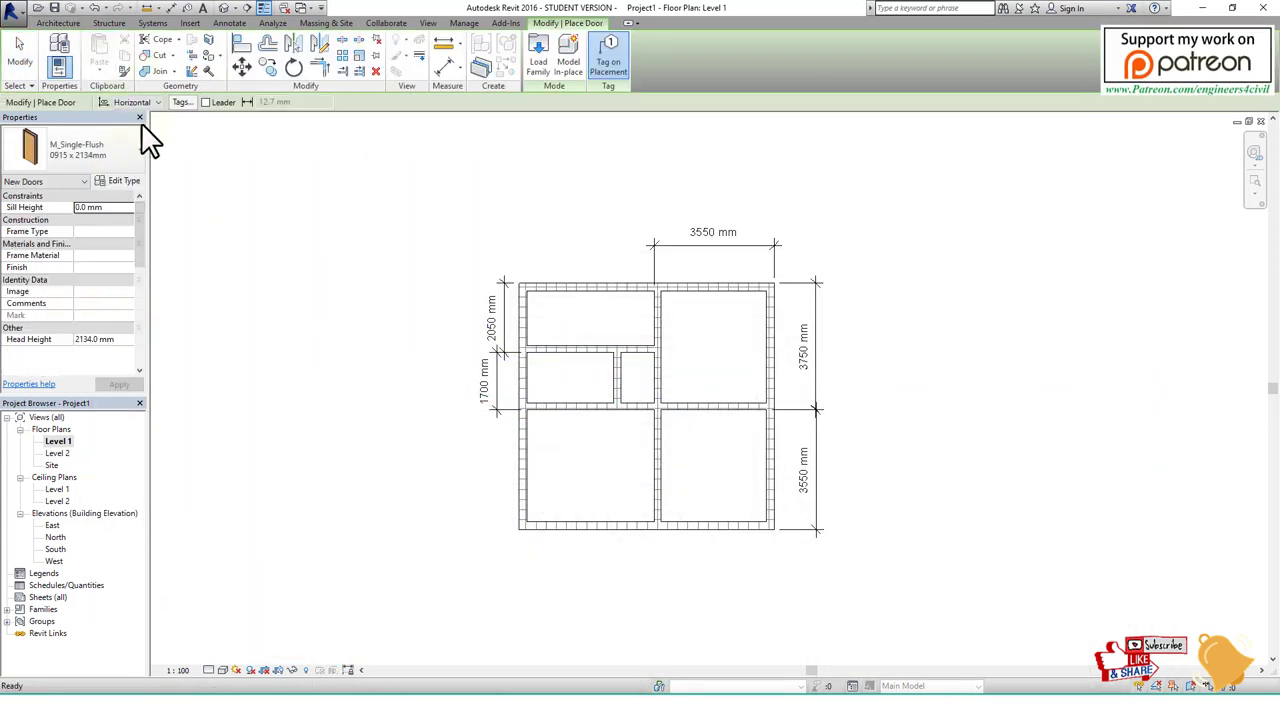
pyautogui.click(131, 155)
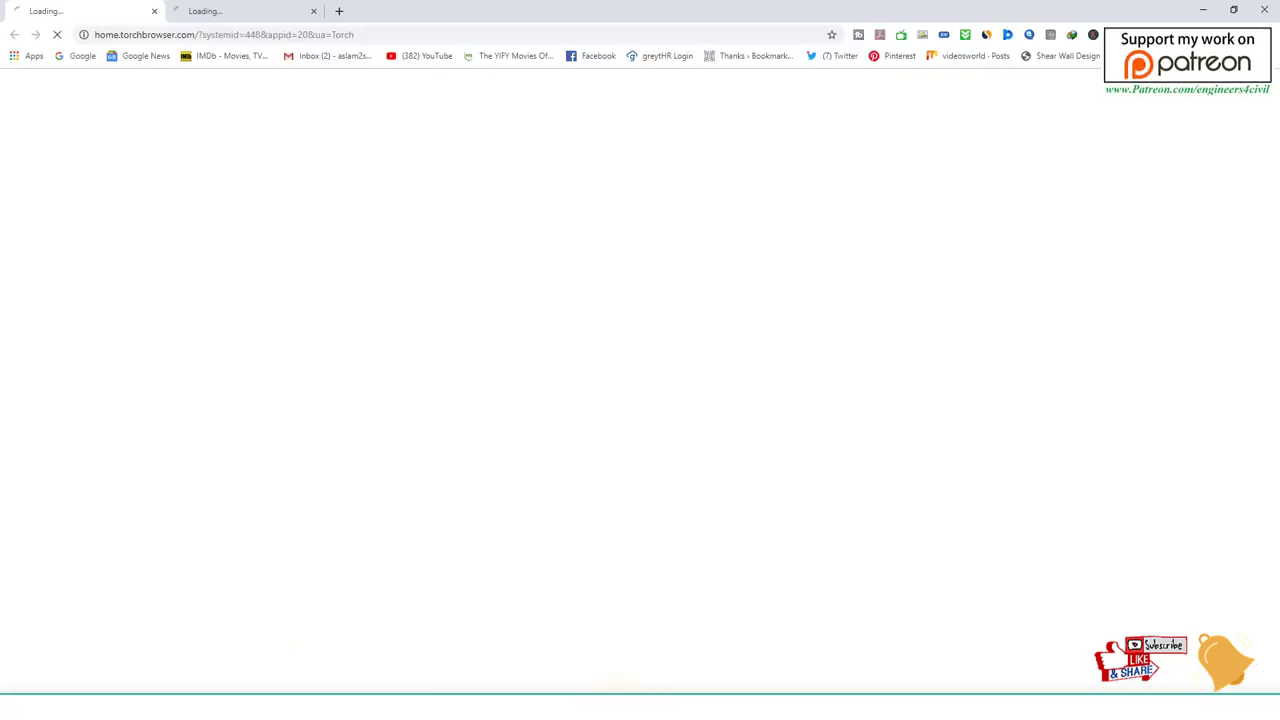
# Search the web for 'm bifold revit'.
pyautogui.click(420, 41)
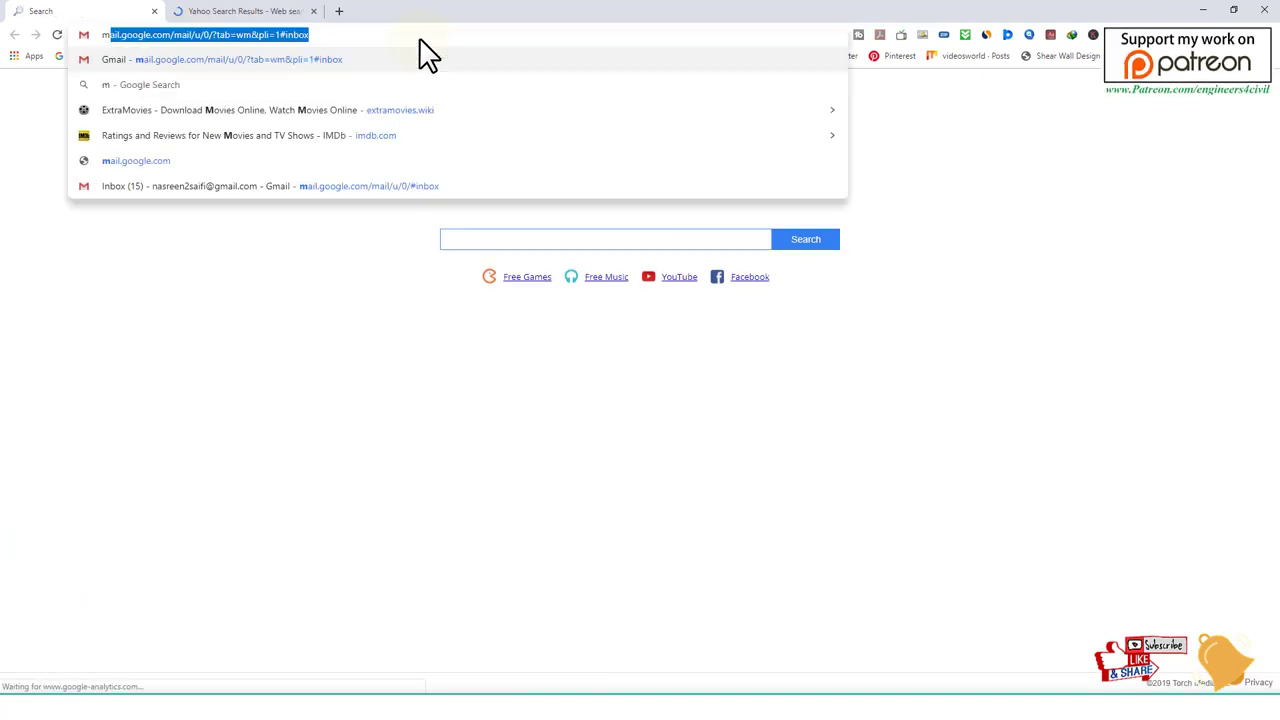
pyautogui.write('m bifold')
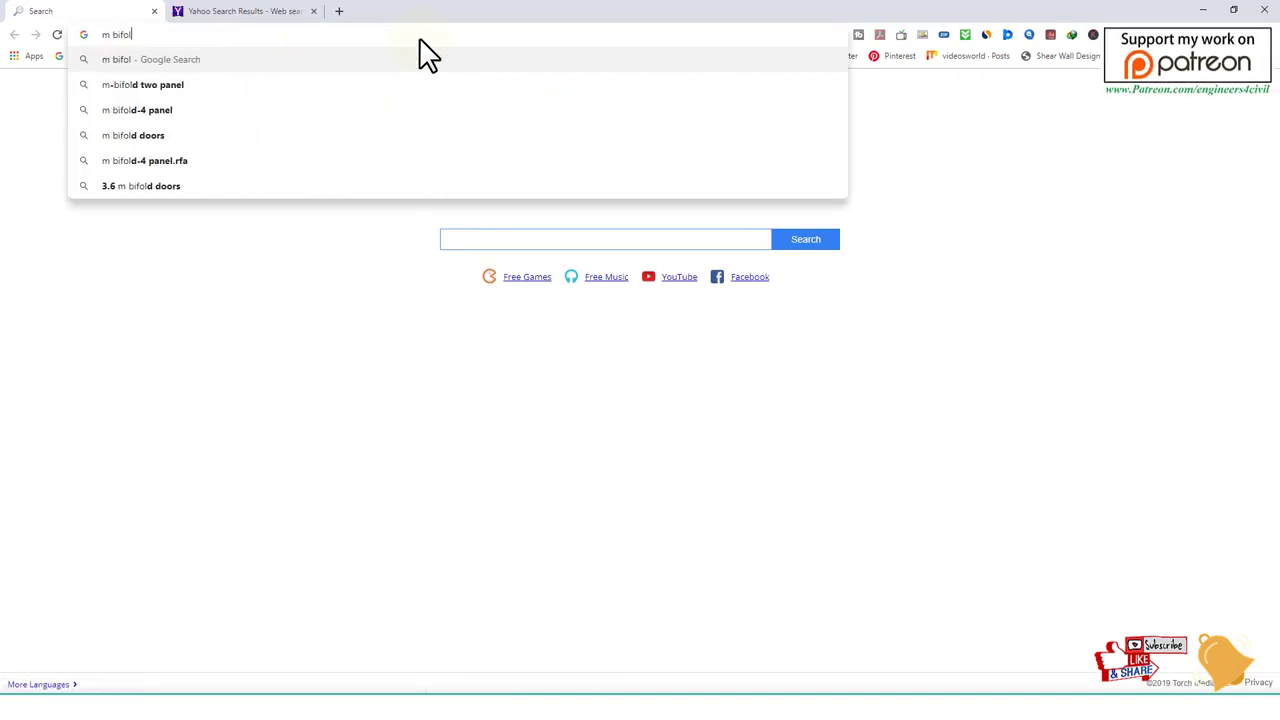
pyautogui.press('Return')
pyautogui.click(313, 11)
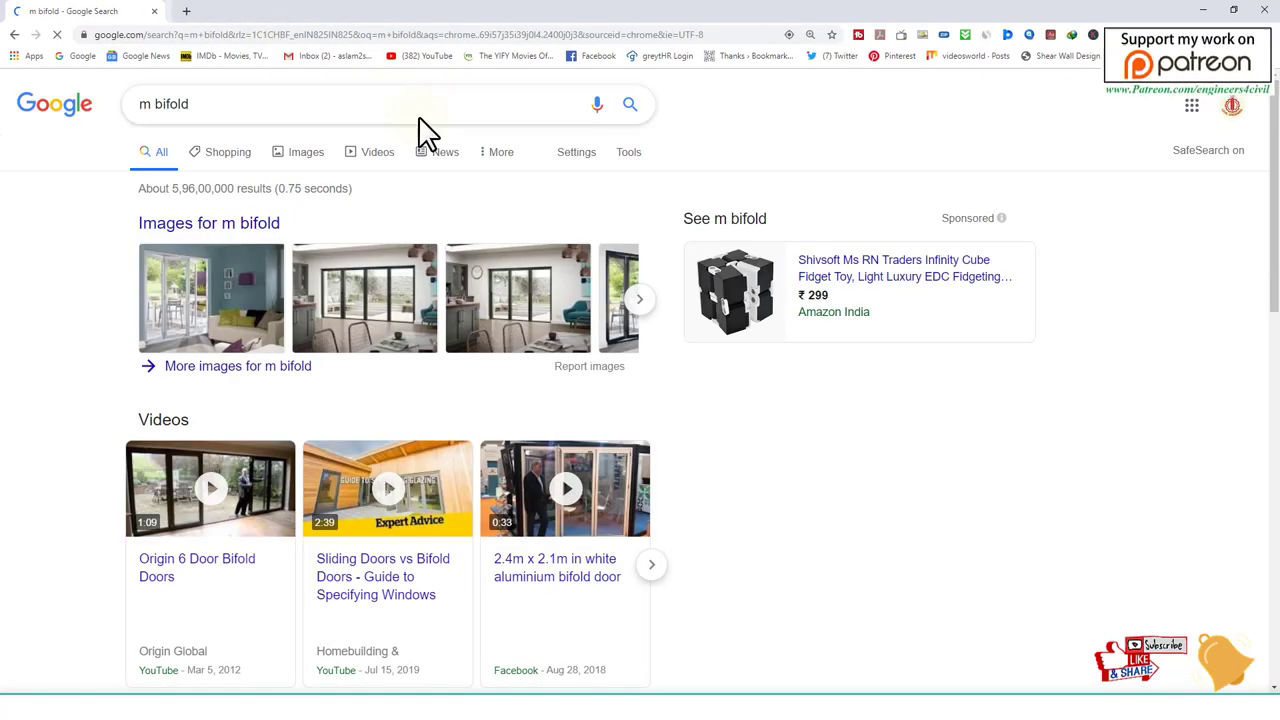
pyautogui.click(285, 102)
pyautogui.write('re')
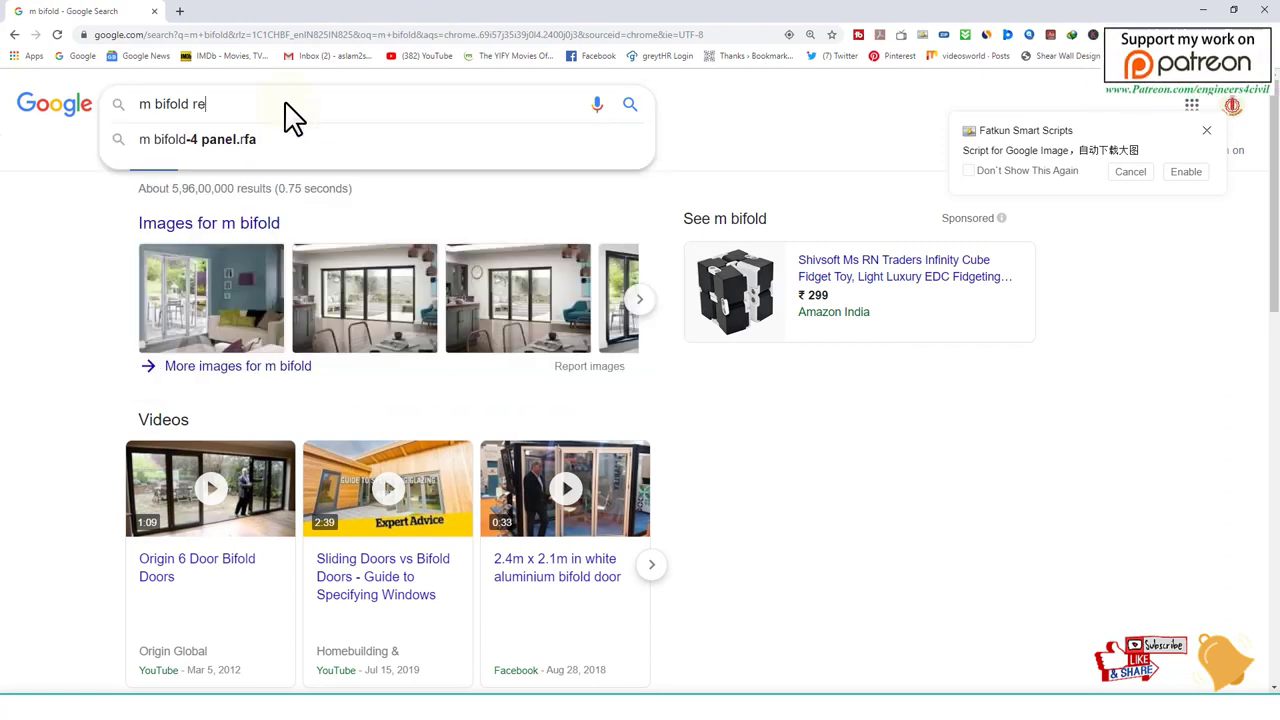
pyautogui.write('vit\\')
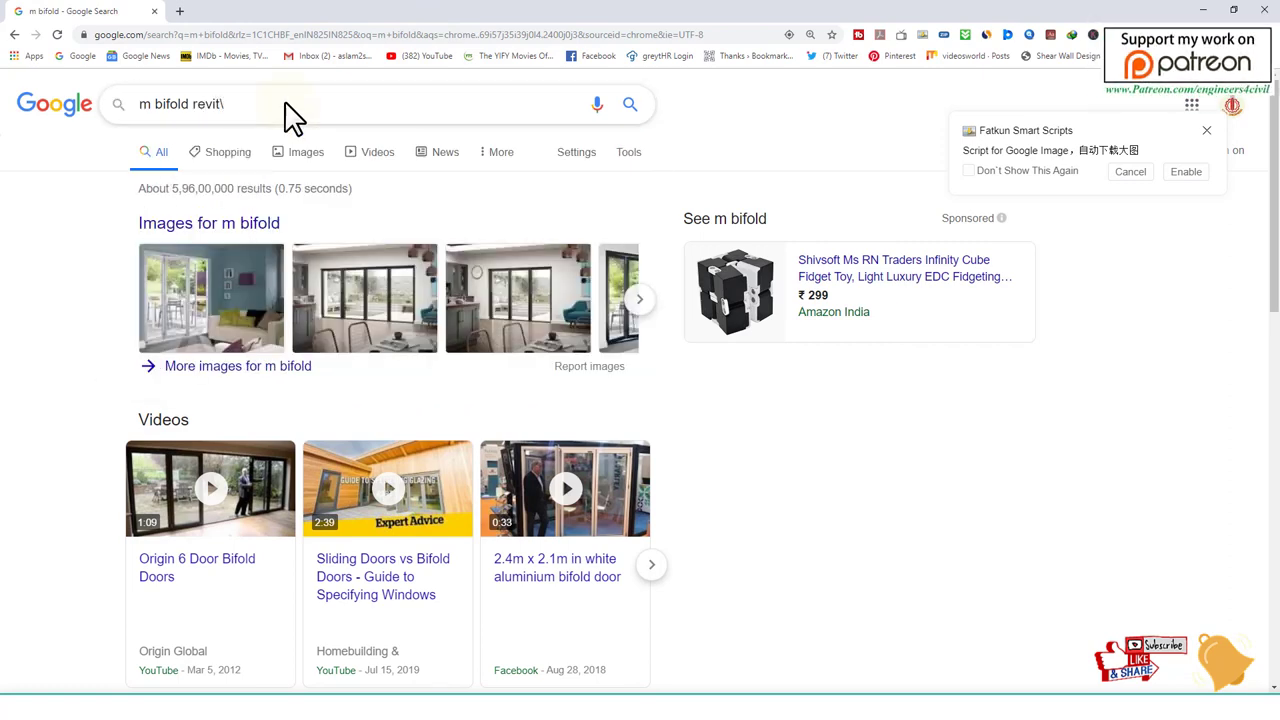
pyautogui.press('BackSpace')
pyautogui.press('Return')
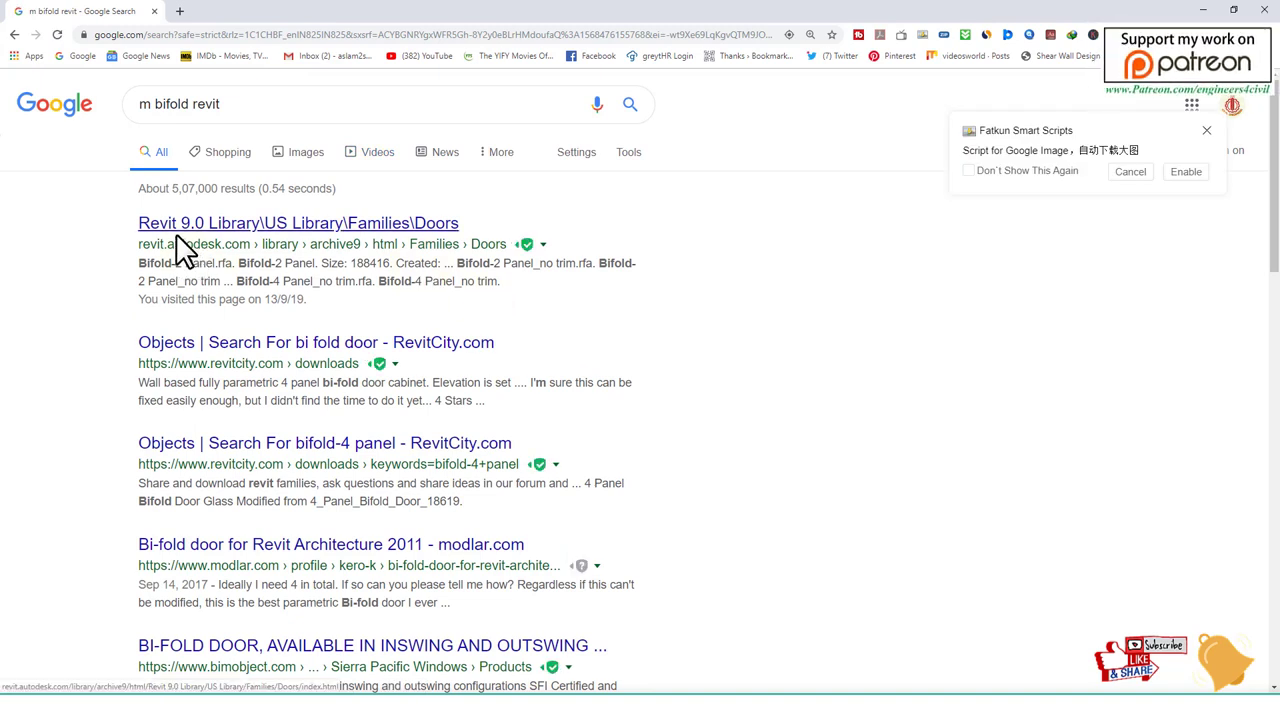
# Download Bifold-2 Panel from the Revit 9.0 library Doors page.
pyautogui.click(254, 226)
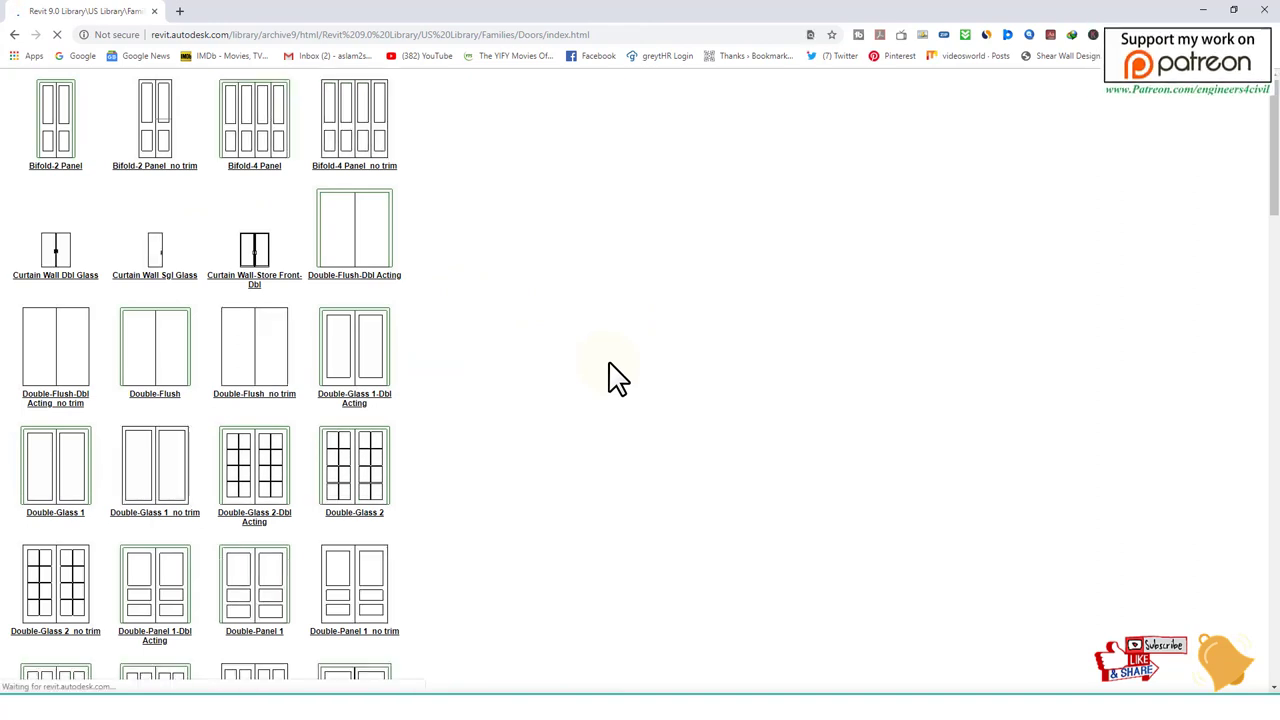
pyautogui.hotkey('ctrl', 'f')
pyautogui.write('bifol')
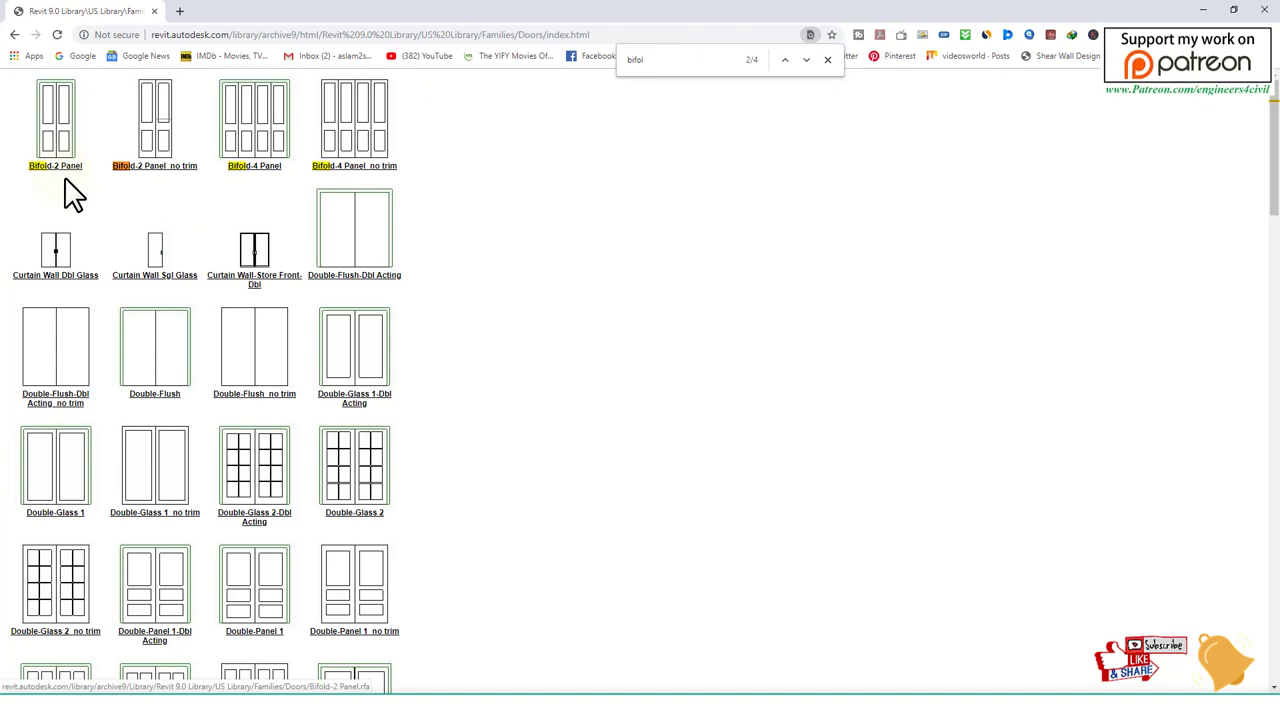
pyautogui.scroll(-1, 66, 185)
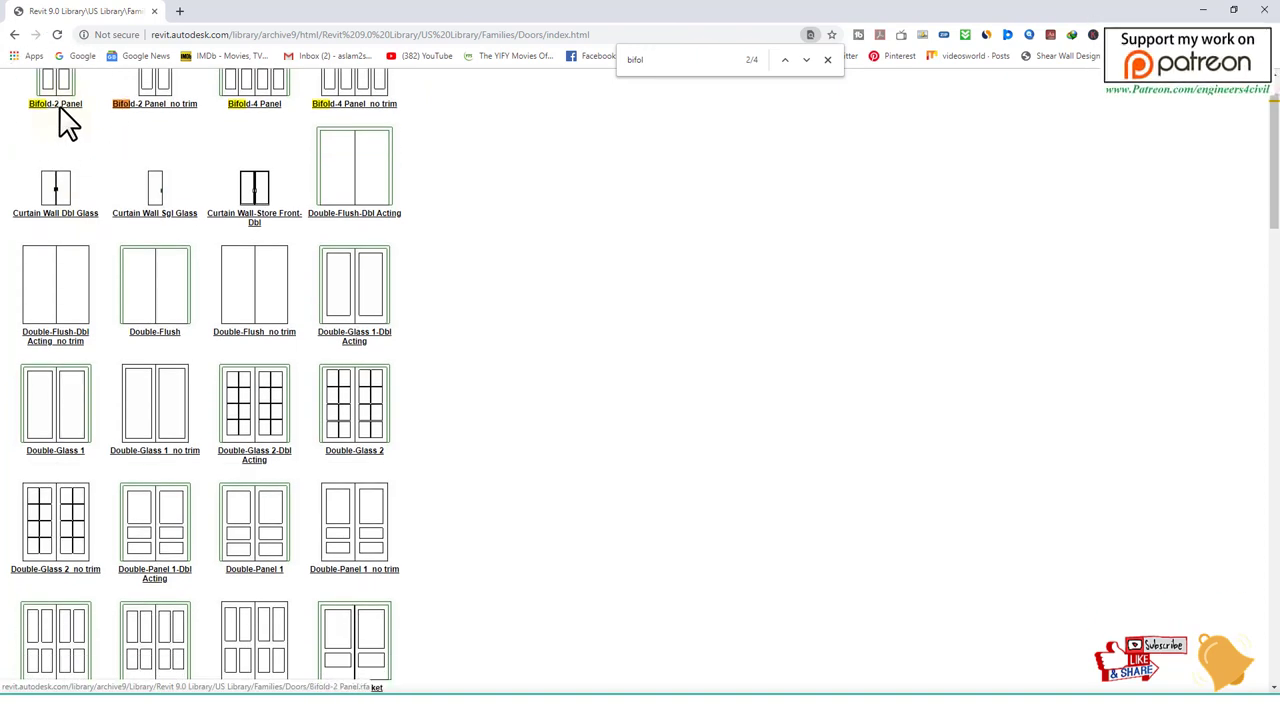
pyautogui.click(57, 108)
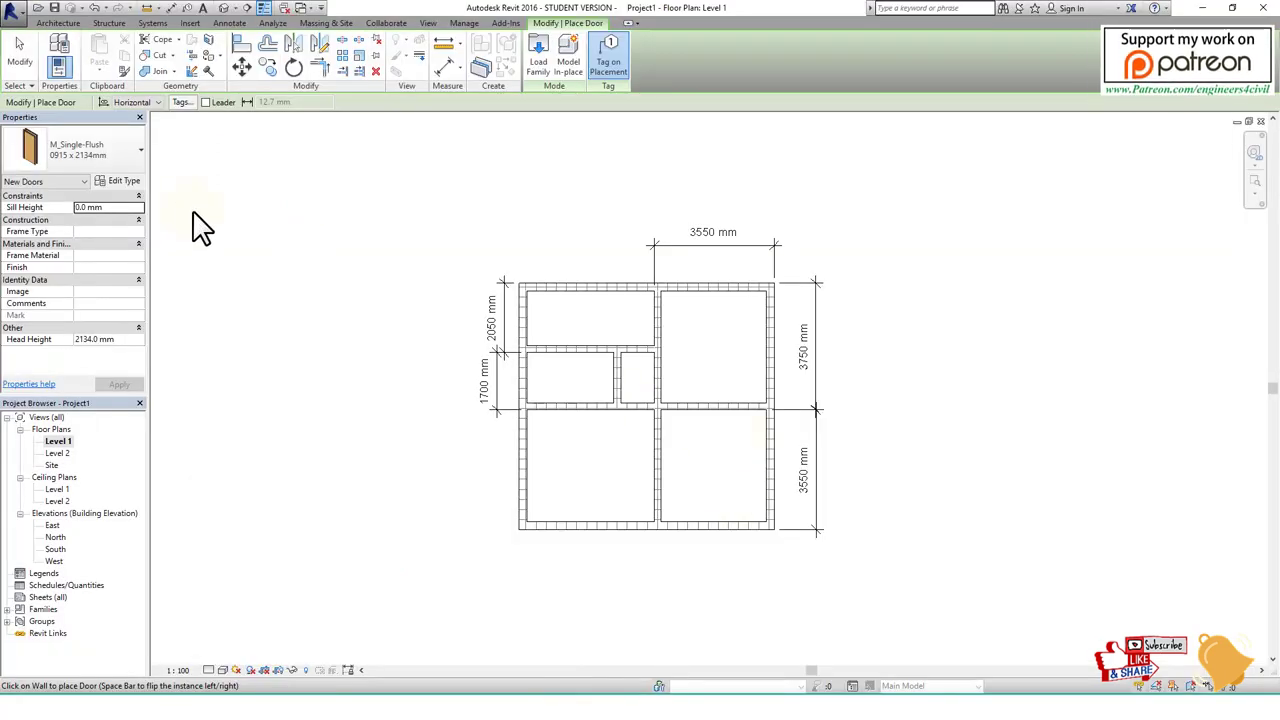
# Open the door's Type Properties and browse for a family file to load.
pyautogui.click(120, 181)
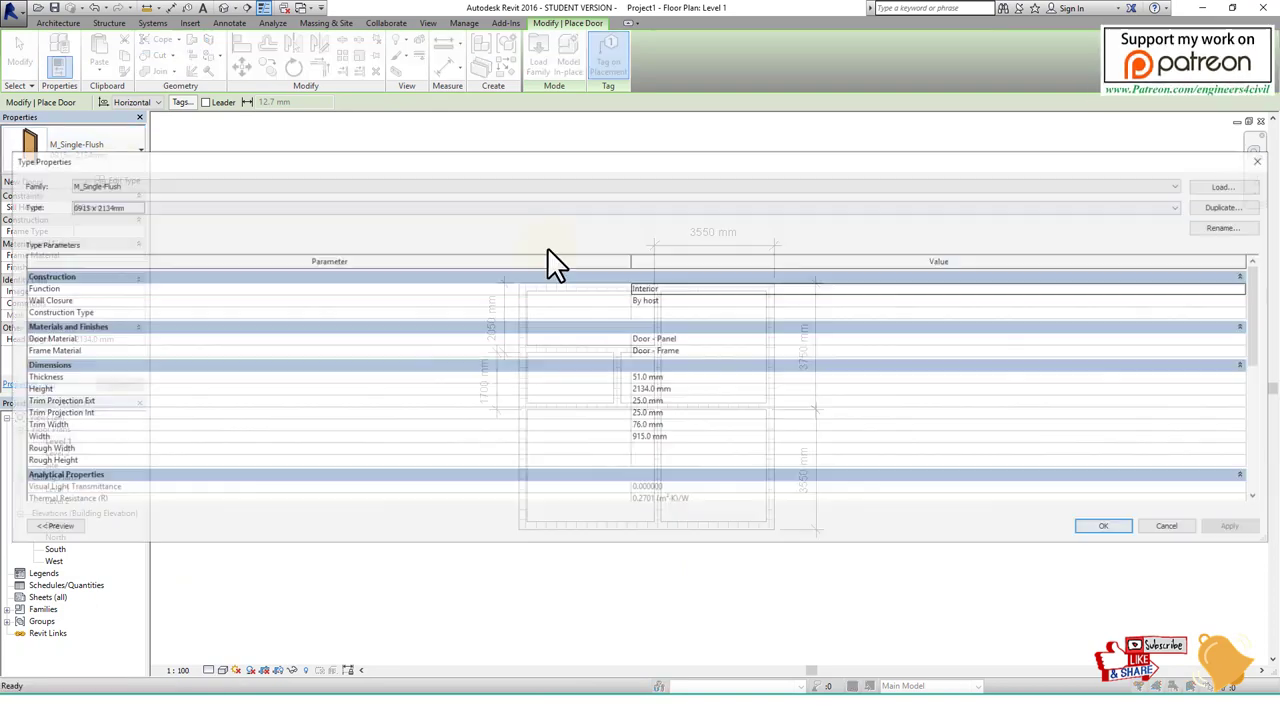
pyautogui.click(1245, 184)
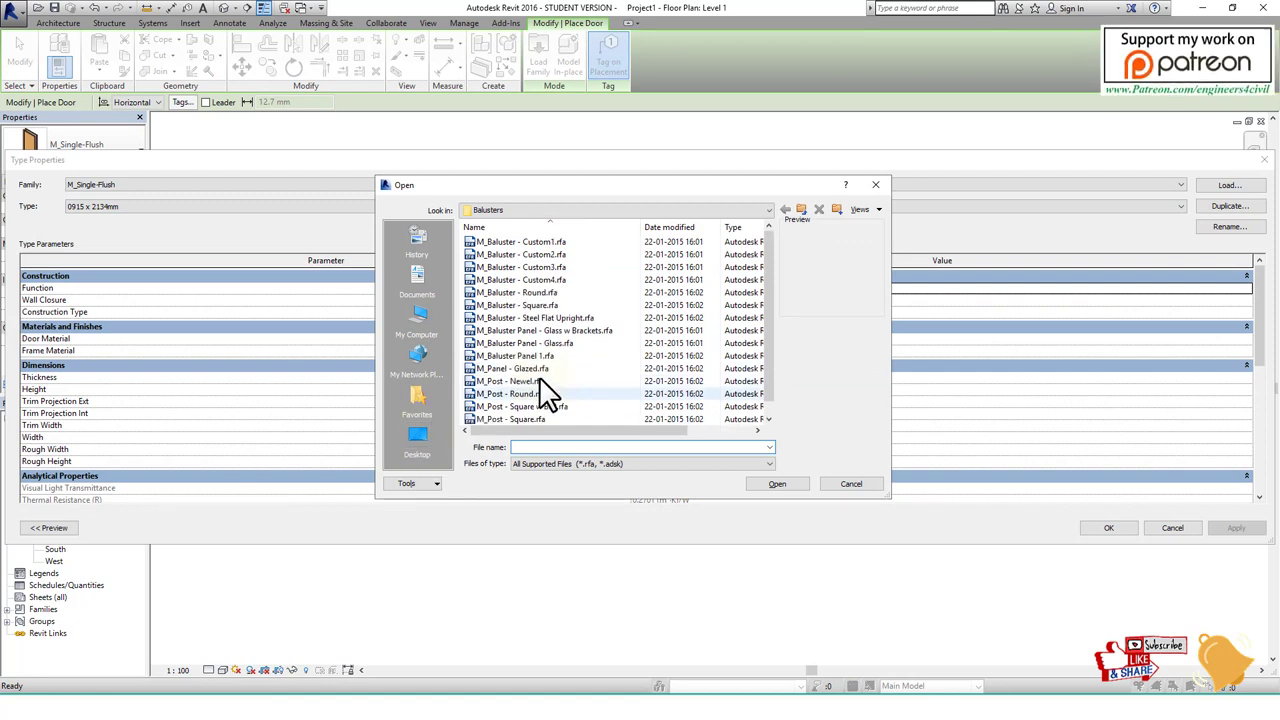
# Browse the US Metric Doors > Residential folder, then move to This PC.
pyautogui.click(800, 210)
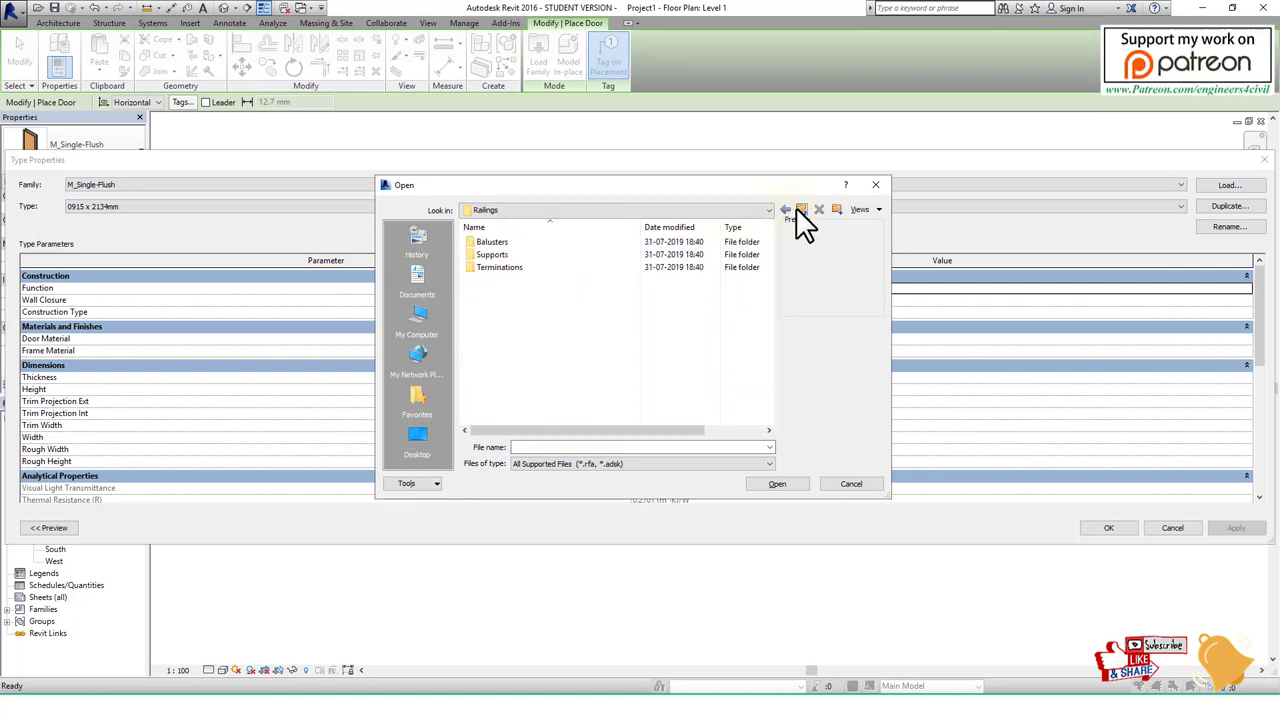
pyautogui.click(799, 210)
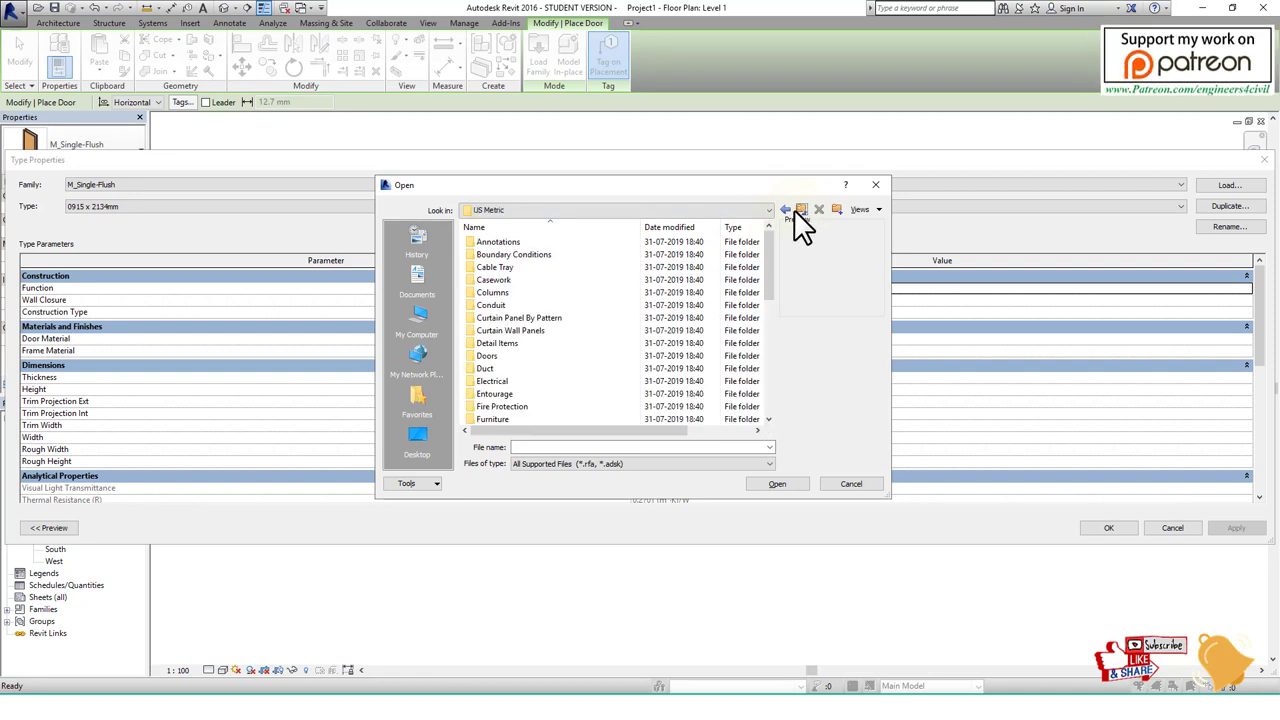
pyautogui.doubleClick(500, 356)
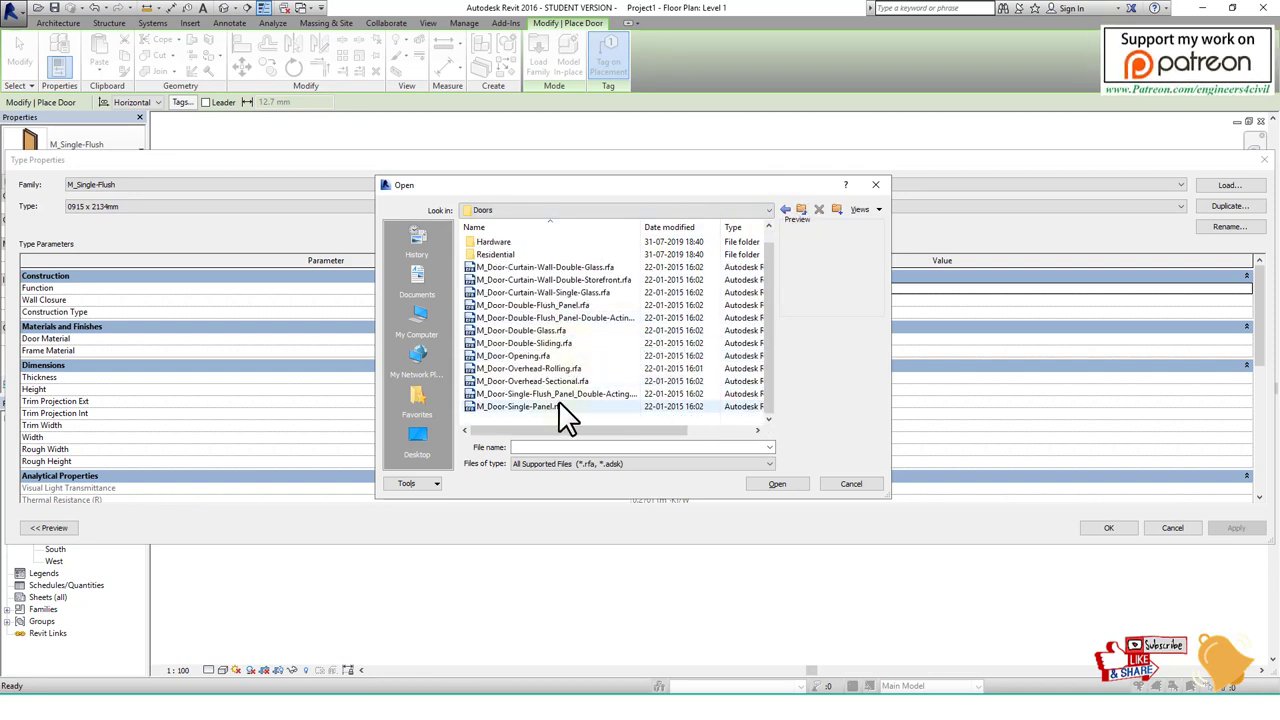
pyautogui.doubleClick(509, 262)
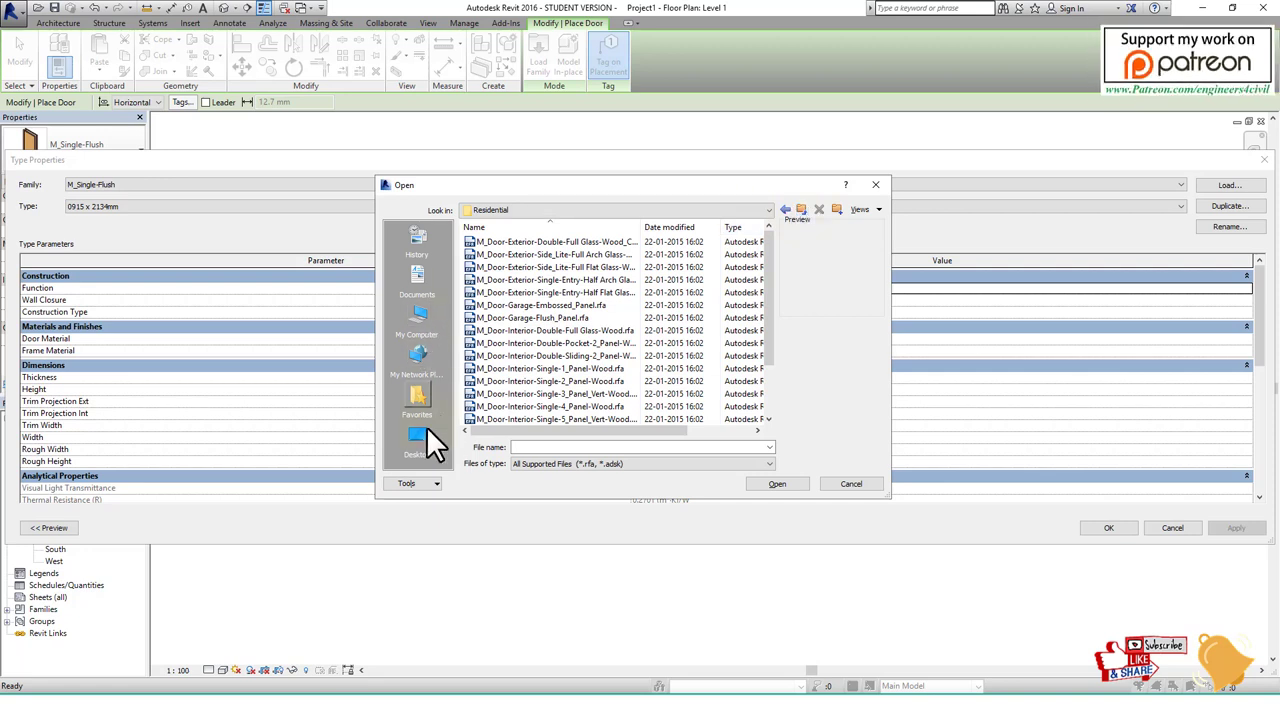
pyautogui.click(421, 314)
pyautogui.scroll(-1, 560, 360)
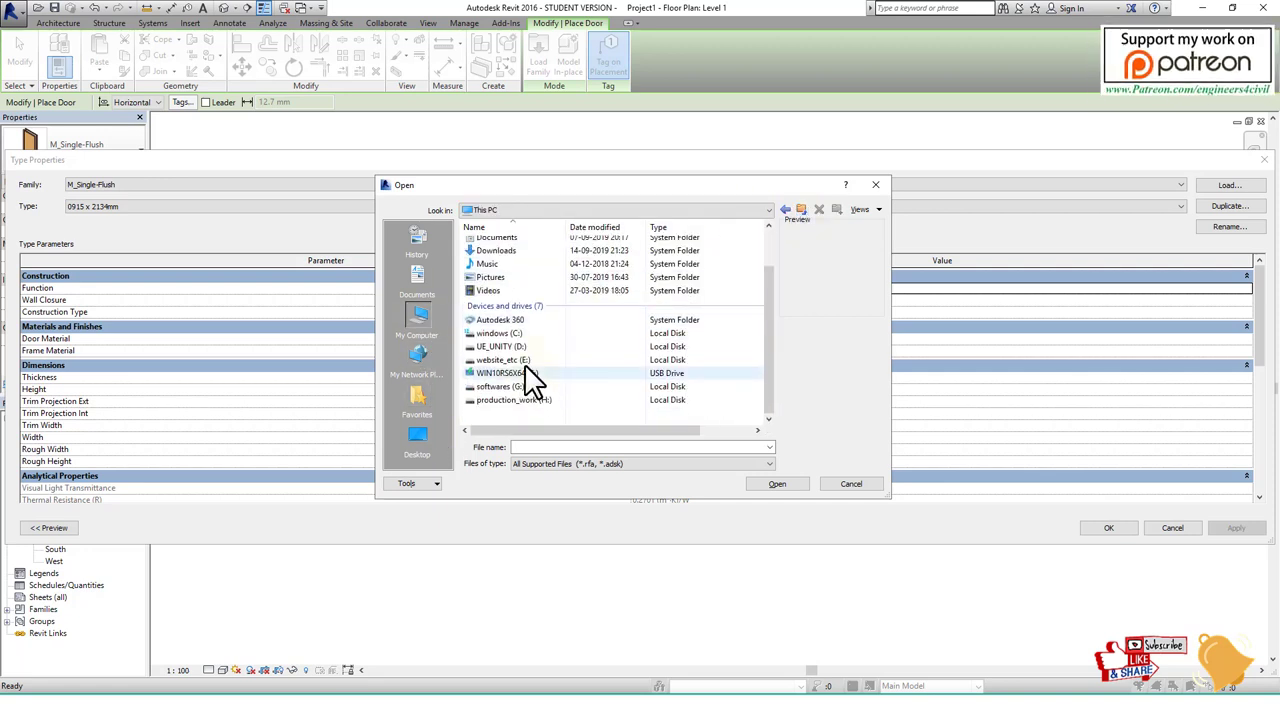
# Load Bifold-2 Panel.rfa from H: > Youtube > lib > door, continuing without saving.
pyautogui.doubleClick(520, 399)
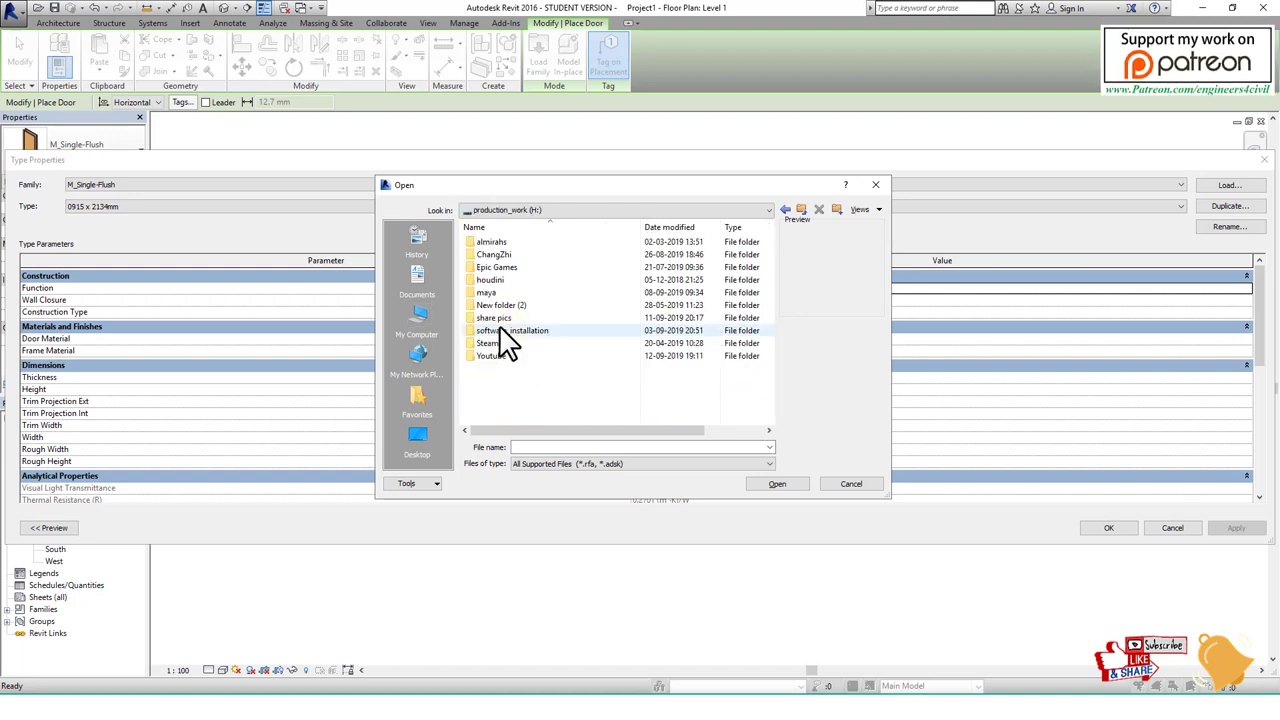
pyautogui.doubleClick(500, 355)
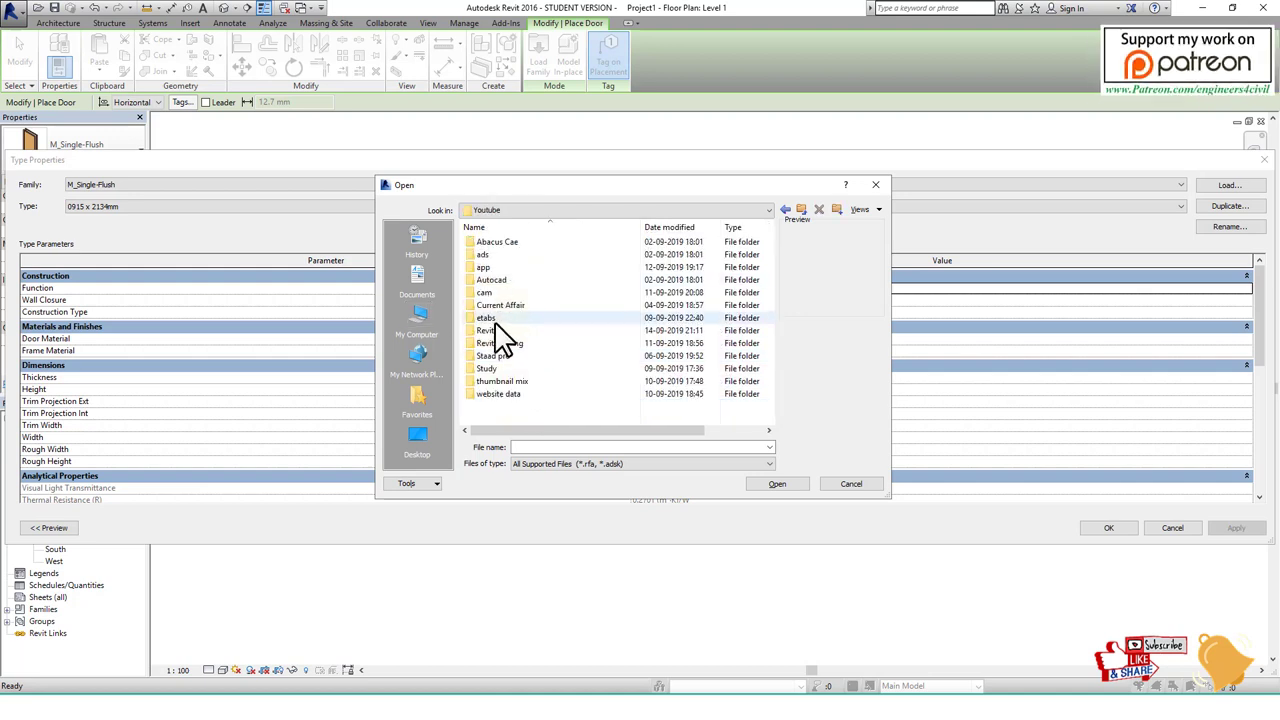
pyautogui.doubleClick(497, 333)
pyautogui.doubleClick(508, 279)
pyautogui.doubleClick(502, 269)
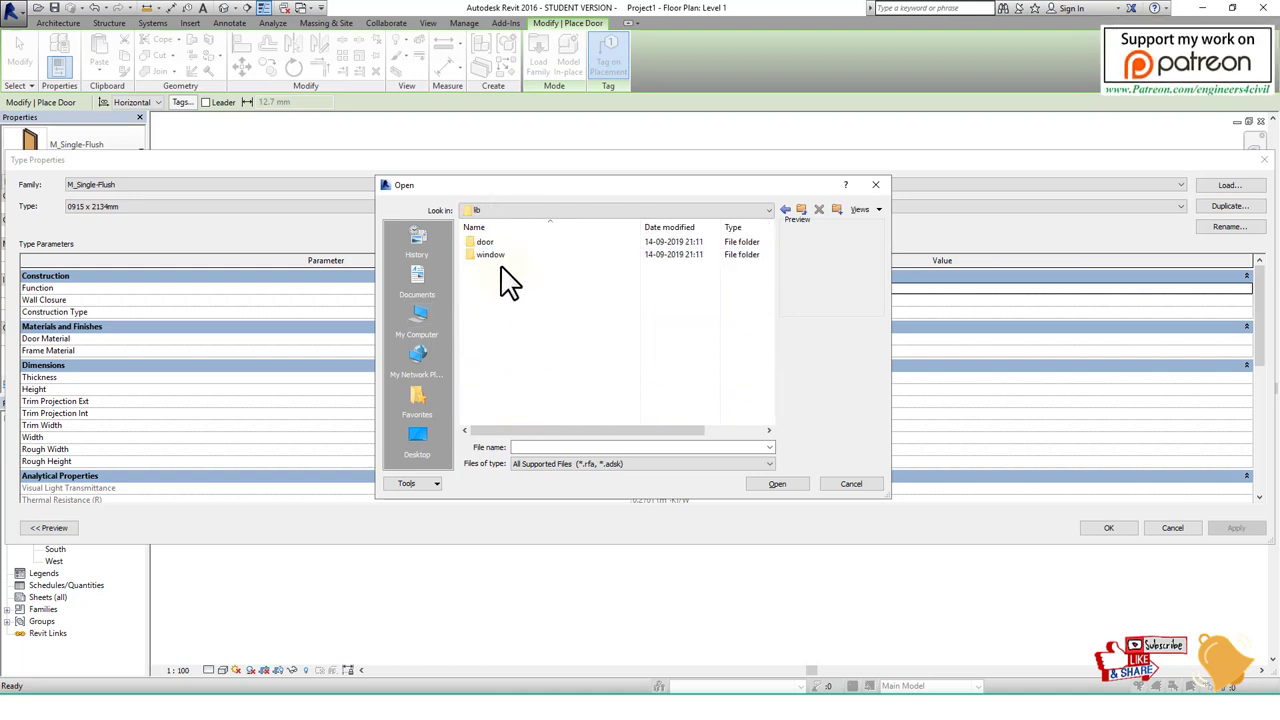
pyautogui.doubleClick(488, 243)
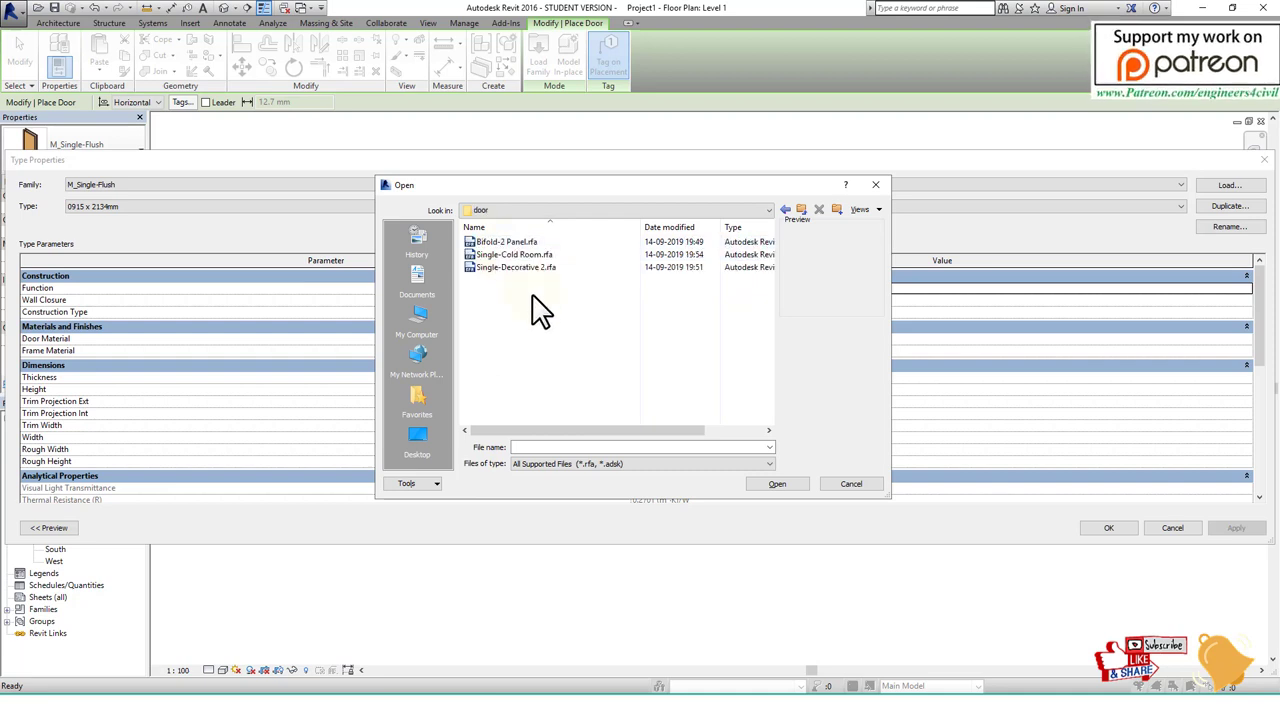
pyautogui.click(510, 243)
pyautogui.click(777, 483)
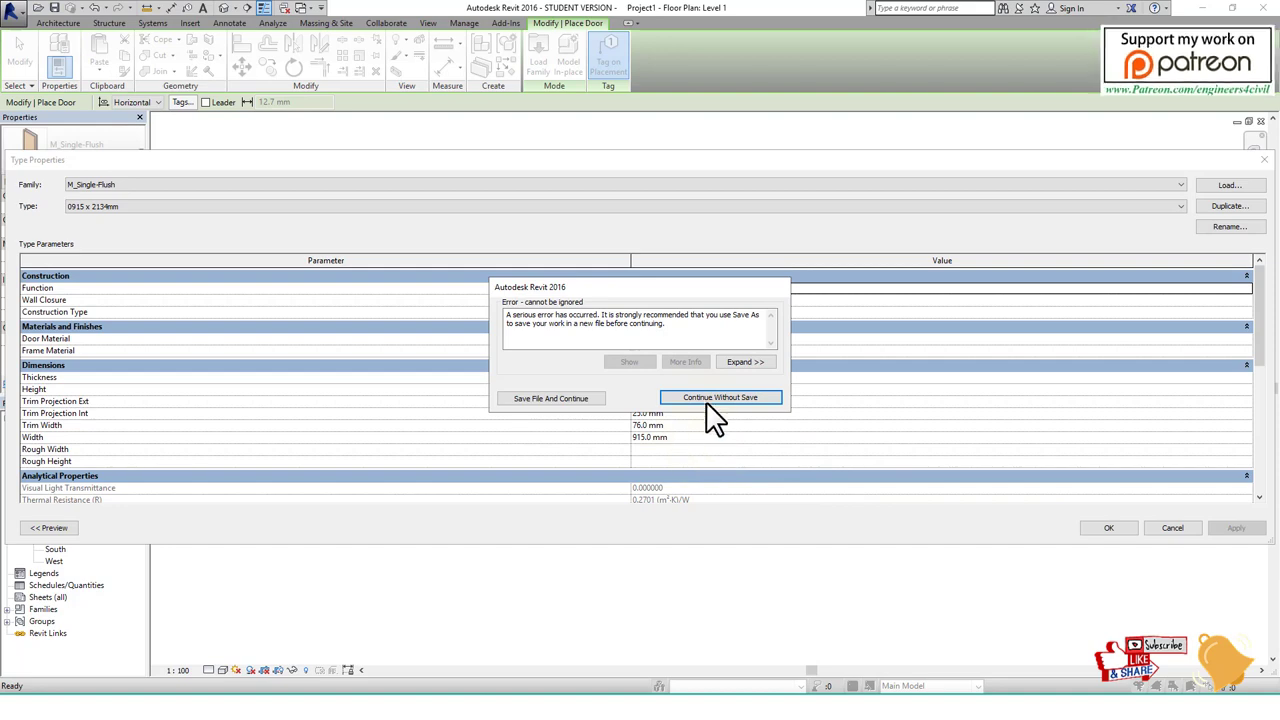
pyautogui.click(707, 400)
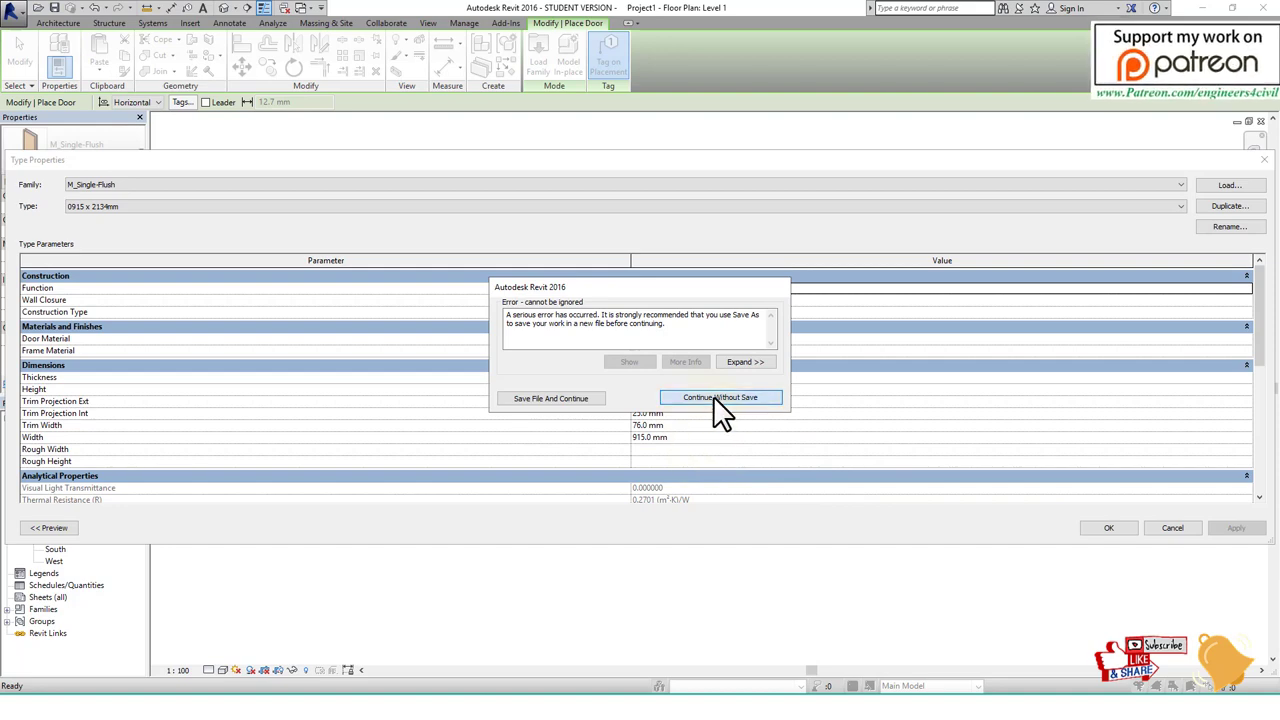
# Give the door type 2100 mm height and 1500 mm width per the reference.
pyautogui.click(1106, 530)
pyautogui.hotkey('alt', 'Tab')
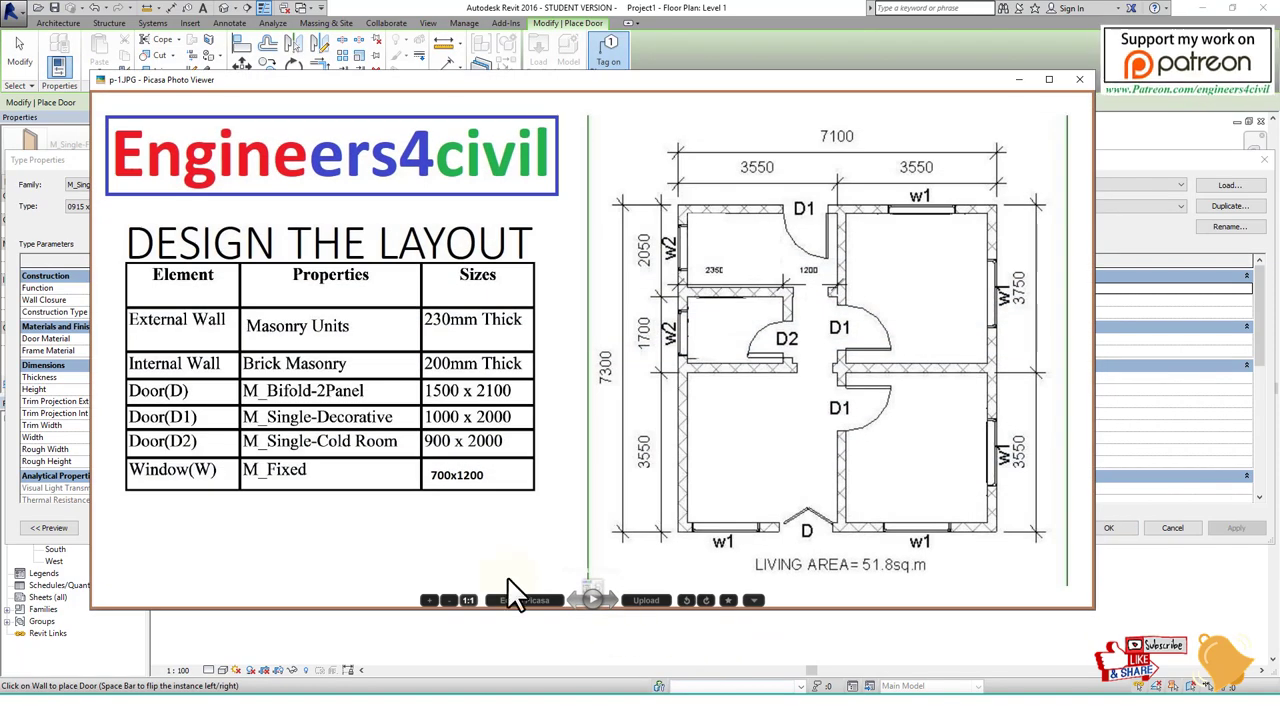
pyautogui.moveTo(526, 404); pyautogui.dragTo(559, 366)
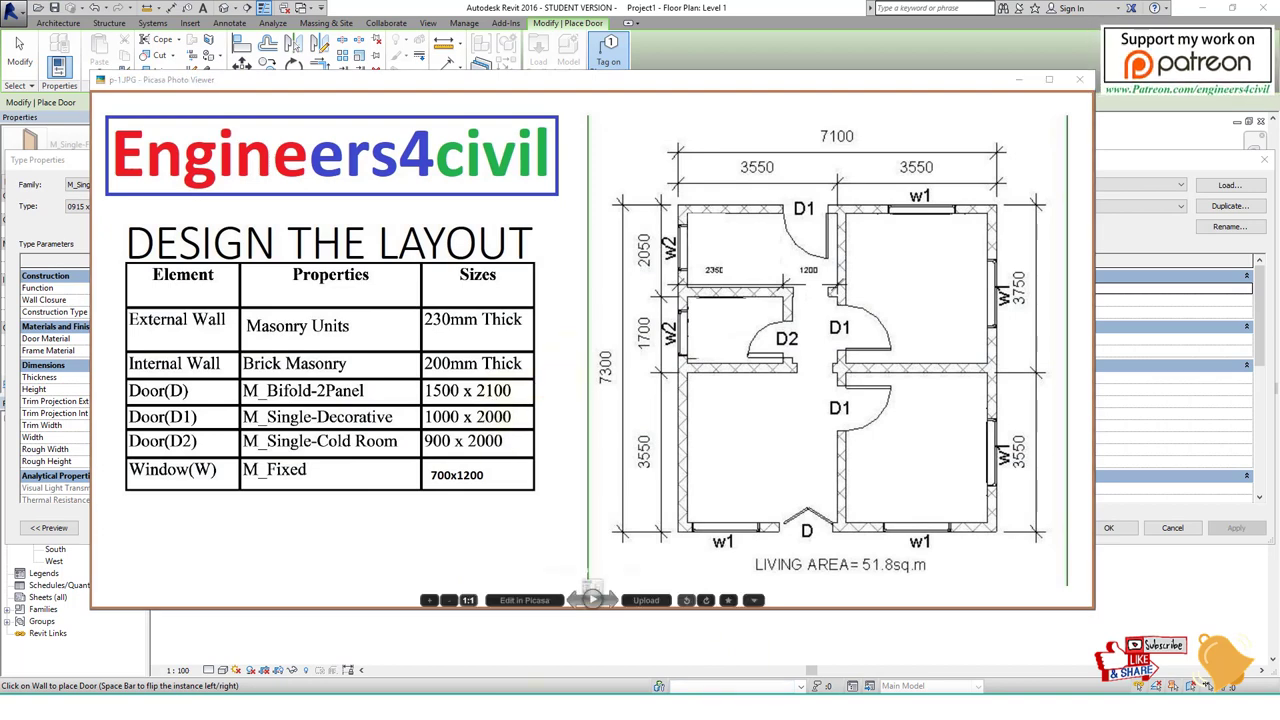
pyautogui.hotkey('alt', 'Tab')
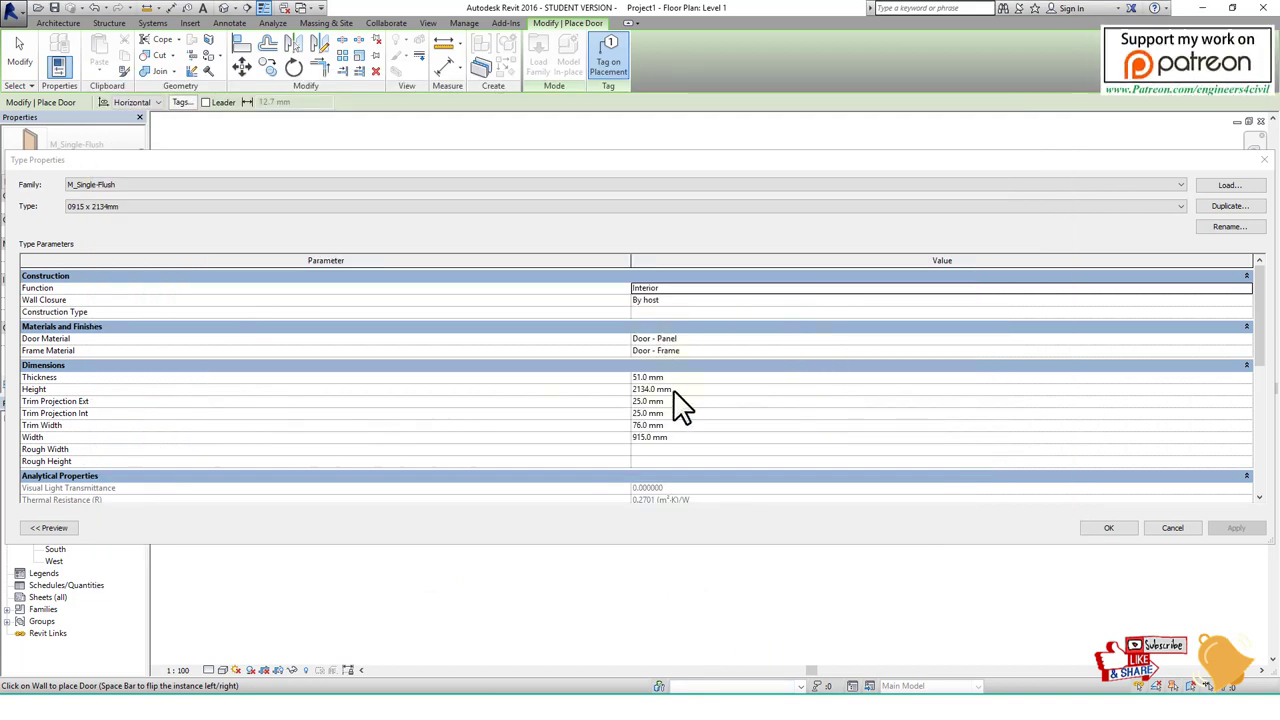
pyautogui.click(673, 391)
pyautogui.write('2100')
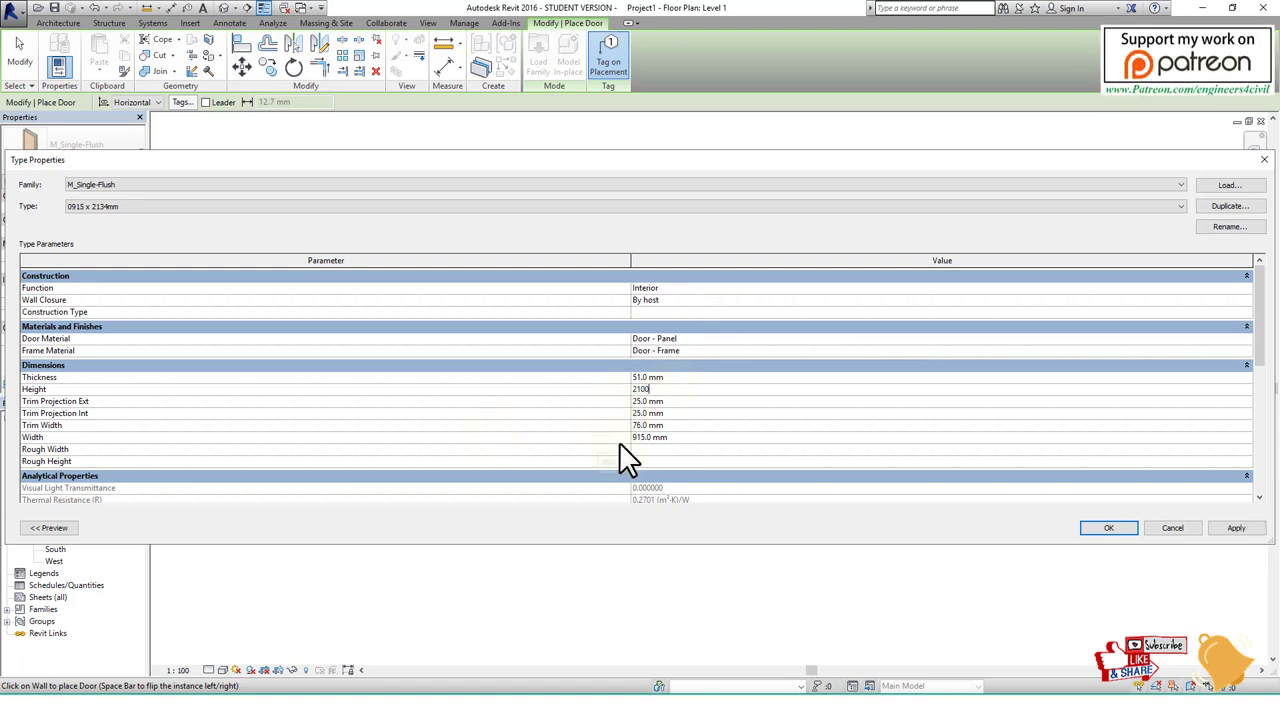
pyautogui.click(677, 437)
pyautogui.hotkey('alt', 'Tab')
pyautogui.press('Escape')
pyautogui.click(1125, 530)
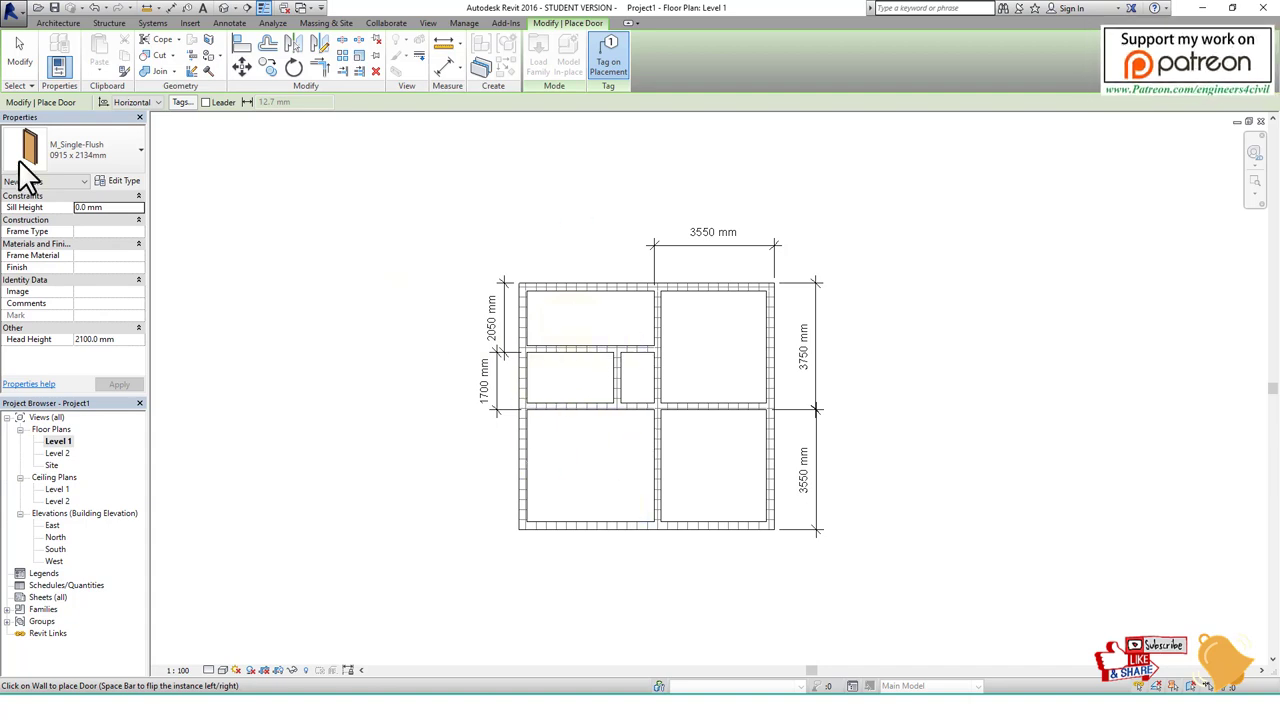
# Load the Bifold-2 Panel 30" x 80" door family as the current type, saving the project as Project1(Recovery).rvt.
pyautogui.click(120, 148)
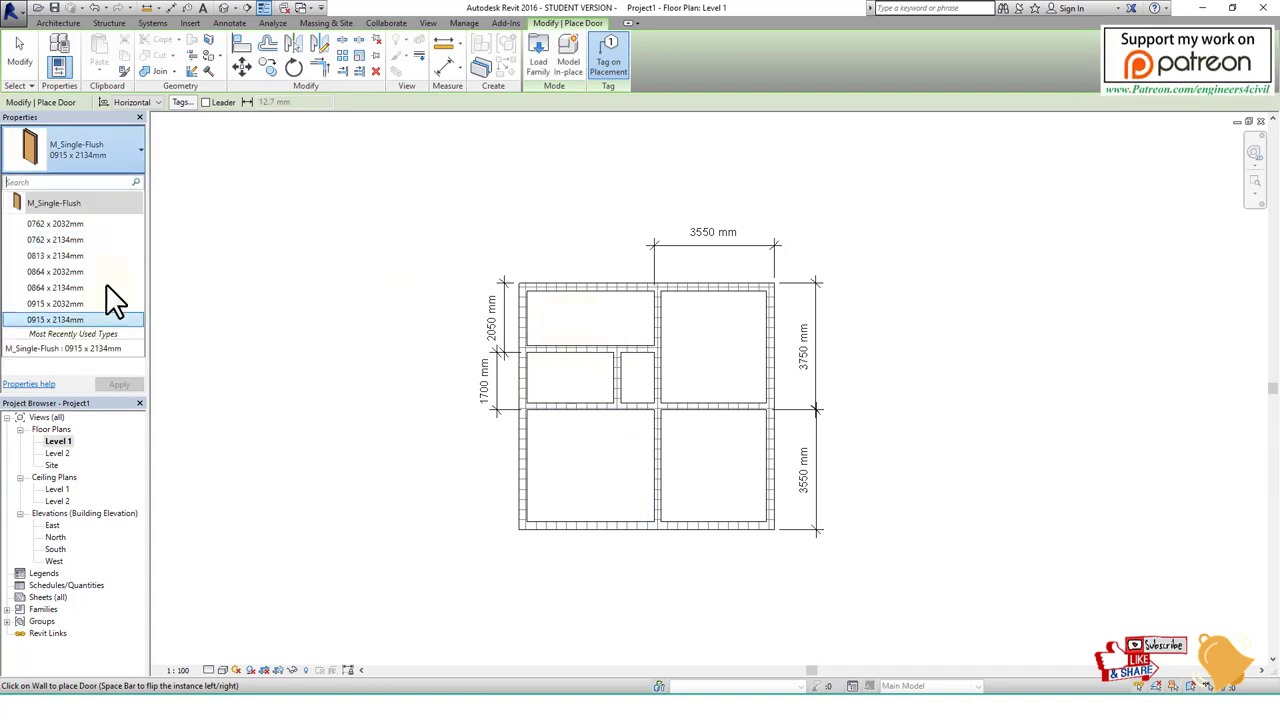
pyautogui.click(148, 185)
pyautogui.click(137, 194)
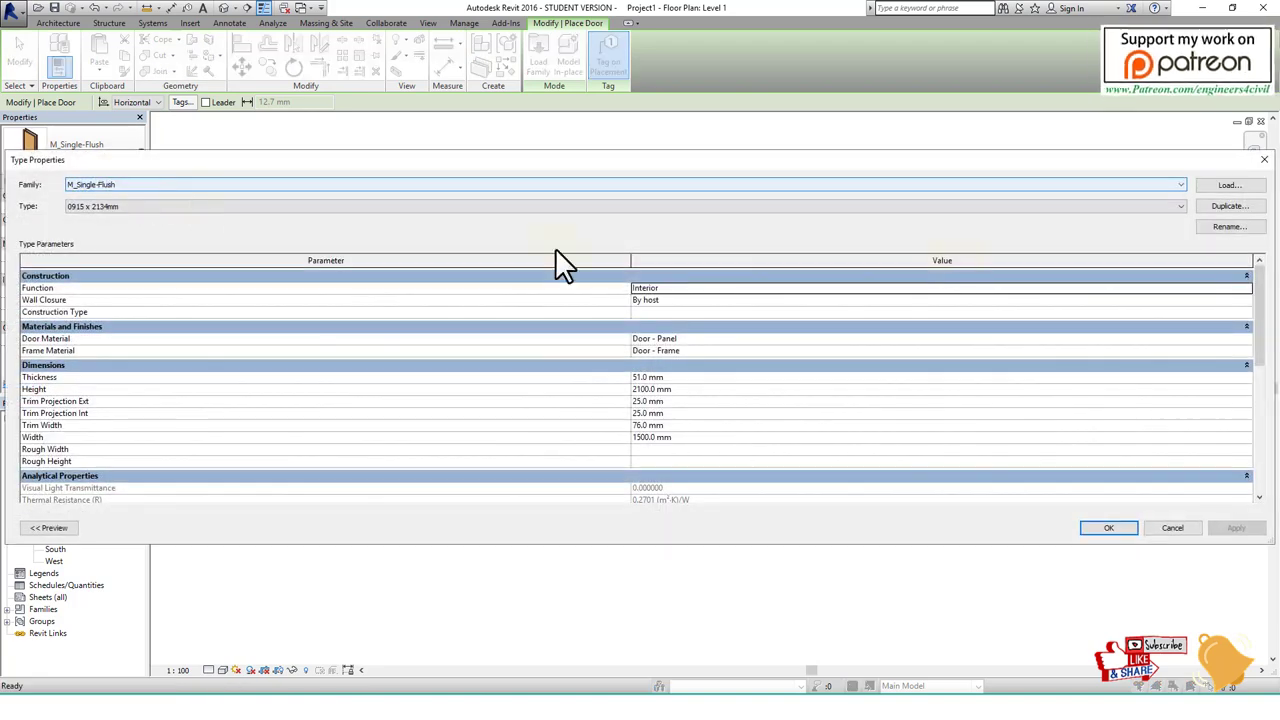
pyautogui.click(1232, 187)
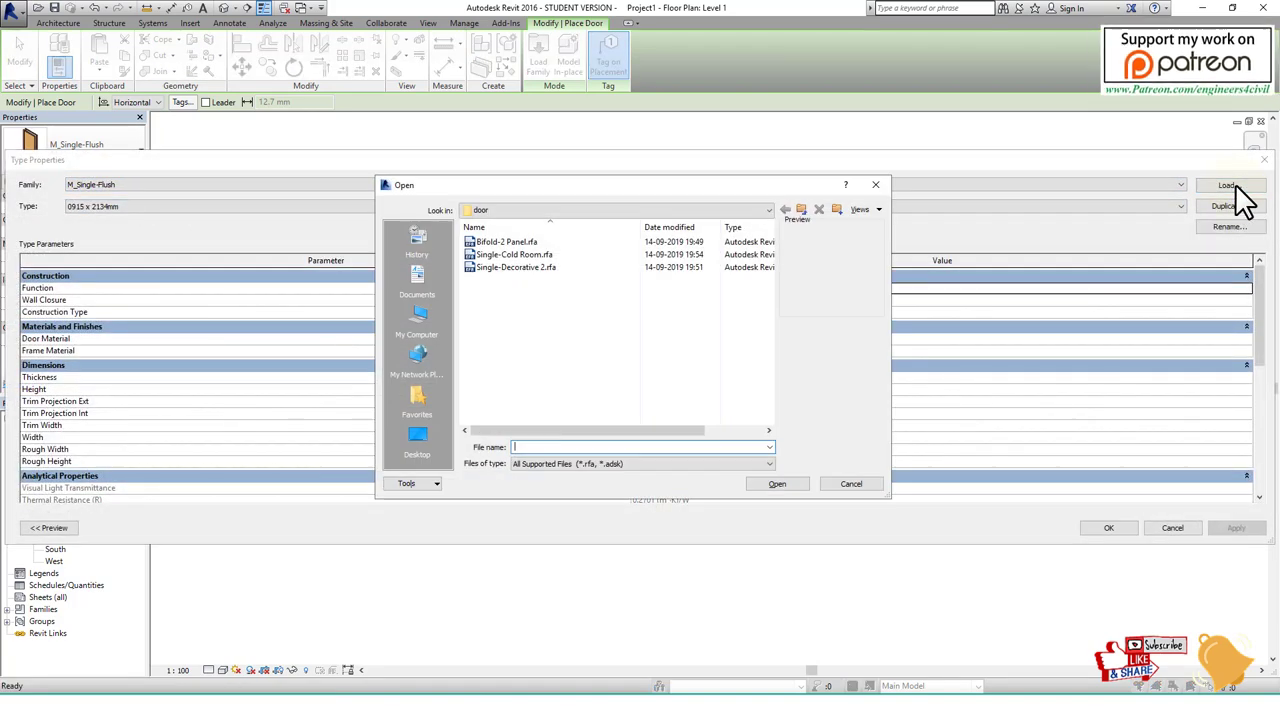
pyautogui.doubleClick(503, 243)
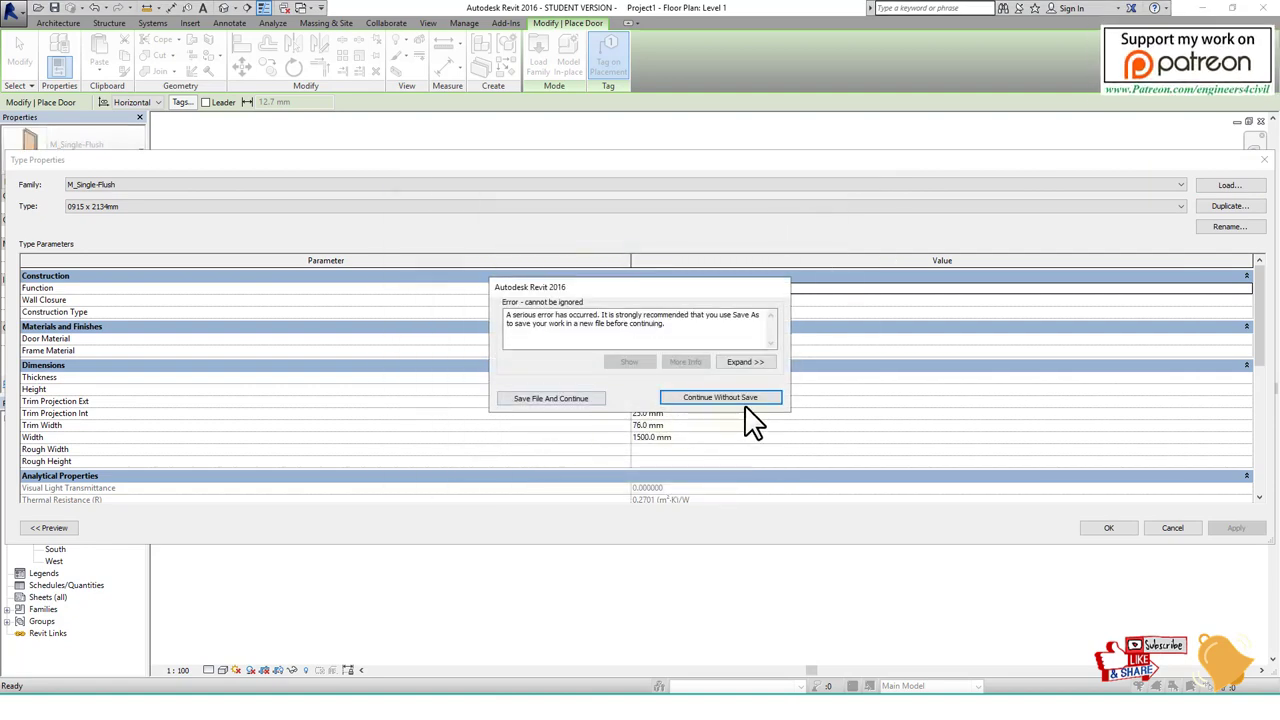
pyautogui.click(555, 399)
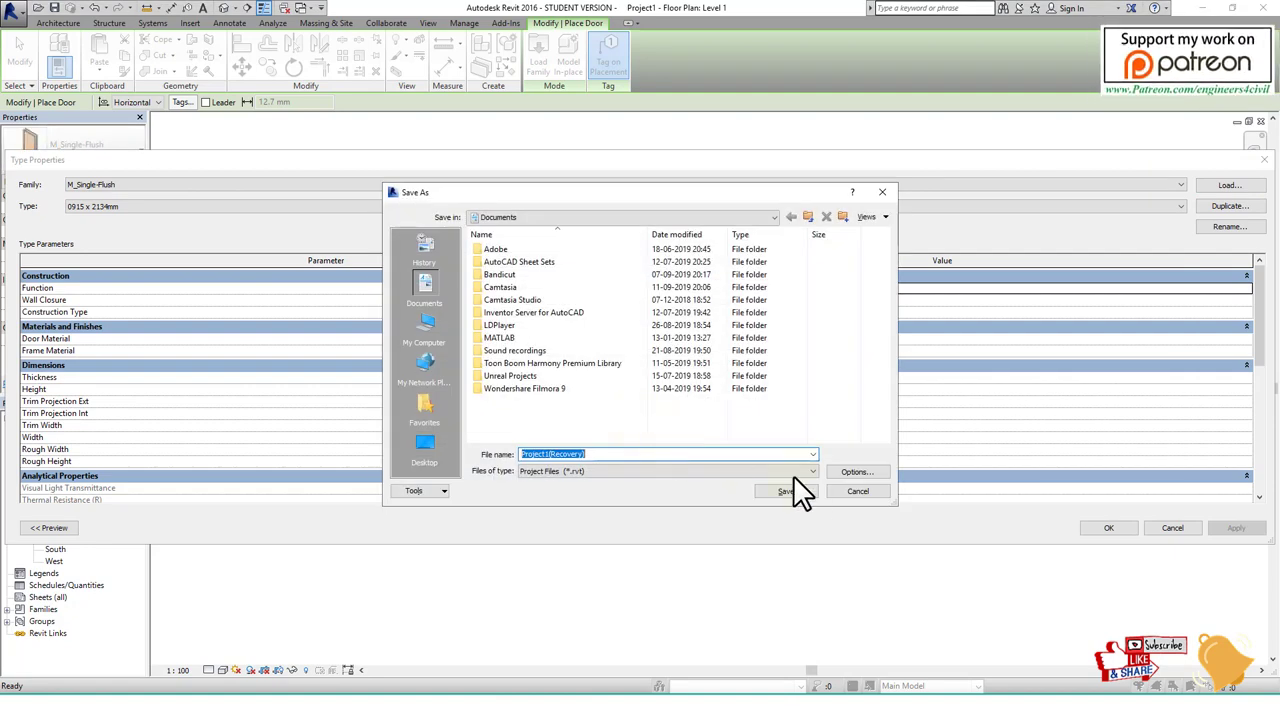
pyautogui.click(790, 487)
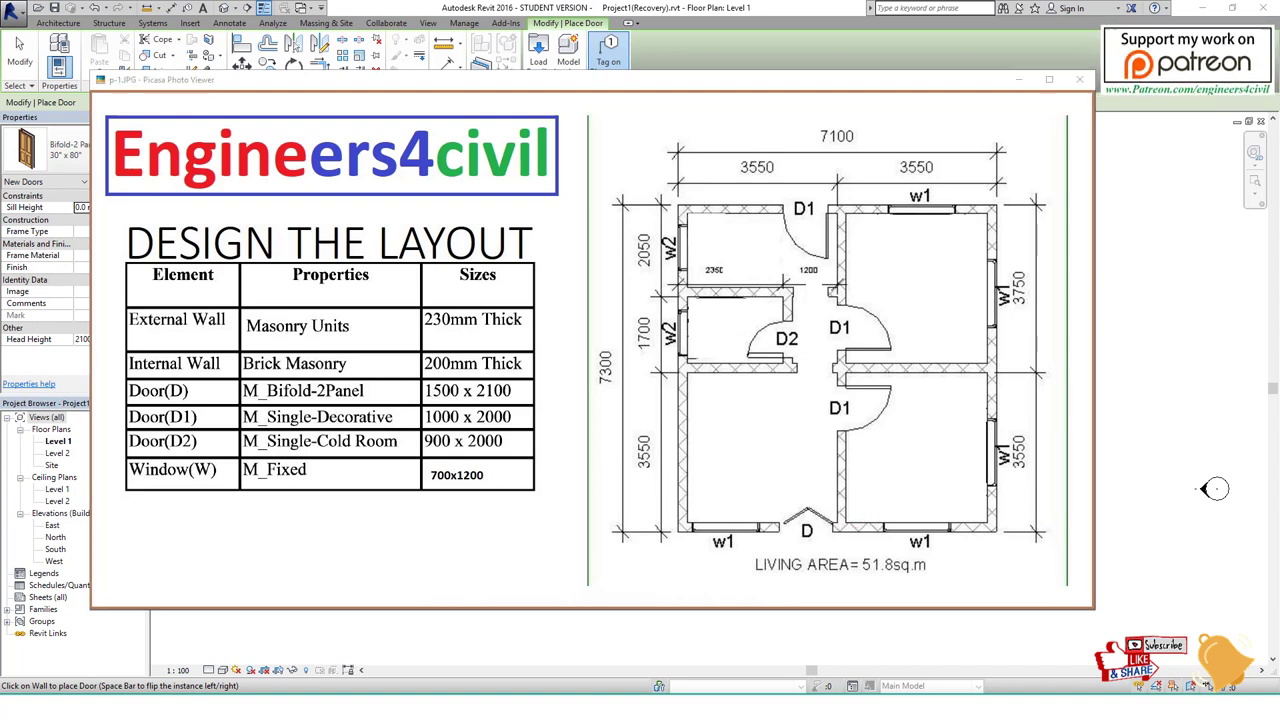
# Place a Bifold-2 Panel door, tagged 1, in the bottom exterior wall of the lower-left room.
pyautogui.scroll(3, 629, 419)
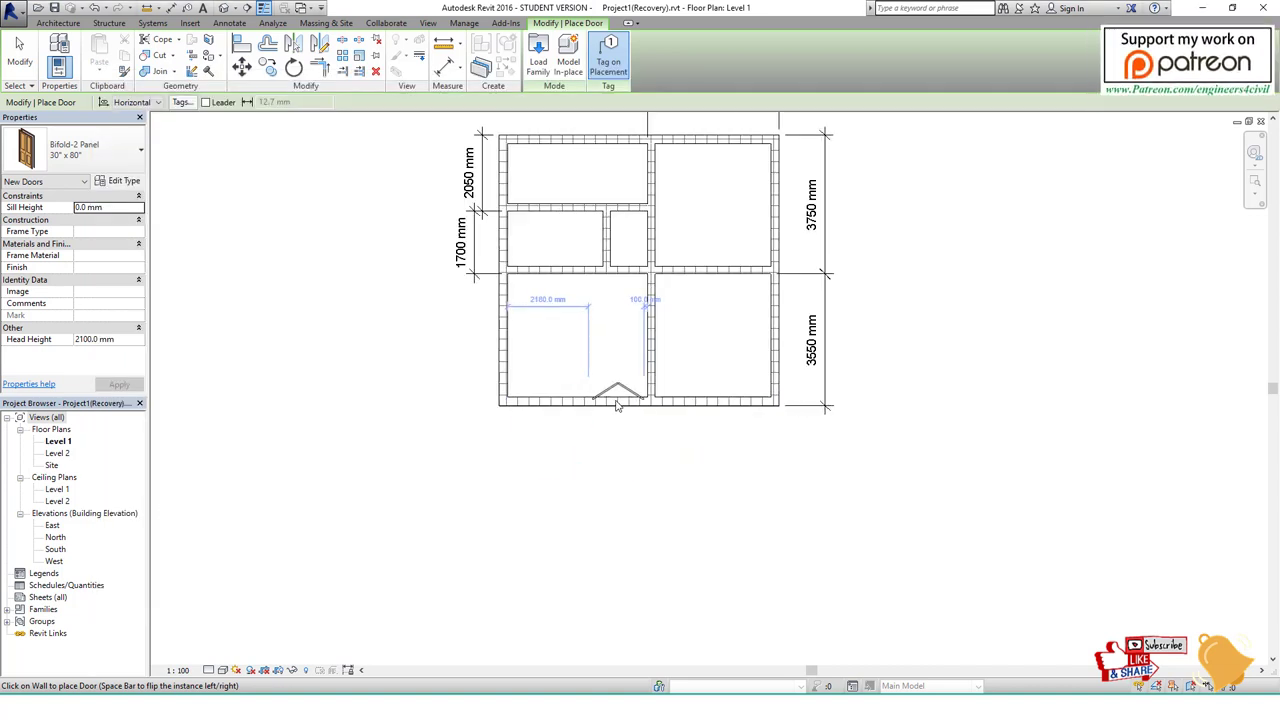
pyautogui.click(617, 405)
pyautogui.press('Escape')
pyautogui.press('Escape')
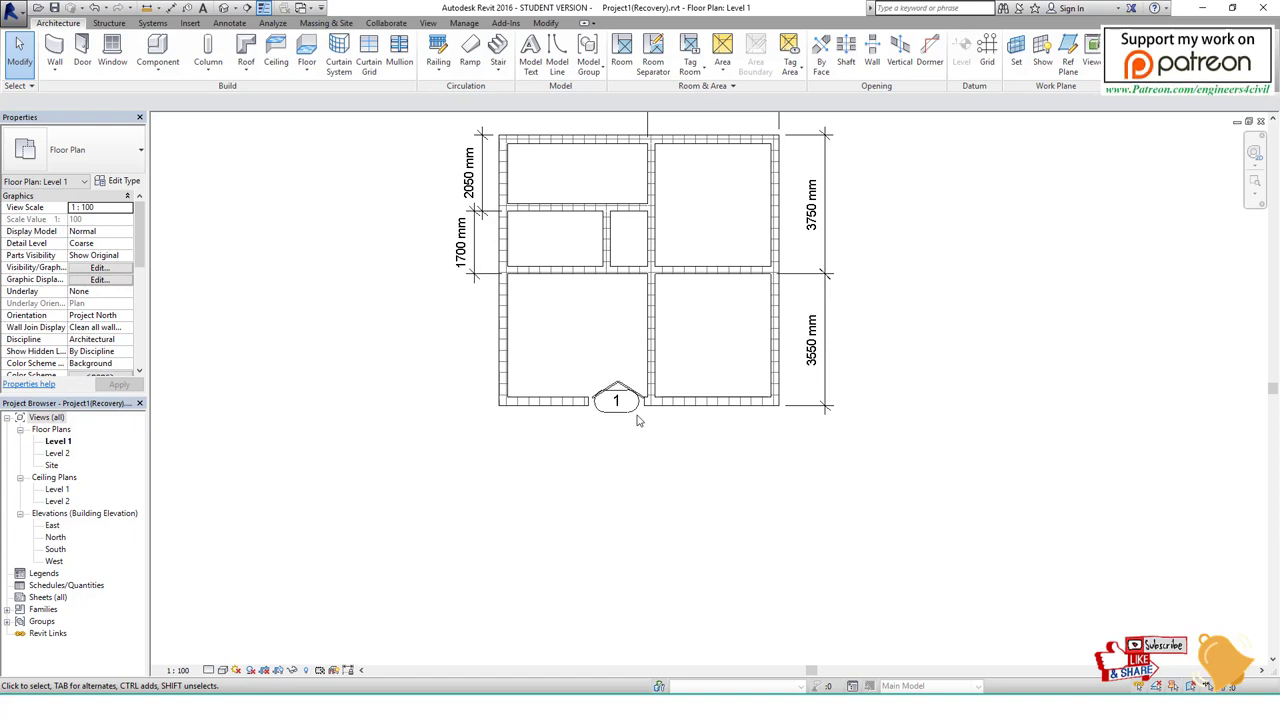
pyautogui.click(233, 23)
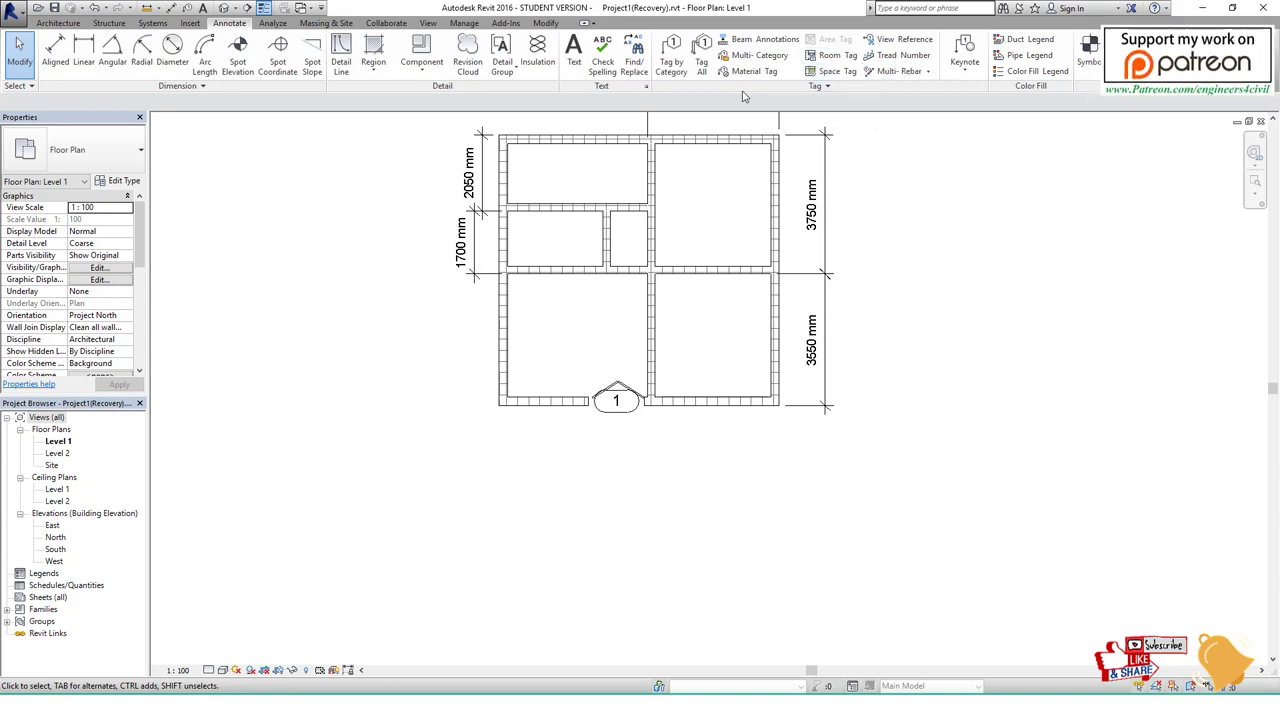
pyautogui.click(58, 23)
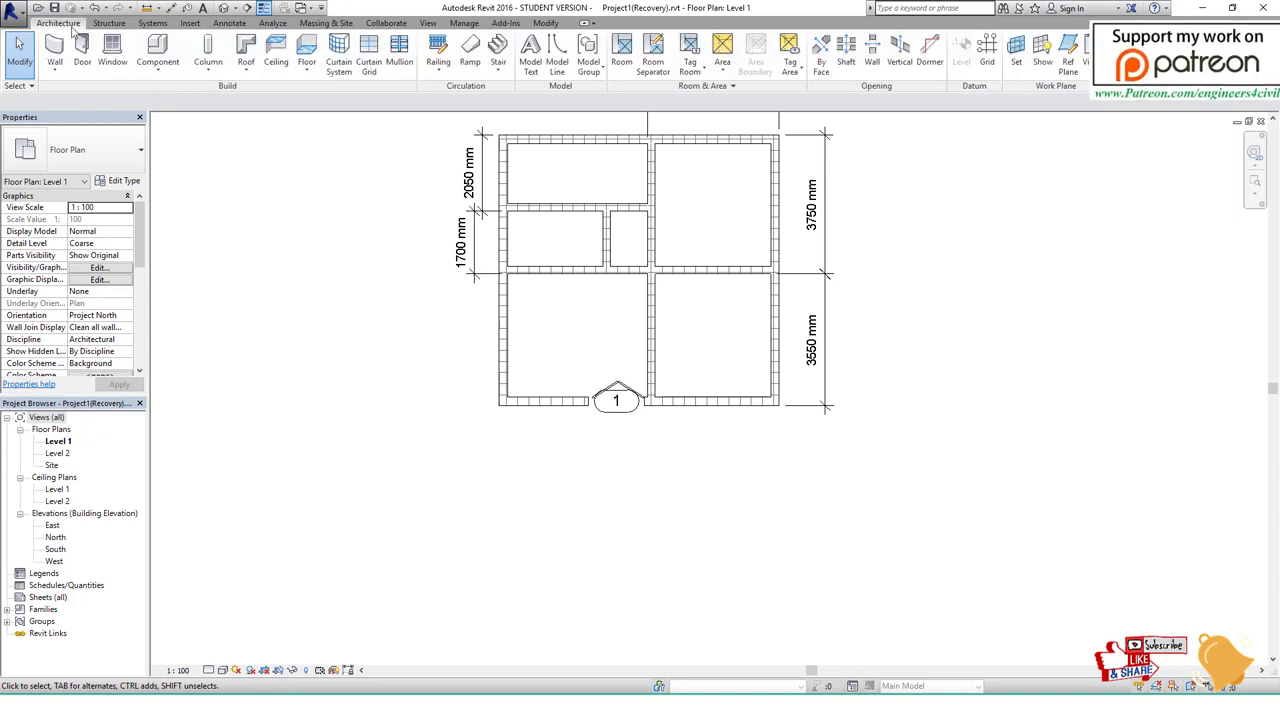
pyautogui.click(688, 76)
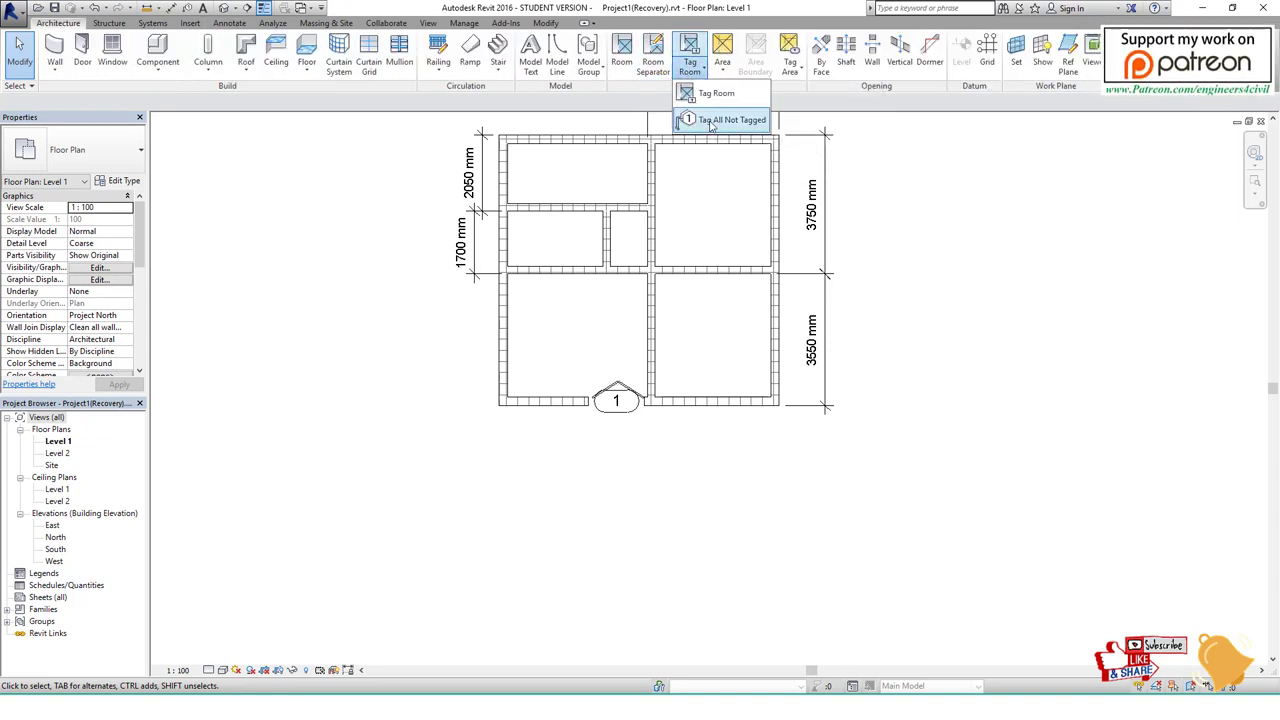
pyautogui.click(711, 125)
pyautogui.click(543, 477)
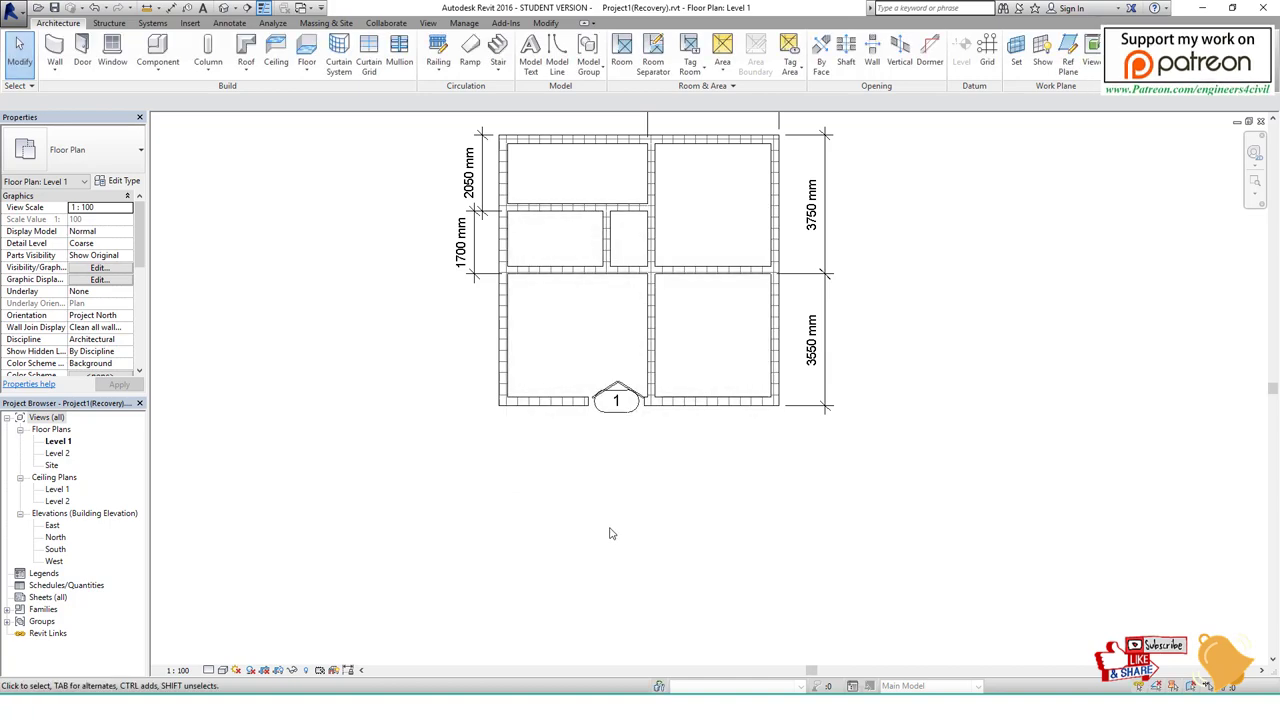
pyautogui.click(621, 421)
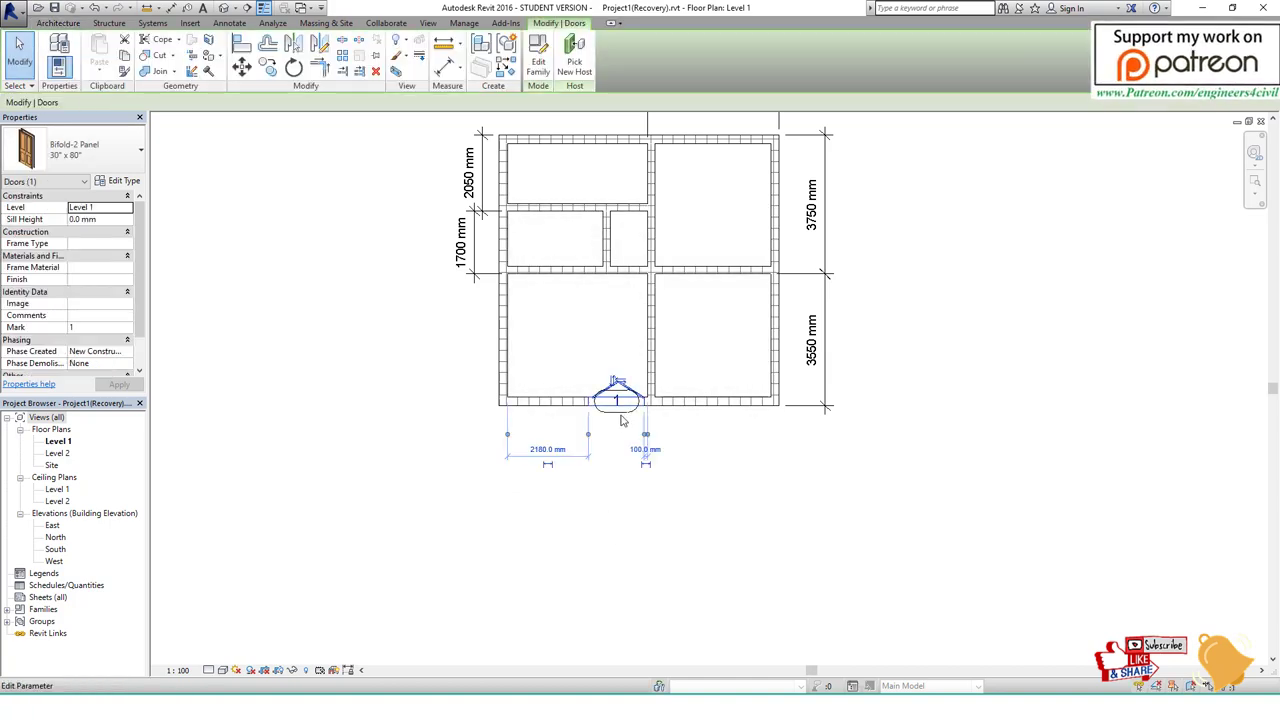
# Delete the bifold door's number tag 1.
pyautogui.click(677, 440)
pyautogui.scroll(3, 625, 410)
pyautogui.scroll(1, 630, 412)
pyautogui.click(641, 414)
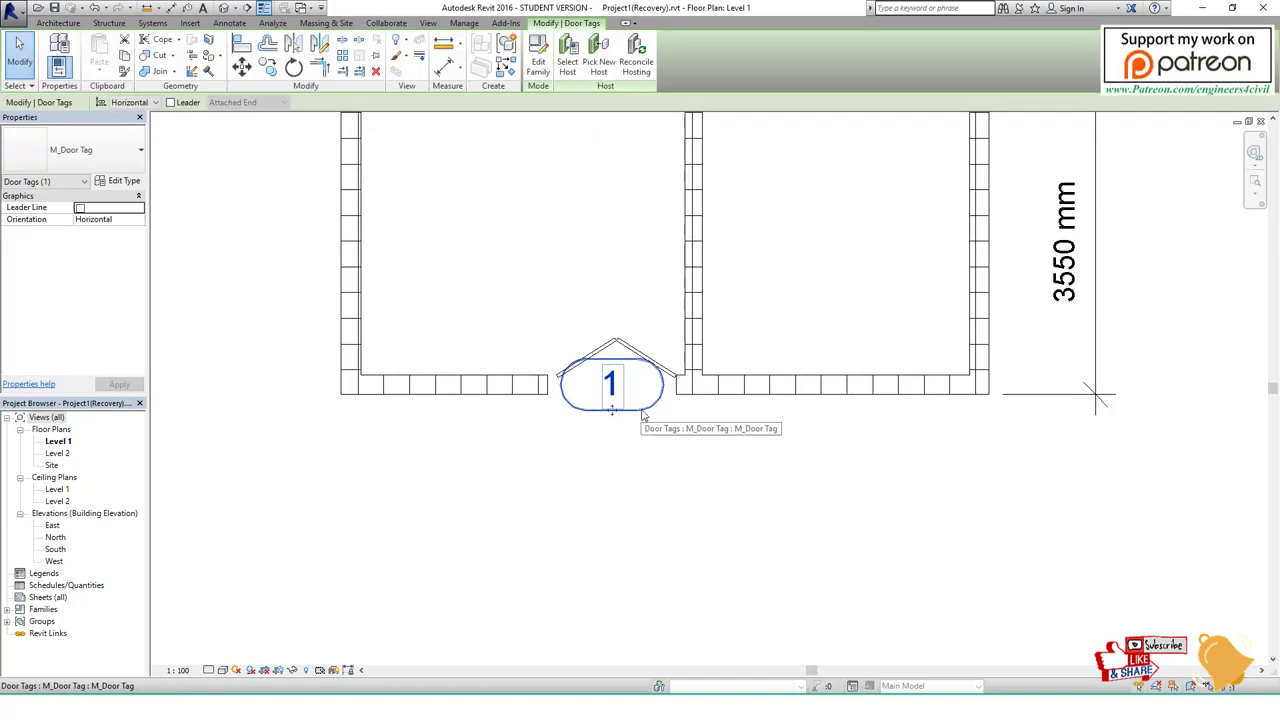
pyautogui.press('Delete')
# Flip the bifold door to open outward and back inward, then bring up the layout reference image.
pyautogui.scroll(-4, 678, 440)
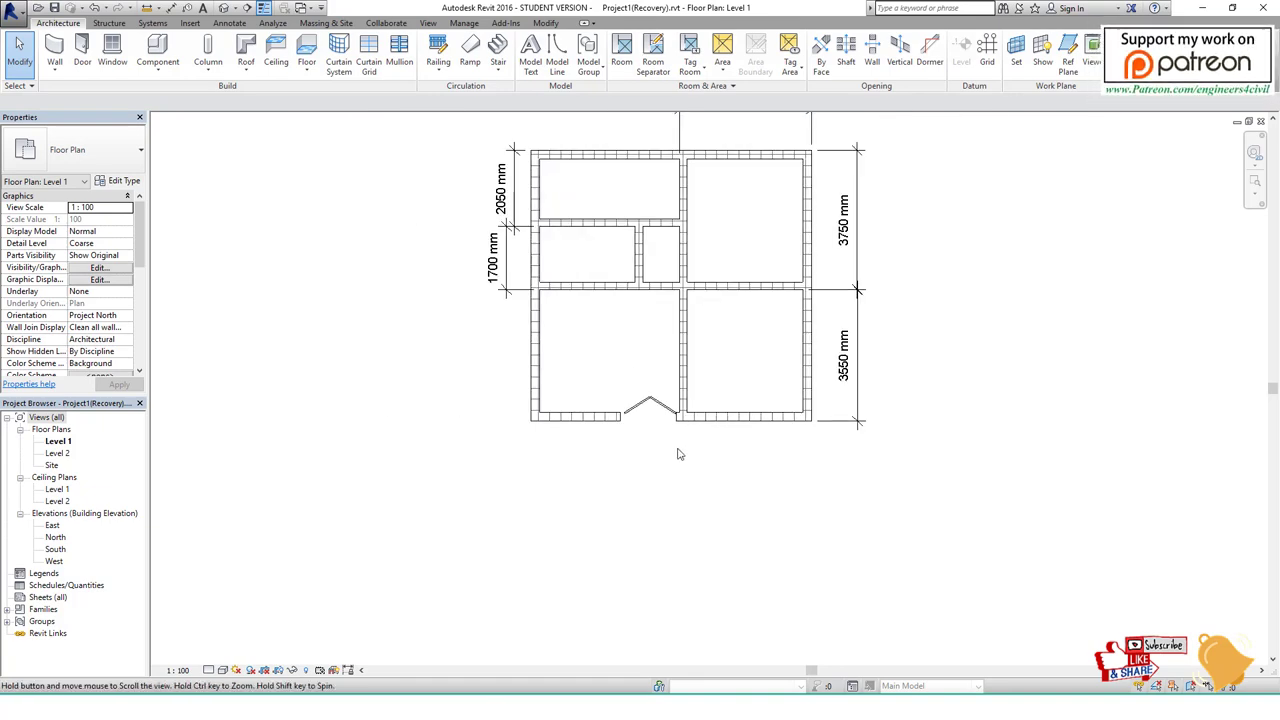
pyautogui.moveTo(678, 454); pyautogui.dragTo(640, 452, button='middle')
pyautogui.click(605, 402)
pyautogui.scroll(2, 617, 385)
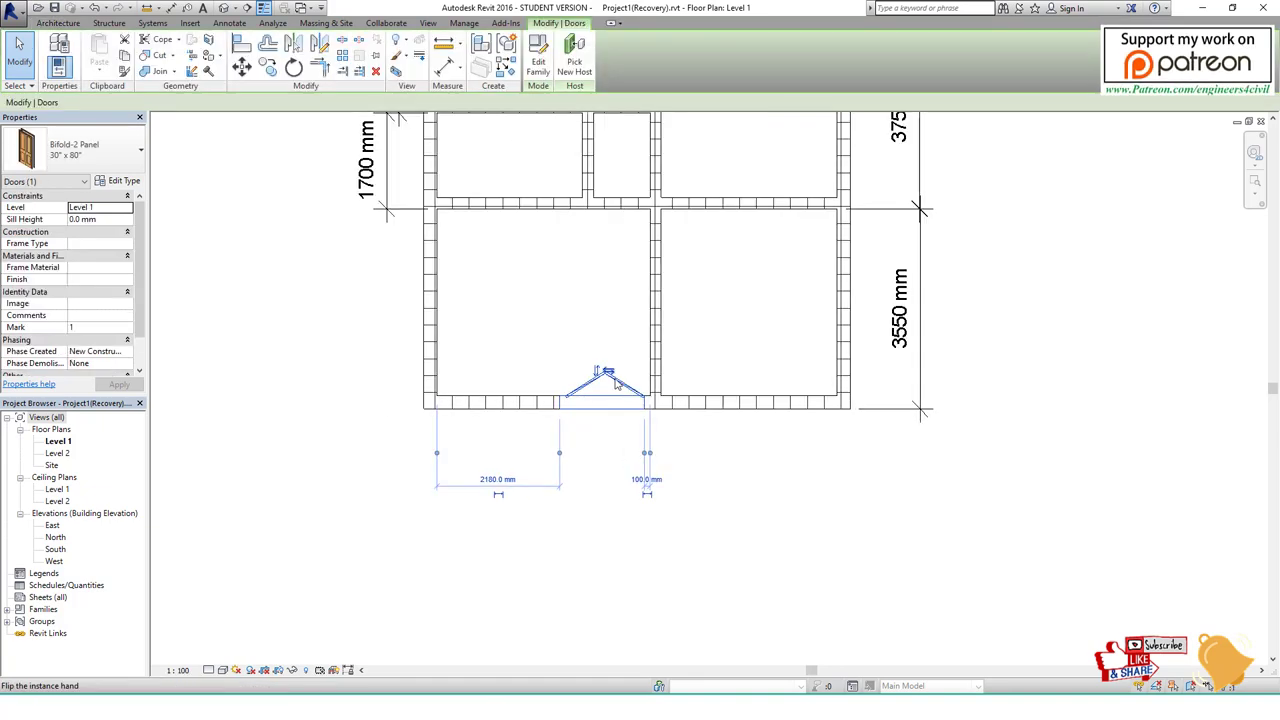
pyautogui.scroll(5, 605, 382)
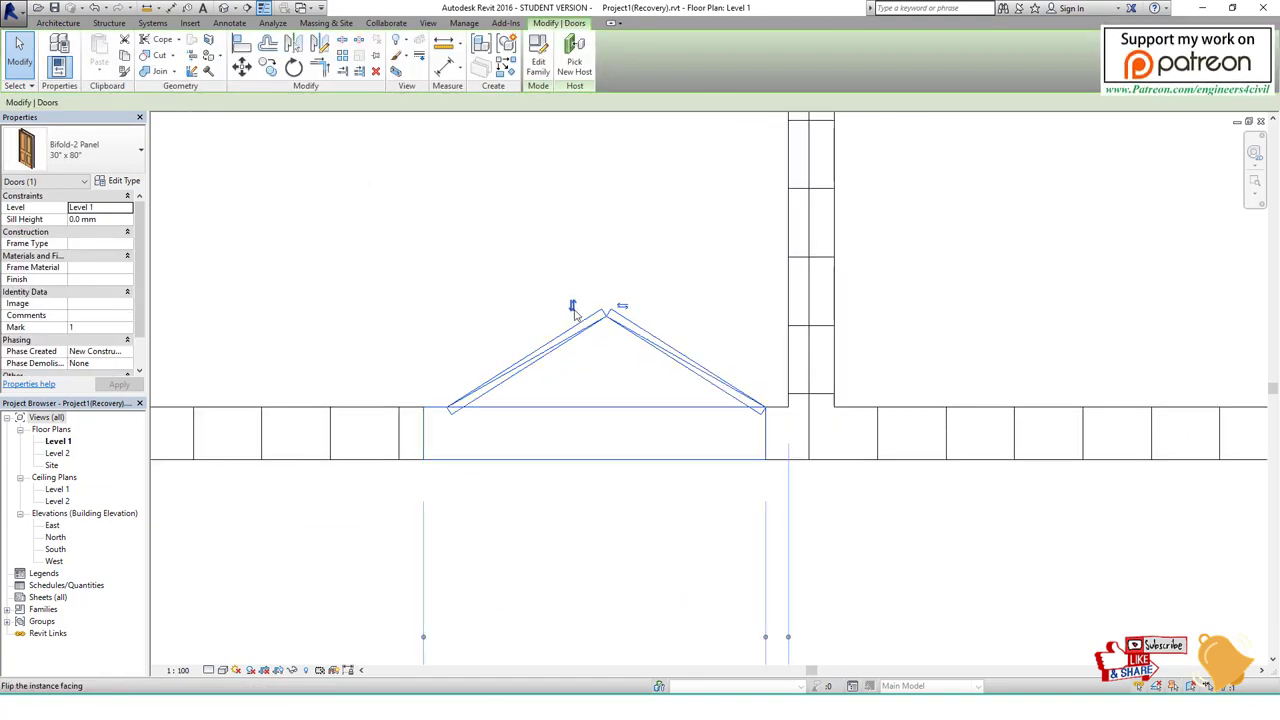
pyautogui.click(573, 309)
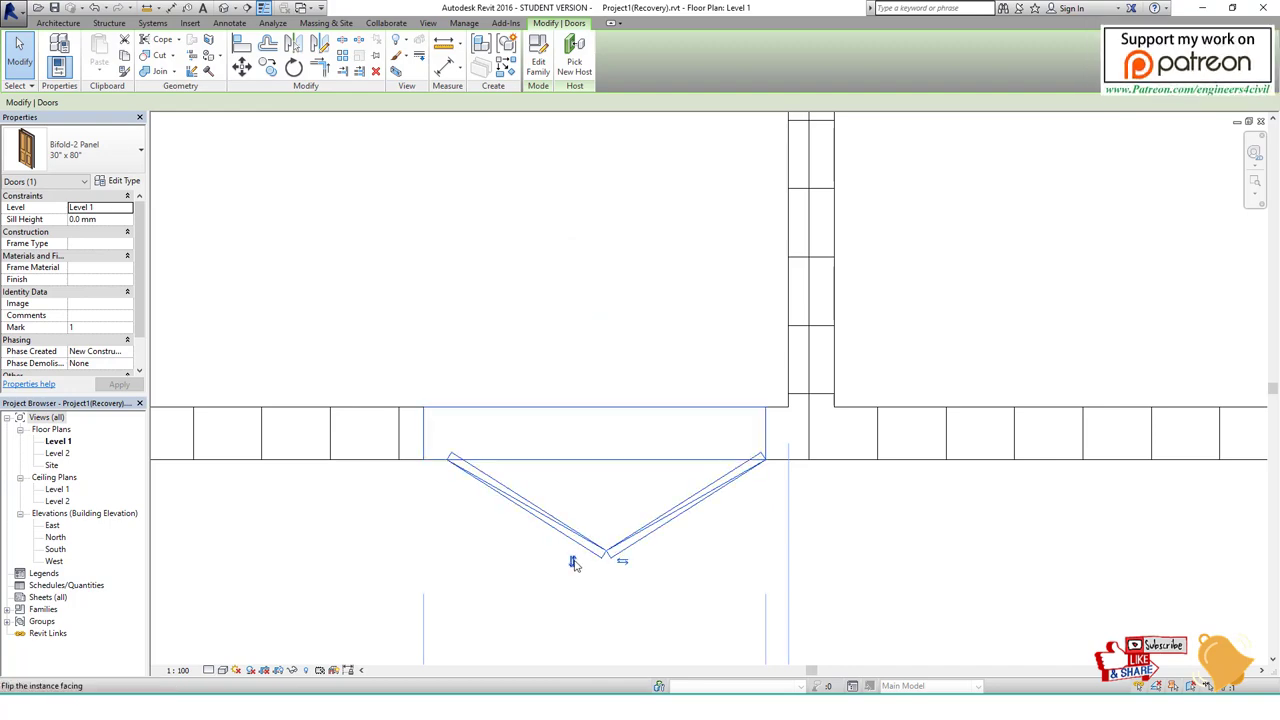
pyautogui.click(572, 562)
pyautogui.scroll(-3, 751, 490)
pyautogui.click(846, 546)
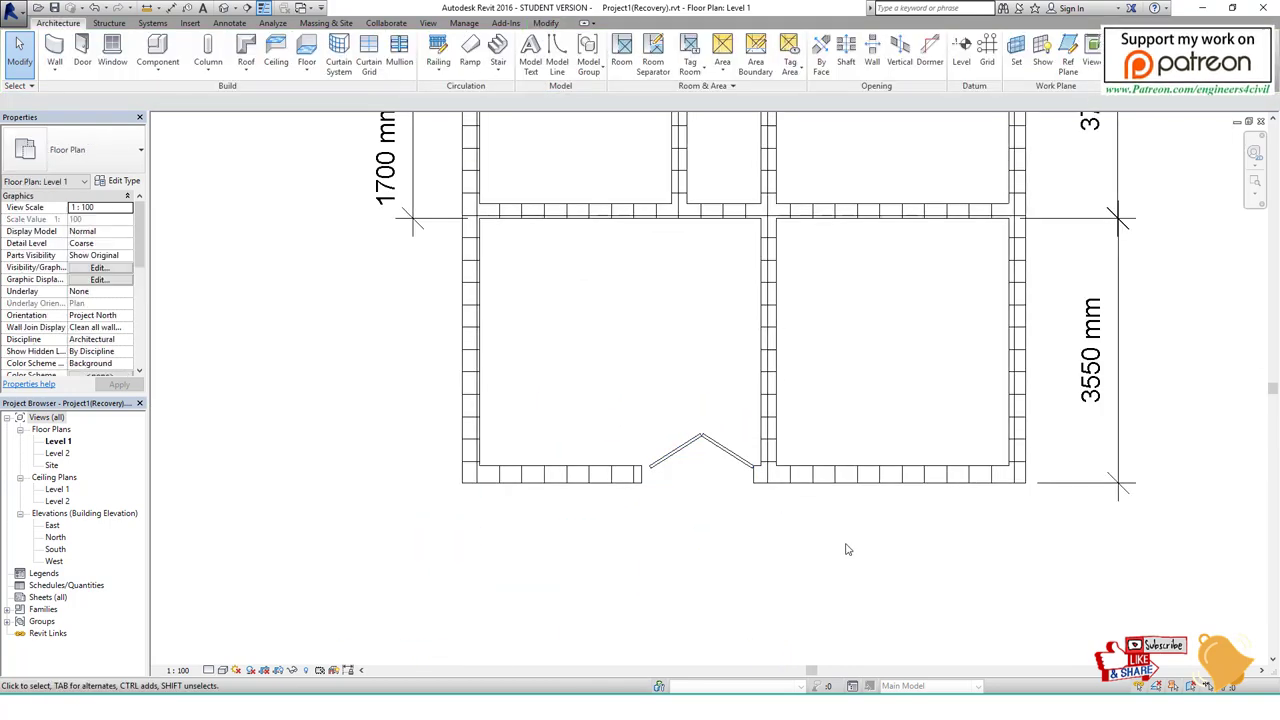
pyautogui.scroll(-3, 829, 546)
pyautogui.hotkey('alt', 'Tab')
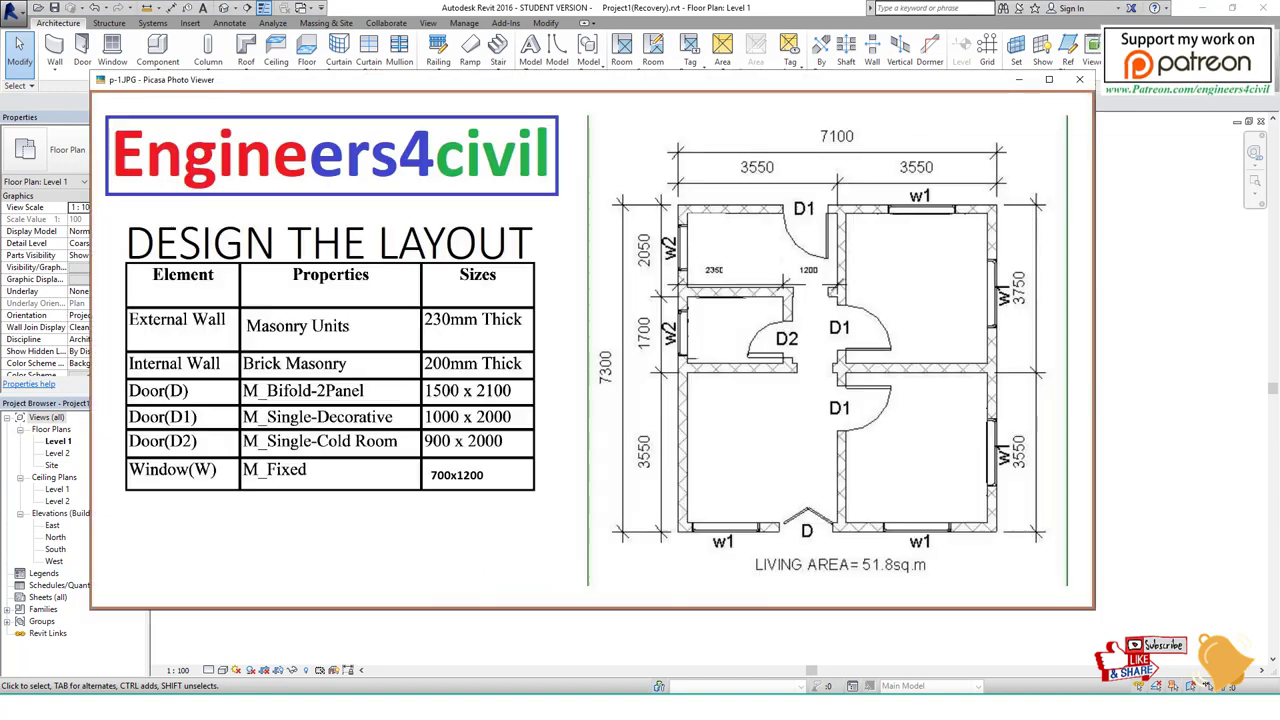
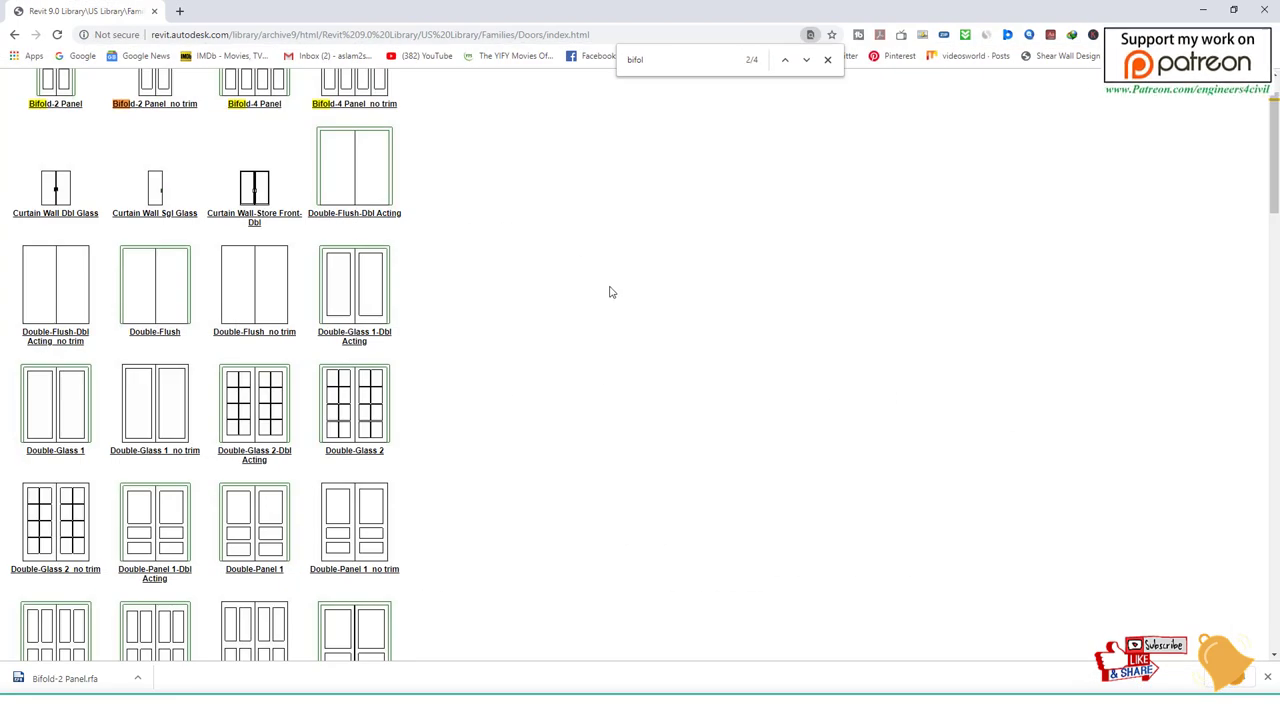
# Find 'deco' on the Revit door library page and download Single-Decorative 2.rfa.
pyautogui.doubleClick(636, 60)
pyautogui.write('deco')
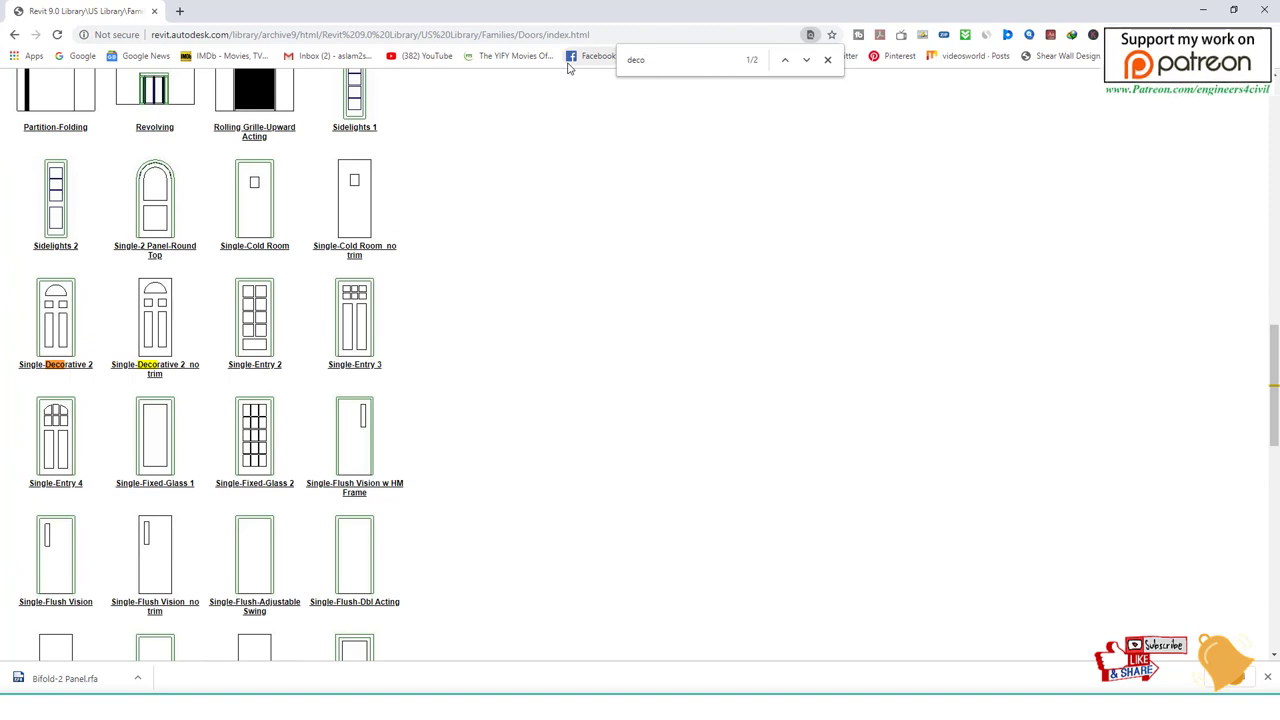
pyautogui.click(75, 366)
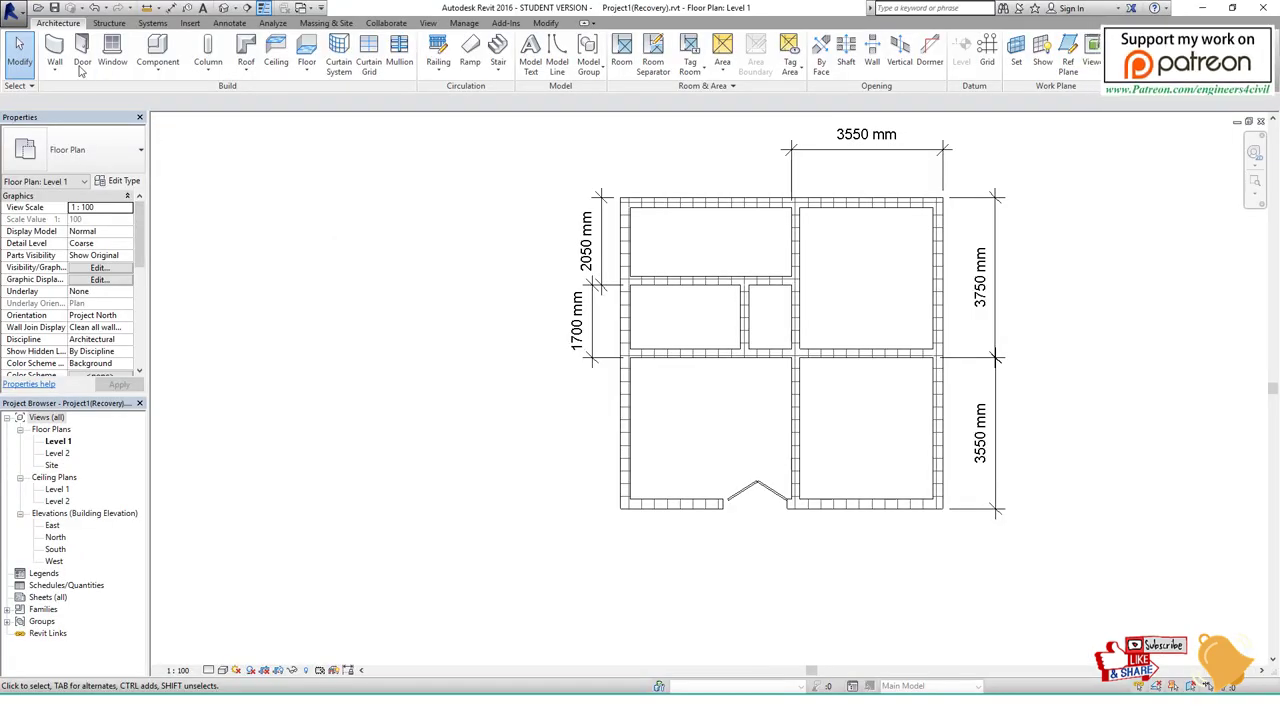
# Try loading Single-Decorative 2.rfa through the door's Type Properties, then save Project1(Recovery)(Recovery).rvt after the error.
pyautogui.click(82, 65)
pyautogui.click(133, 185)
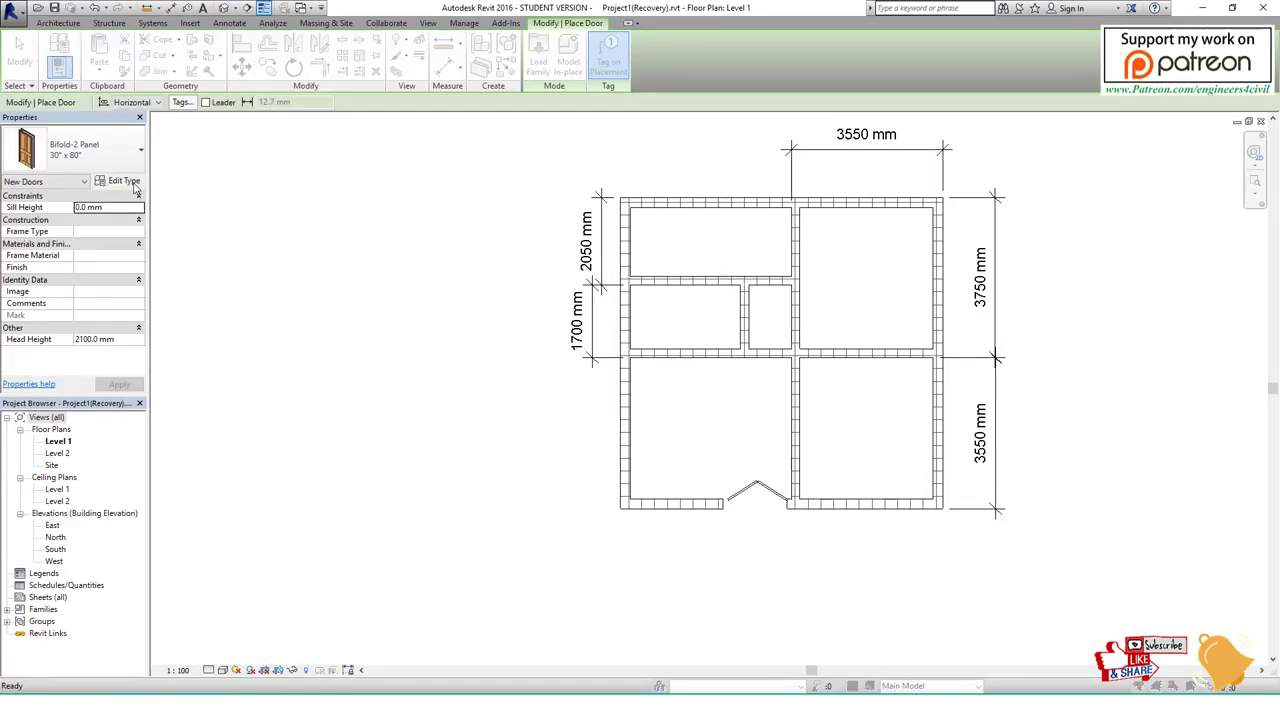
pyautogui.click(1232, 186)
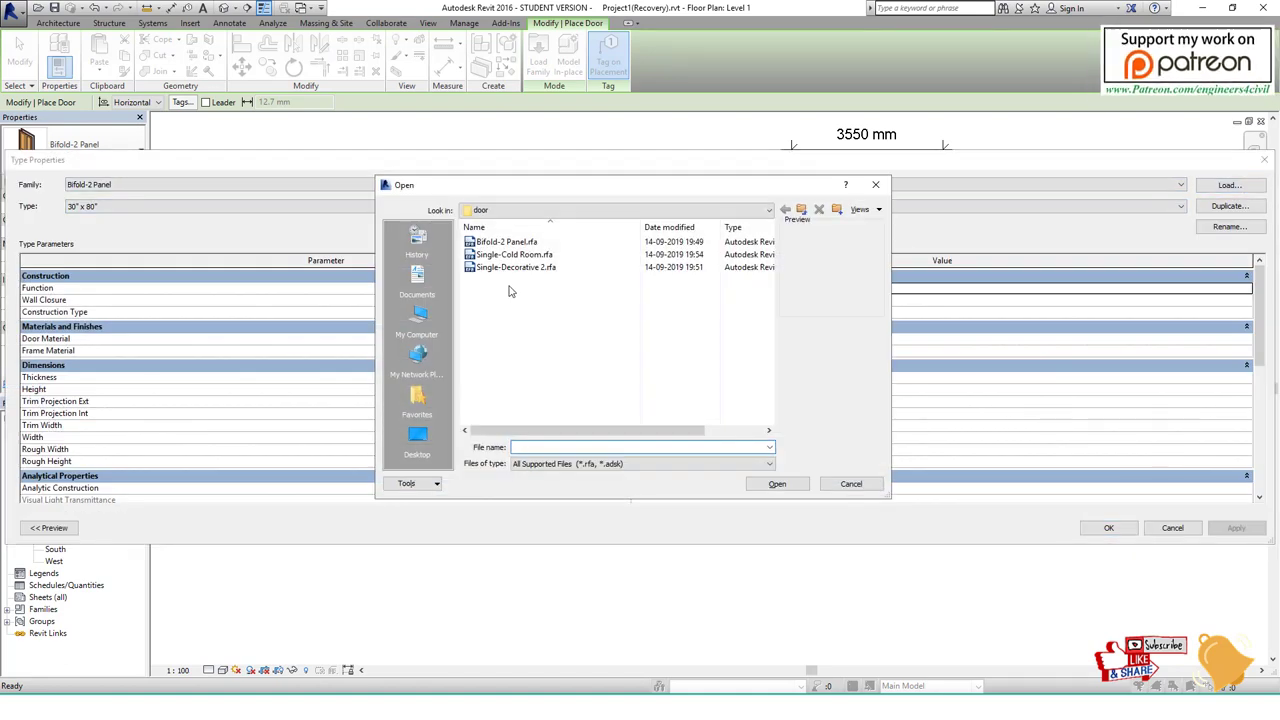
pyautogui.doubleClick(531, 268)
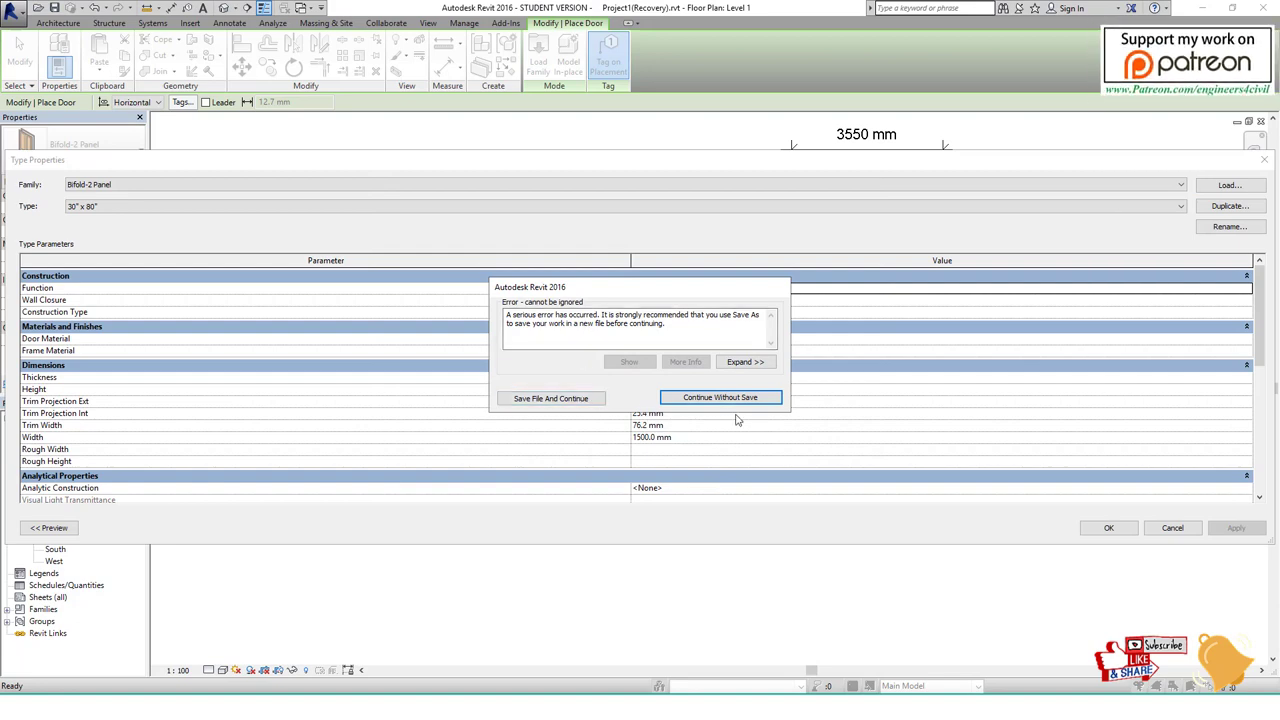
pyautogui.click(570, 398)
pyautogui.click(786, 491)
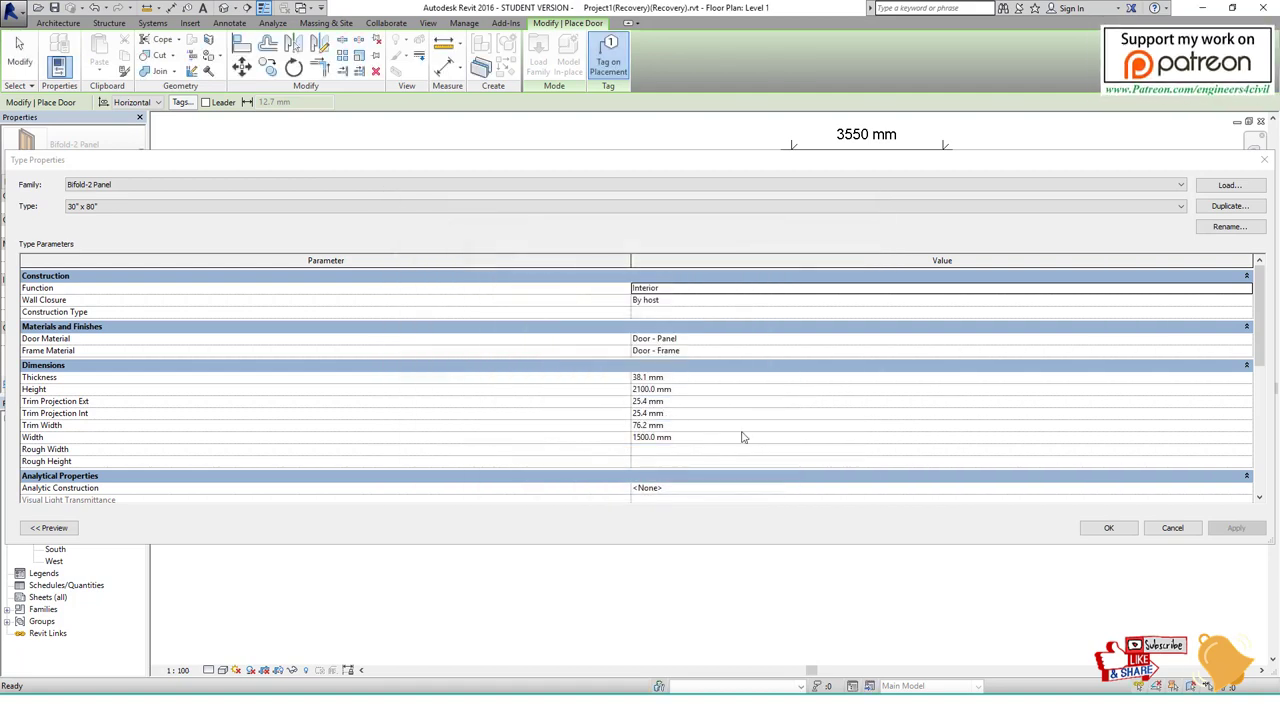
# Load Single-Decorative 2.rfa, set its type height to 2000 mm, and change the width.
pyautogui.click(1216, 184)
pyautogui.doubleClick(508, 268)
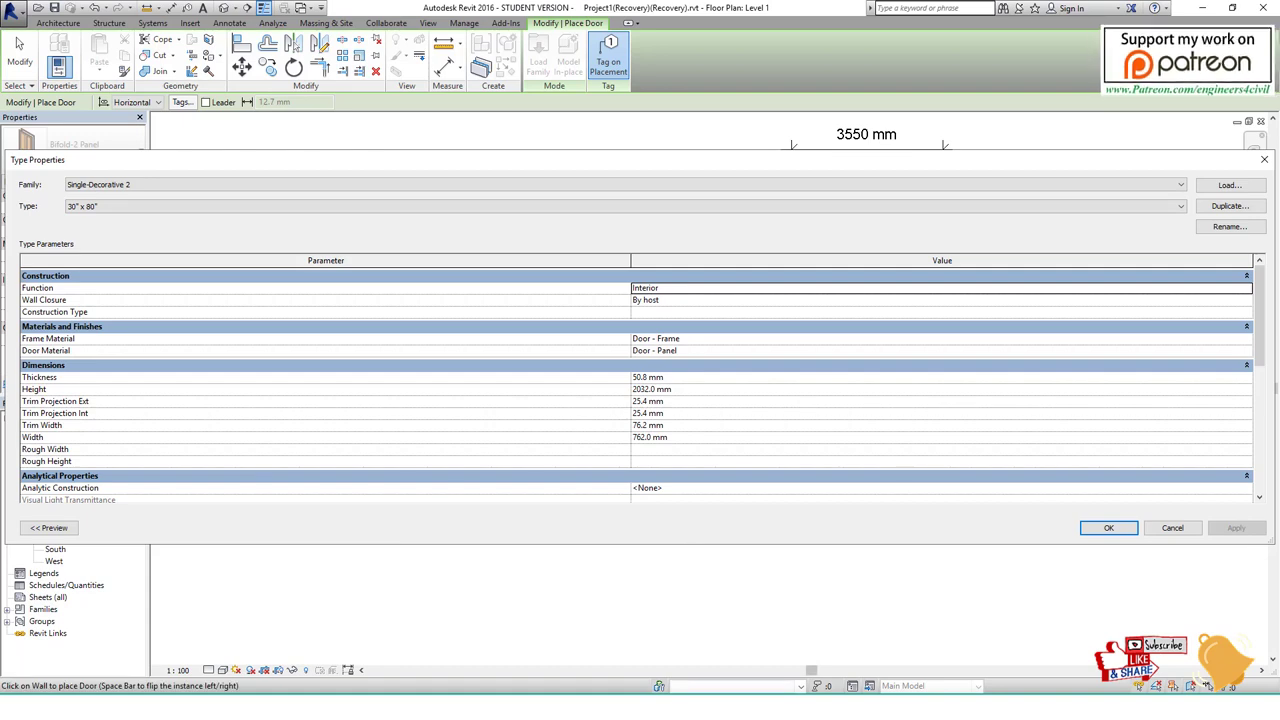
pyautogui.hotkey('alt', 'Tab')
pyautogui.hotkey('alt', 'Tab')
pyautogui.click(677, 393)
pyautogui.doubleClick(677, 393)
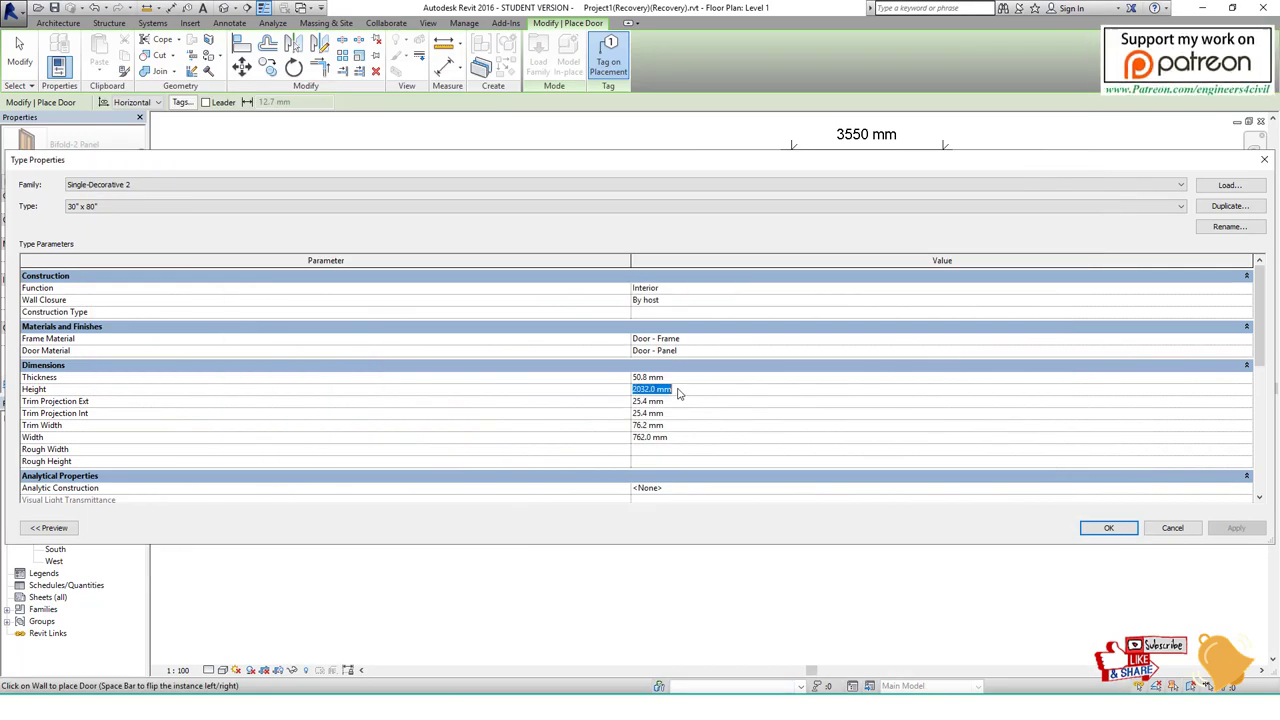
pyautogui.write('20')
pyautogui.moveTo(675, 442); pyautogui.dragTo(609, 443)
pyautogui.write('1000')
# Apply the new door sizes and save a recovery file after the fatal error.
pyautogui.click(1133, 528)
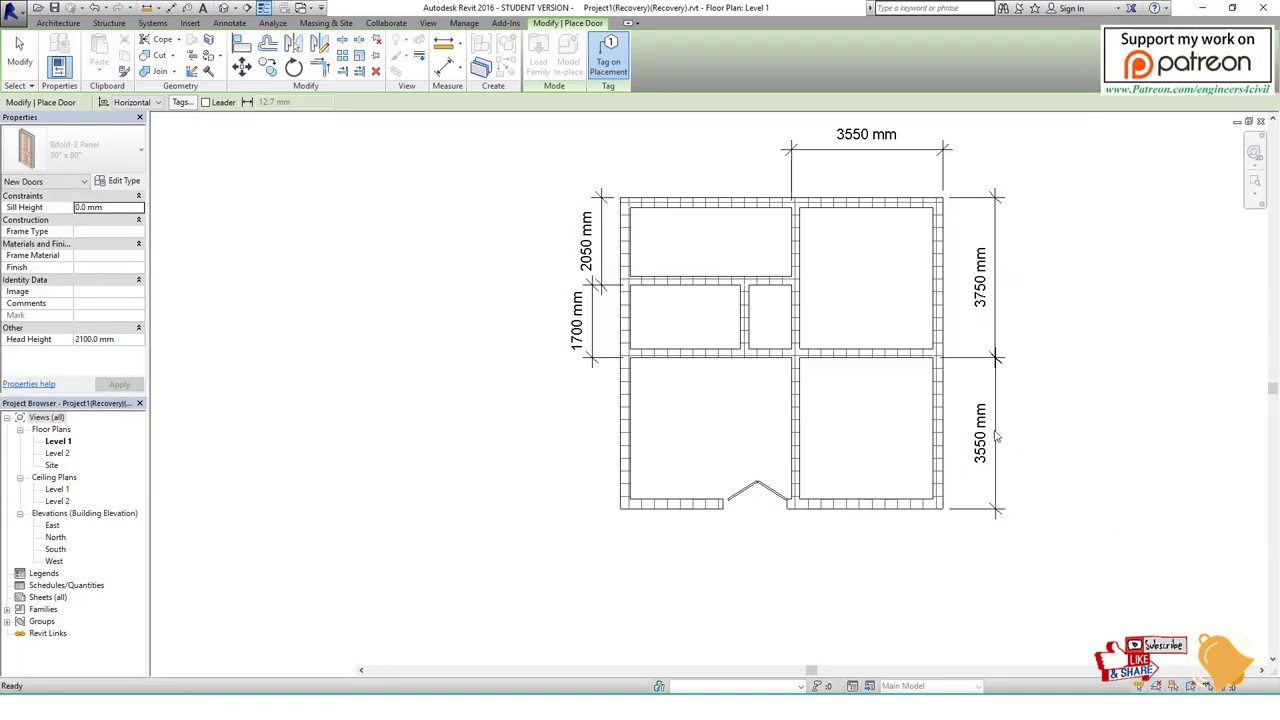
pyautogui.click(686, 394)
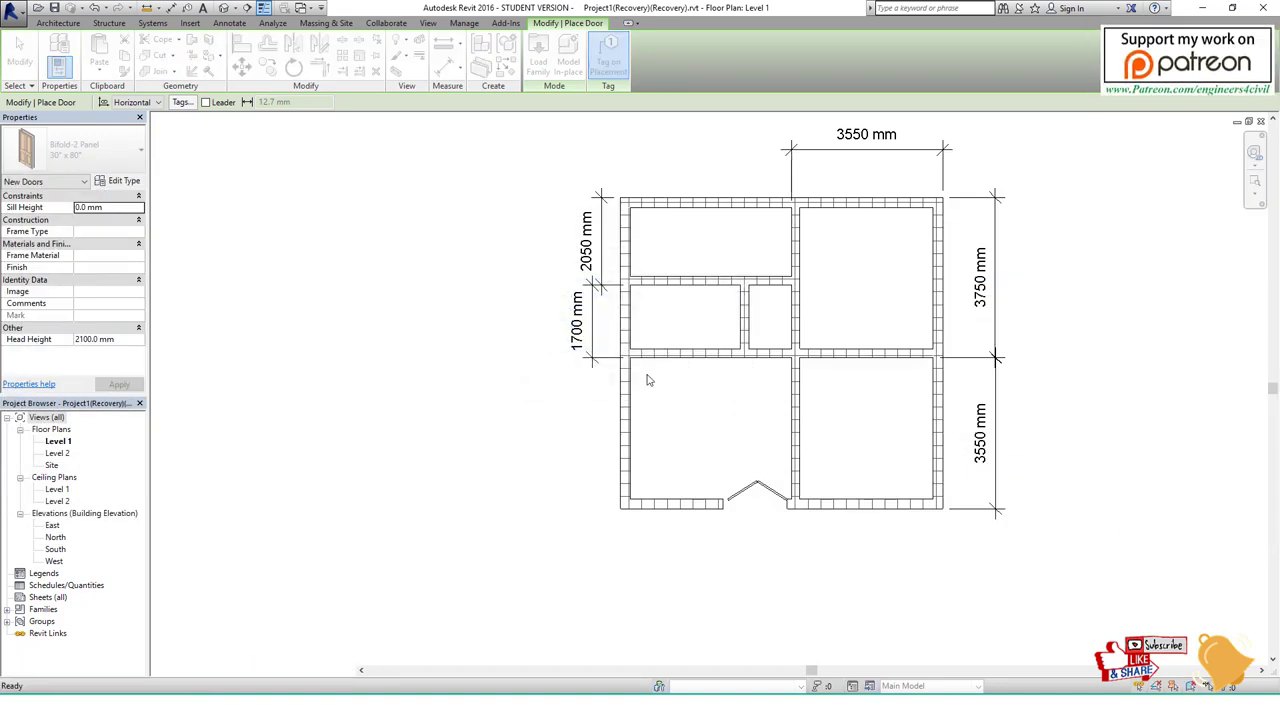
pyautogui.click(684, 393)
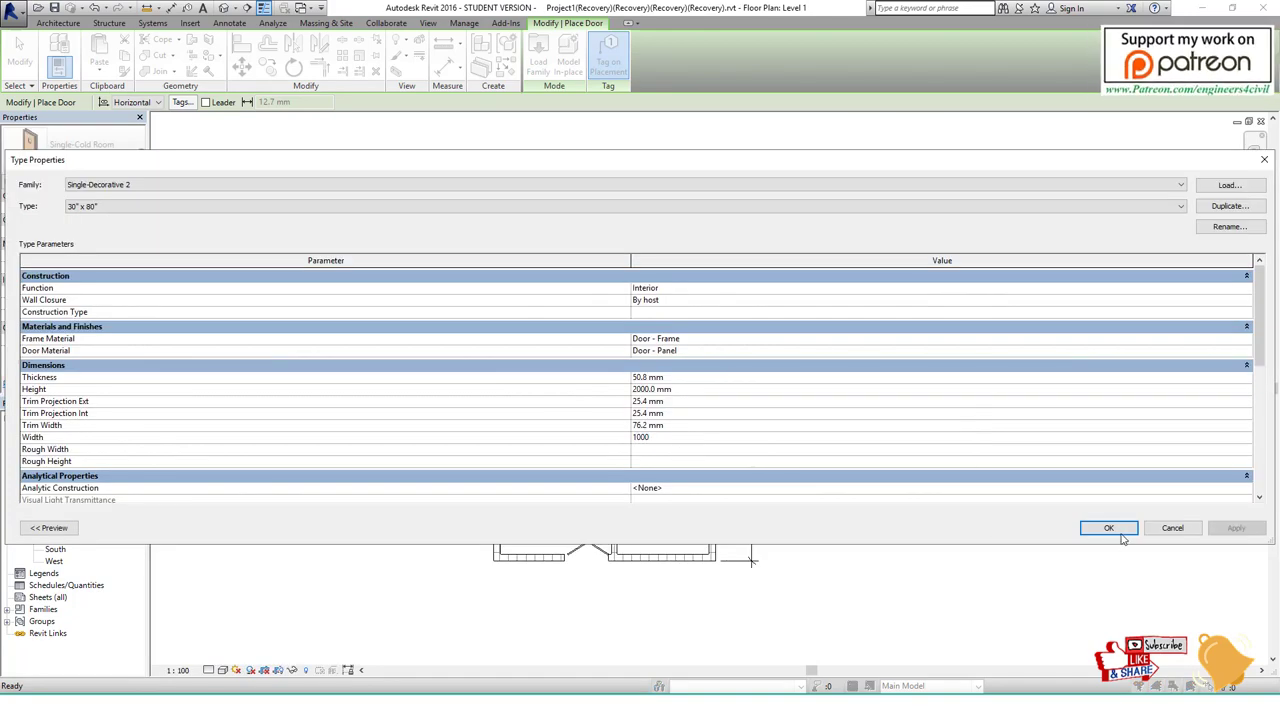
pyautogui.click(1120, 534)
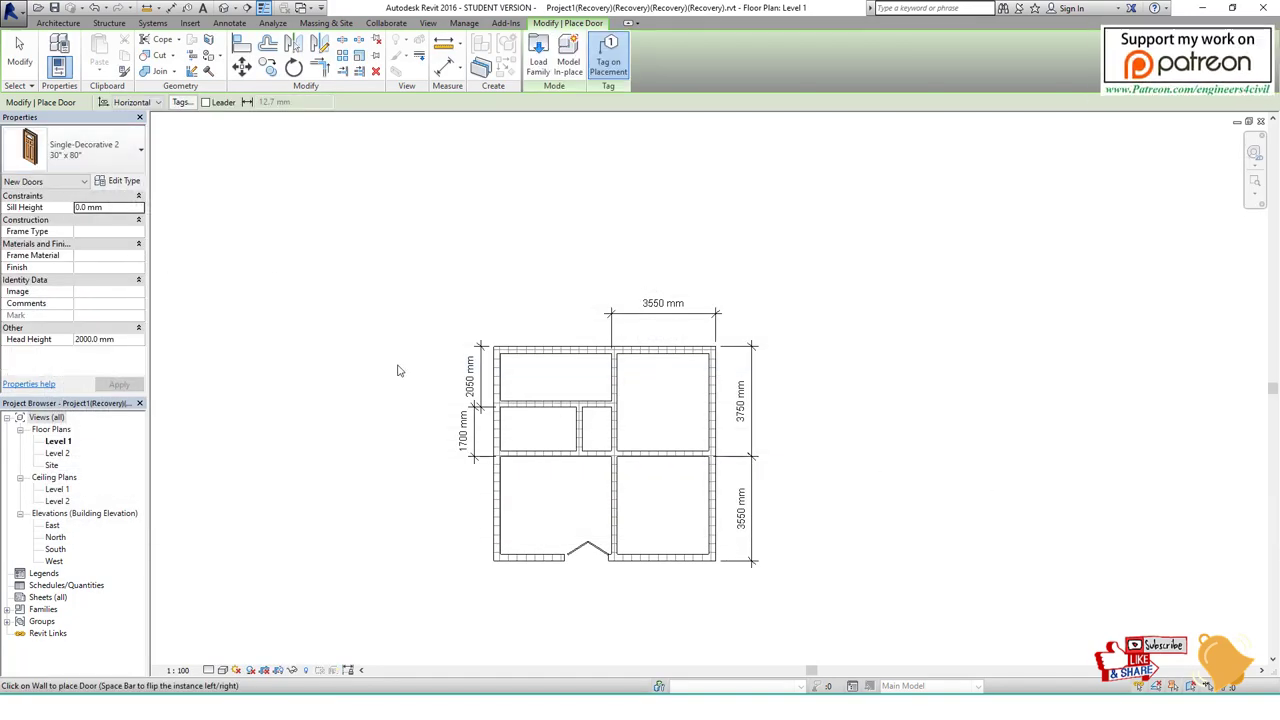
pyautogui.moveTo(600, 495); pyautogui.dragTo(563, 300, button='middle')
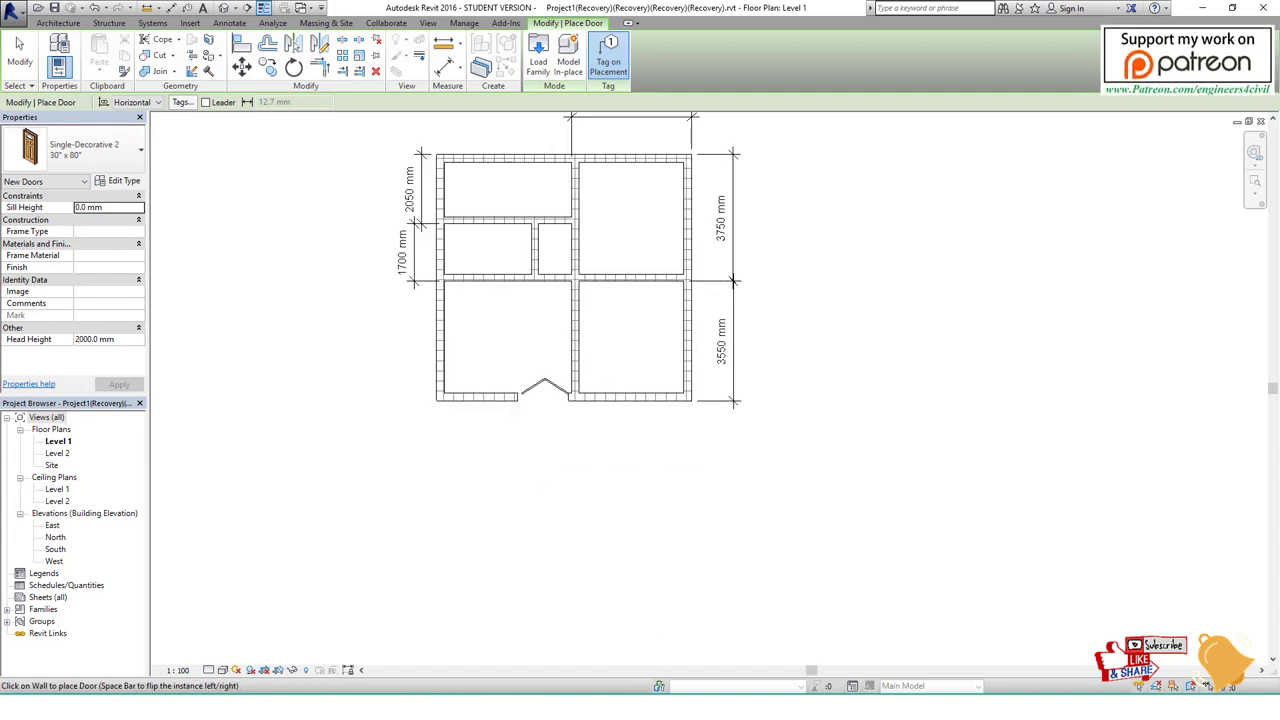
# Mark the D1 door locations on the reference layout image, then return to the plan.
pyautogui.hotkey('alt', 'Tab')
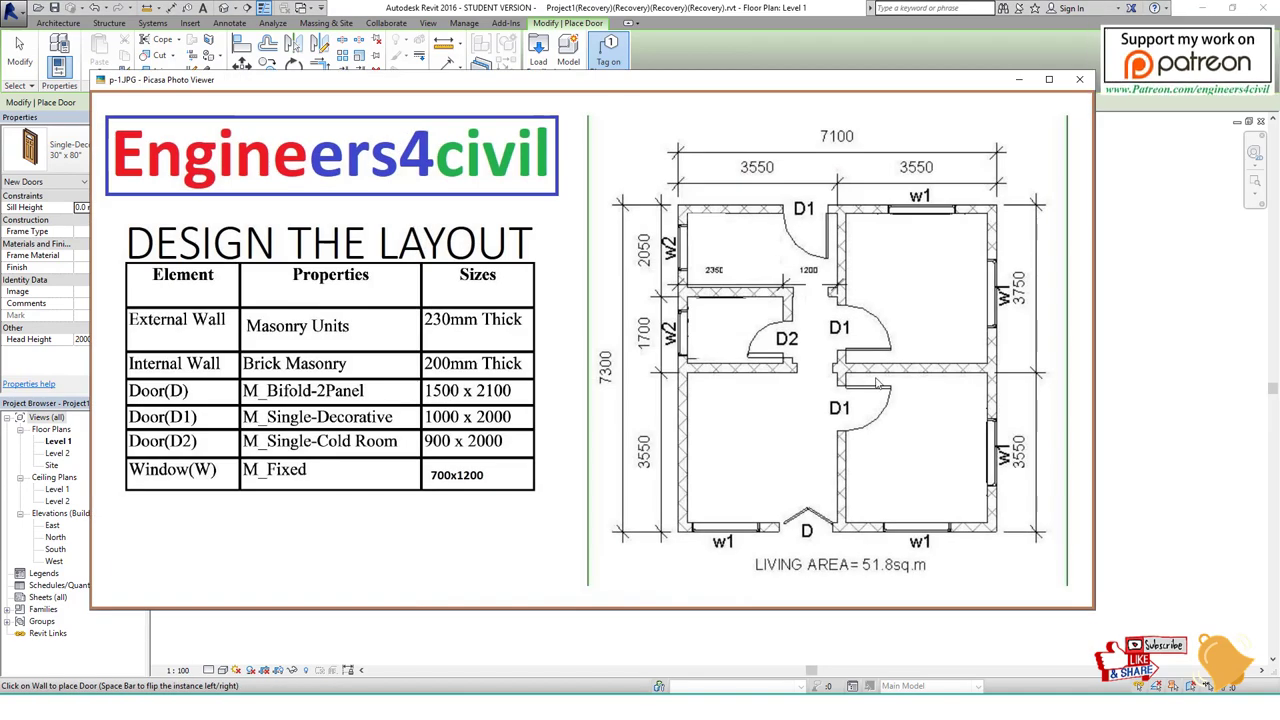
pyautogui.moveTo(876, 383); pyautogui.dragTo(862, 262)
pyautogui.moveTo(823, 186); pyautogui.dragTo(830, 256)
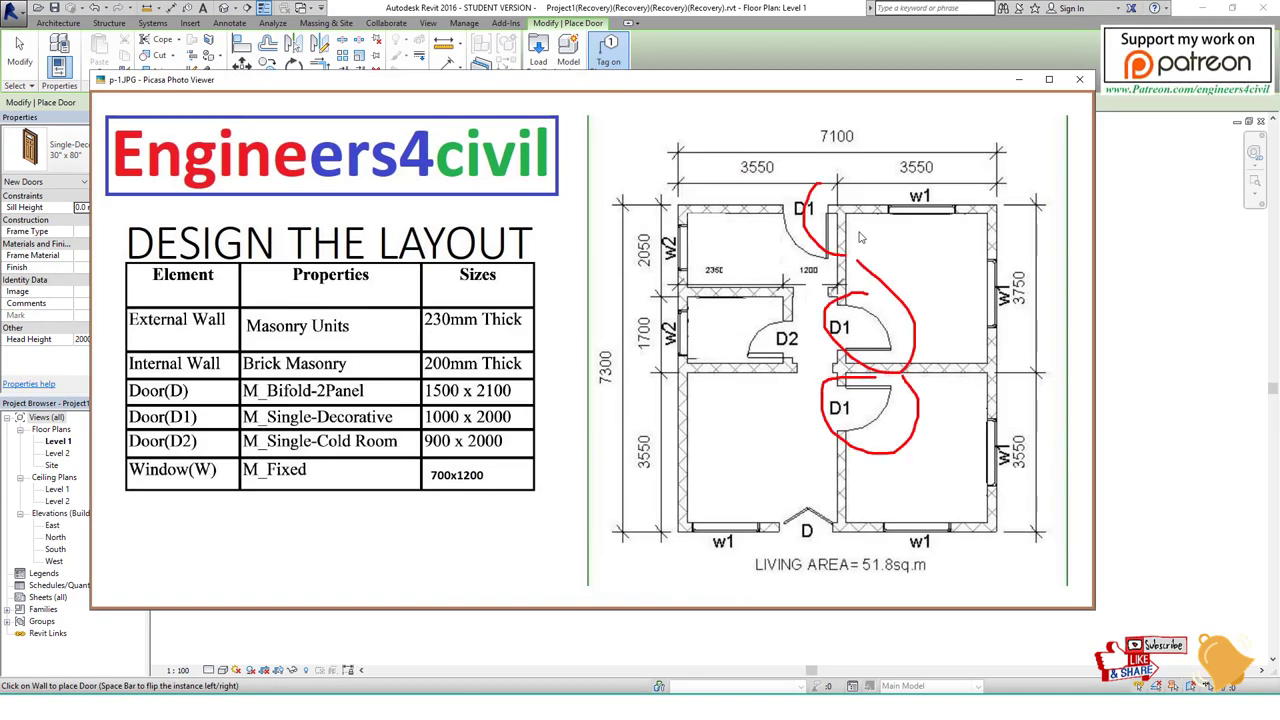
pyautogui.press('Escape')
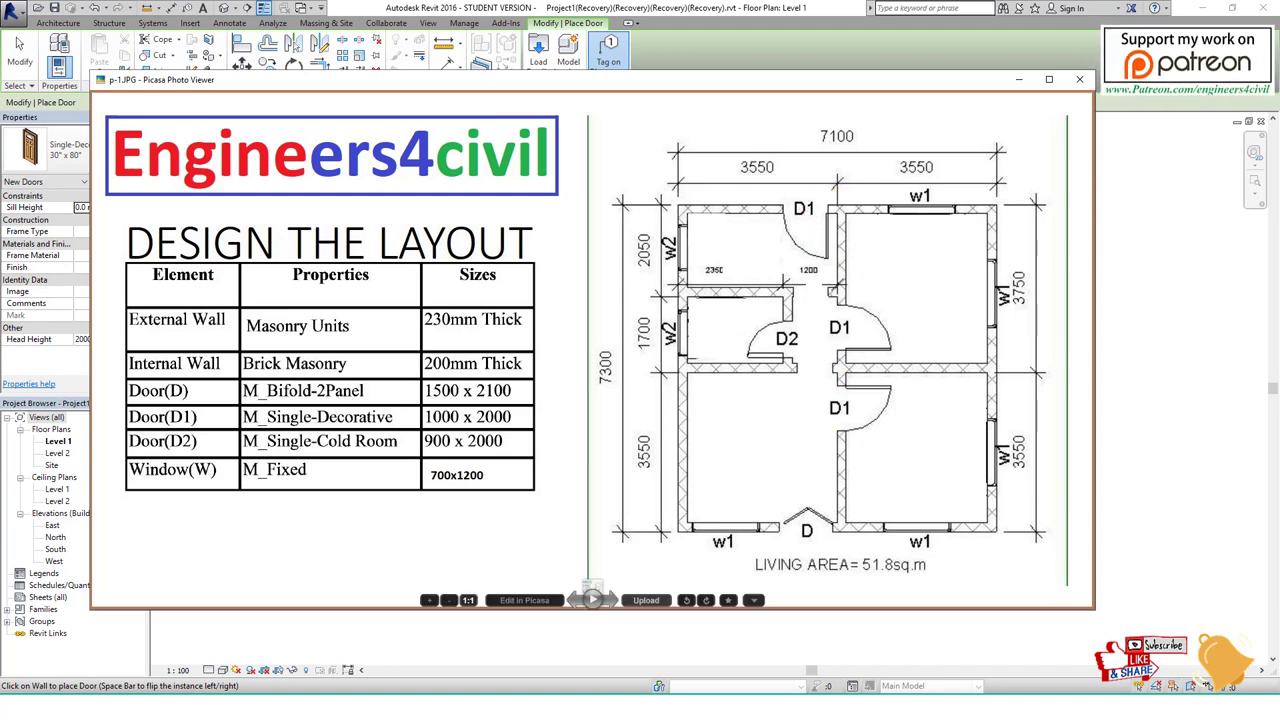
pyautogui.press('Escape')
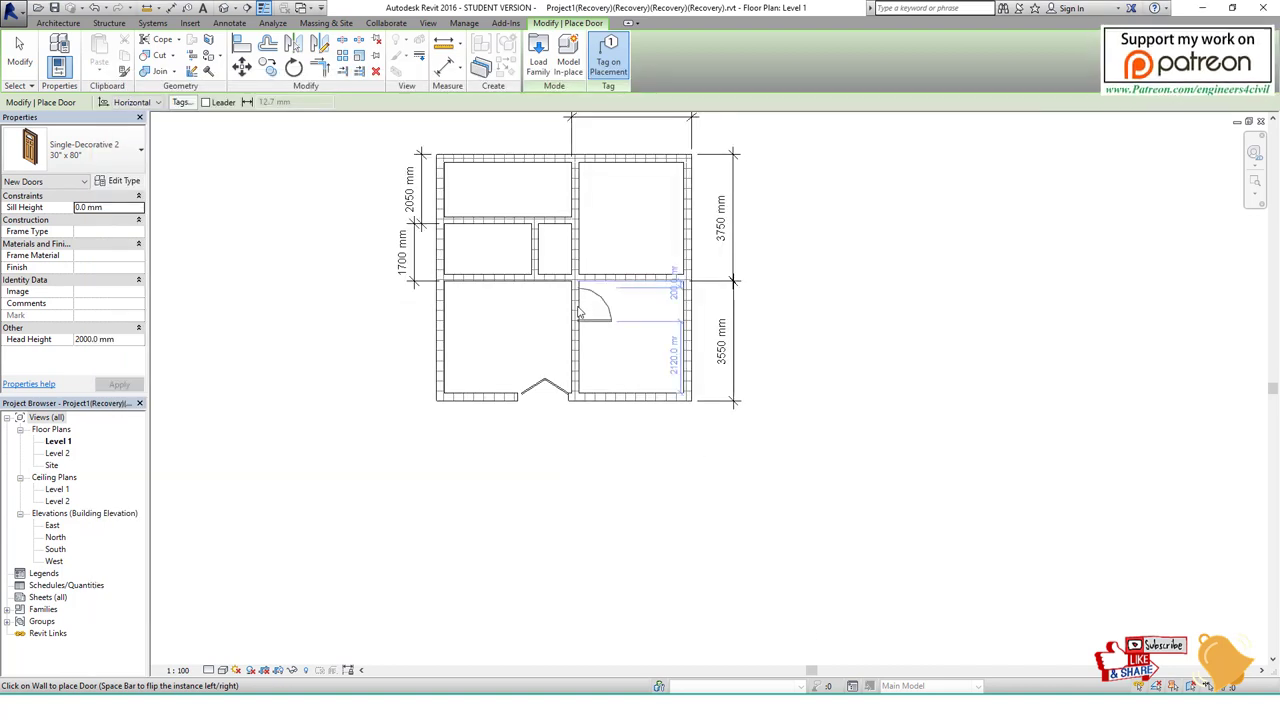
# Place doors 2 and 3 on the central wall and door 4 in the top wall.
pyautogui.click(578, 308)
pyautogui.click(578, 250)
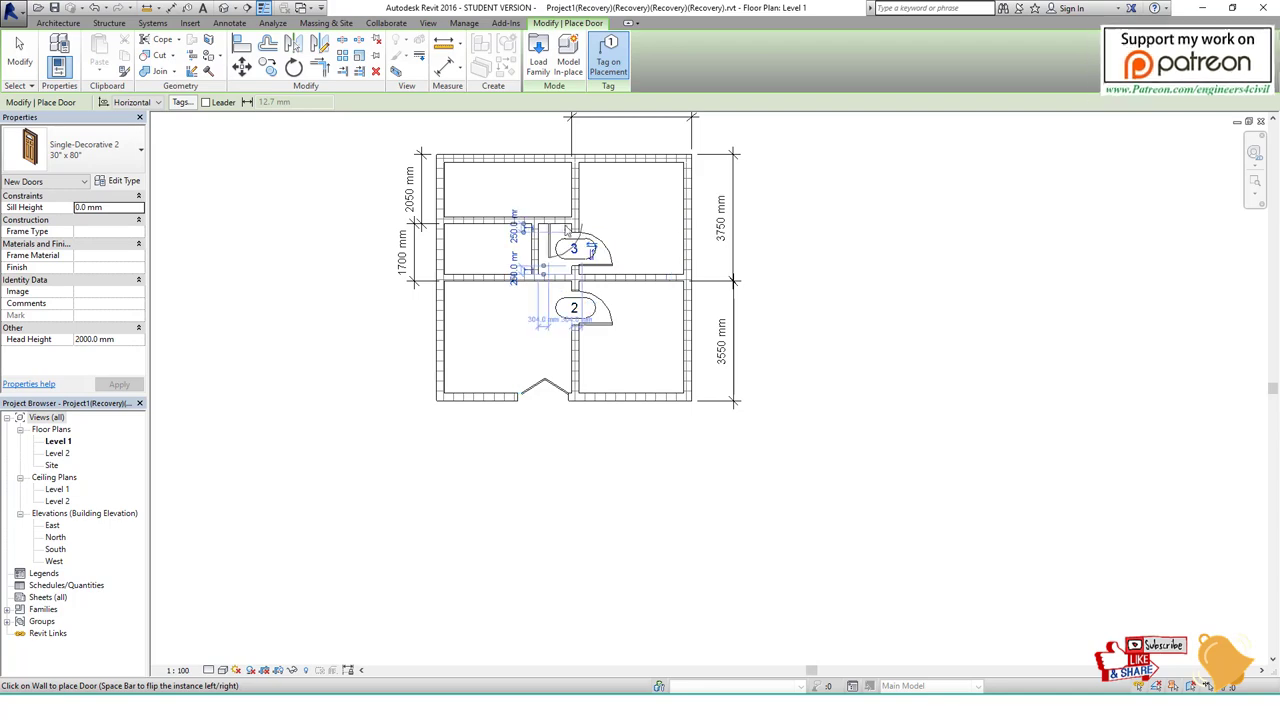
pyautogui.hotkey('alt', 'Tab')
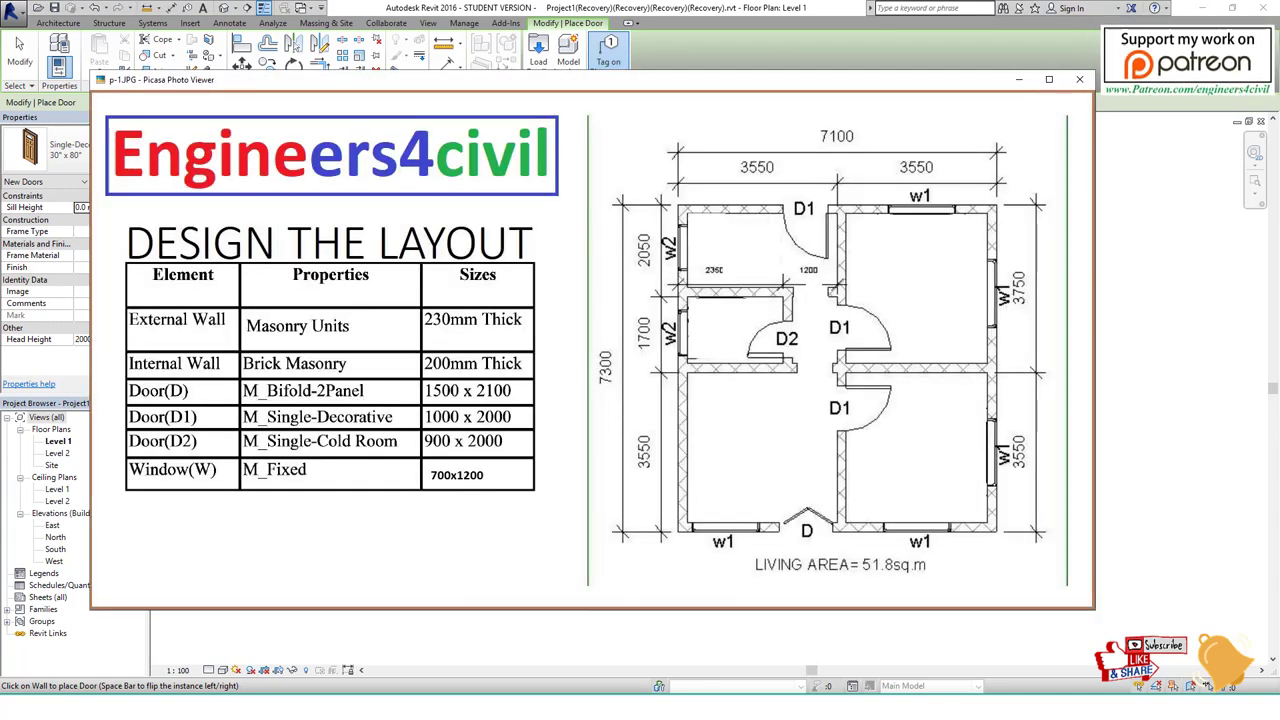
pyautogui.press('Escape')
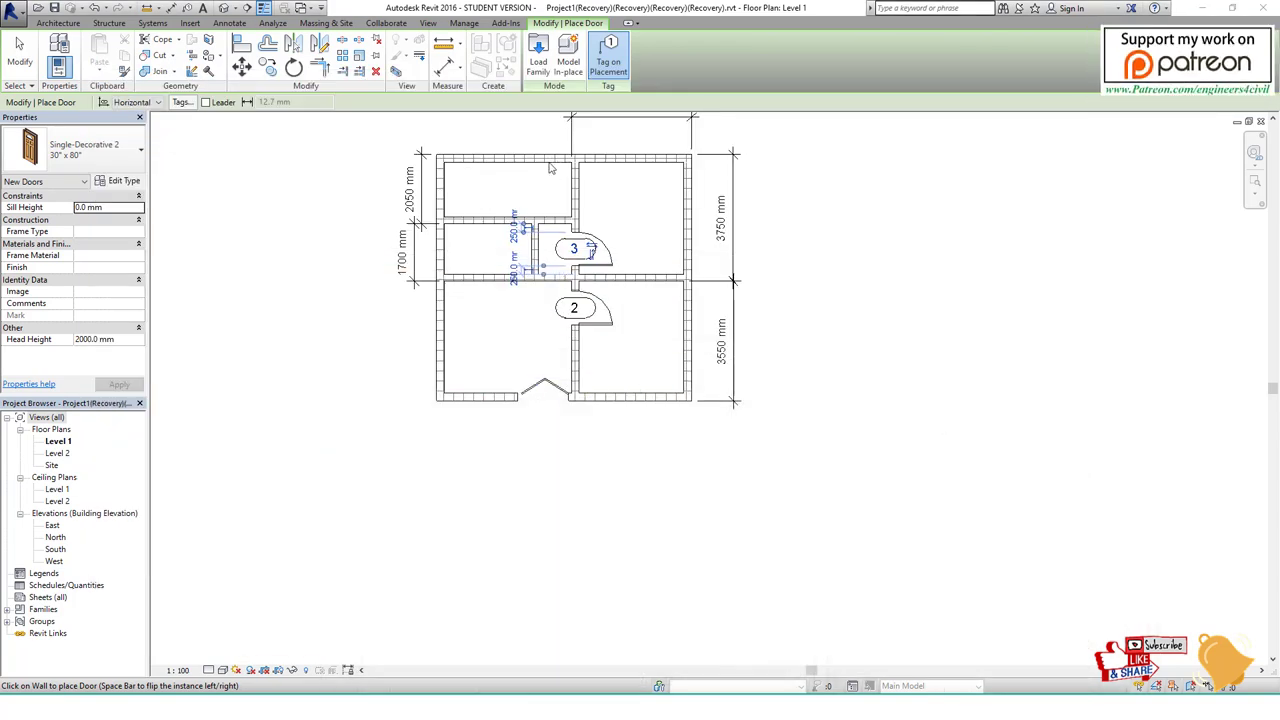
pyautogui.scroll(2, 549, 168)
pyautogui.moveTo(549, 168); pyautogui.dragTo(565, 262, button='middle')
pyautogui.click(569, 262)
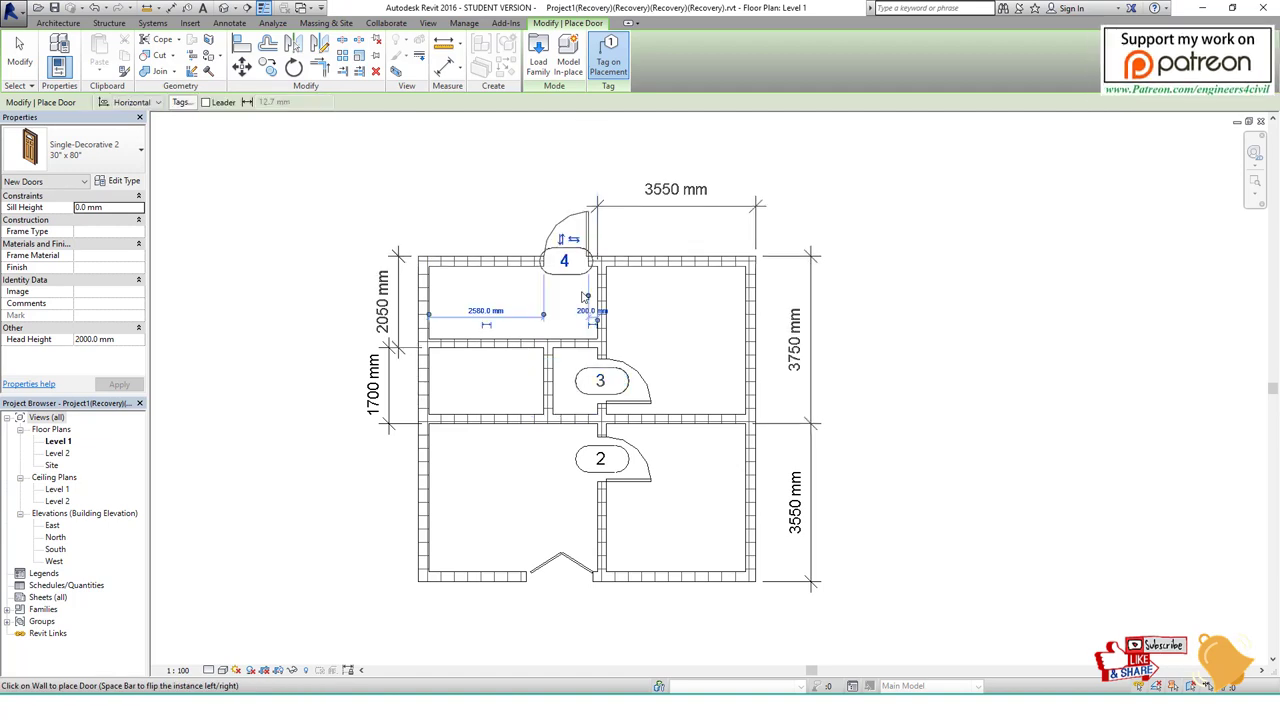
pyautogui.press('Escape')
pyautogui.press('Escape')
# Flip door 4 to swing into the room and check door 2's orientation.
pyautogui.click(586, 244)
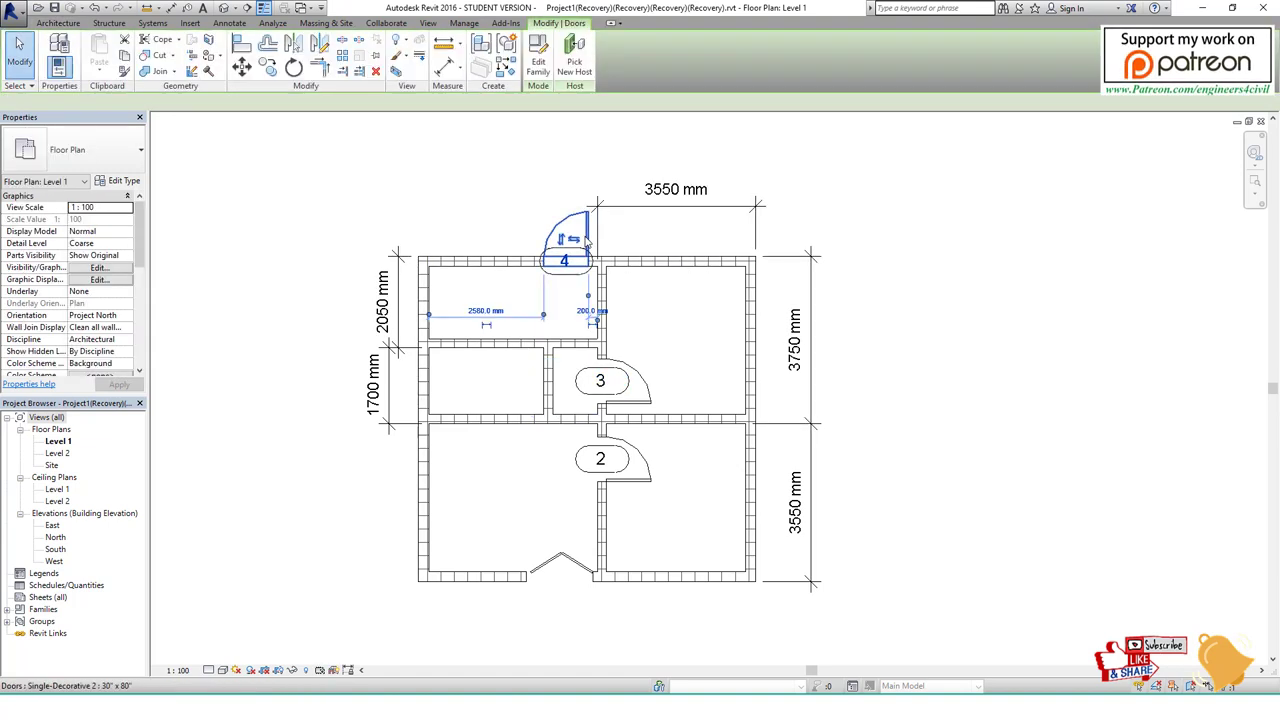
pyautogui.click(564, 242)
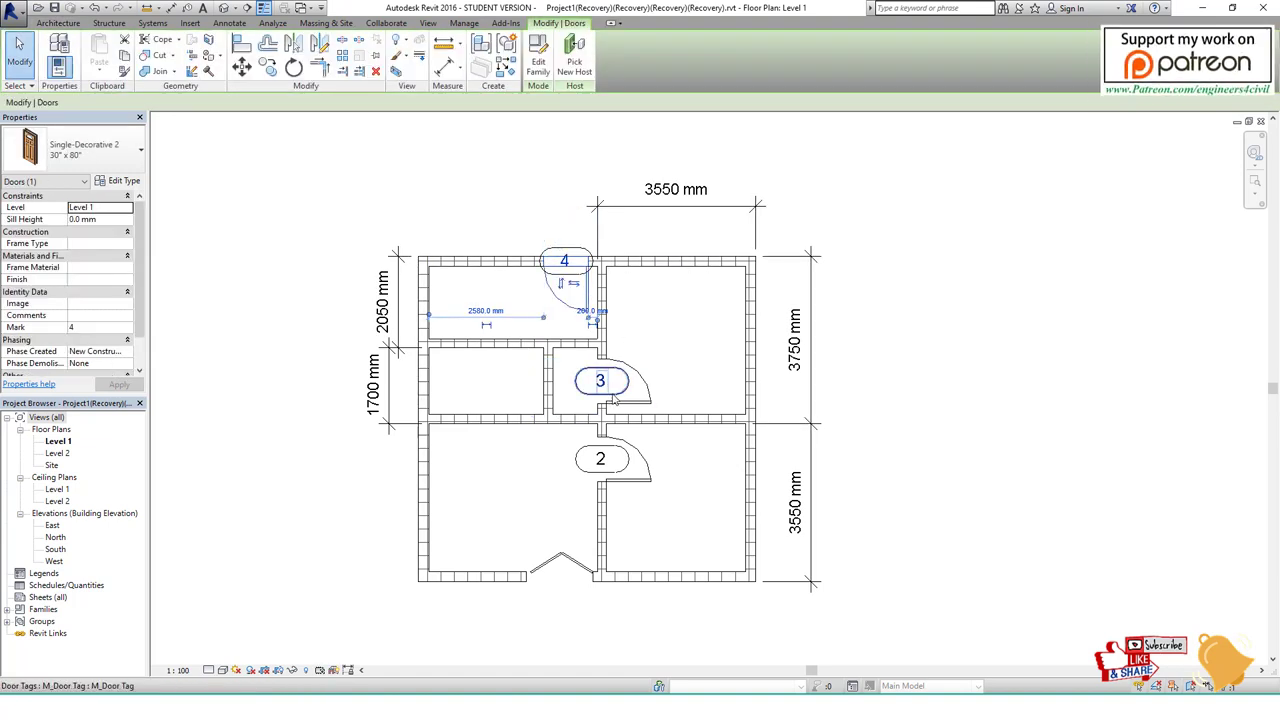
pyautogui.click(631, 490)
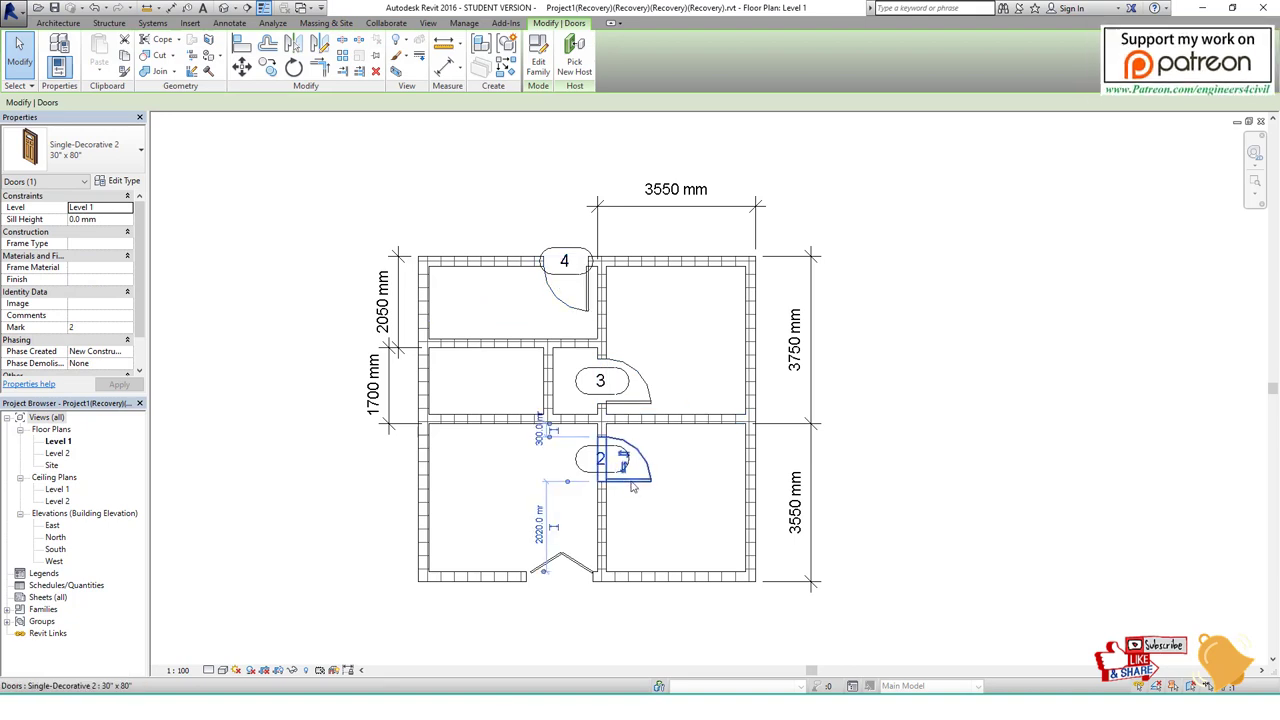
pyautogui.click(681, 484)
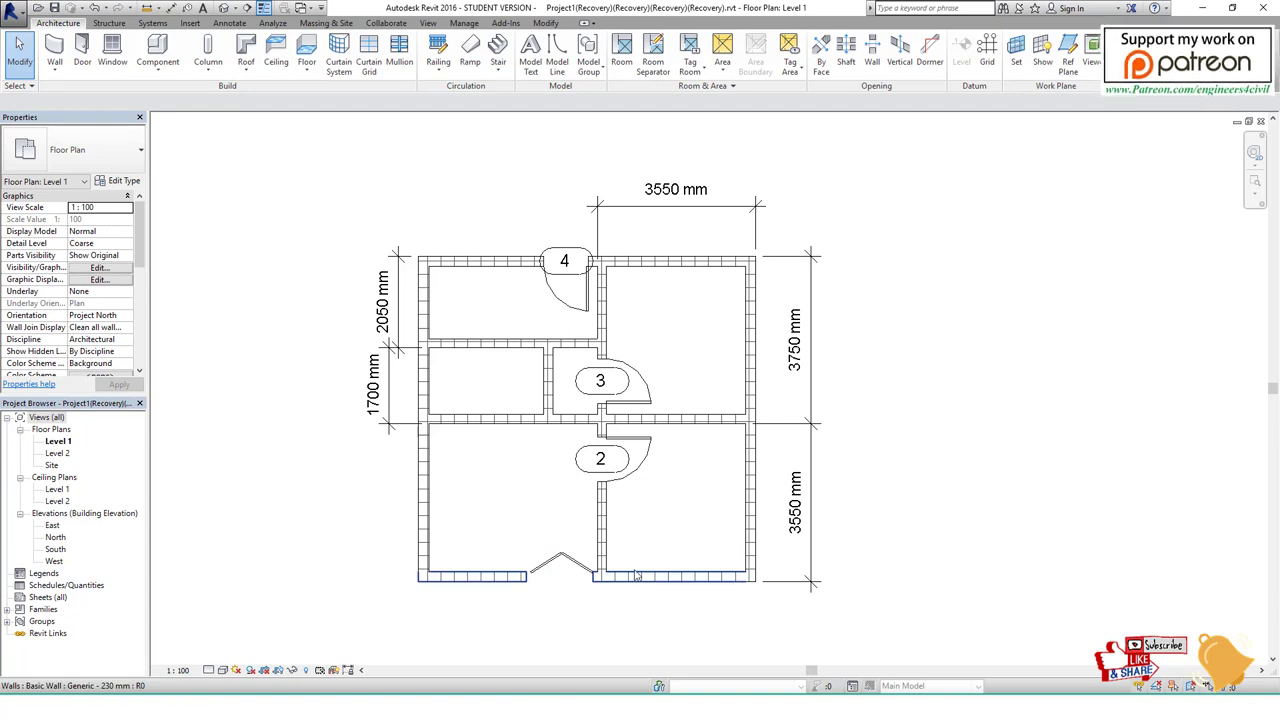
pyautogui.hotkey('alt', 'Tab')
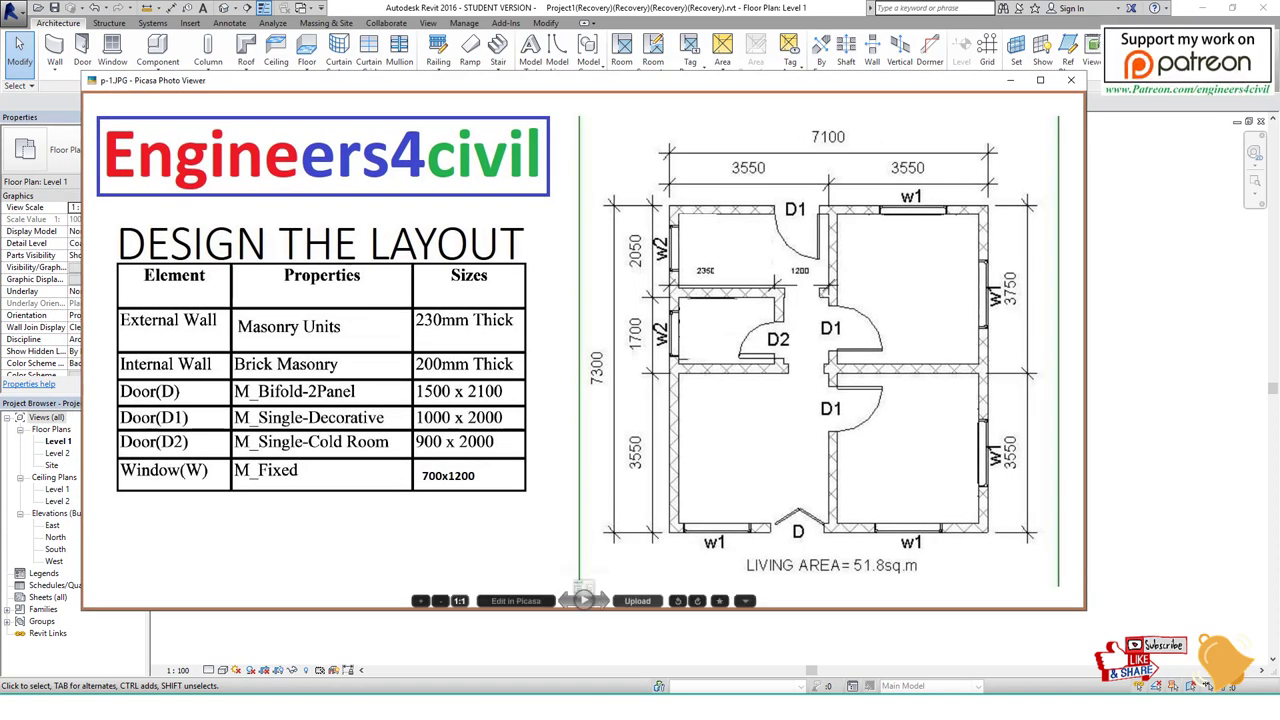
# Start a new door using the Single-Cold Room 24" x 82" type.
pyautogui.press('Escape')
pyautogui.click(84, 47)
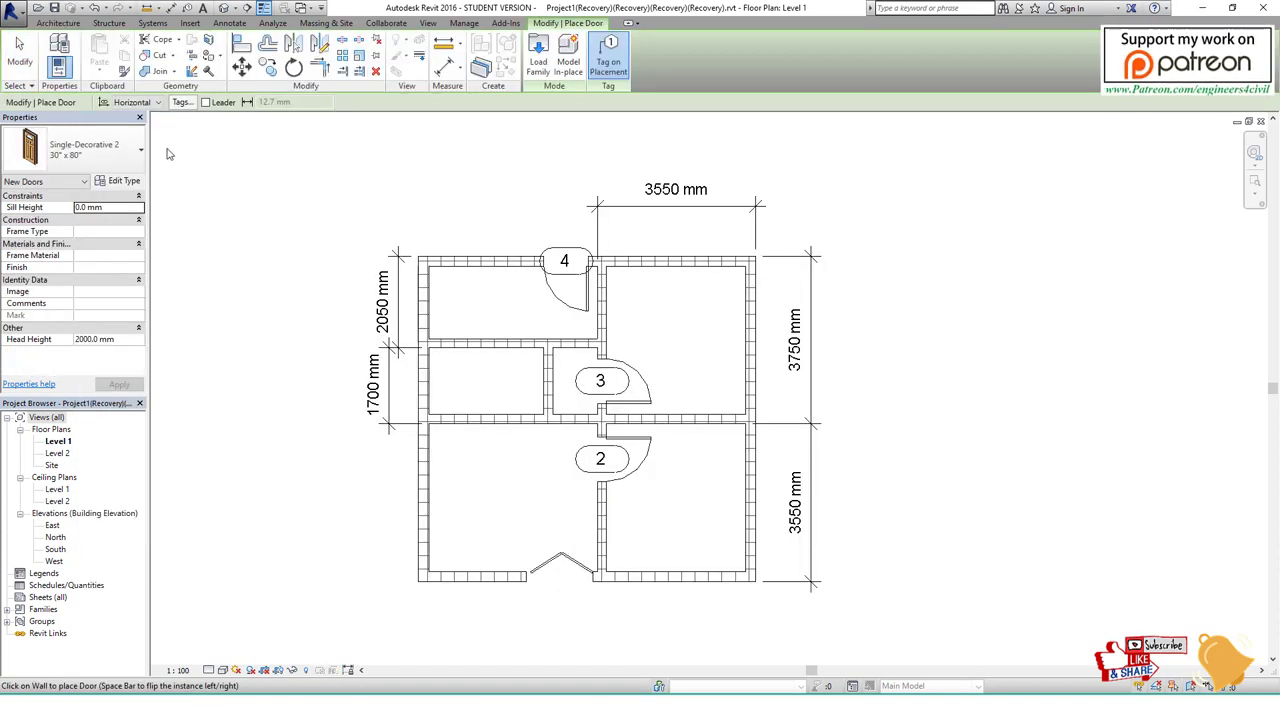
pyautogui.click(135, 150)
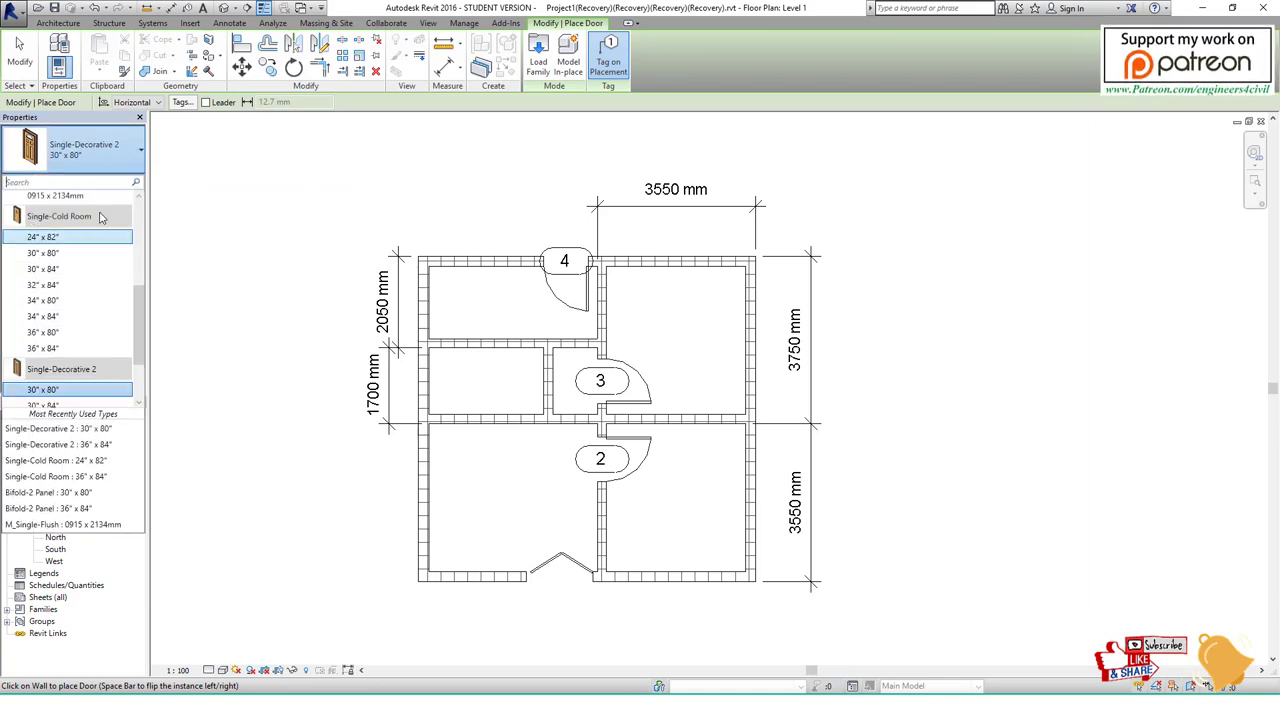
pyautogui.click(72, 236)
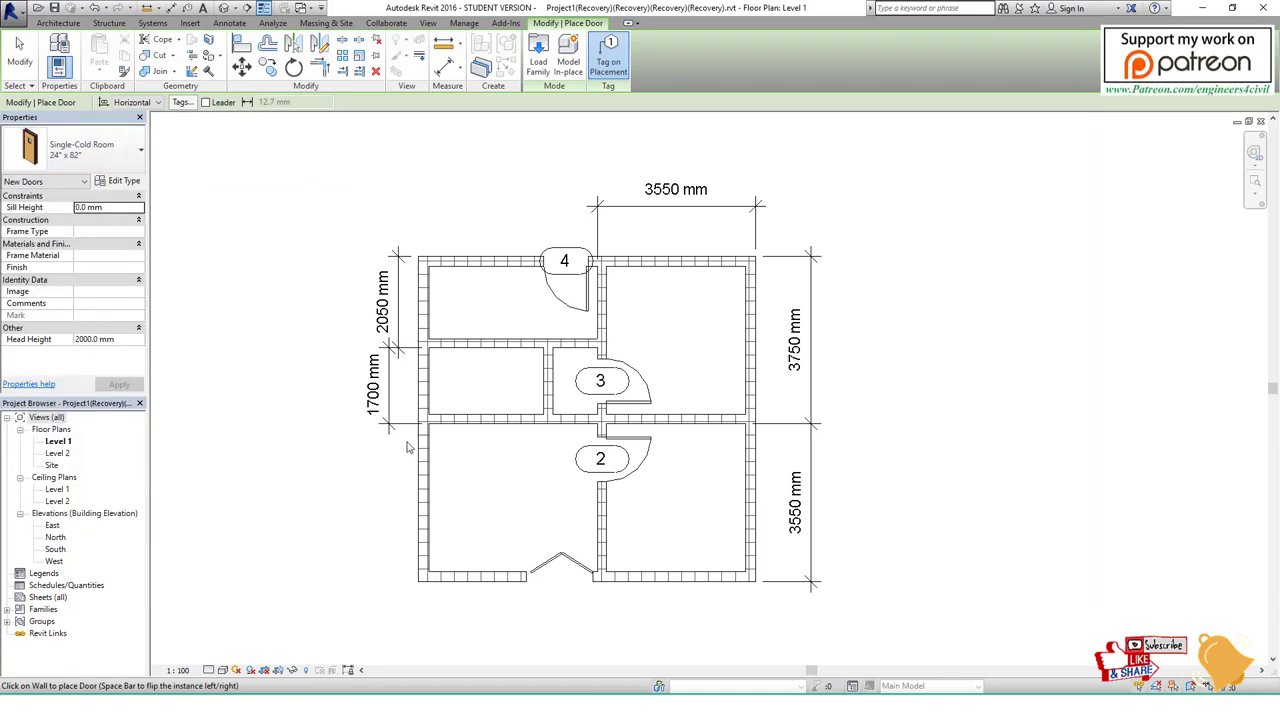
pyautogui.hotkey('alt', 'Tab')
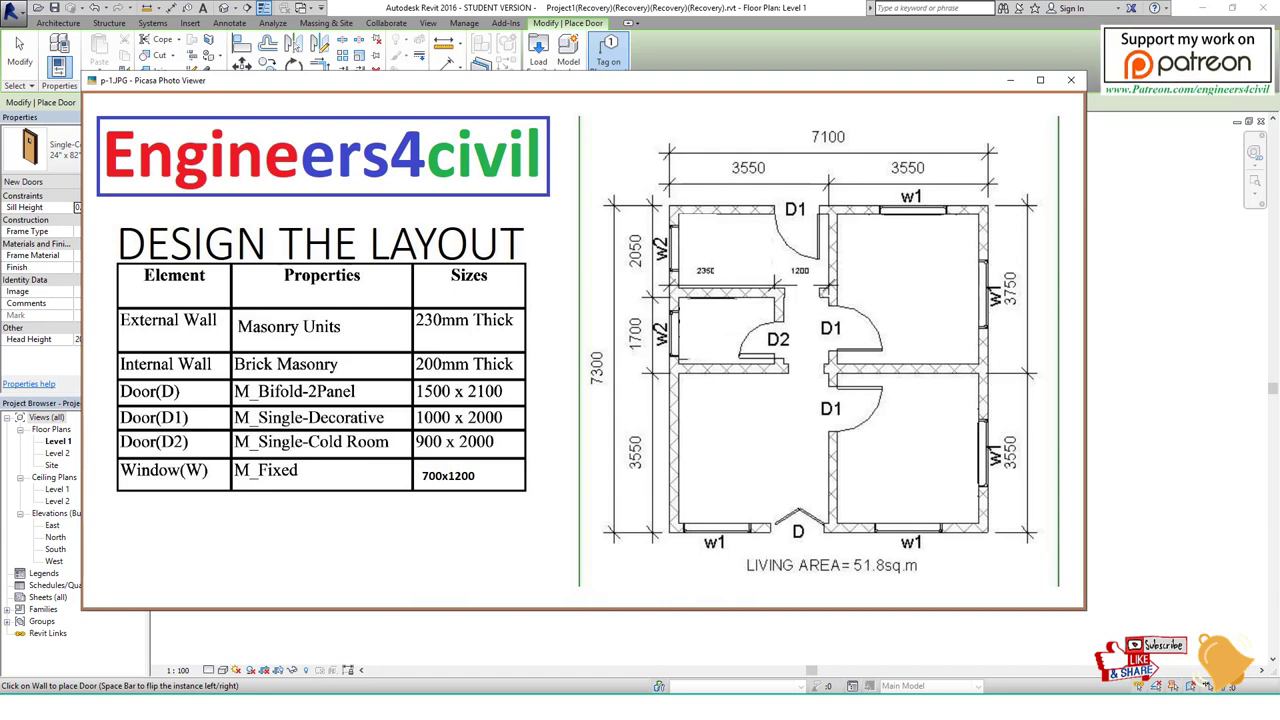
pyautogui.press('Escape')
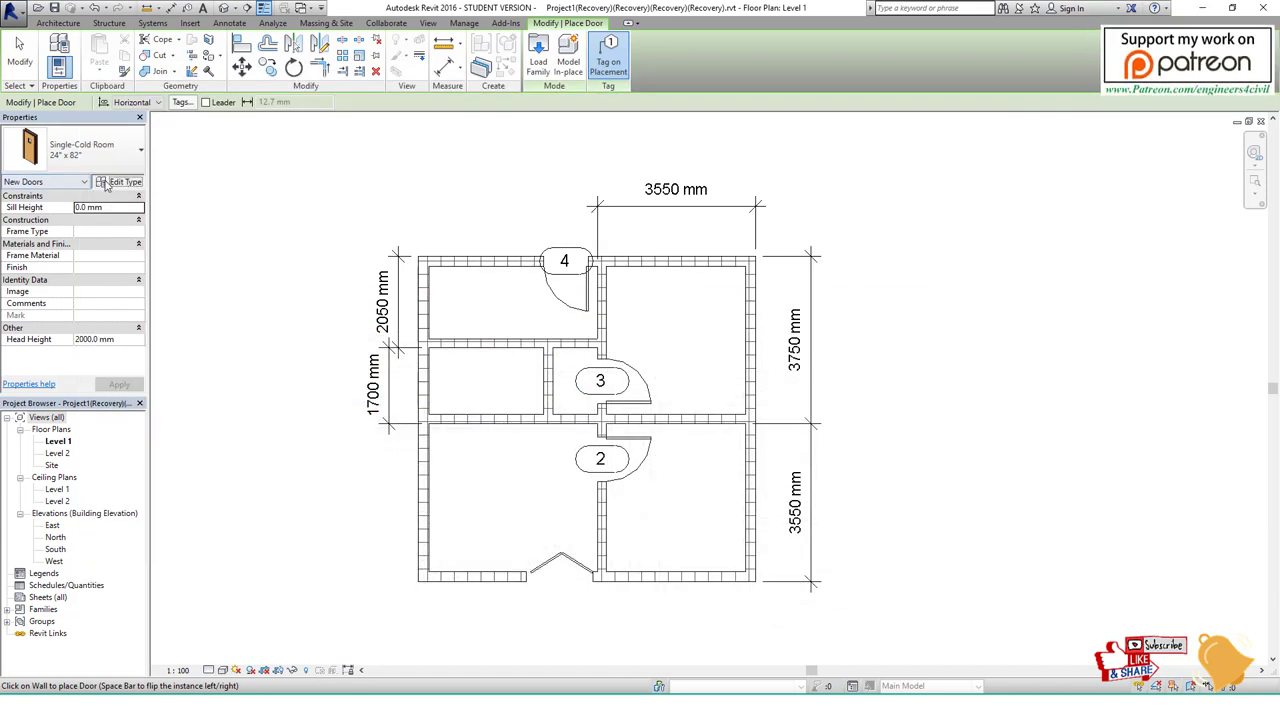
# Narrow the Single-Cold Room type's width in Type Properties, typing 90.
pyautogui.click(106, 186)
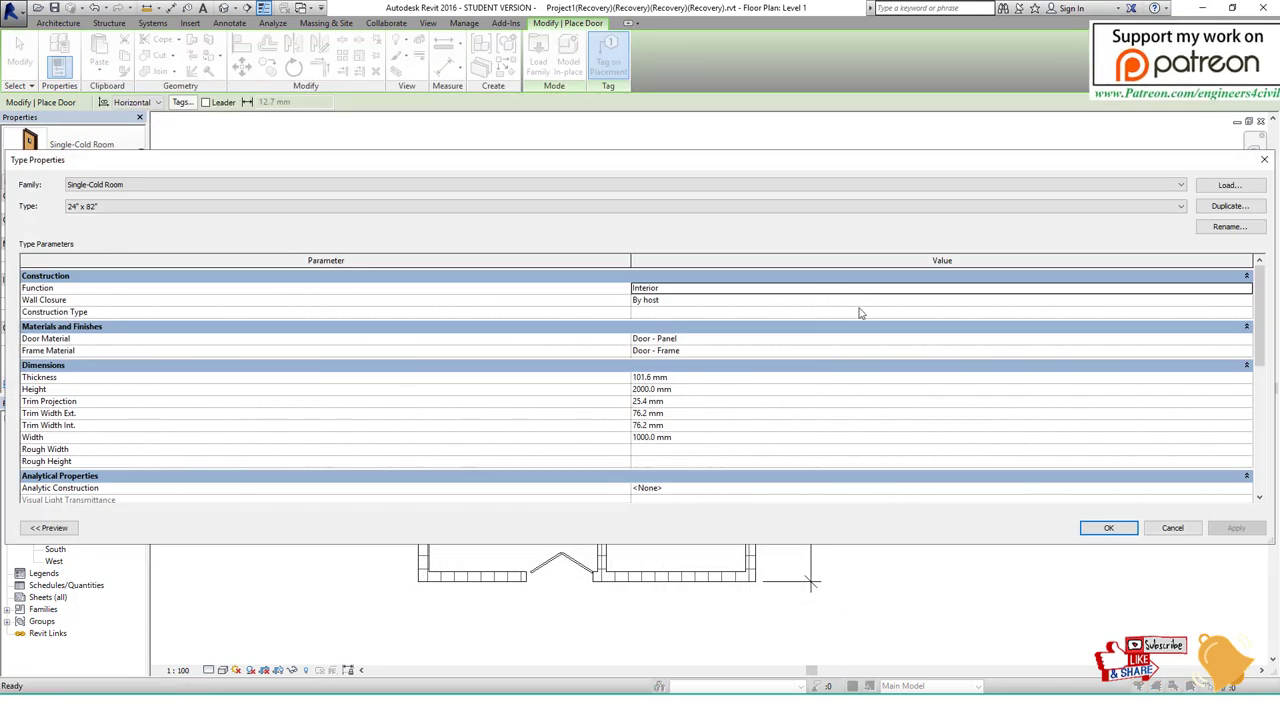
pyautogui.click(680, 437)
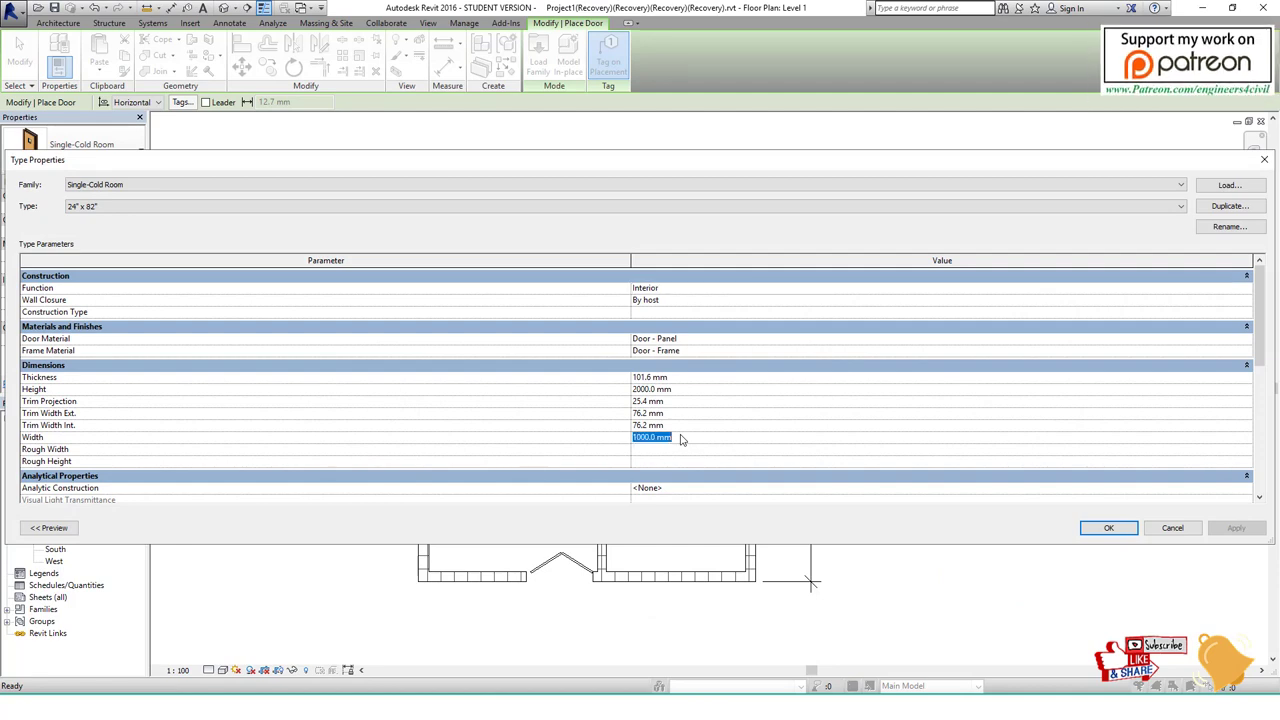
pyautogui.write('900')
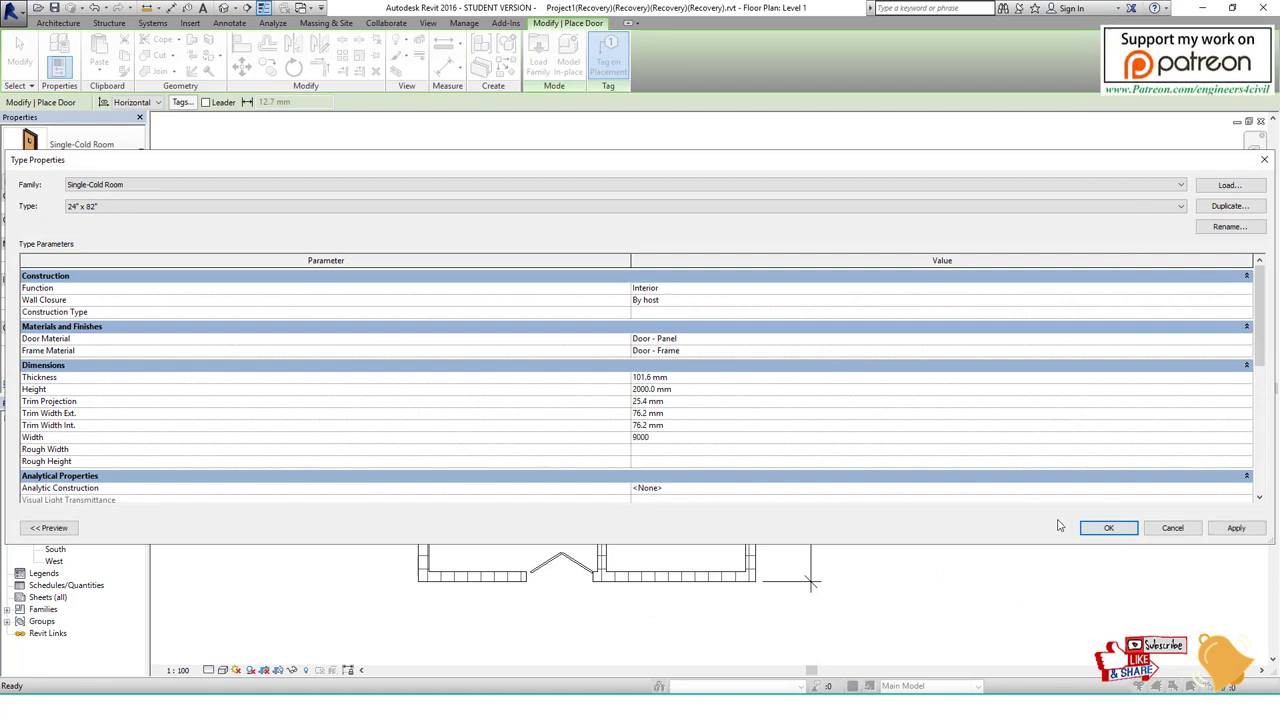
pyautogui.click(1107, 529)
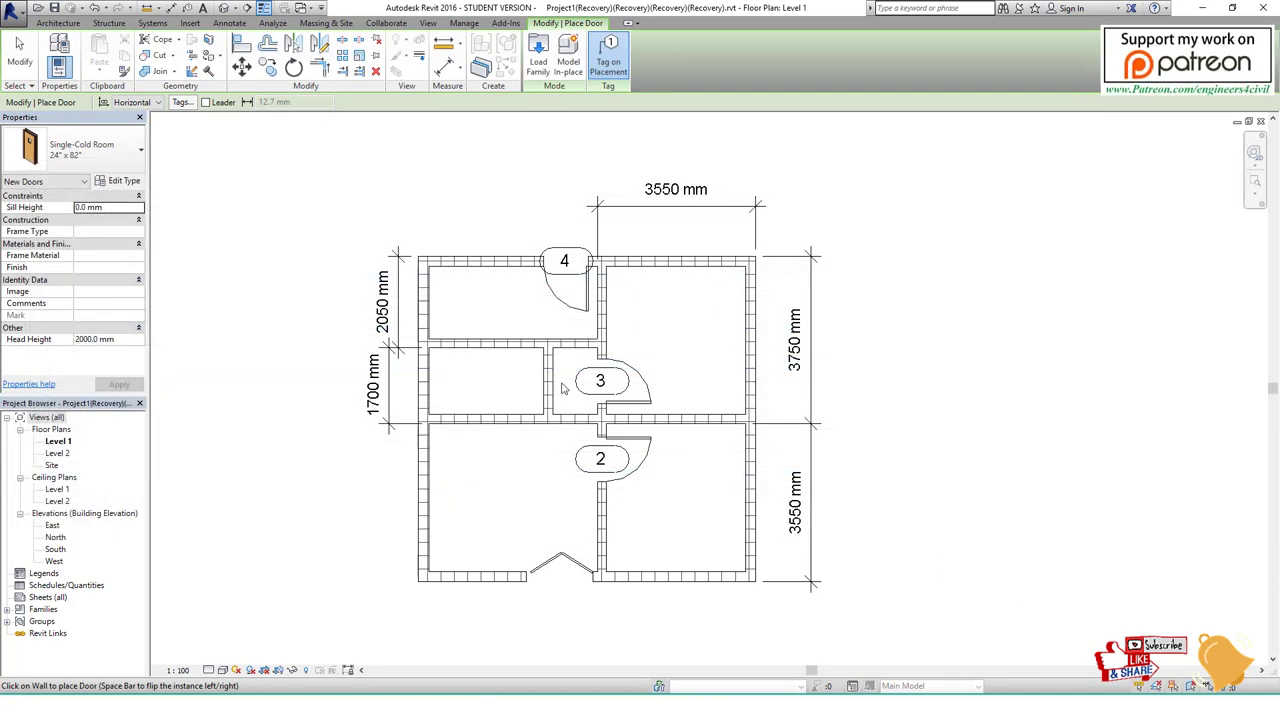
pyautogui.hotkey('alt', 'Tab')
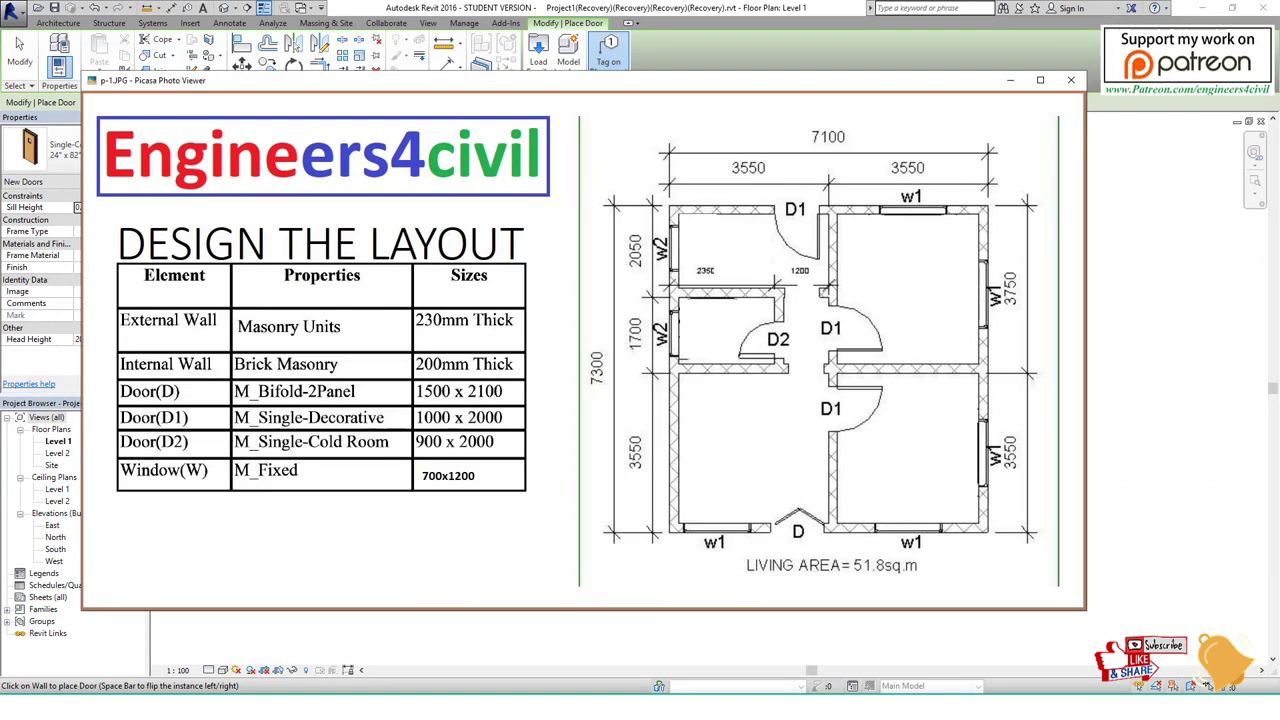
pyautogui.hotkey('alt', 'Tab')
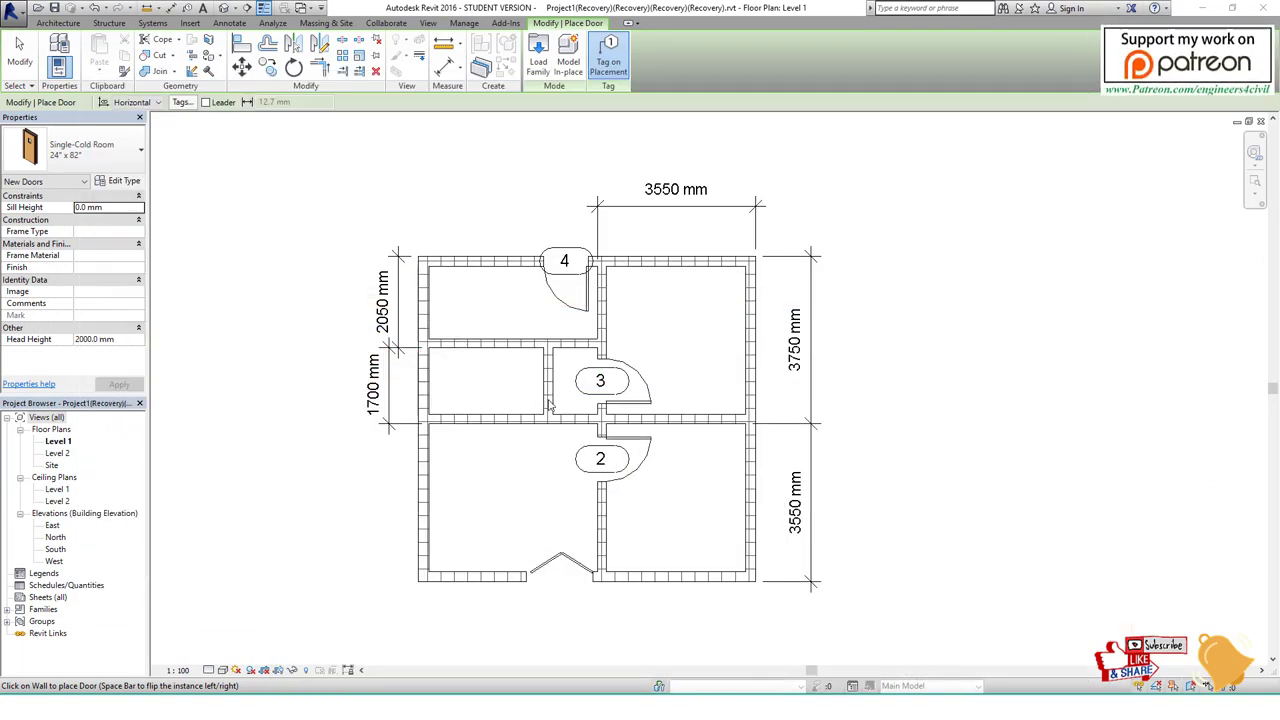
# Place the cold room door as door 5 in the partition wall left of door 3.
pyautogui.click(552, 392)
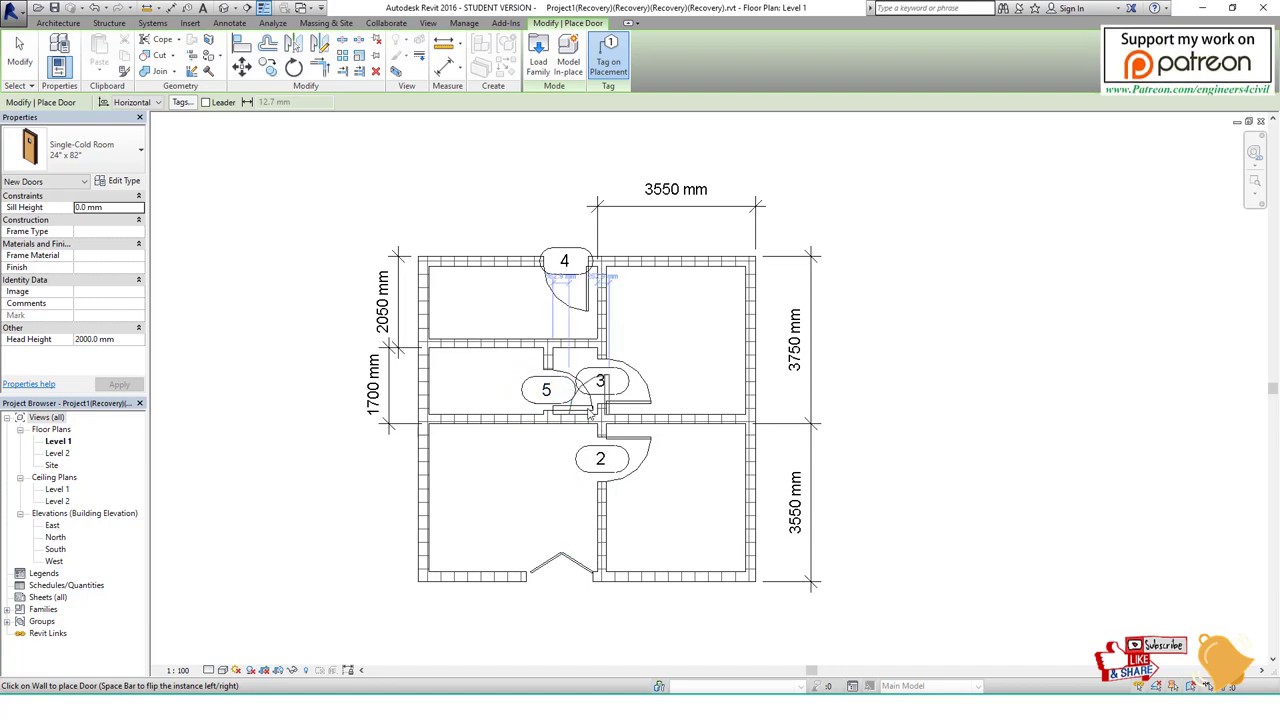
pyautogui.press('Escape')
pyautogui.click(552, 398)
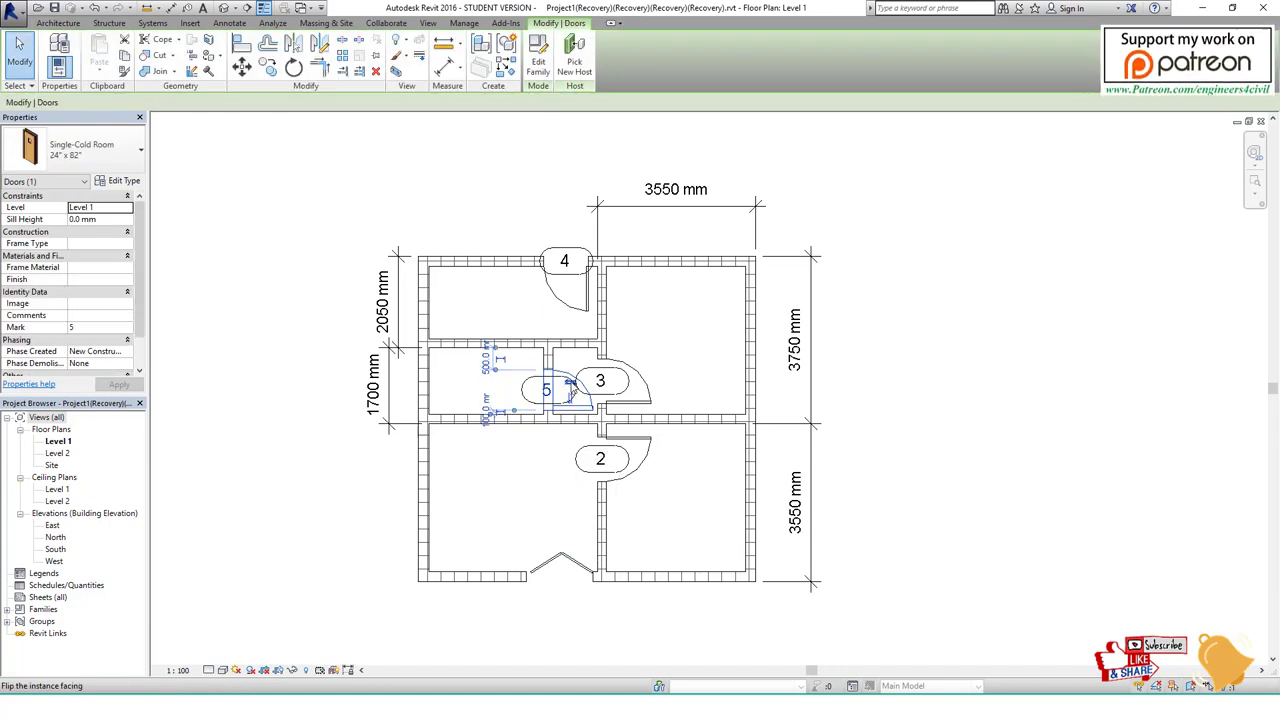
pyautogui.click(690, 361)
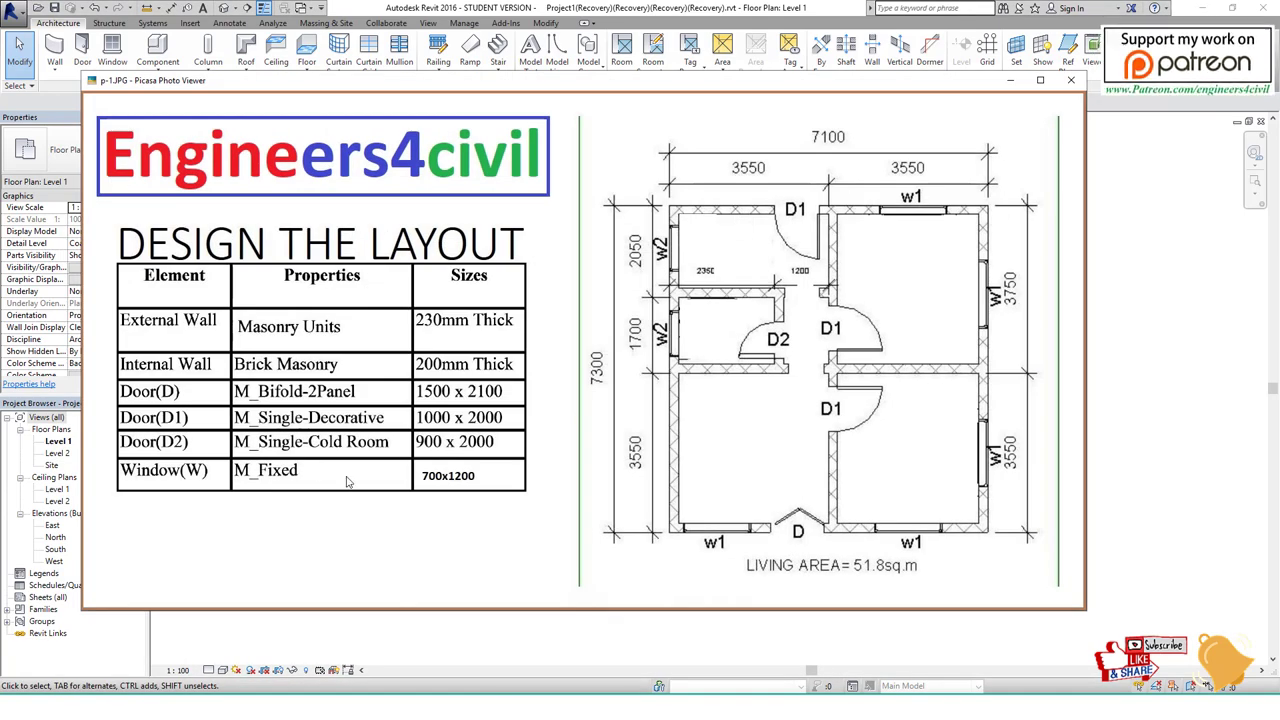
# Duplicate the fixed window type as 0406 x 0610mm 2.
pyautogui.moveTo(481, 480)
pyautogui.mouseDown()
pyautogui.moveTo(450, 466)
pyautogui.moveTo(496, 490)
pyautogui.mouseUp()
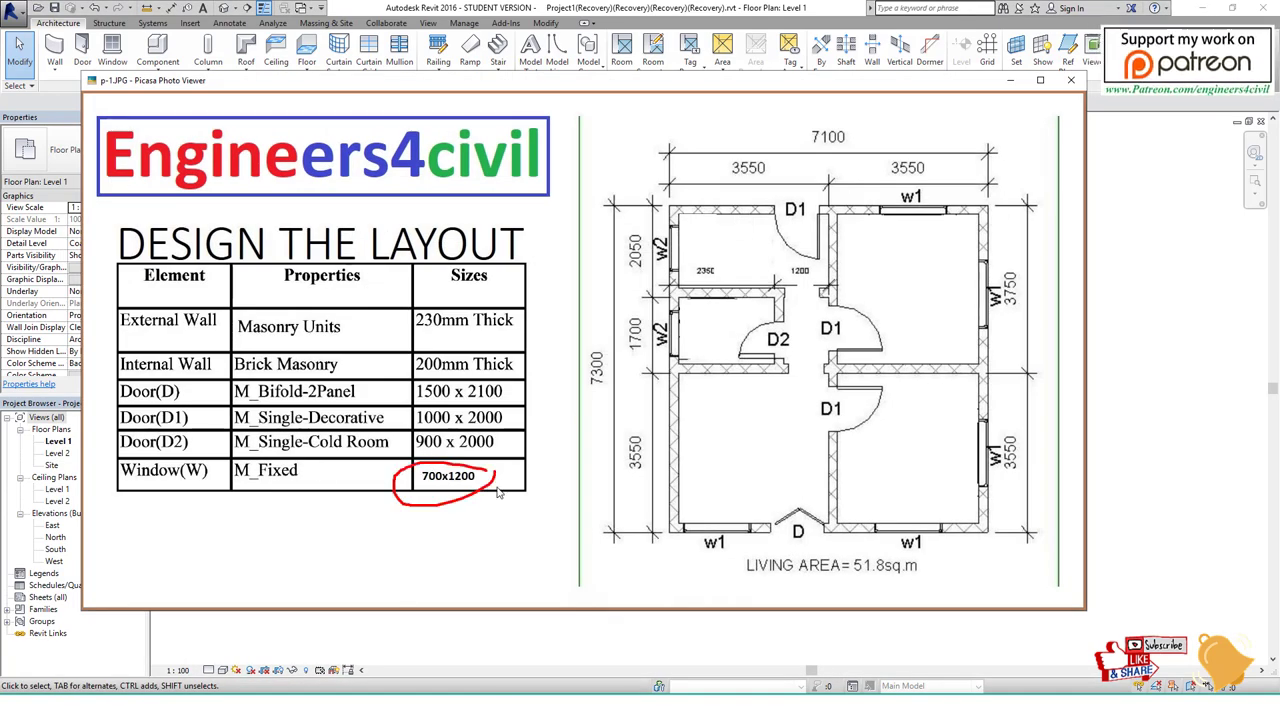
pyautogui.press('Escape')
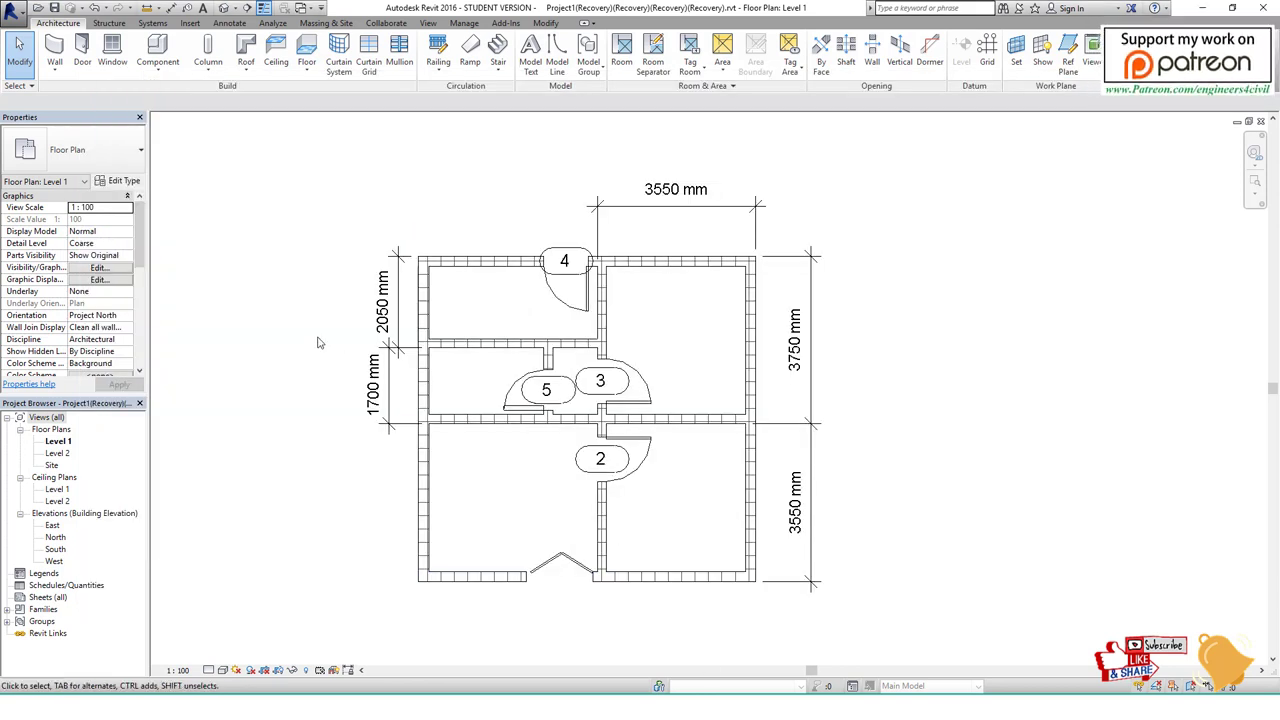
pyautogui.click(112, 50)
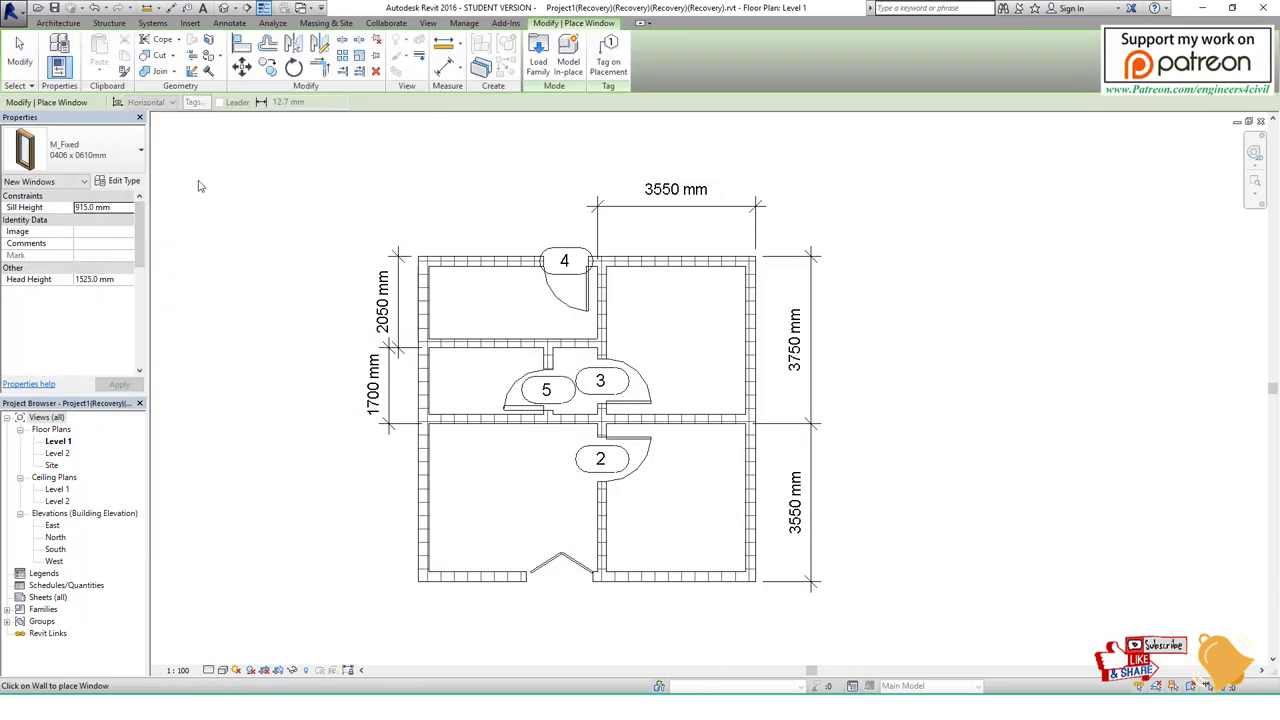
pyautogui.click(120, 180)
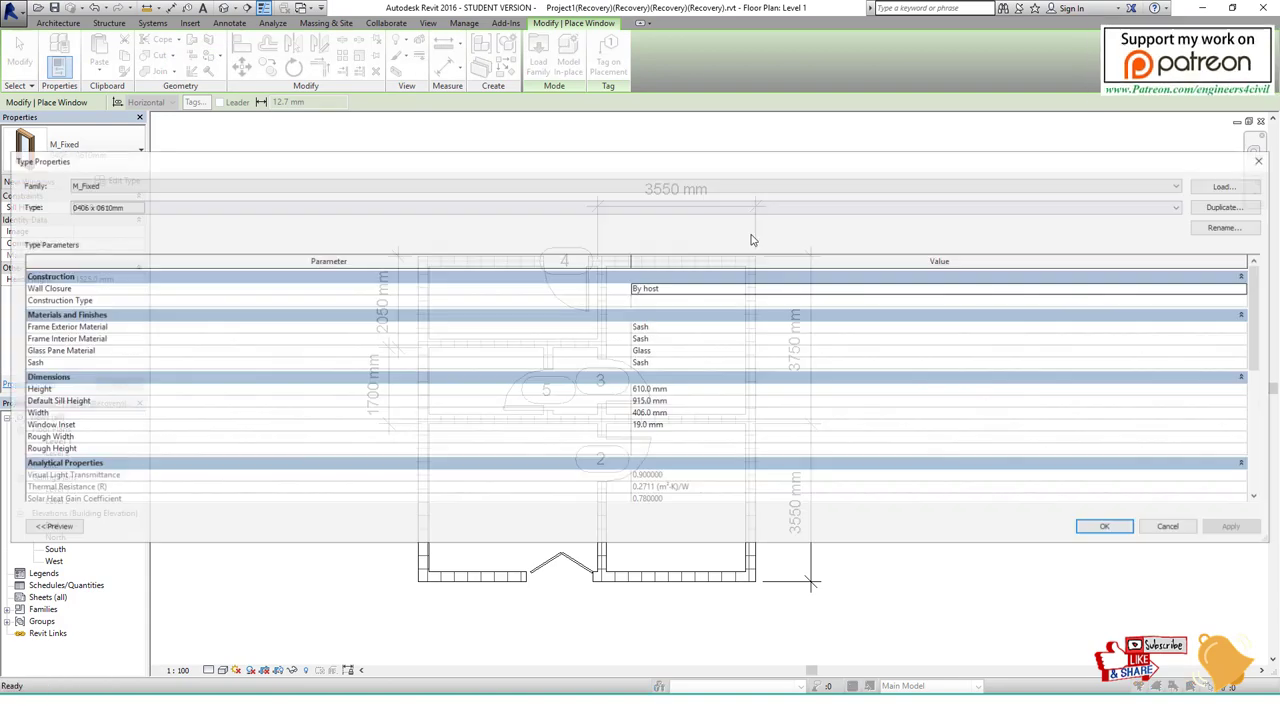
pyautogui.click(1230, 206)
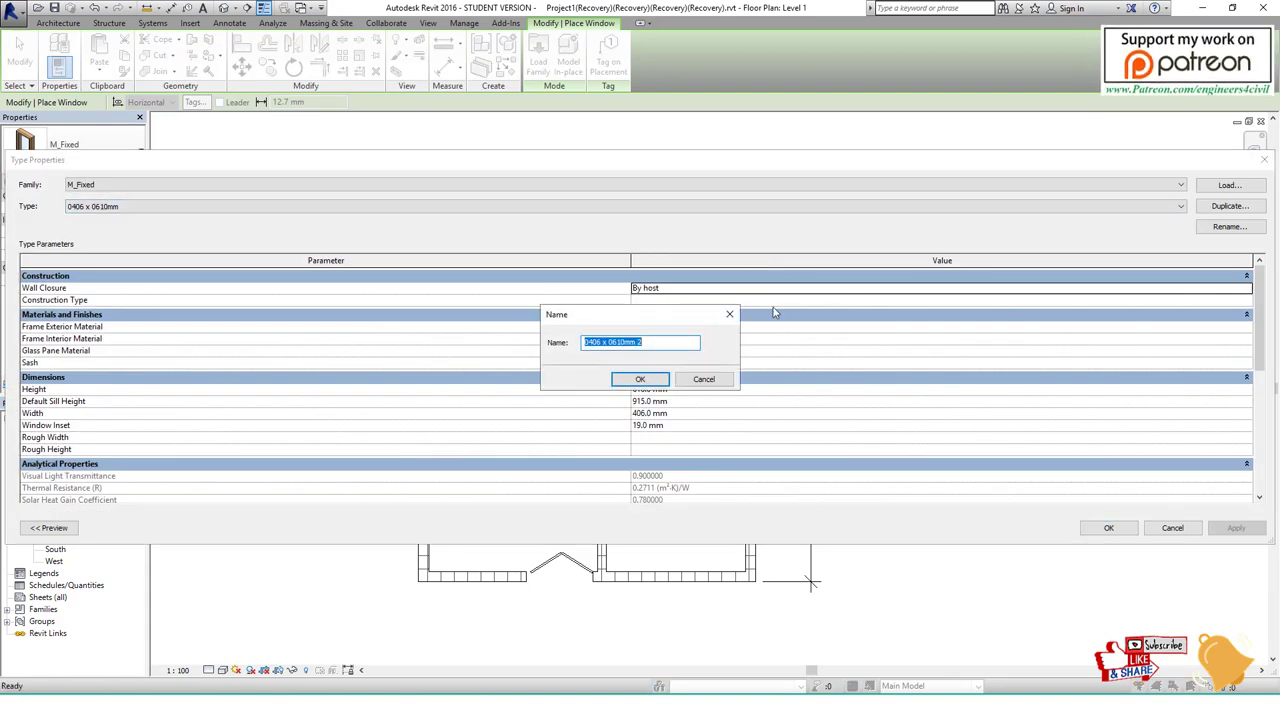
pyautogui.click(651, 378)
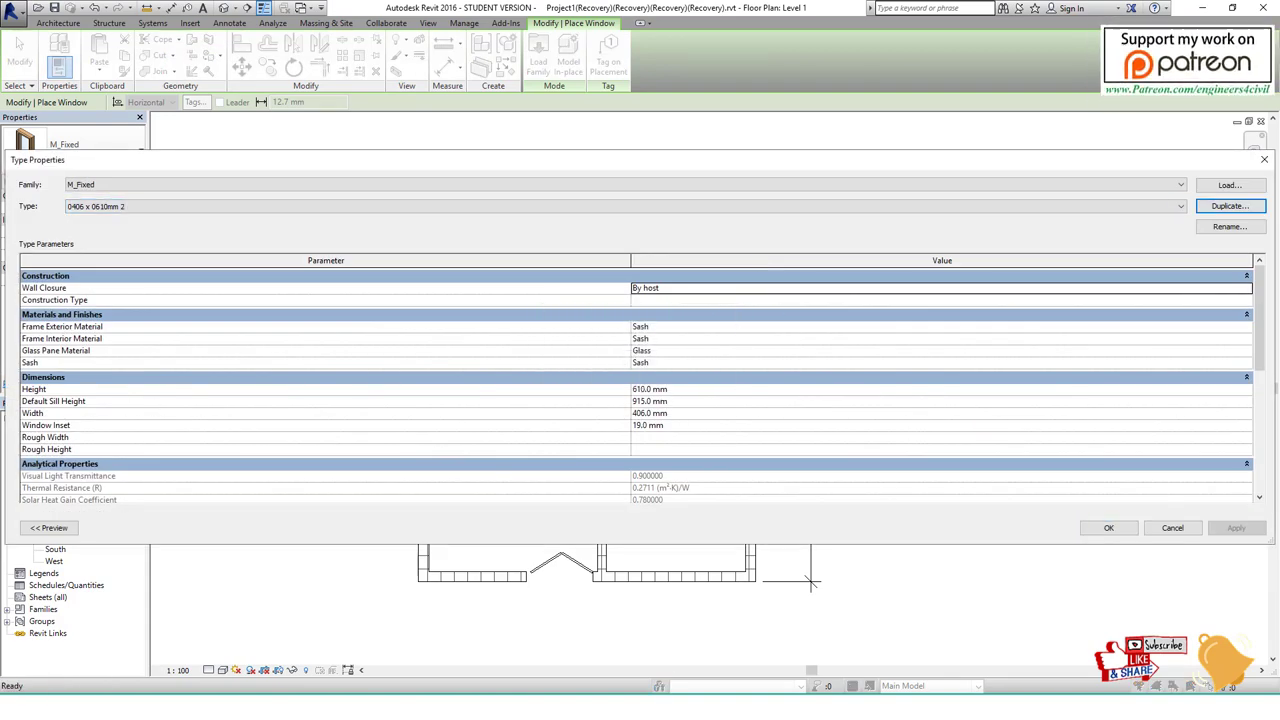
# Set the new window type's height to 700 mm and edit its Window Inset.
pyautogui.hotkey('alt', 'Tab')
pyautogui.hotkey('alt', 'Tab')
pyautogui.click(680, 394)
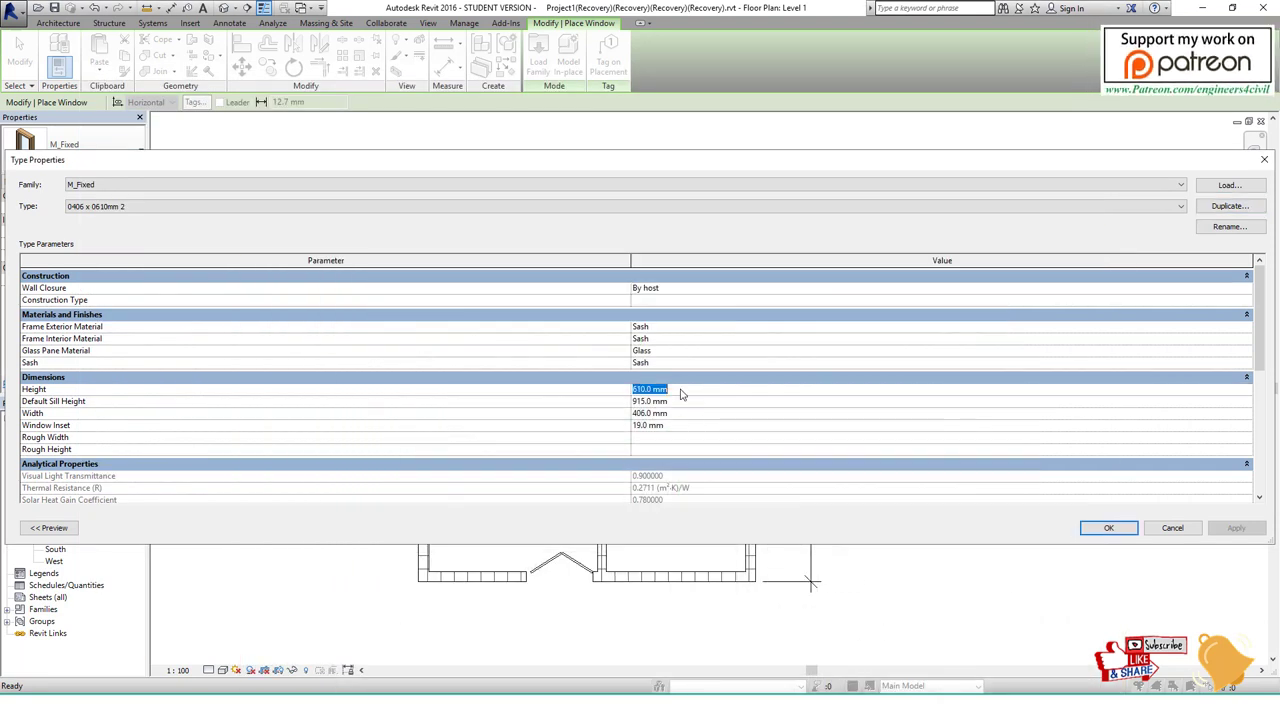
pyautogui.write('700')
pyautogui.click(674, 428)
pyautogui.write('1200')
pyautogui.click(1108, 528)
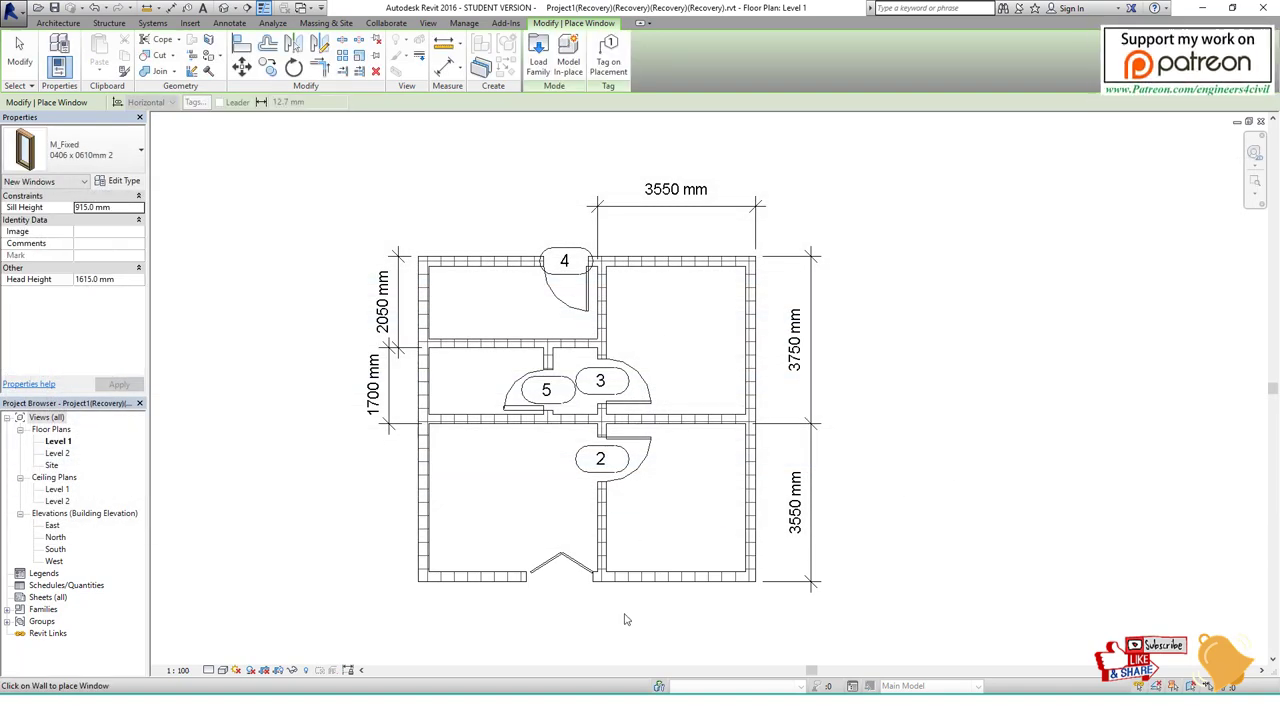
# Place a trial window in the upper-right room's top wall, then undo it.
pyautogui.hotkey('alt', 'Tab')
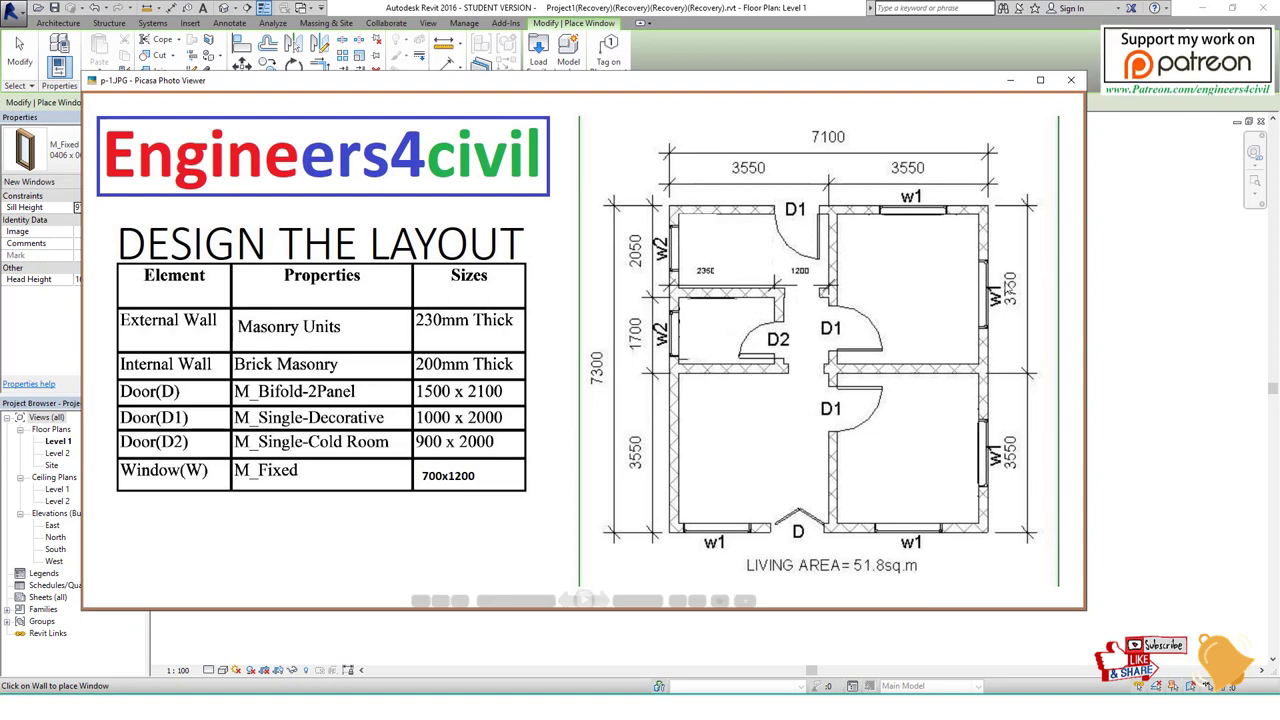
pyautogui.moveTo(583, 590)
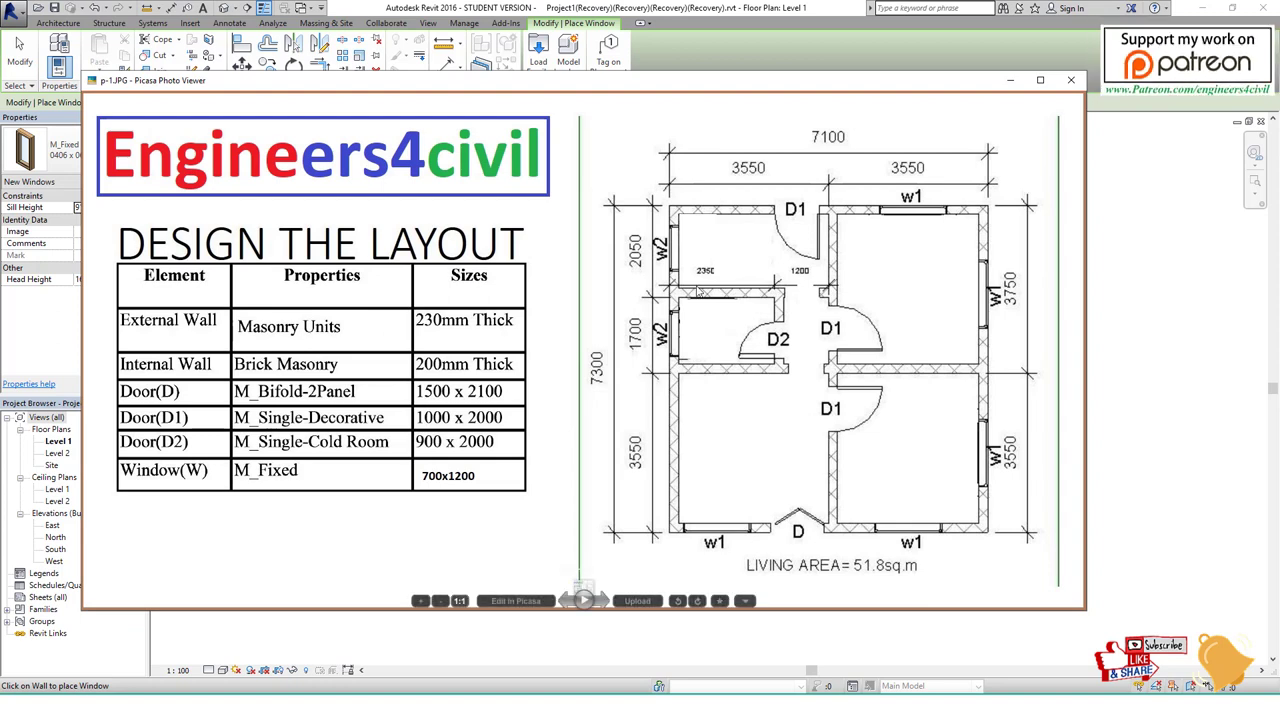
pyautogui.hotkey('alt', 'Tab')
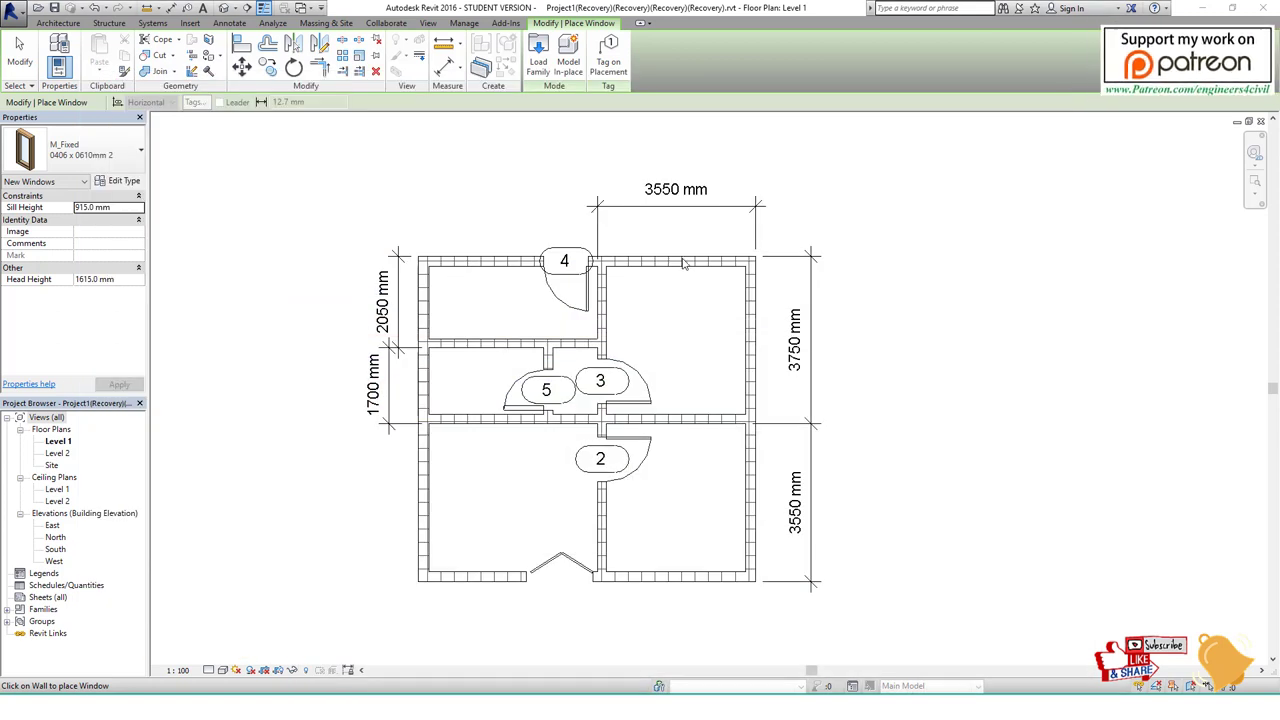
pyautogui.click(682, 262)
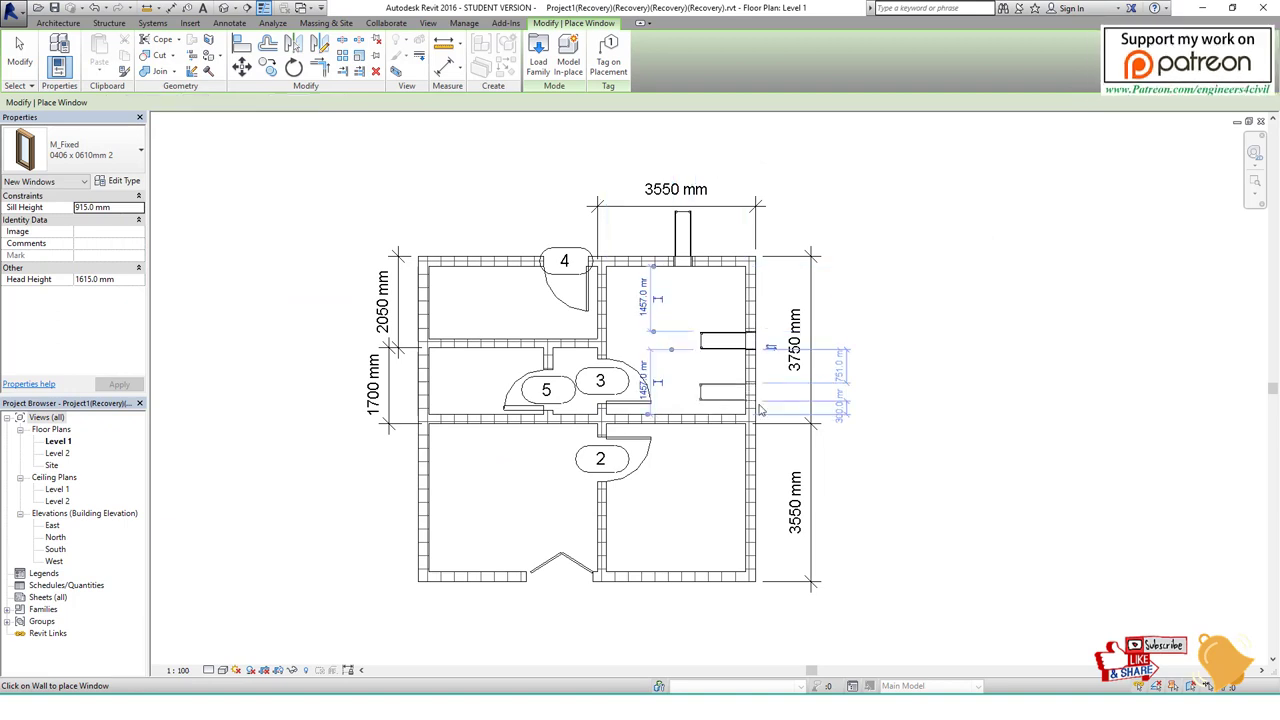
pyautogui.press('Escape')
pyautogui.press('Escape')
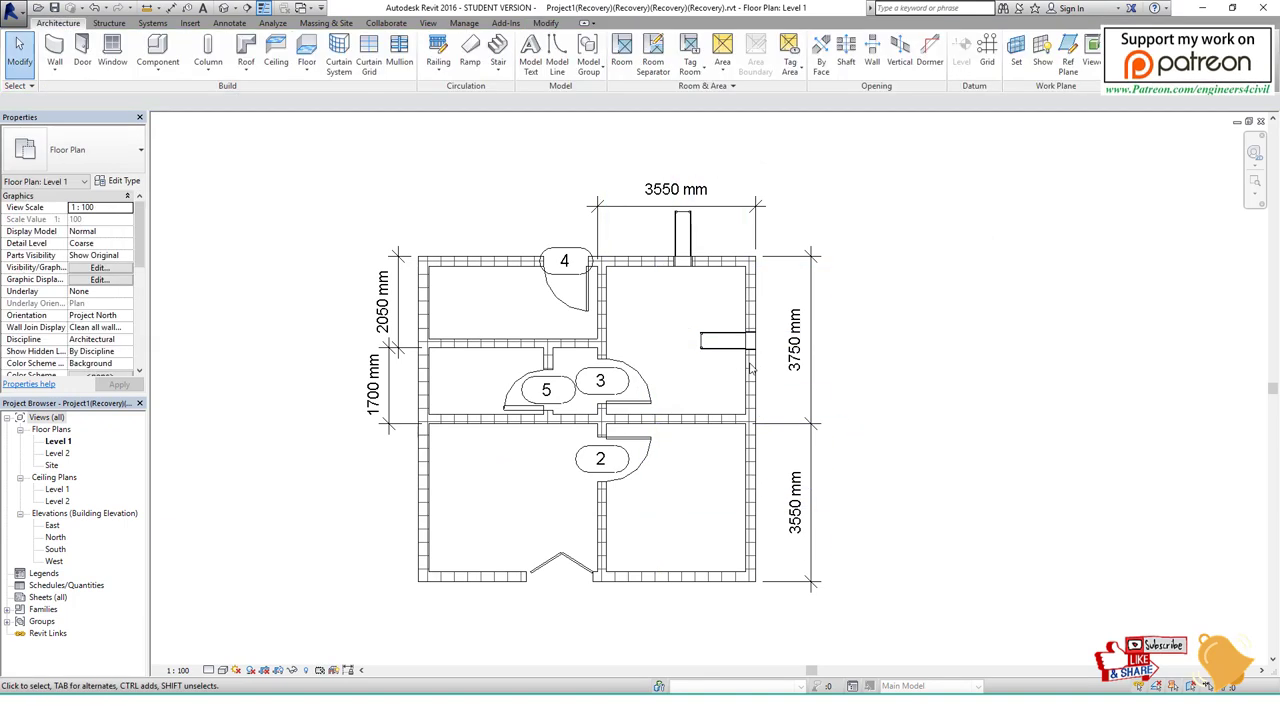
pyautogui.hotkey('ctrl', 'z')
pyautogui.hotkey('ctrl', 'z')
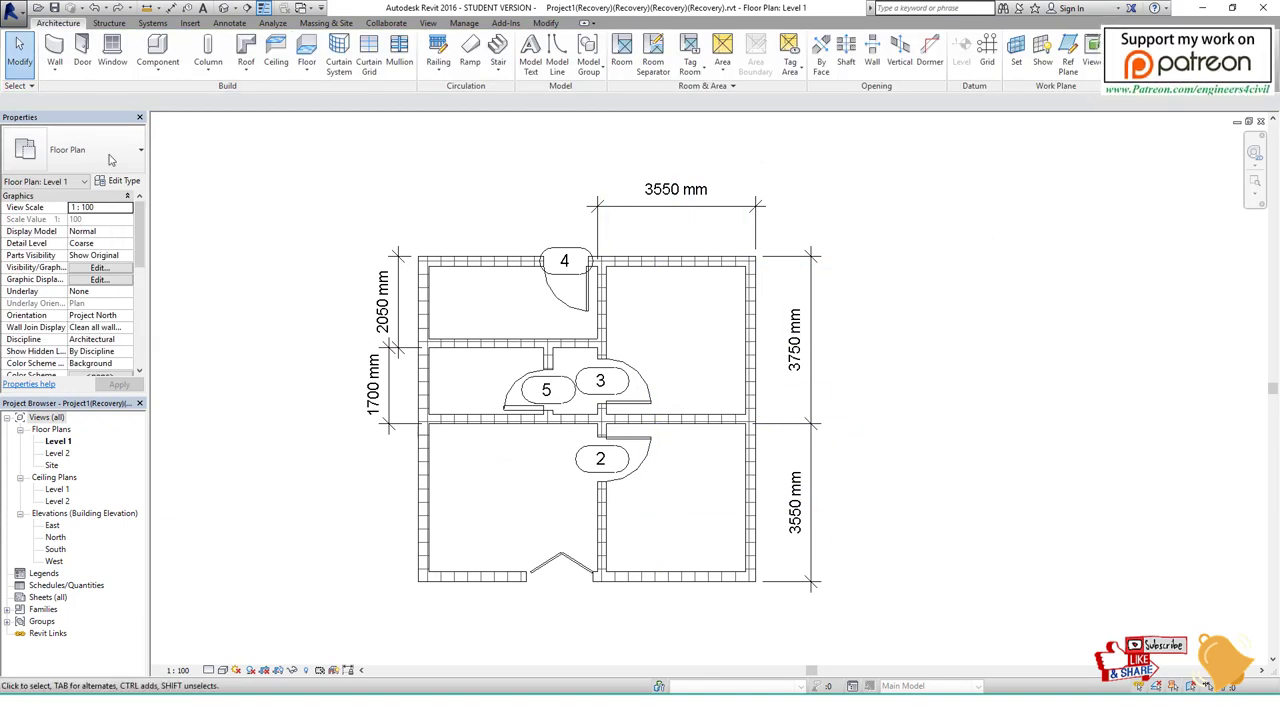
pyautogui.click(108, 47)
# Restart window placement with the M_Fixed 0915 x 1830mm type, 305 mm sill height.
pyautogui.press('Escape')
pyautogui.press('Escape')
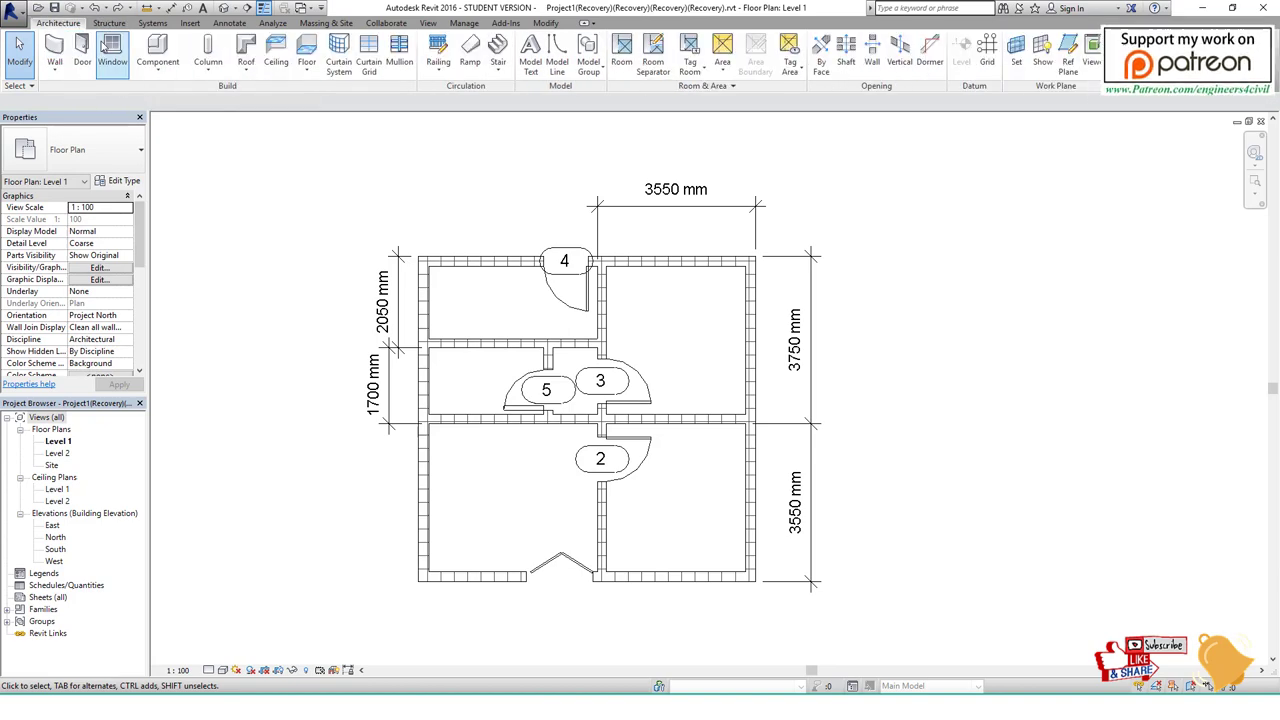
pyautogui.click(106, 47)
pyautogui.click(122, 183)
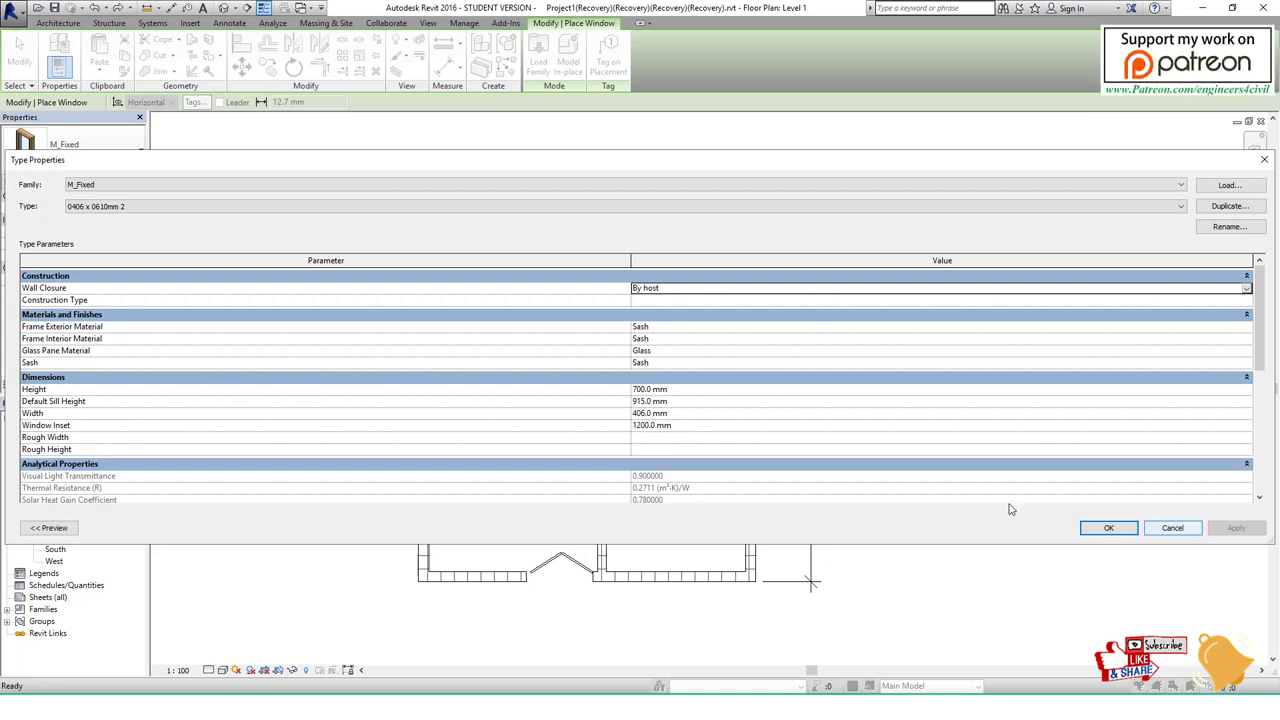
pyautogui.click(1172, 528)
pyautogui.click(140, 154)
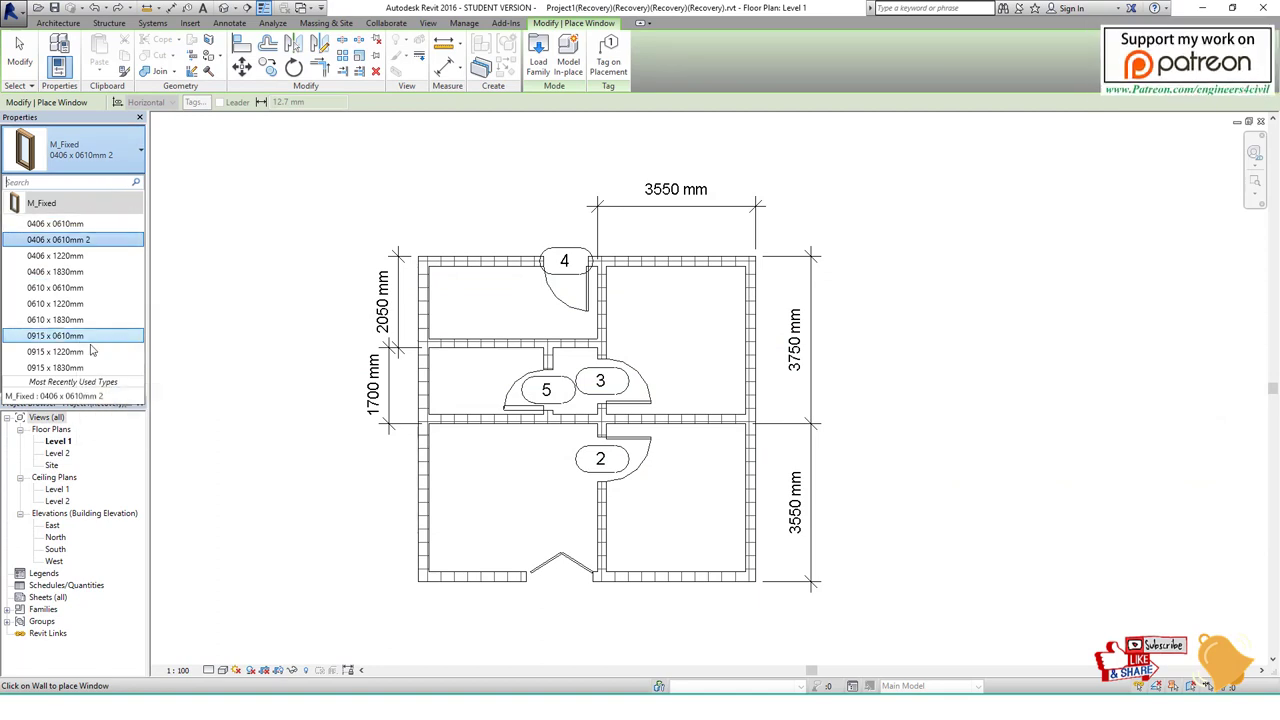
pyautogui.click(80, 367)
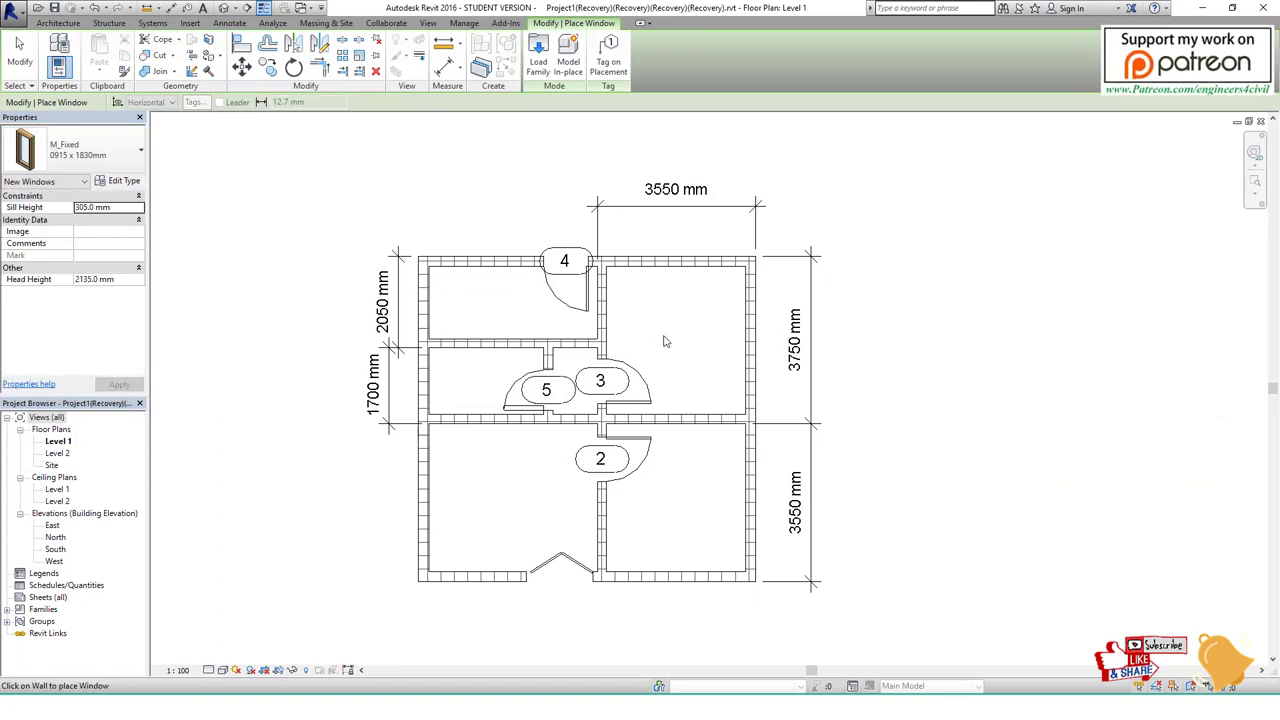
# Place fixed windows in the upper-right top wall, lower-left bottom wall and two left walls.
pyautogui.click(676, 267)
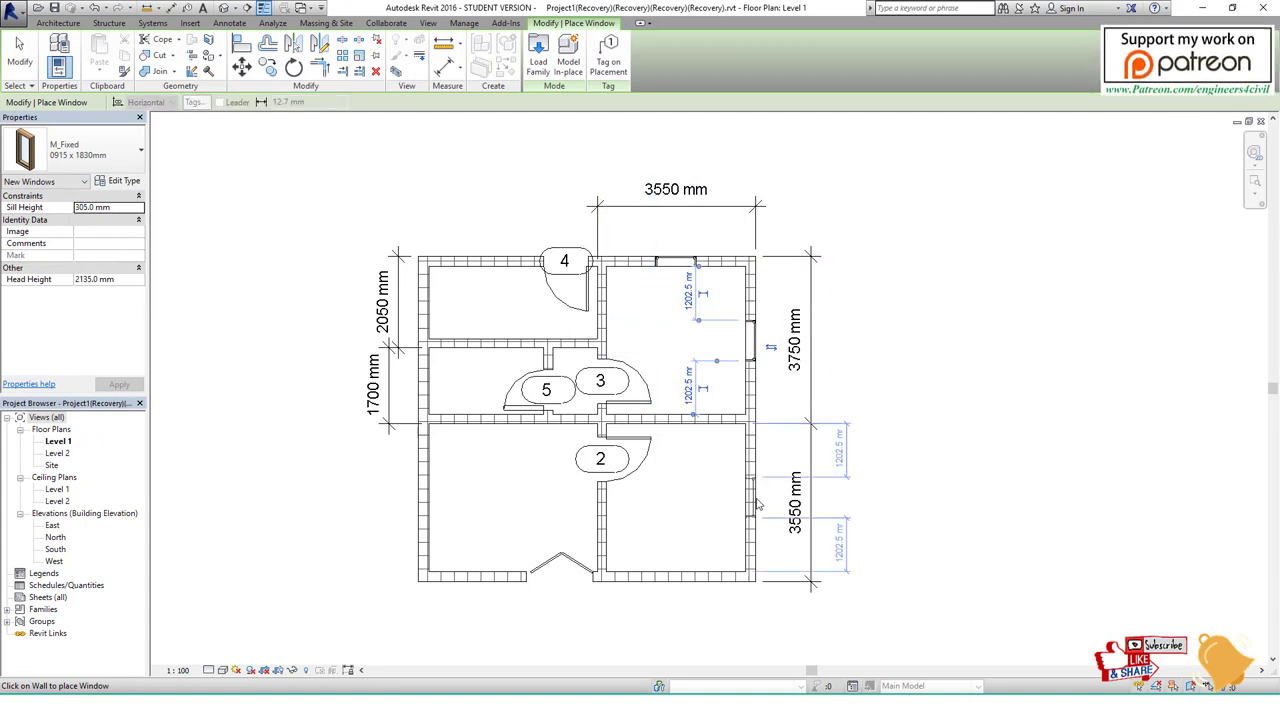
pyautogui.click(477, 575)
pyautogui.click(422, 388)
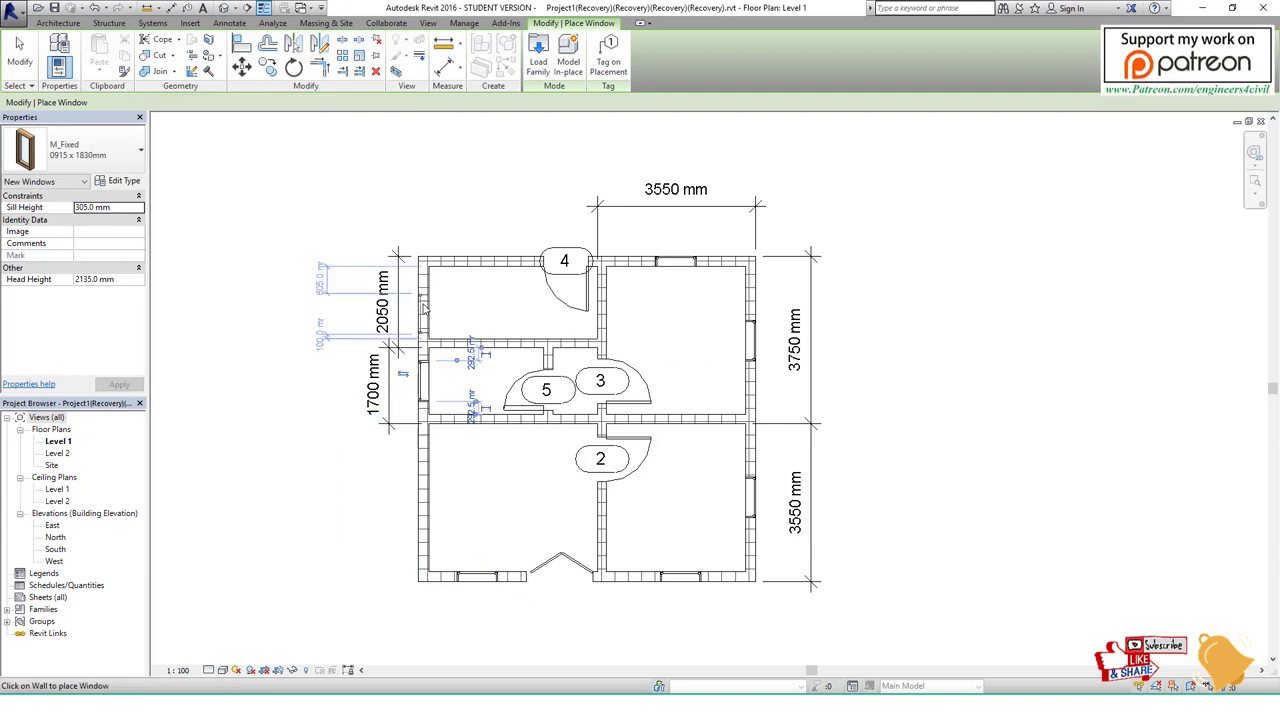
pyautogui.click(422, 302)
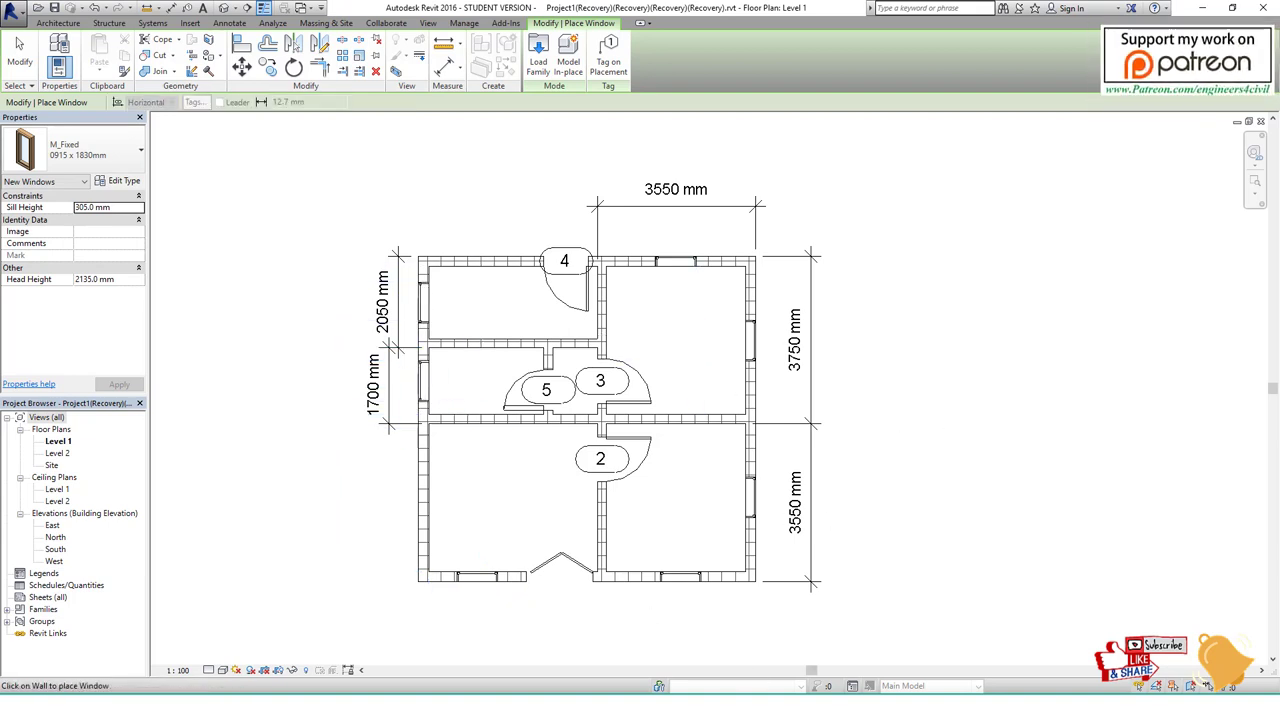
# Compare against the reference layout, marking W2 and the top D1 door, then exit window placement.
pyautogui.hotkey('alt', 'Tab')
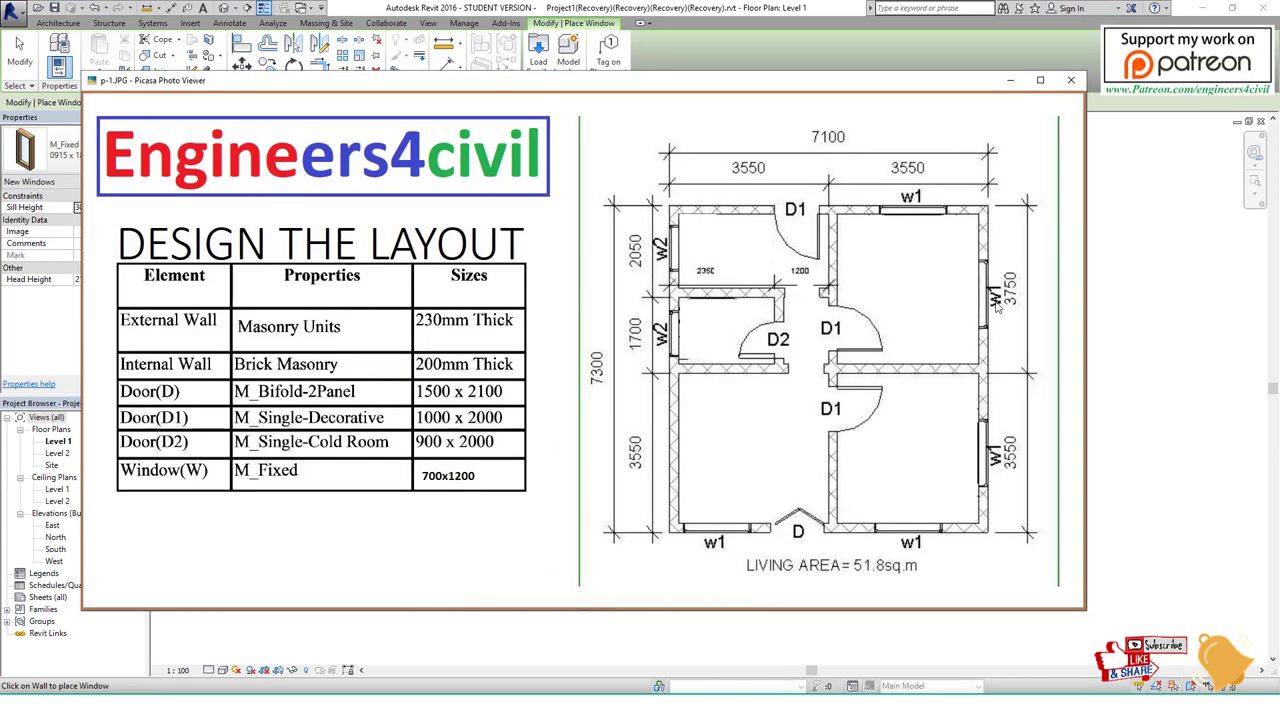
pyautogui.moveTo(614, 142); pyautogui.dragTo(627, 154)
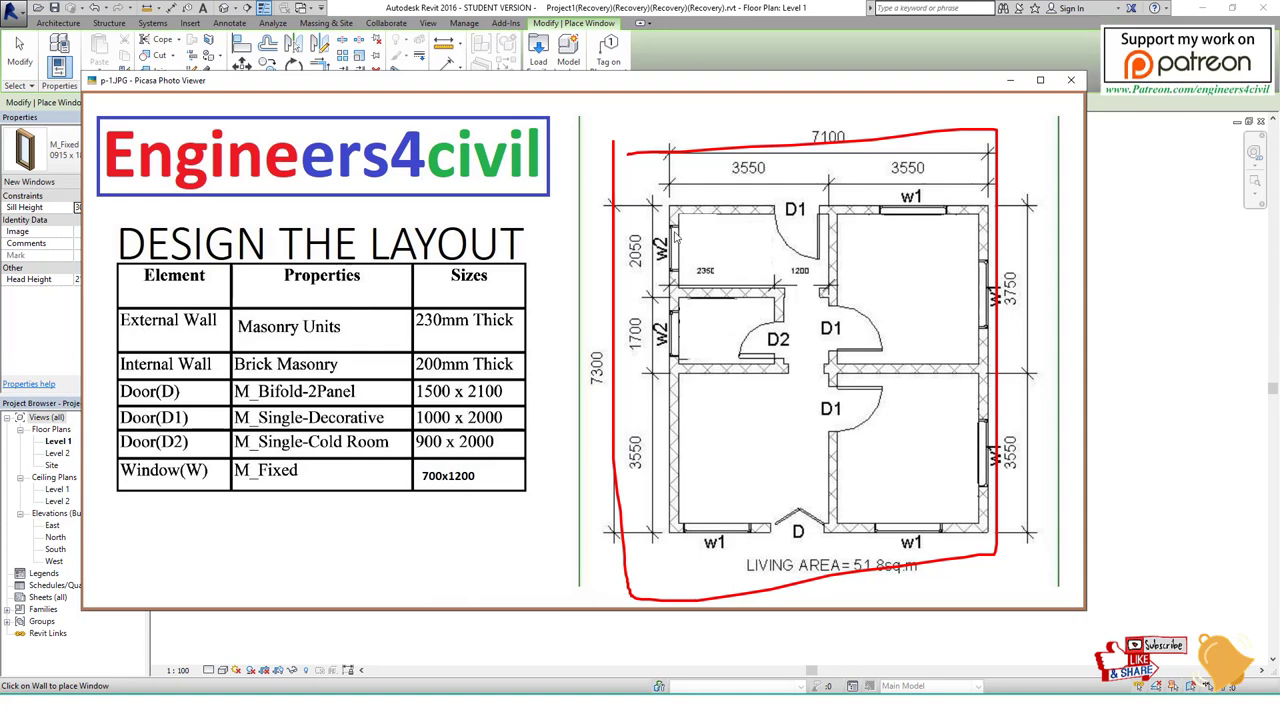
pyautogui.moveTo(676, 232); pyautogui.dragTo(670, 270)
pyautogui.moveTo(785, 190); pyautogui.dragTo(828, 182)
pyautogui.press('Escape')
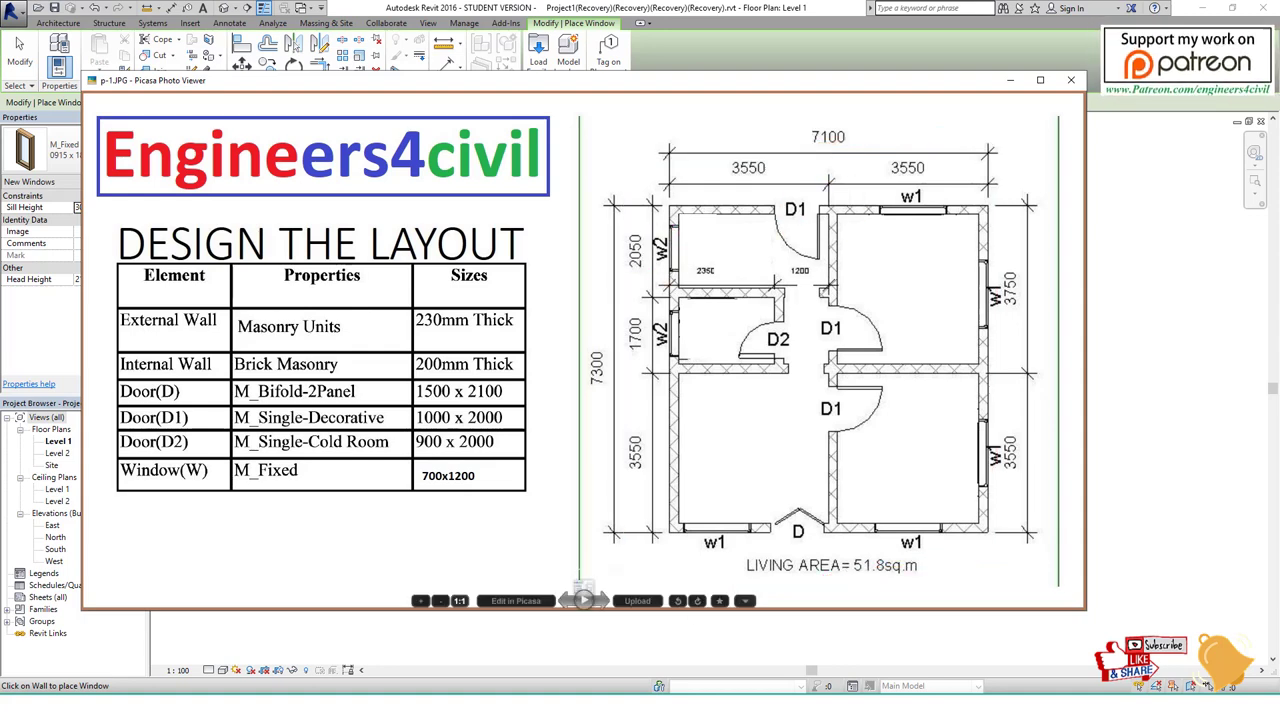
pyautogui.press('Escape')
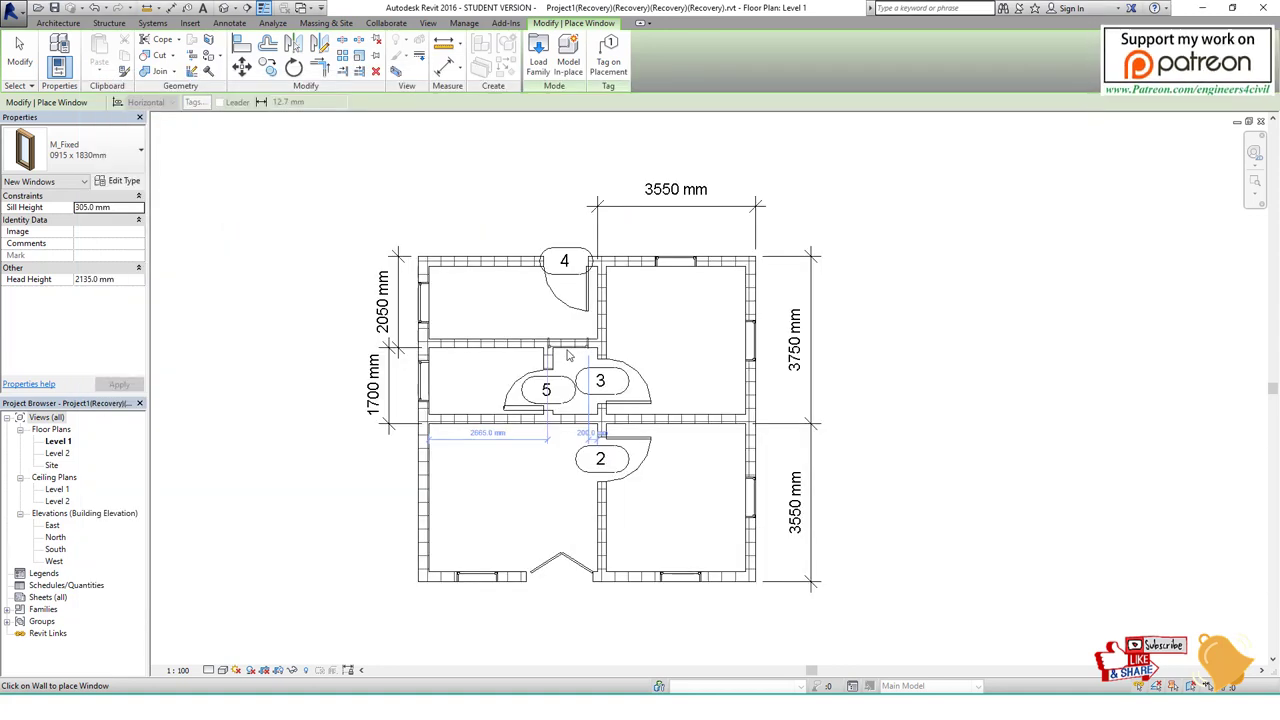
pyautogui.press('Escape')
pyautogui.press('Escape')
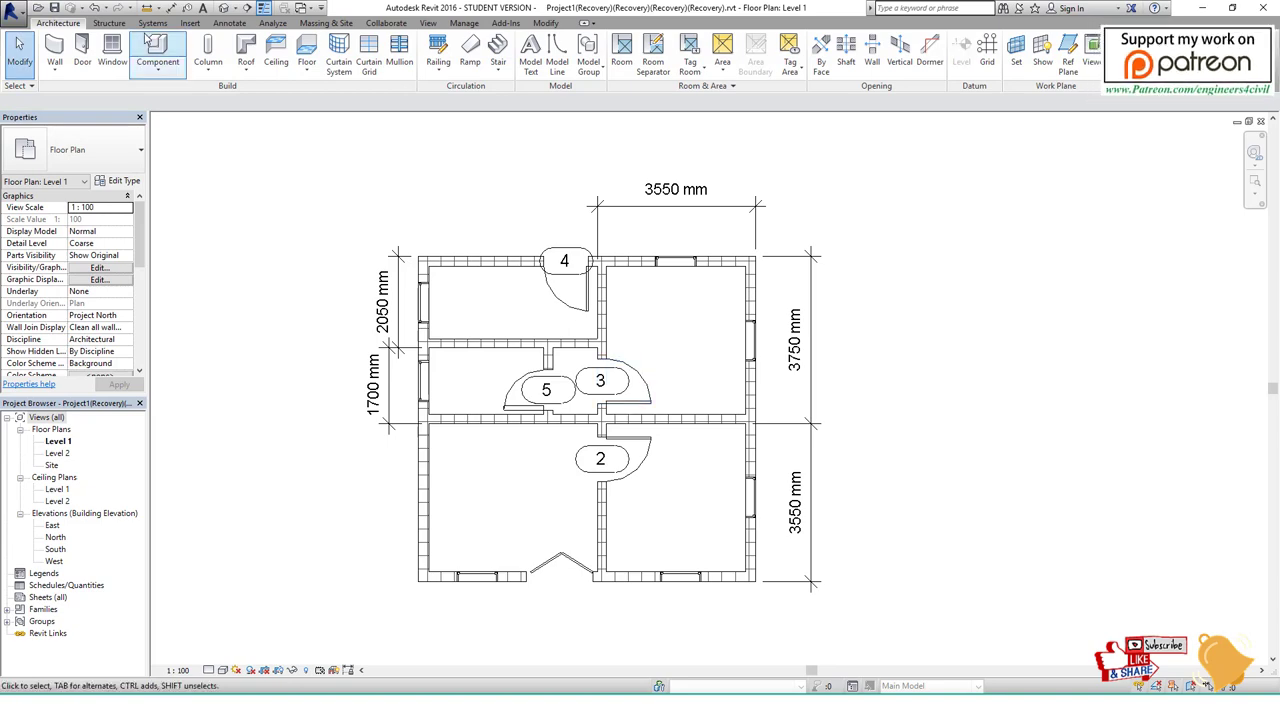
# Tag all untagged windows in the view with Window Tags via Tag All.
pyautogui.click(233, 24)
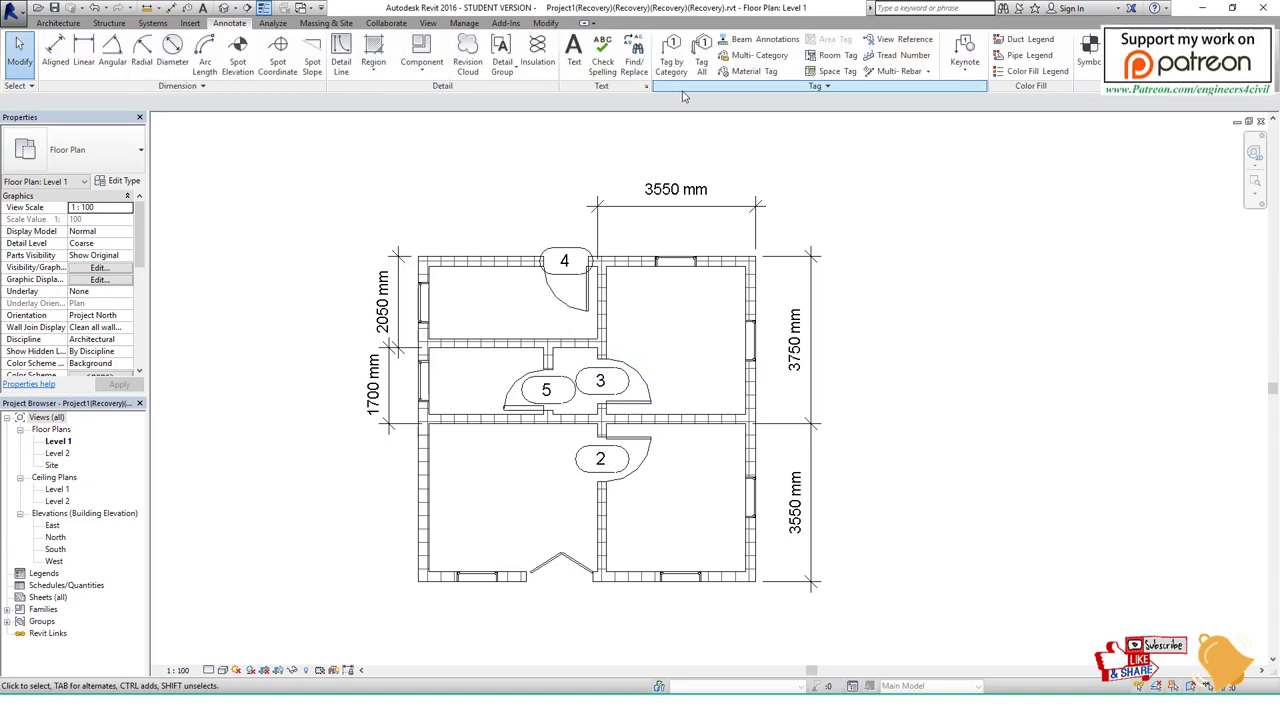
pyautogui.click(701, 66)
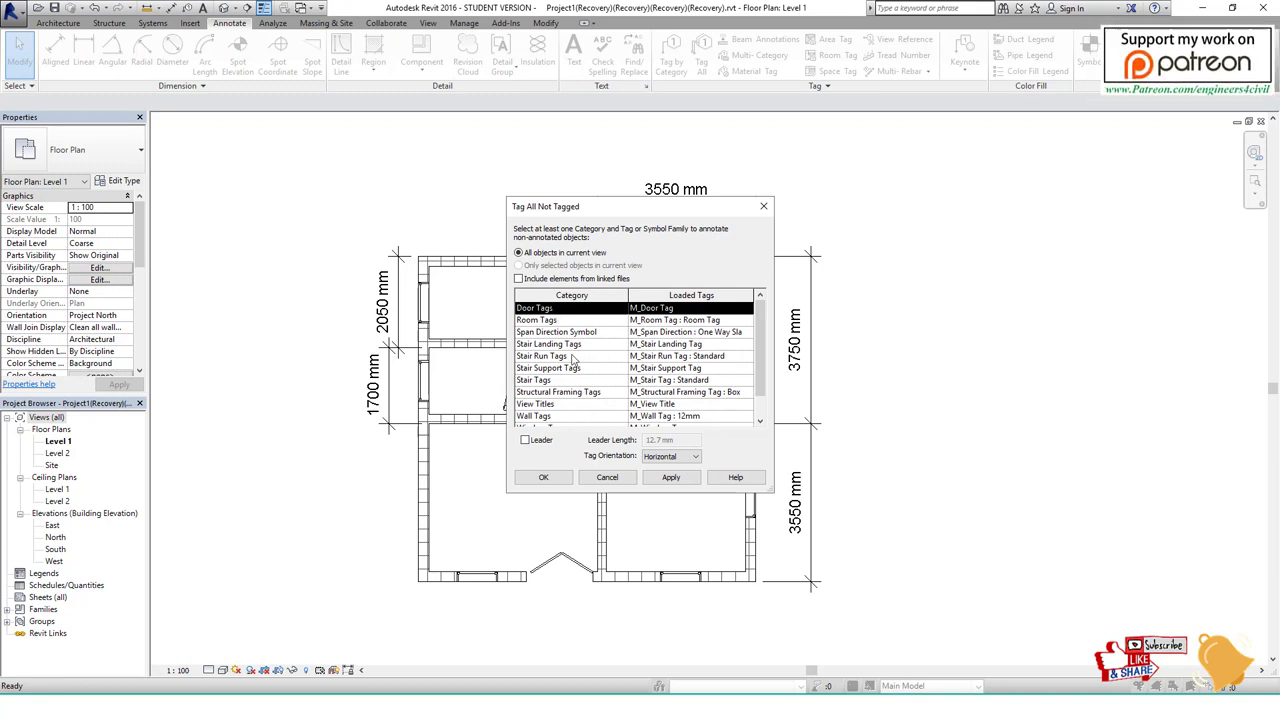
pyautogui.scroll(-1, 573, 362)
pyautogui.click(540, 406)
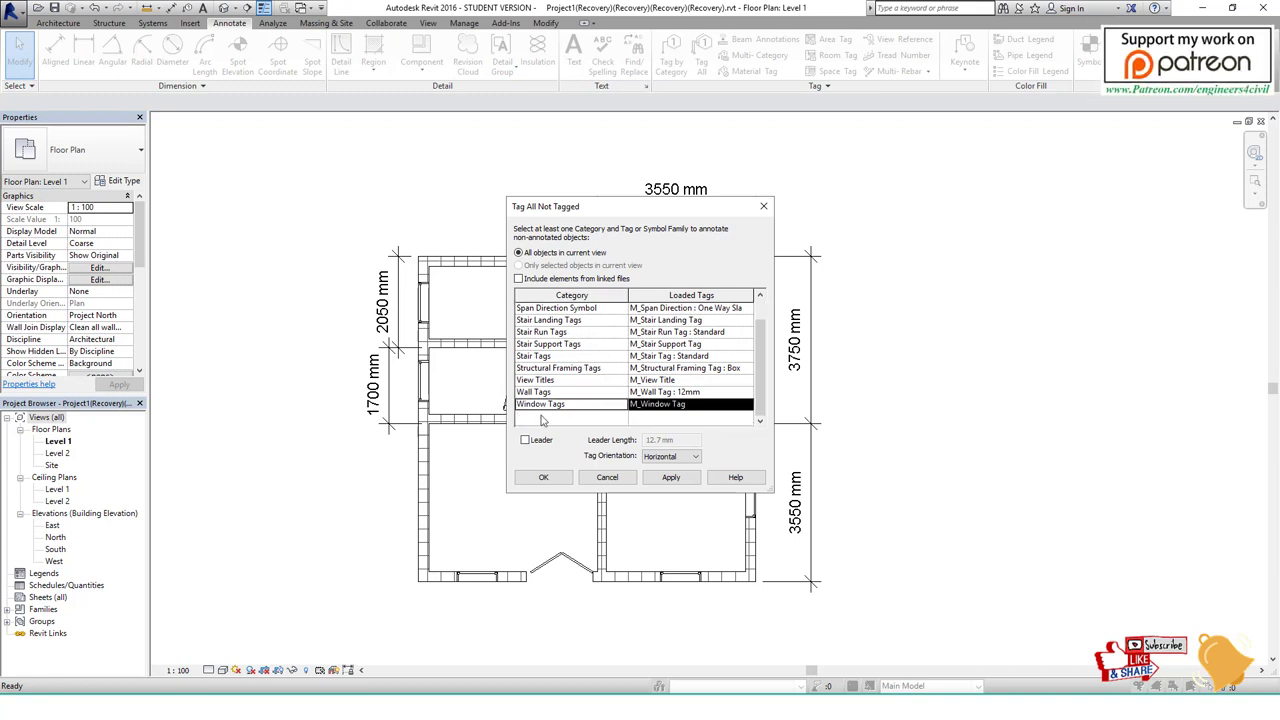
pyautogui.click(543, 477)
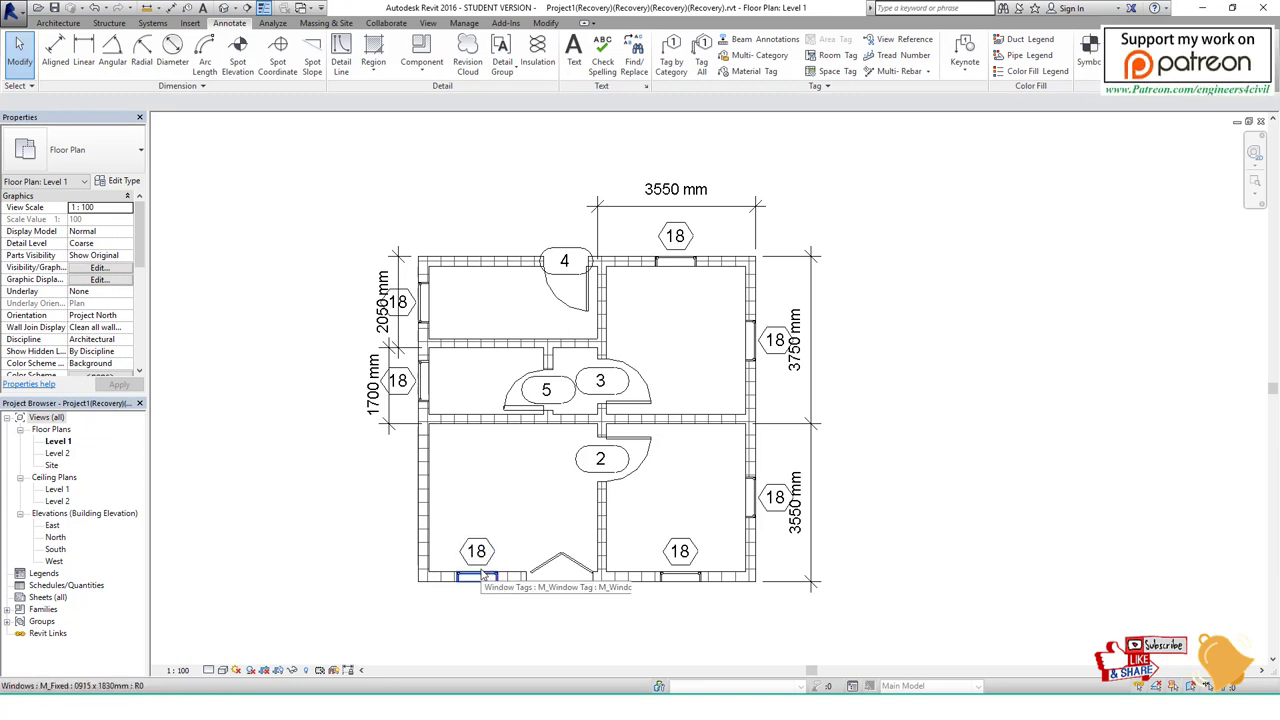
# Inspect the lower-left room's bottom window, then begin placing room tags.
pyautogui.click(488, 578)
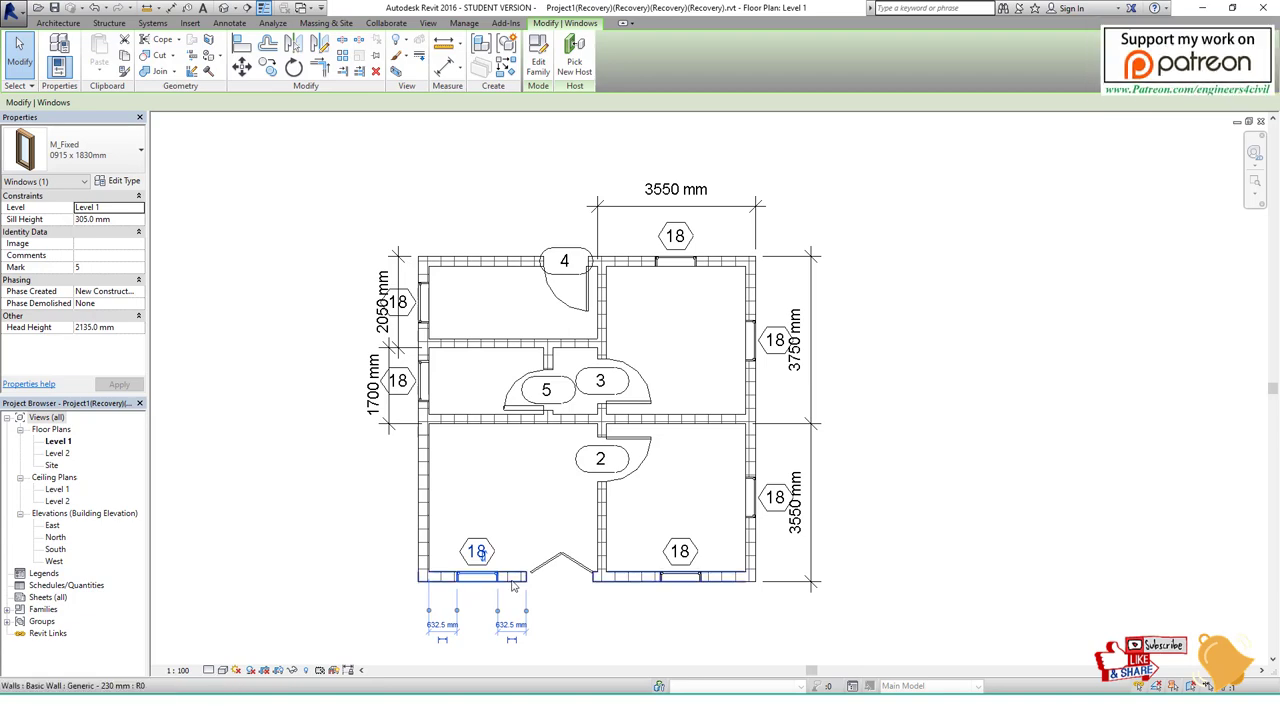
pyautogui.click(517, 511)
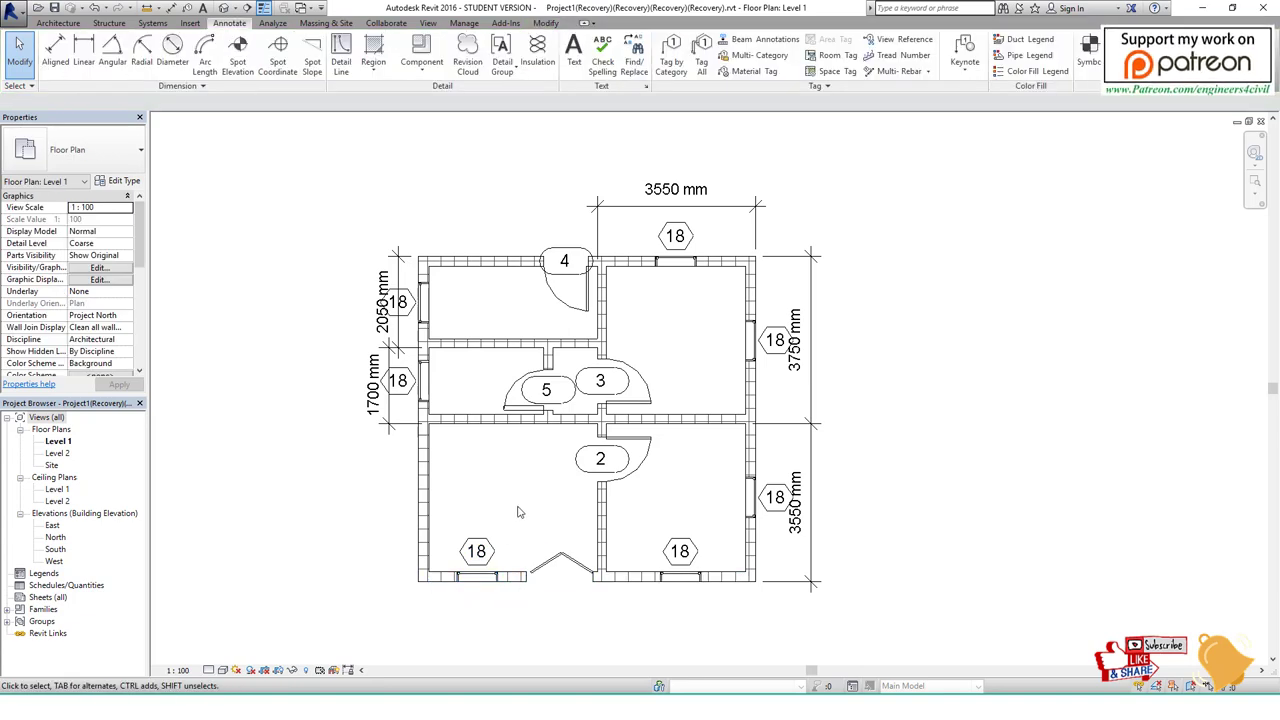
pyautogui.click(486, 576)
pyautogui.click(990, 360)
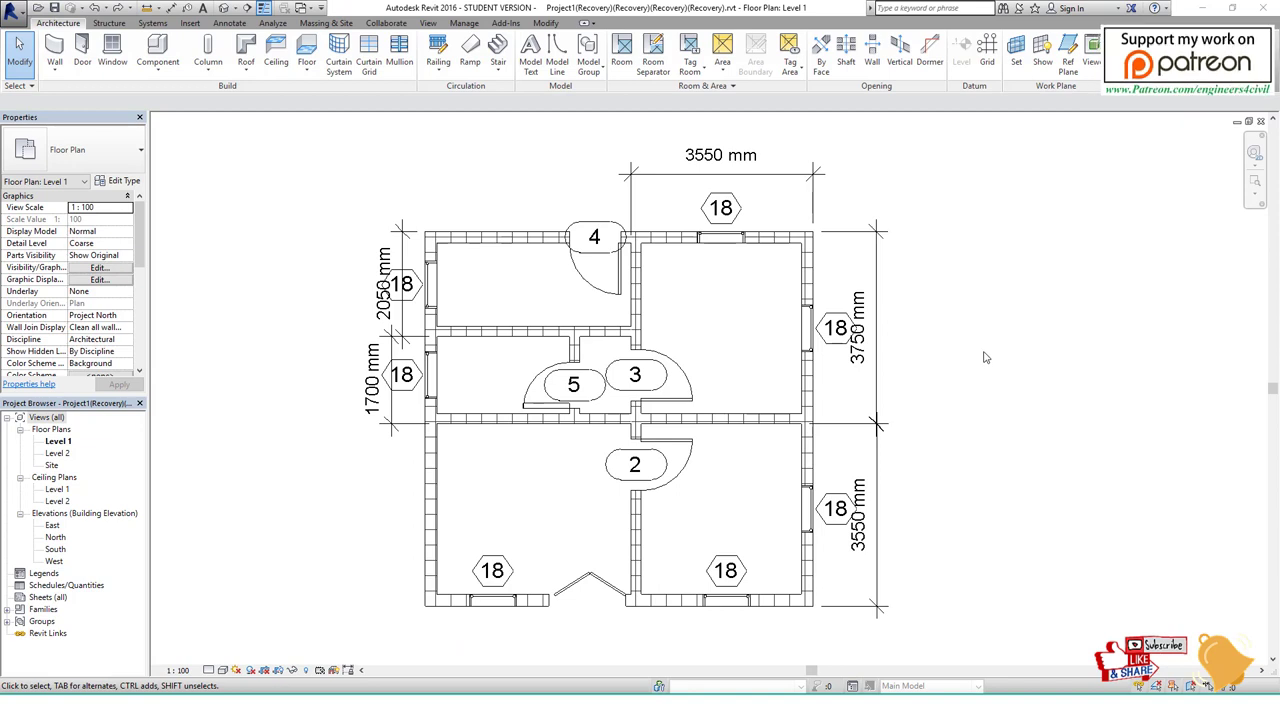
pyautogui.click(229, 22)
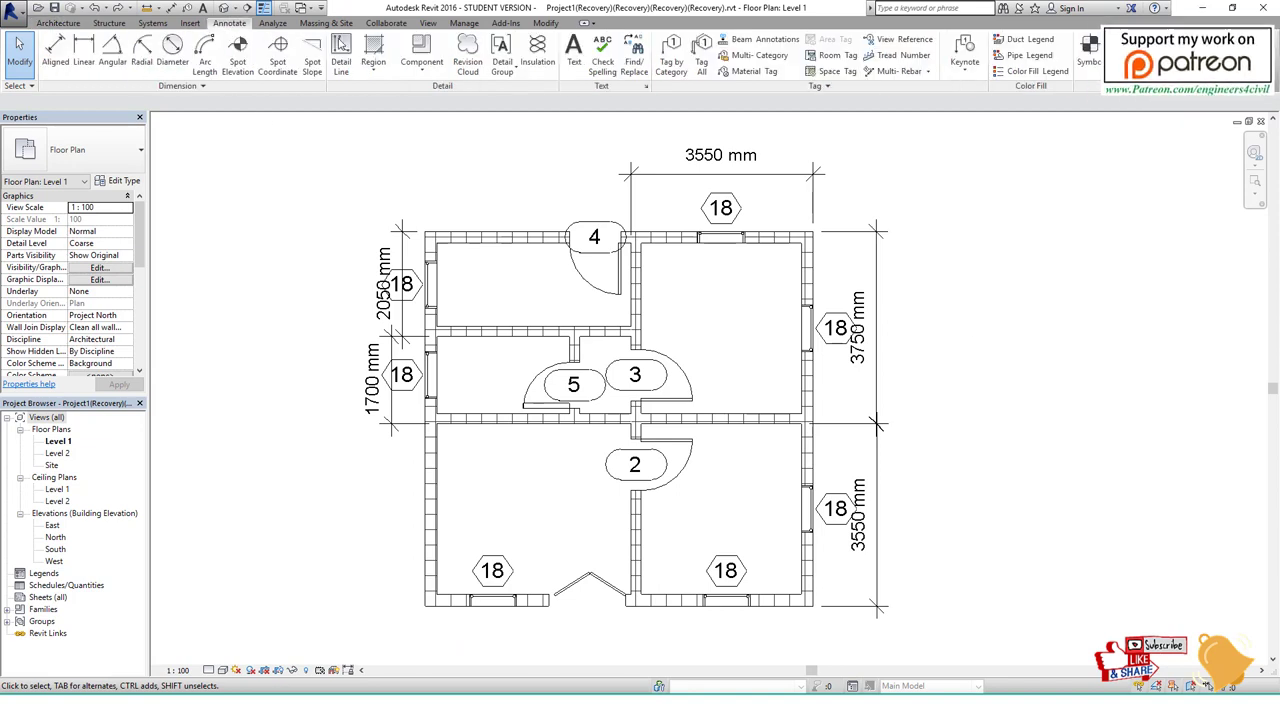
pyautogui.click(837, 56)
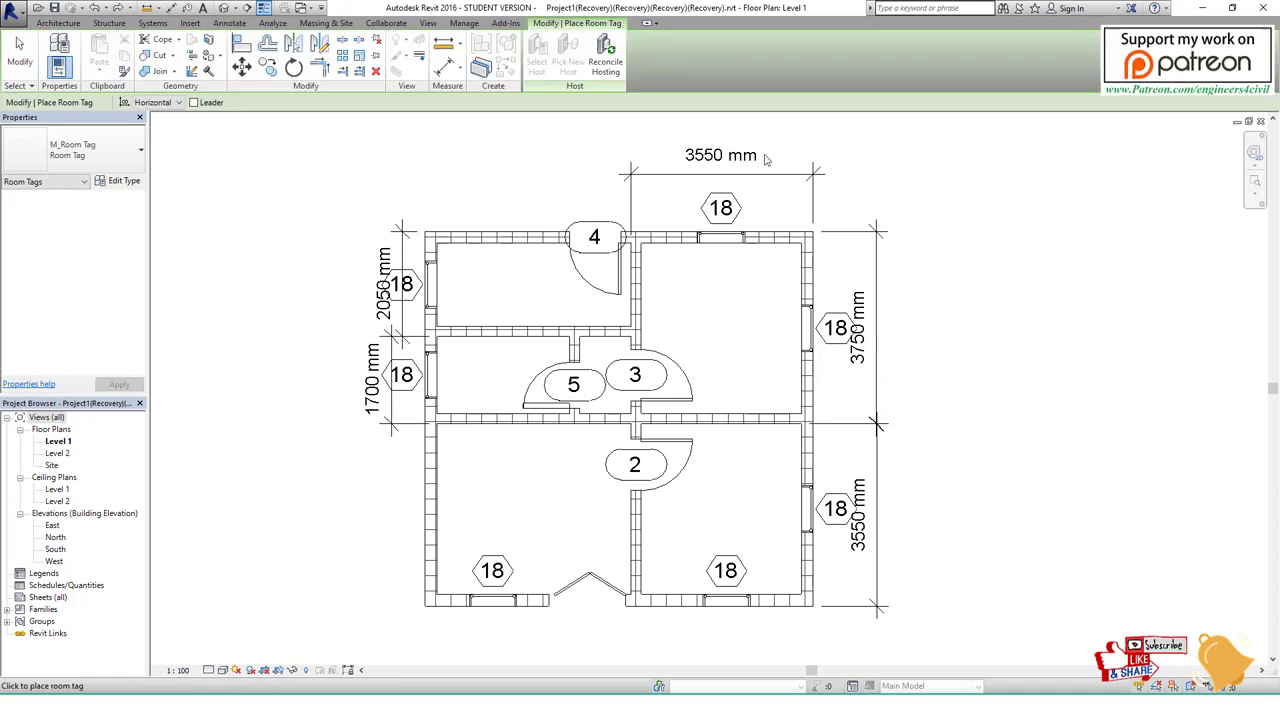
# Cancel room tagging, tag all untagged doors so the entrance door gets tag 1, and bring up the reference image.
pyautogui.click(19, 55)
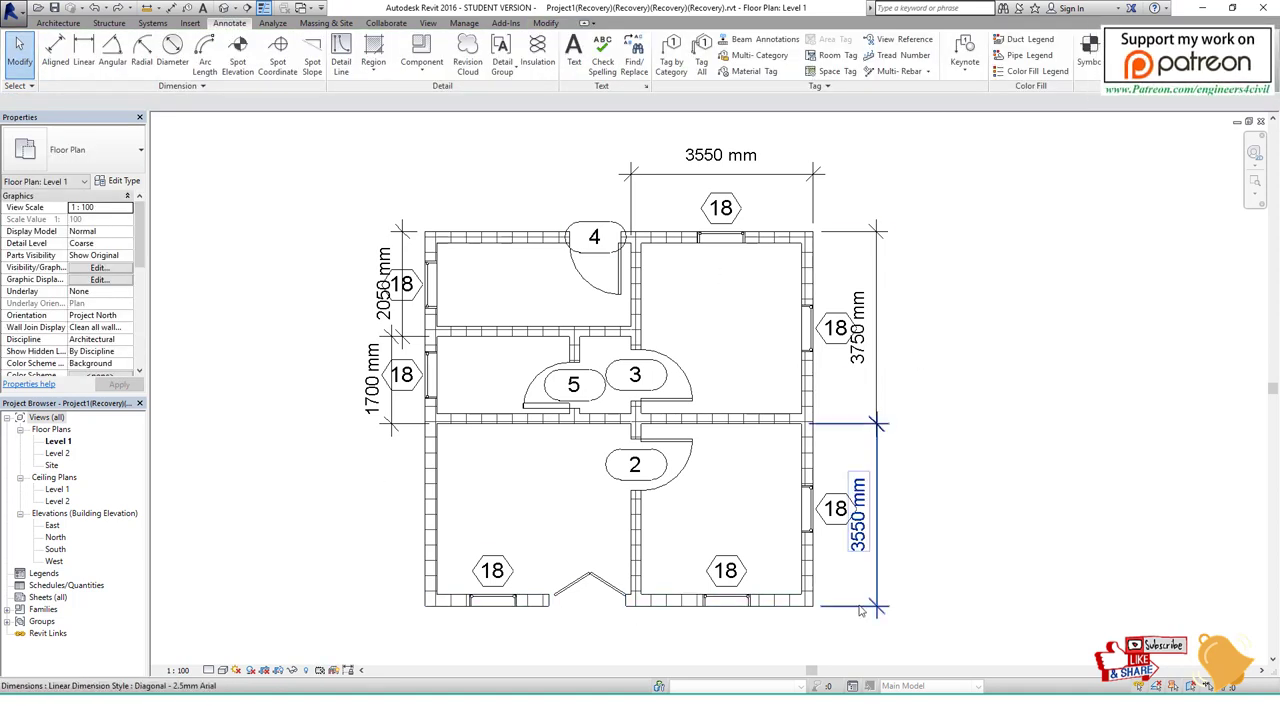
pyautogui.click(701, 55)
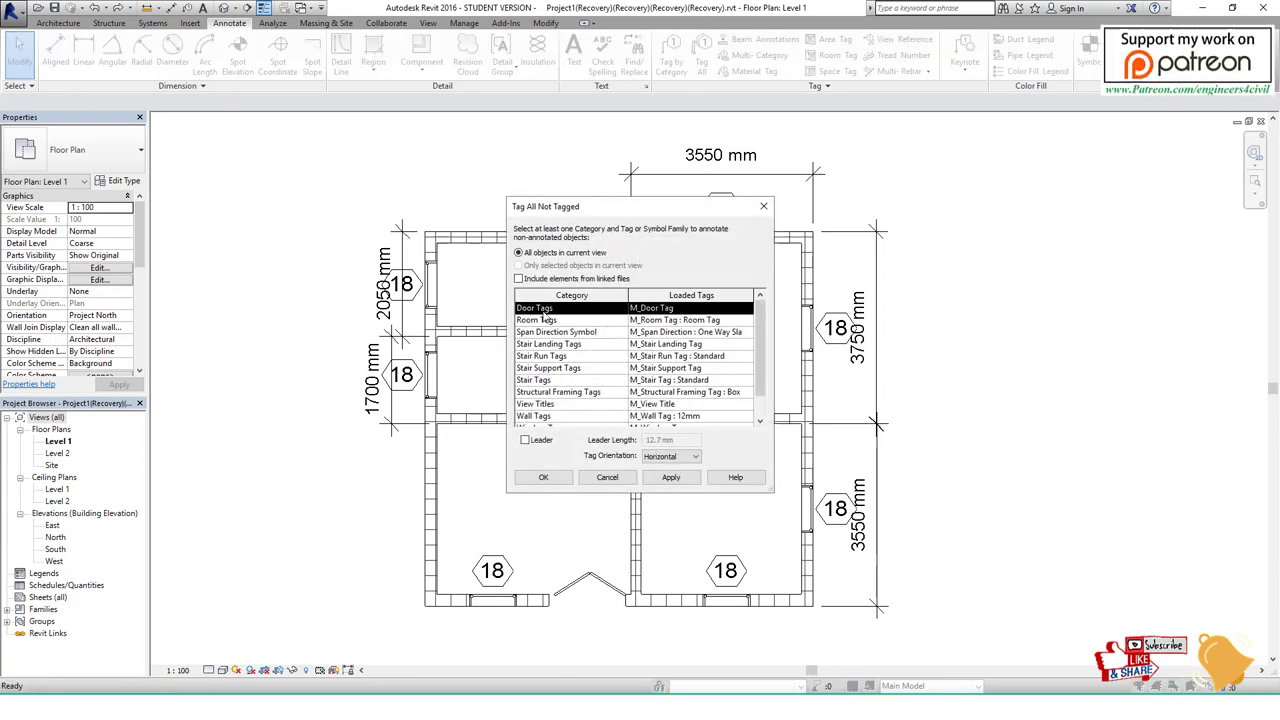
pyautogui.click(541, 479)
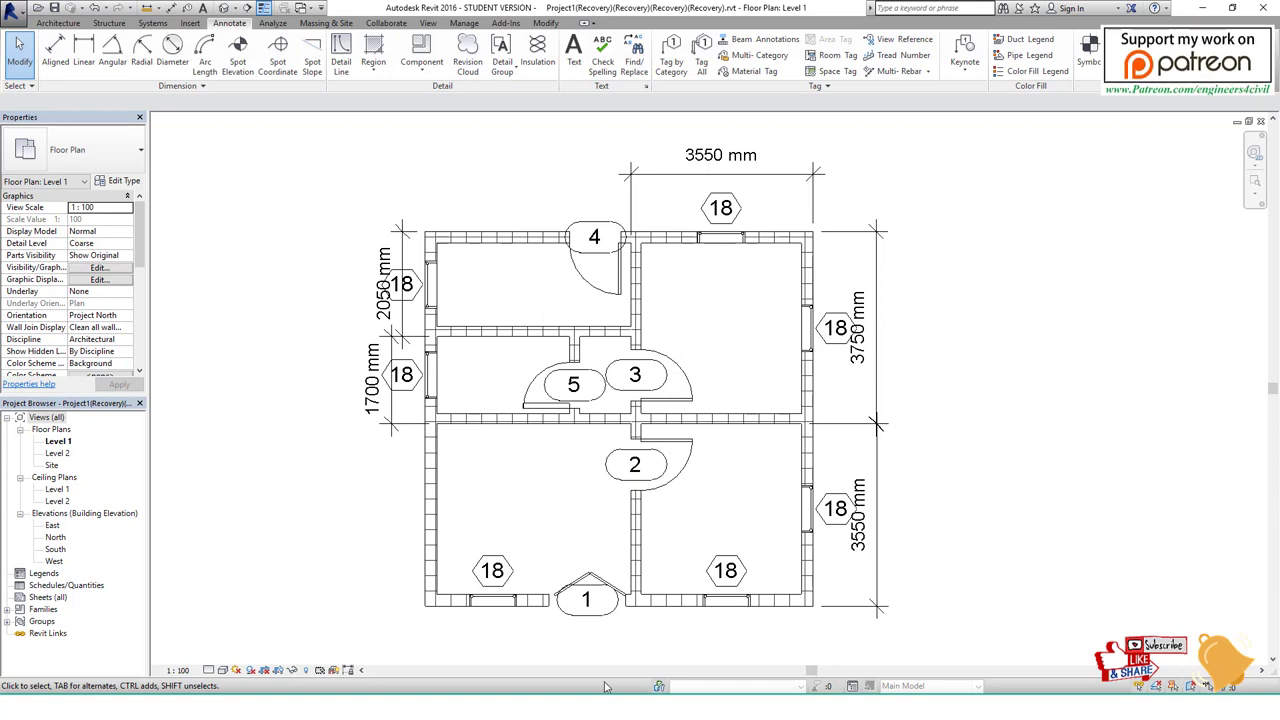
pyautogui.hotkey('alt', 'Tab')
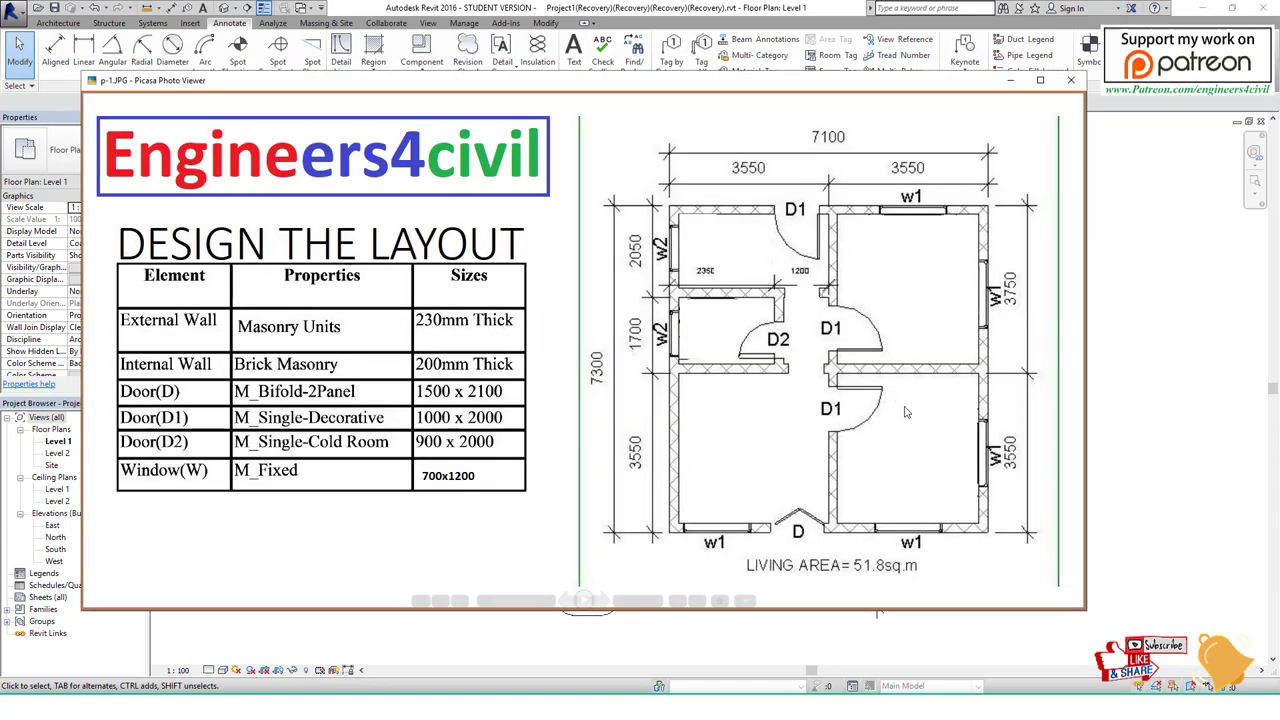
# Circle the three D1 door marks, the D2 mark and the main door mark D, then close the viewer.
pyautogui.moveTo(897, 393); pyautogui.dragTo(893, 400)
pyautogui.moveTo(862, 300); pyautogui.dragTo(878, 318)
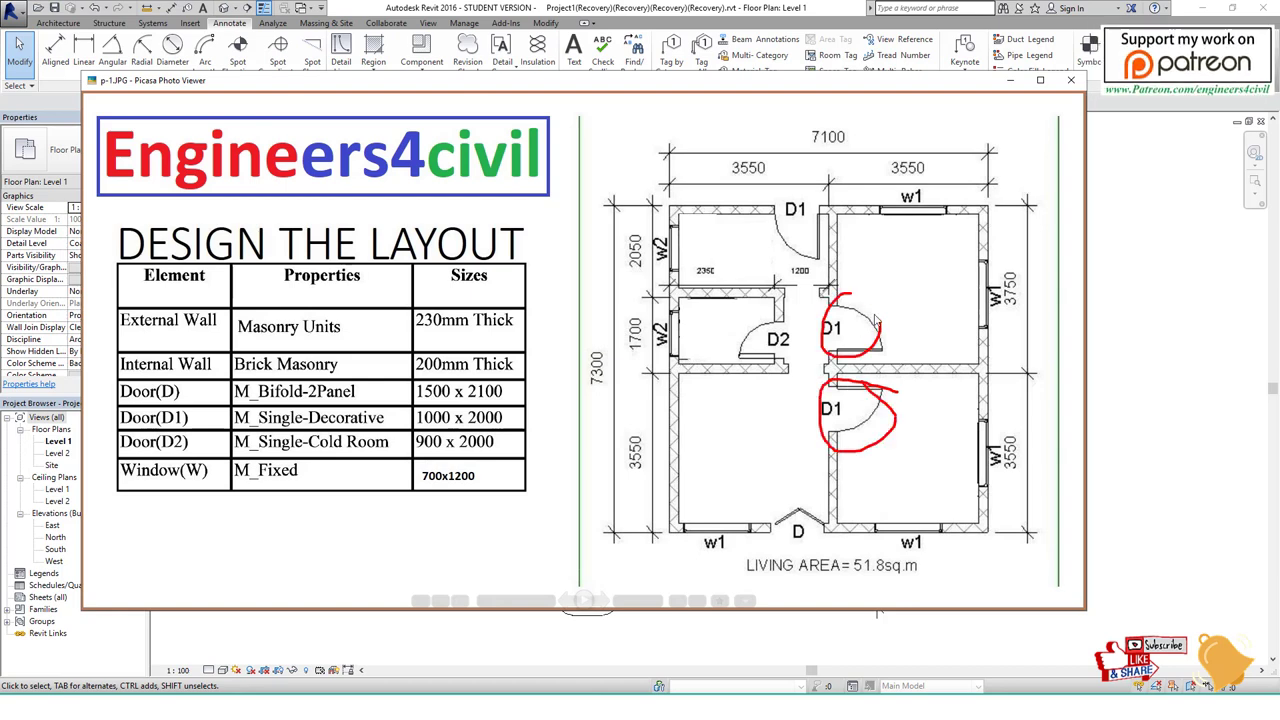
pyautogui.moveTo(786, 193); pyautogui.dragTo(845, 194)
pyautogui.moveTo(797, 317); pyautogui.dragTo(765, 395)
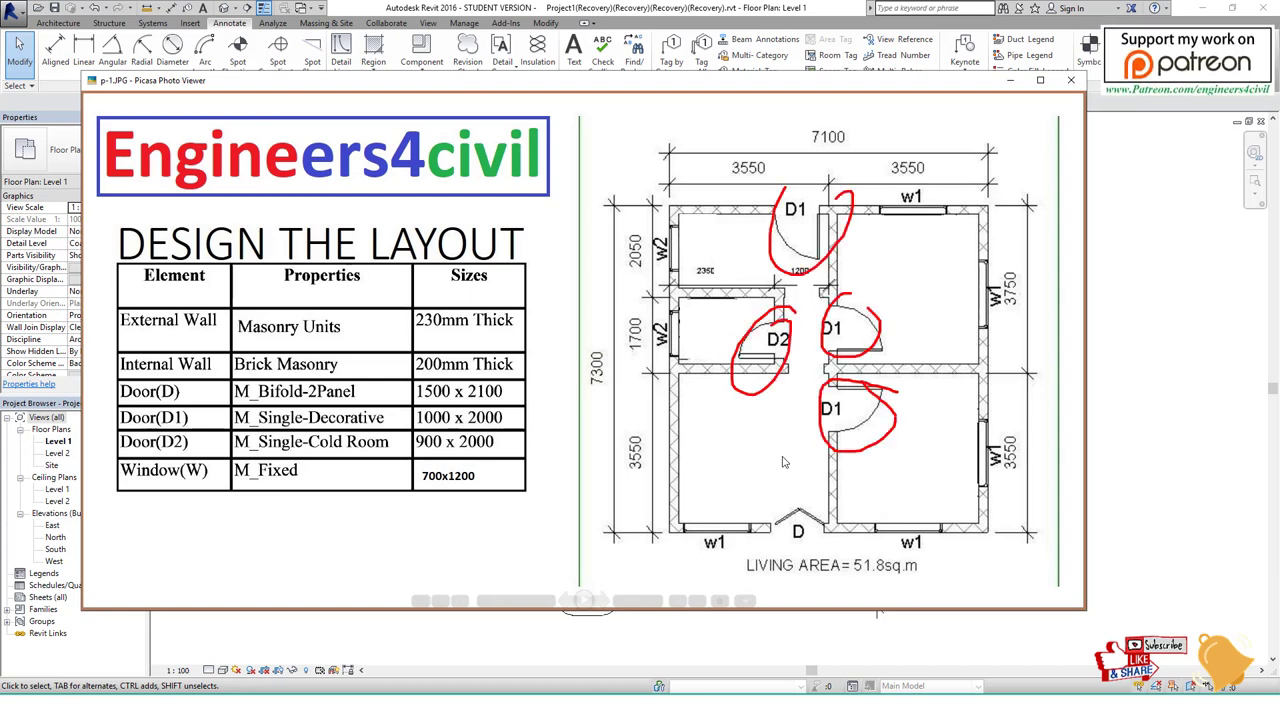
pyautogui.moveTo(825, 505); pyautogui.dragTo(852, 518)
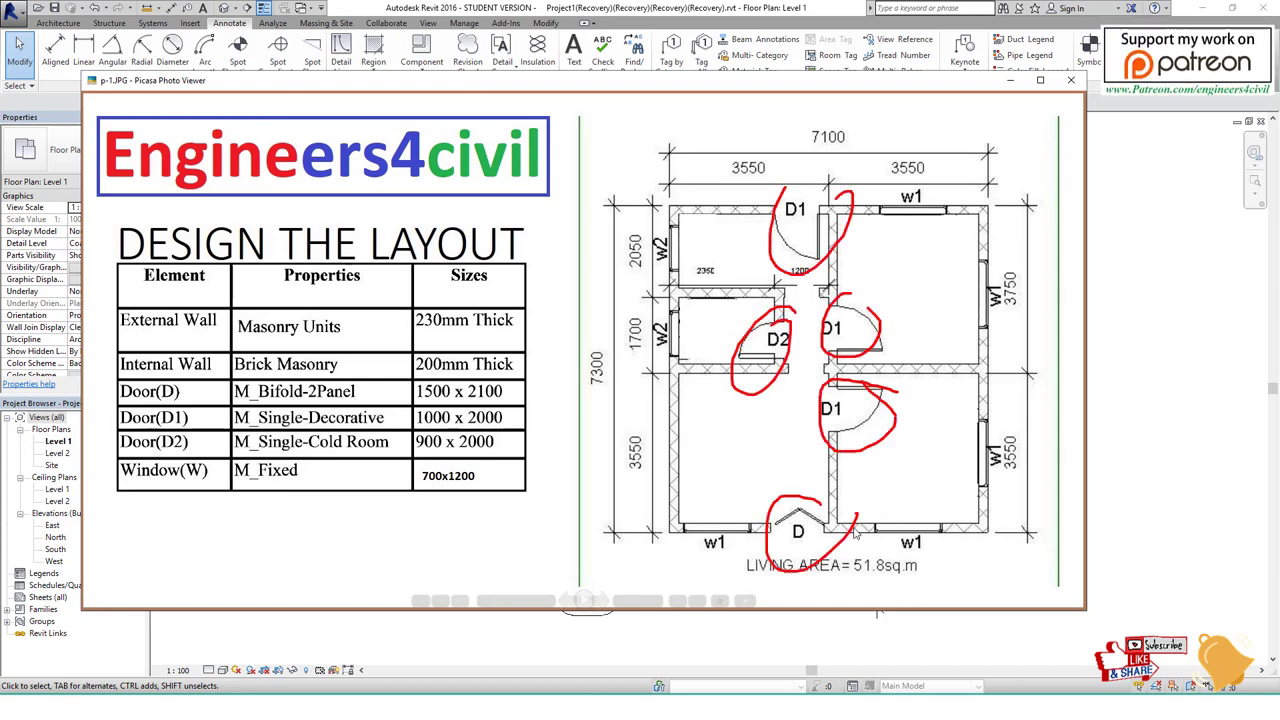
pyautogui.press('Escape')
pyautogui.press('Escape')
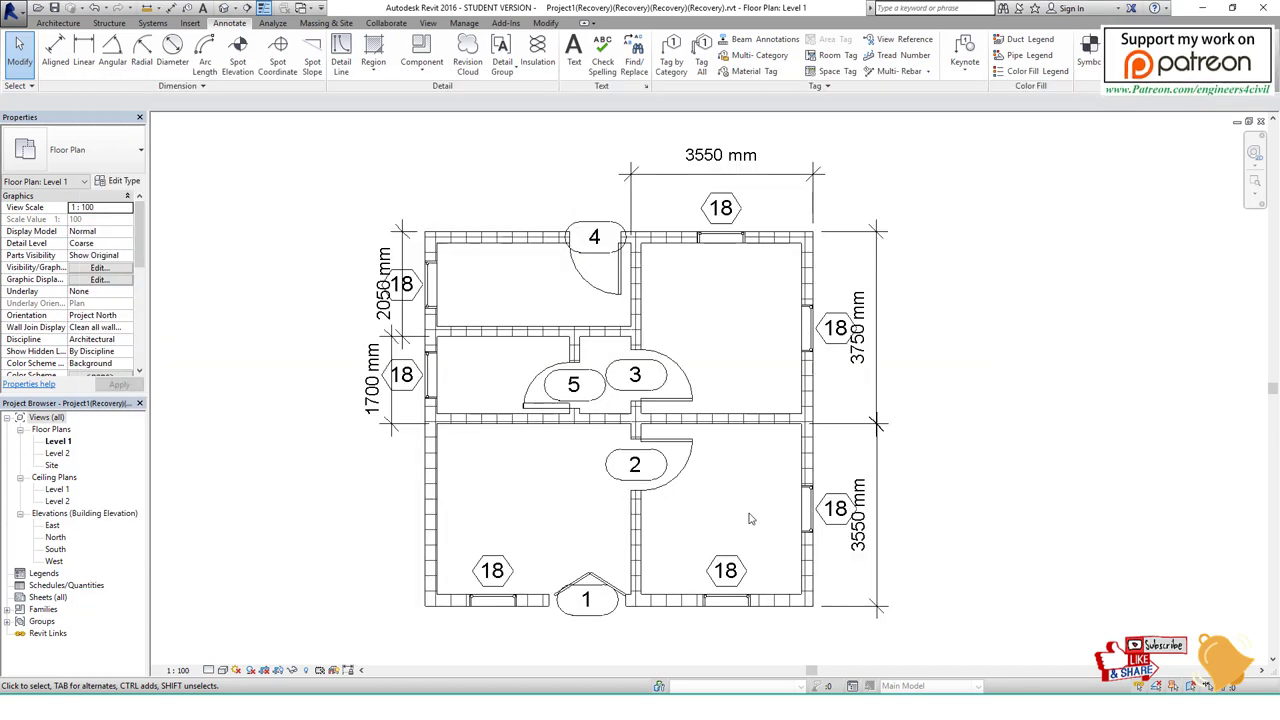
# Select door 2 and sketch S and A annotations over the upper-right room.
pyautogui.click(669, 473)
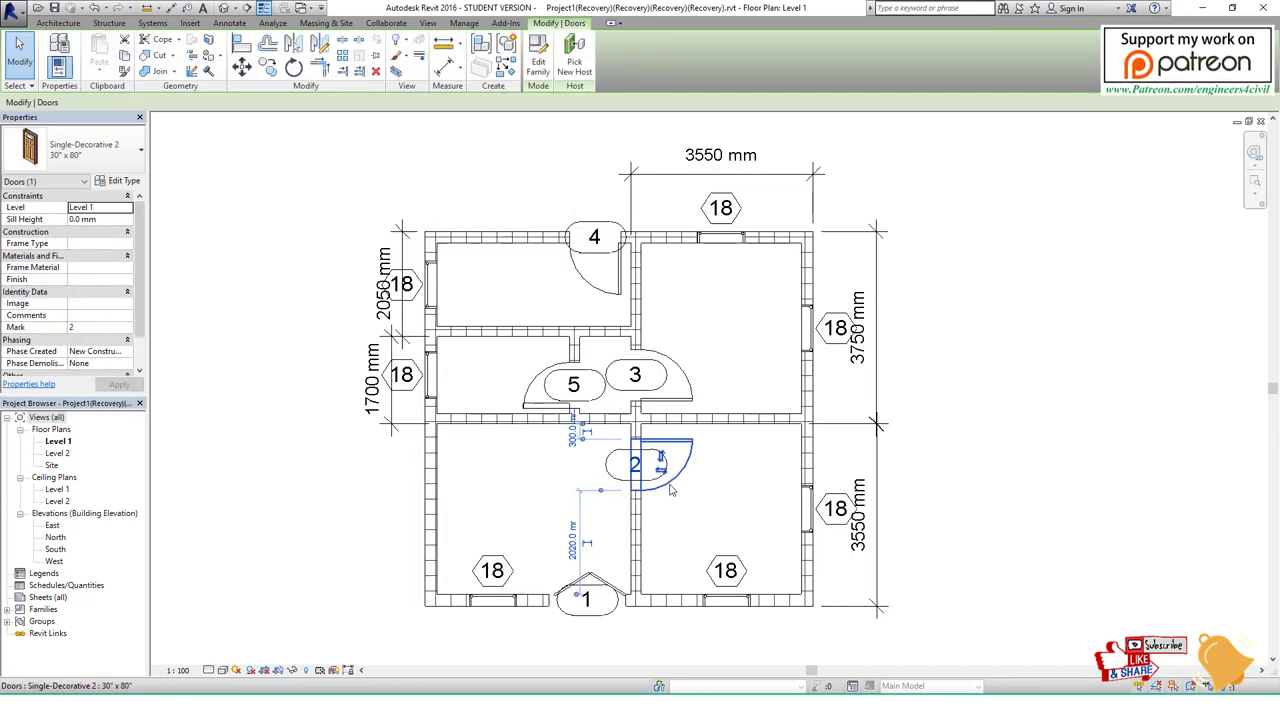
pyautogui.moveTo(760, 168)
pyautogui.mouseDown()
pyautogui.moveTo(812, 274)
pyautogui.moveTo(764, 300)
pyautogui.mouseUp()
pyautogui.moveTo(878, 325); pyautogui.dragTo(955, 265)
pyautogui.moveTo(888, 240); pyautogui.dragTo(978, 207)
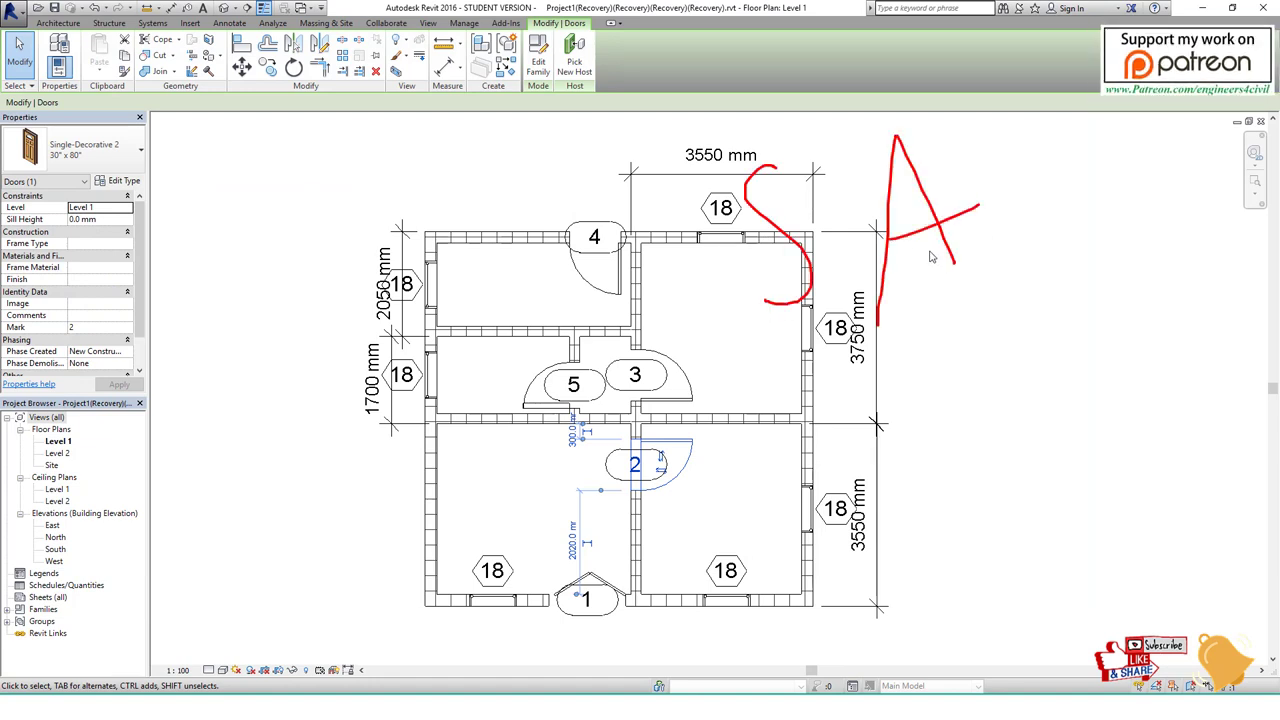
pyautogui.press('Escape')
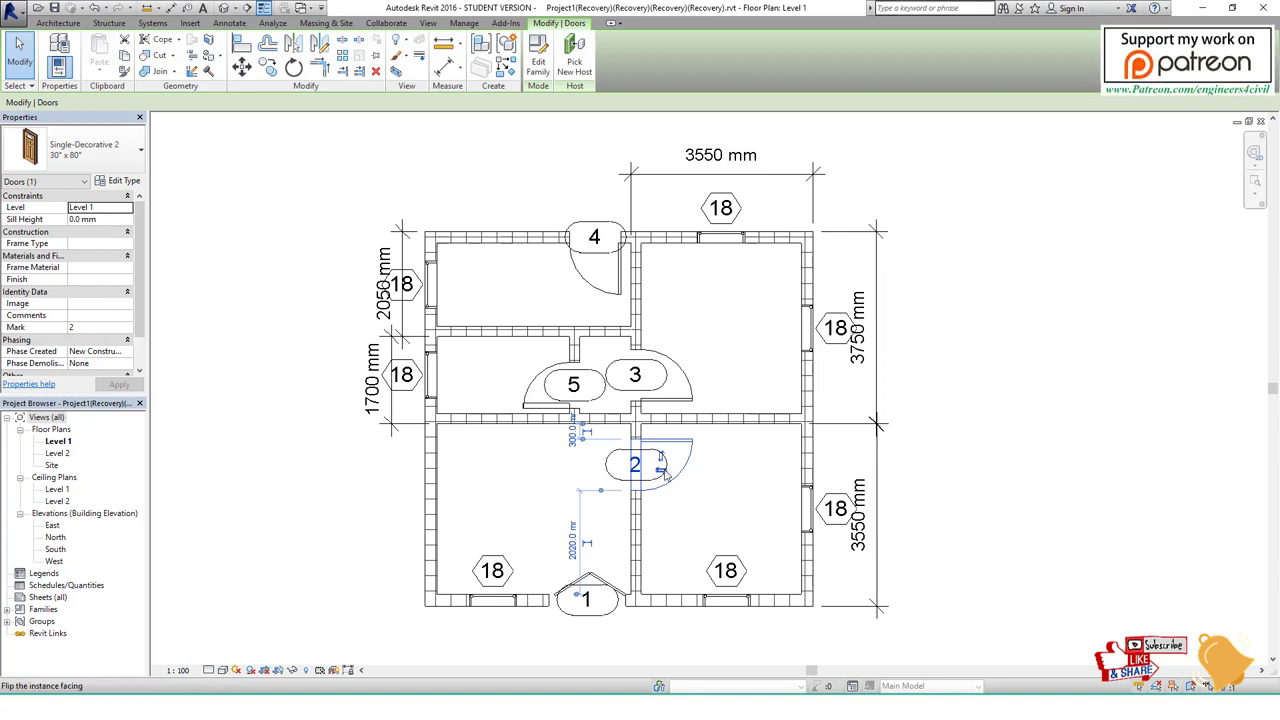
# Select the doors tagged 2, 3 and 4 together.
pyautogui.click(716, 490)
pyautogui.click(630, 462)
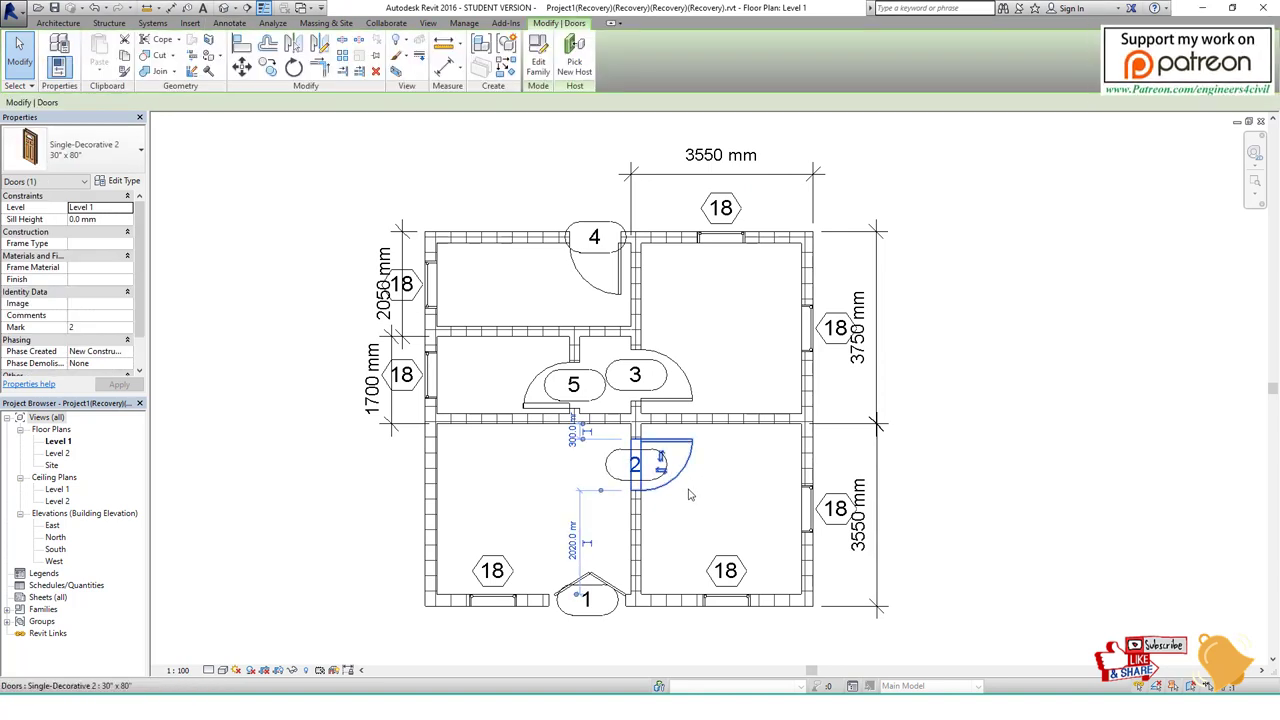
pyautogui.press('s')
pyautogui.press('a')
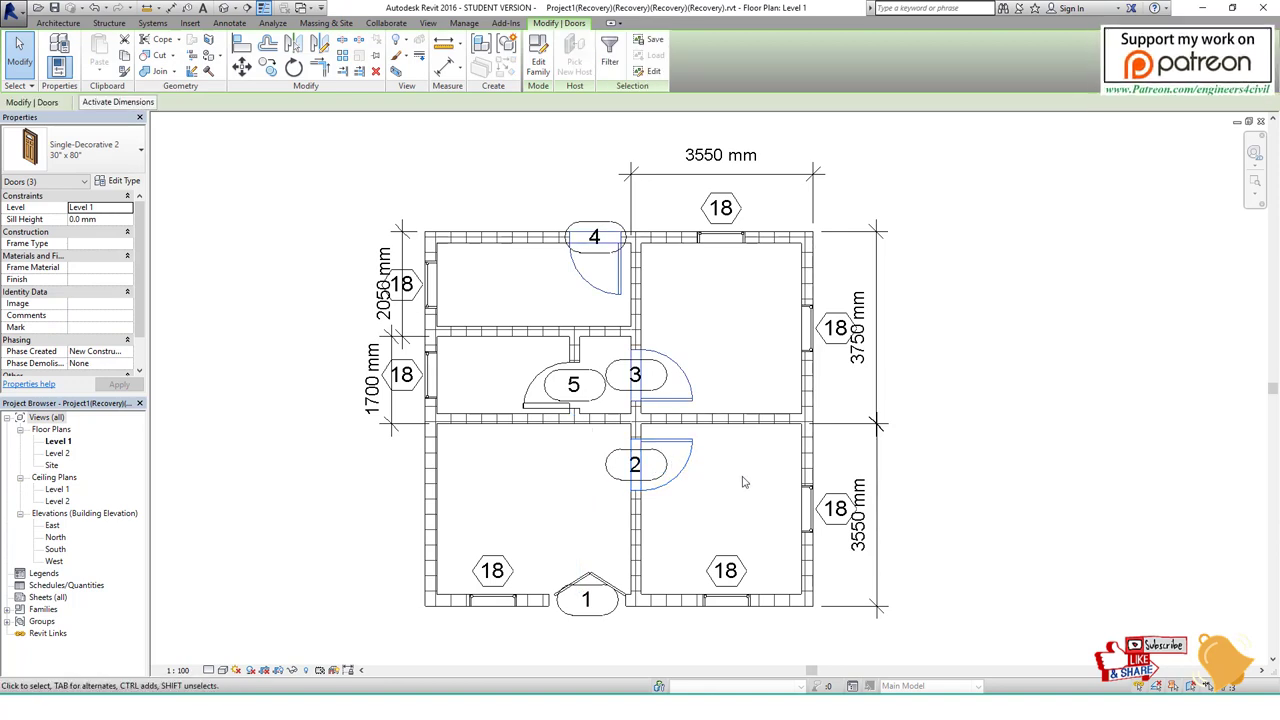
pyautogui.moveTo(728, 455)
pyautogui.mouseDown()
pyautogui.moveTo(650, 432)
pyautogui.moveTo(685, 445)
pyautogui.mouseUp()
pyautogui.moveTo(655, 337)
pyautogui.mouseDown()
pyautogui.moveTo(690, 408)
pyautogui.moveTo(679, 328)
pyautogui.mouseUp()
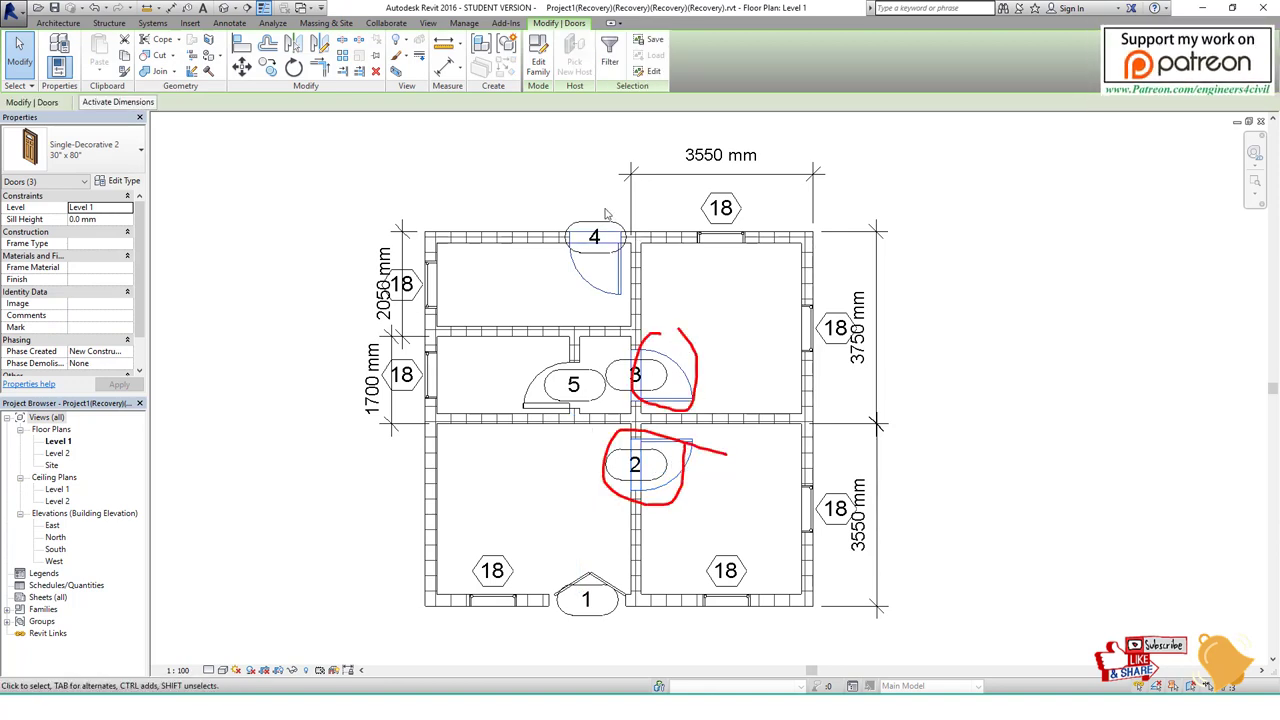
pyautogui.moveTo(628, 198); pyautogui.dragTo(606, 243)
pyautogui.press('Escape')
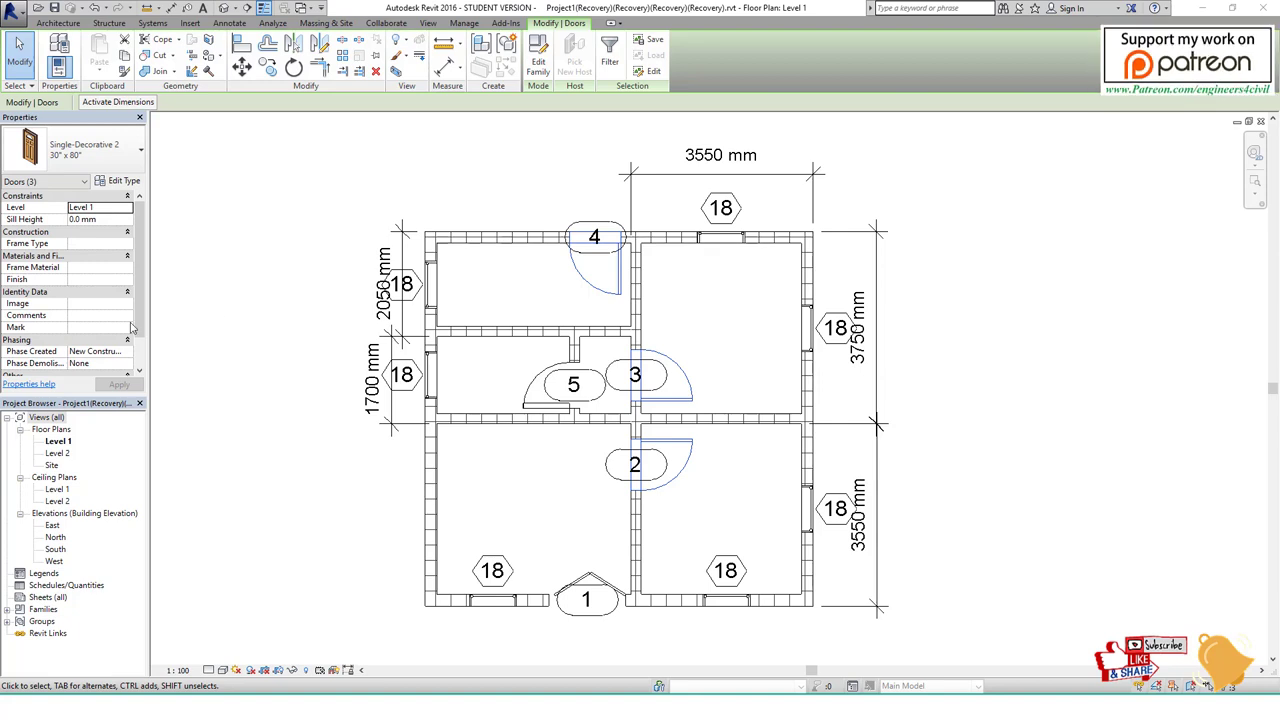
# Set the selected doors' Mark to D1 and accept the duplicate-mark warning.
pyautogui.click(100, 328)
pyautogui.write('D')
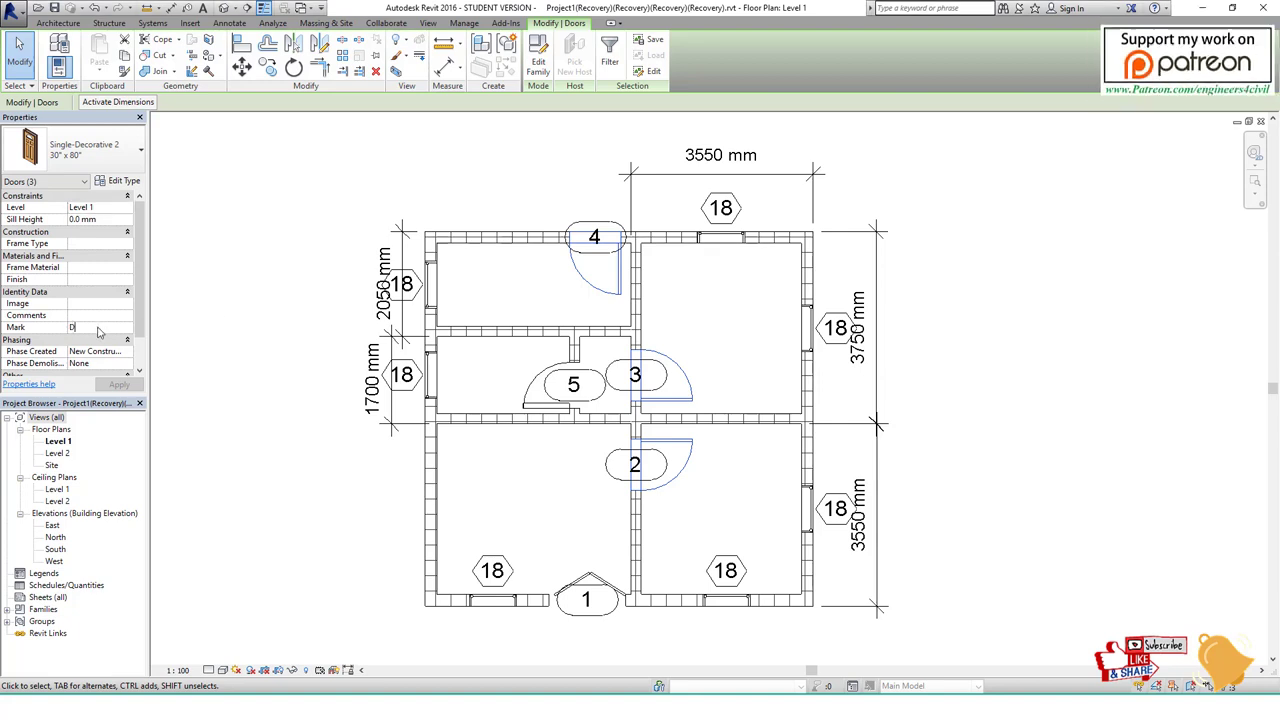
pyautogui.write('1')
pyautogui.press('Return')
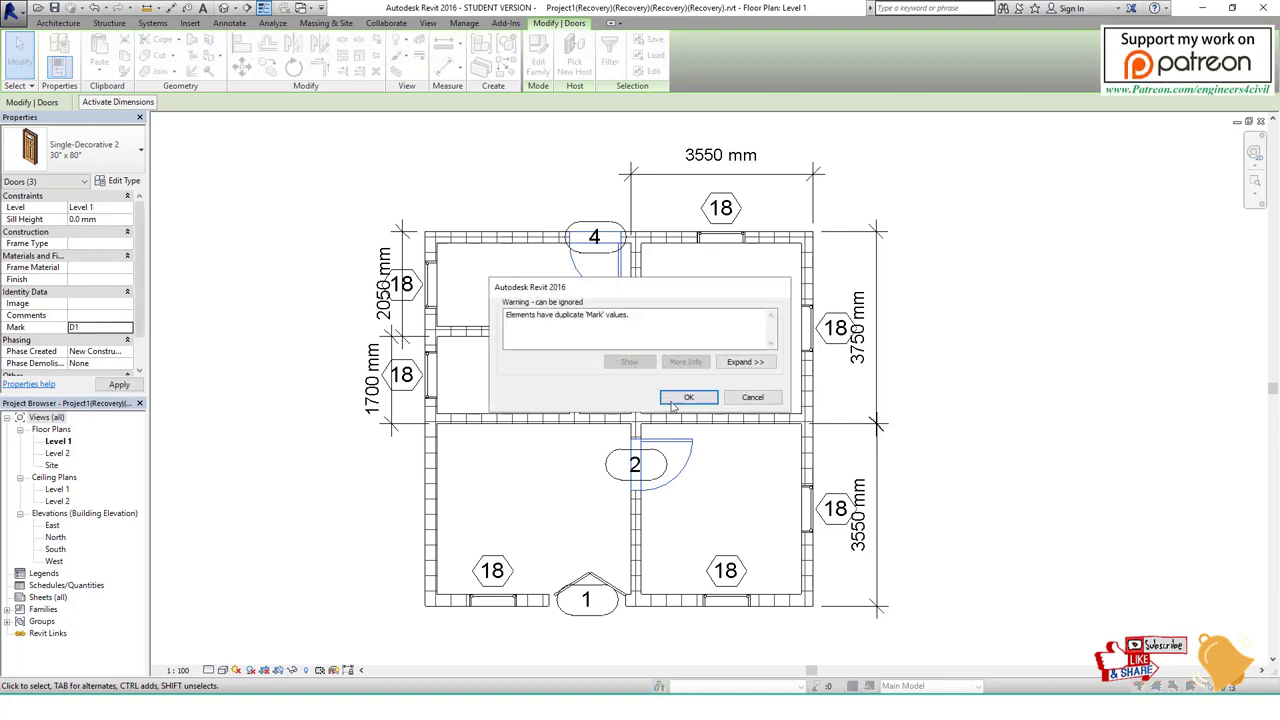
pyautogui.click(689, 398)
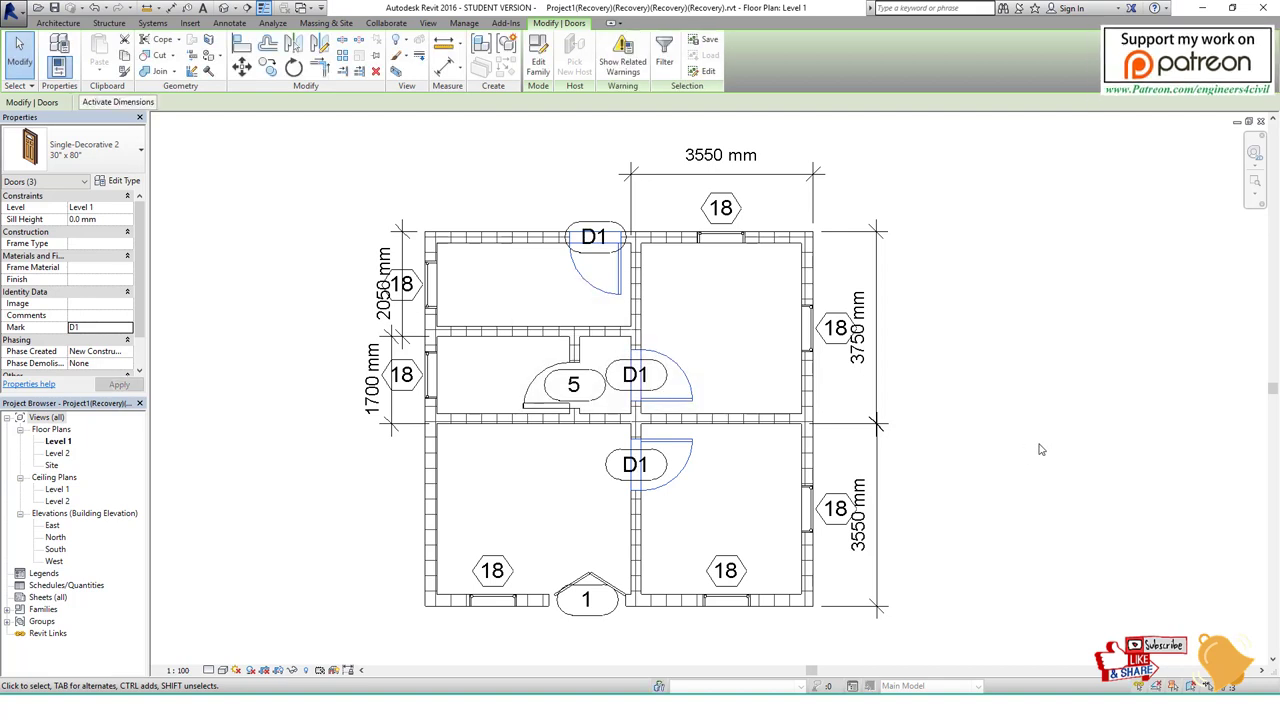
# Open the M_Door Tag family and close it without saving changes.
pyautogui.click(1043, 470)
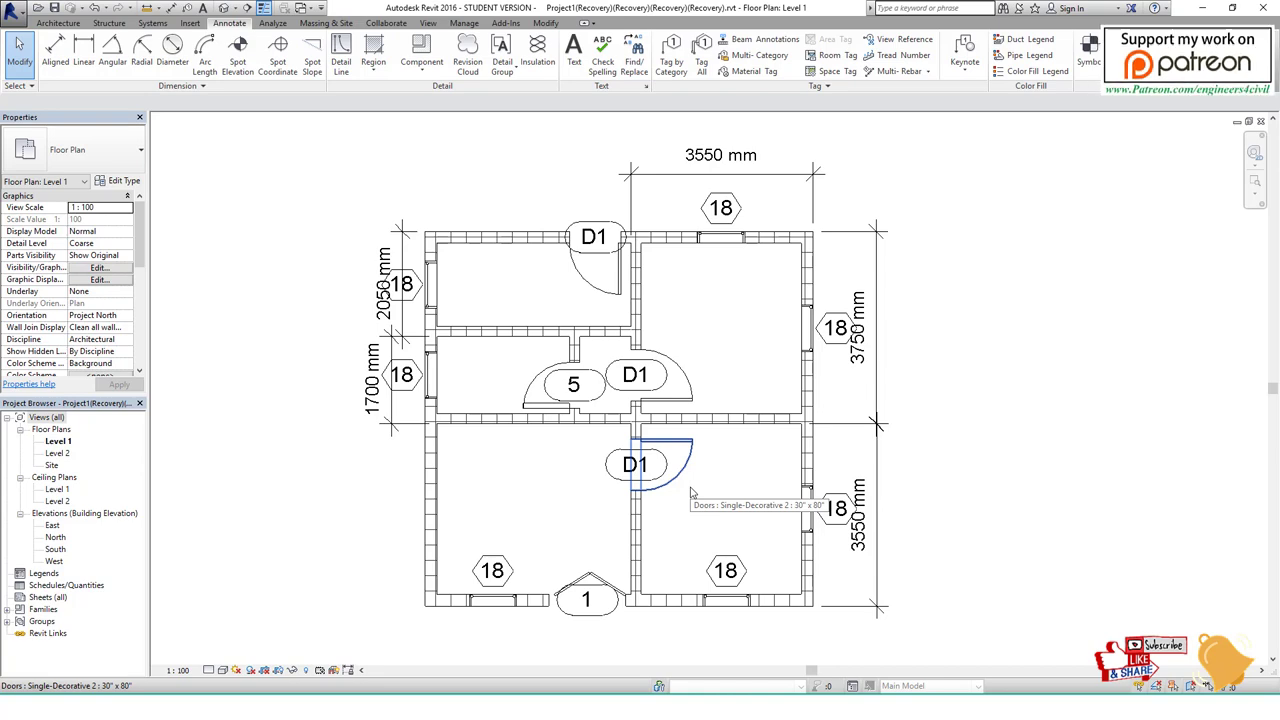
pyautogui.doubleClick(590, 612)
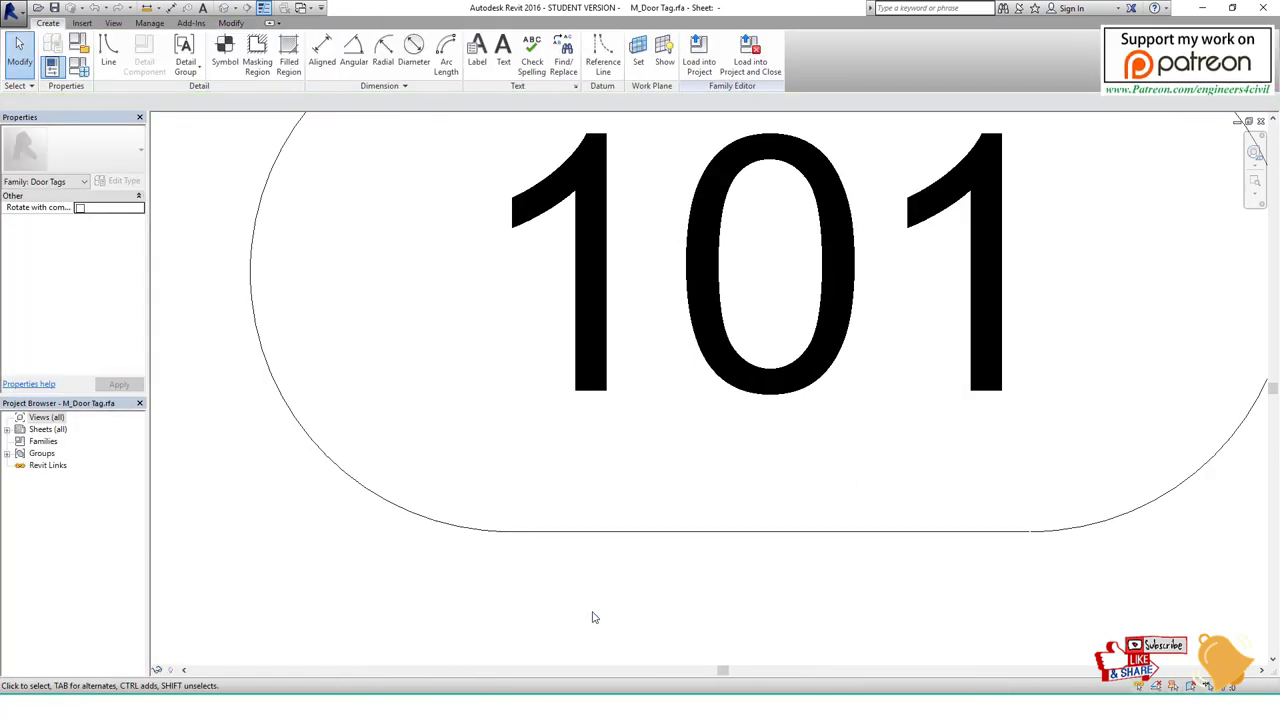
pyautogui.scroll(-2, 698, 472)
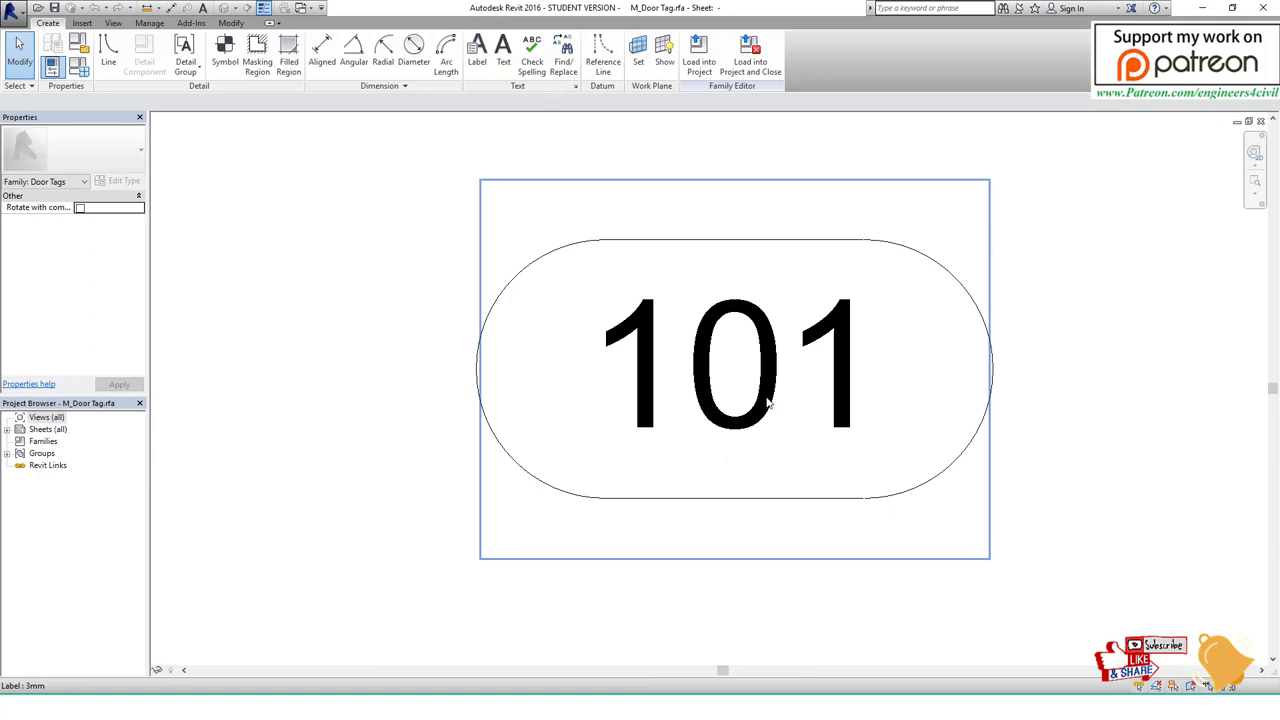
pyautogui.click(425, 360)
pyautogui.click(1260, 121)
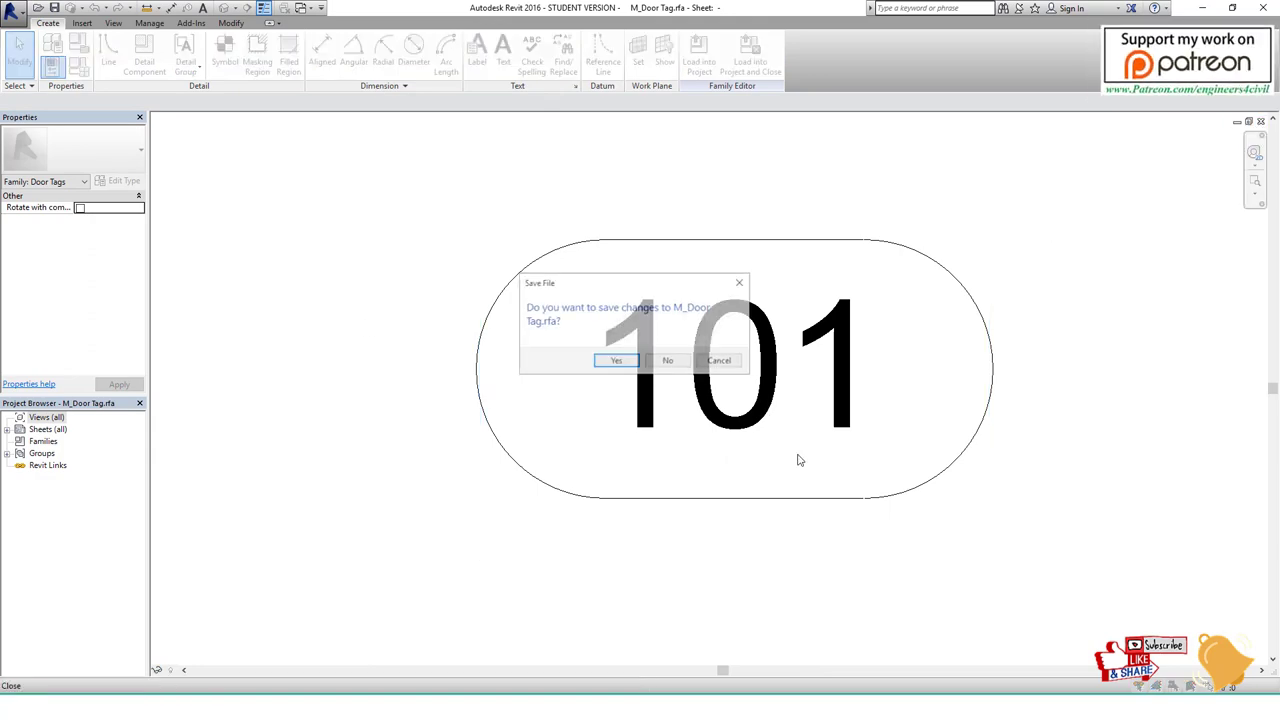
pyautogui.click(667, 361)
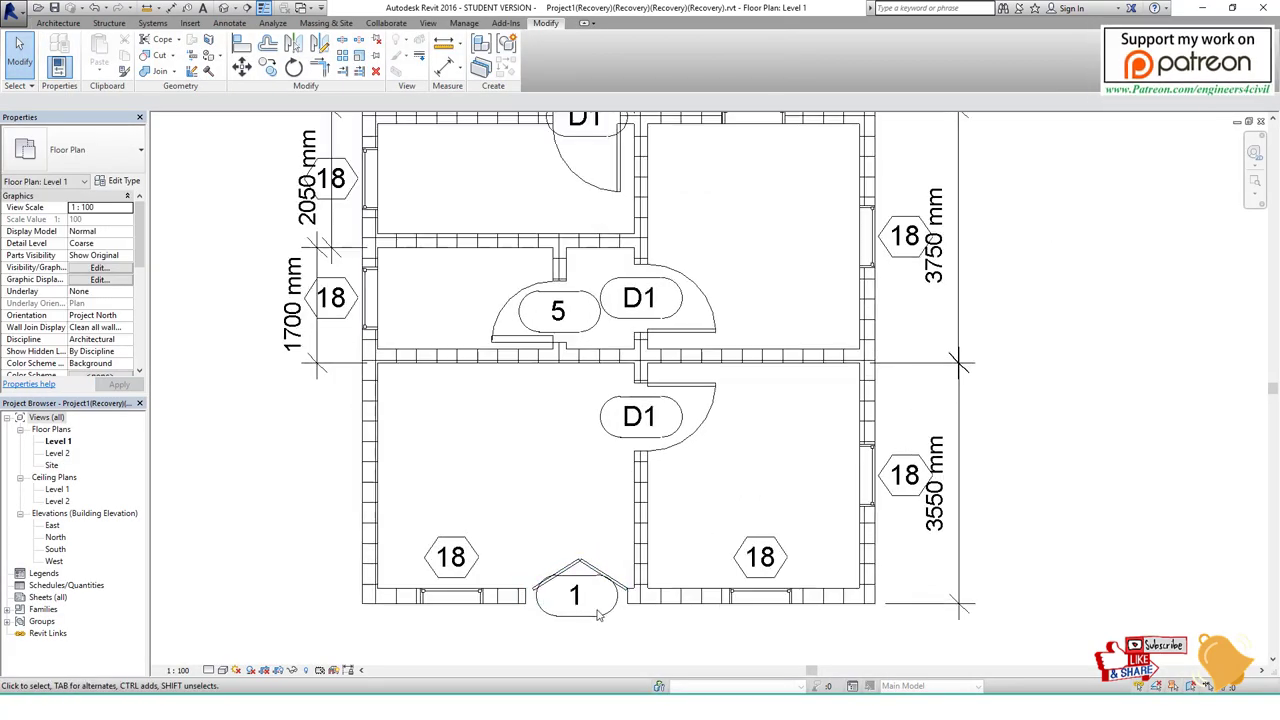
# Change the entrance door's tag value from 1 to D and recenter the plan.
pyautogui.scroll(3, 597, 616)
pyautogui.scroll(2, 582, 614)
pyautogui.click(580, 614)
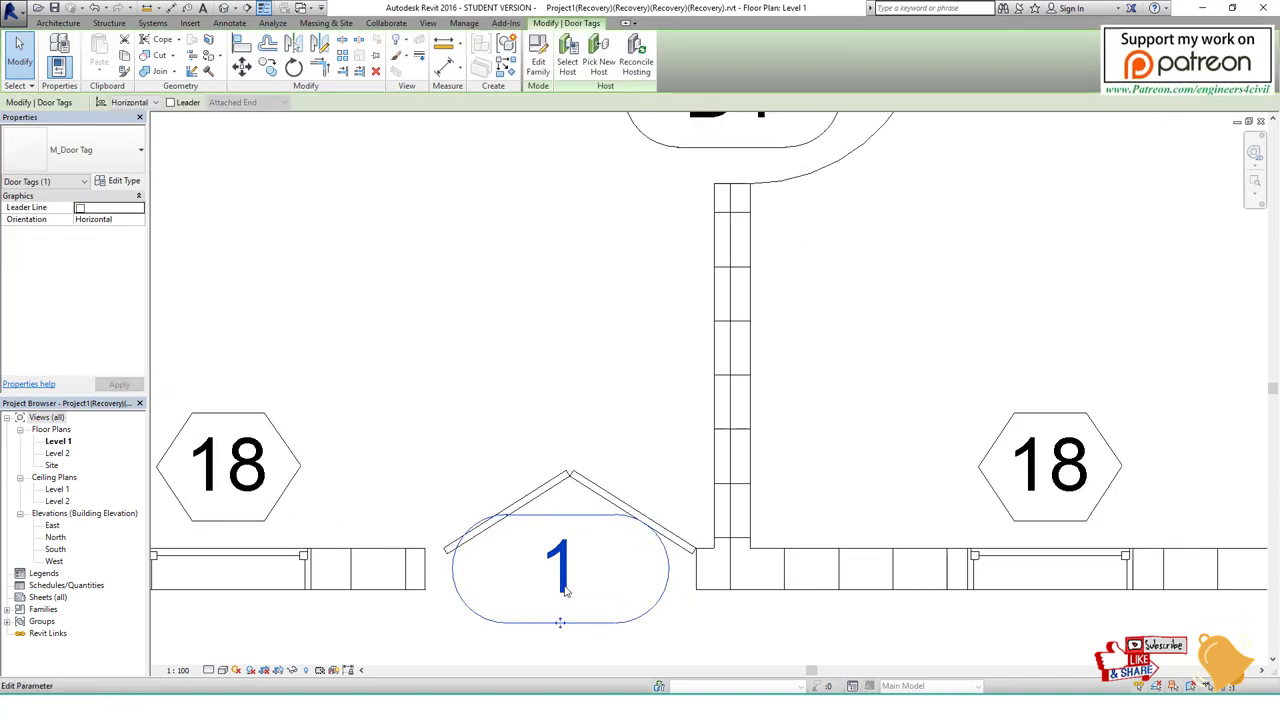
pyautogui.click(565, 591)
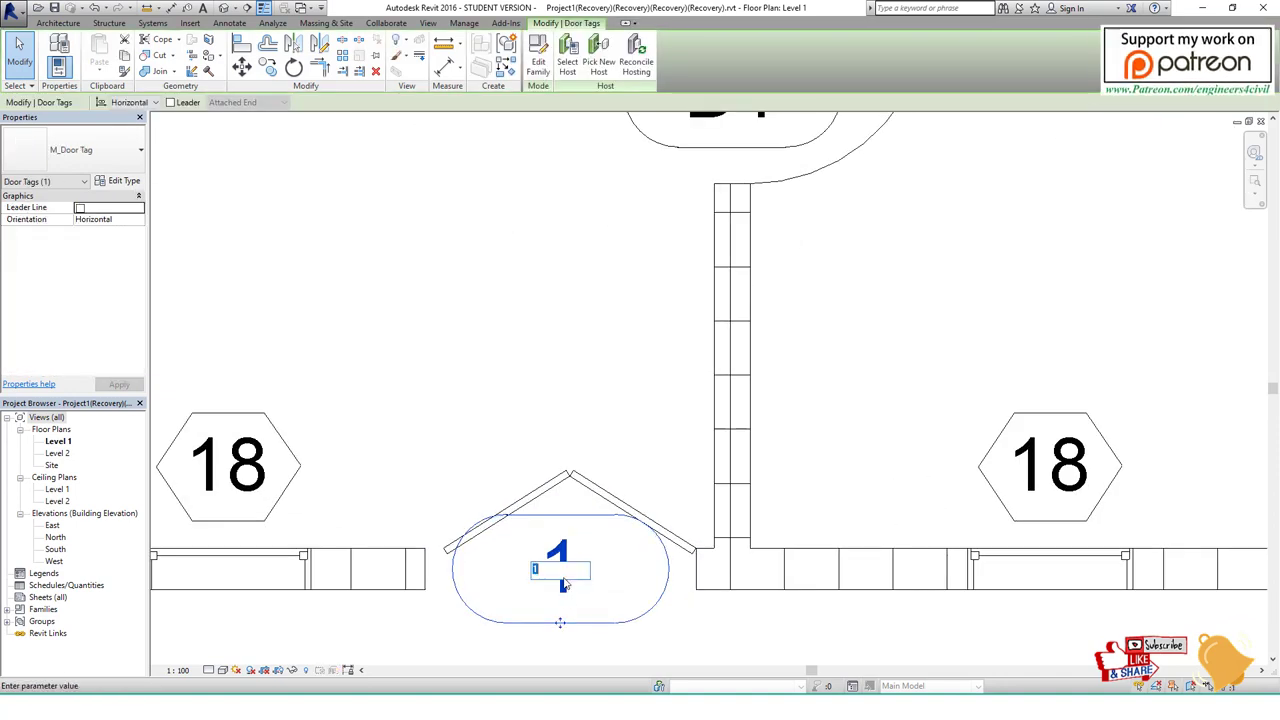
pyautogui.write('D')
pyautogui.press('Return')
pyautogui.scroll(-4, 740, 600)
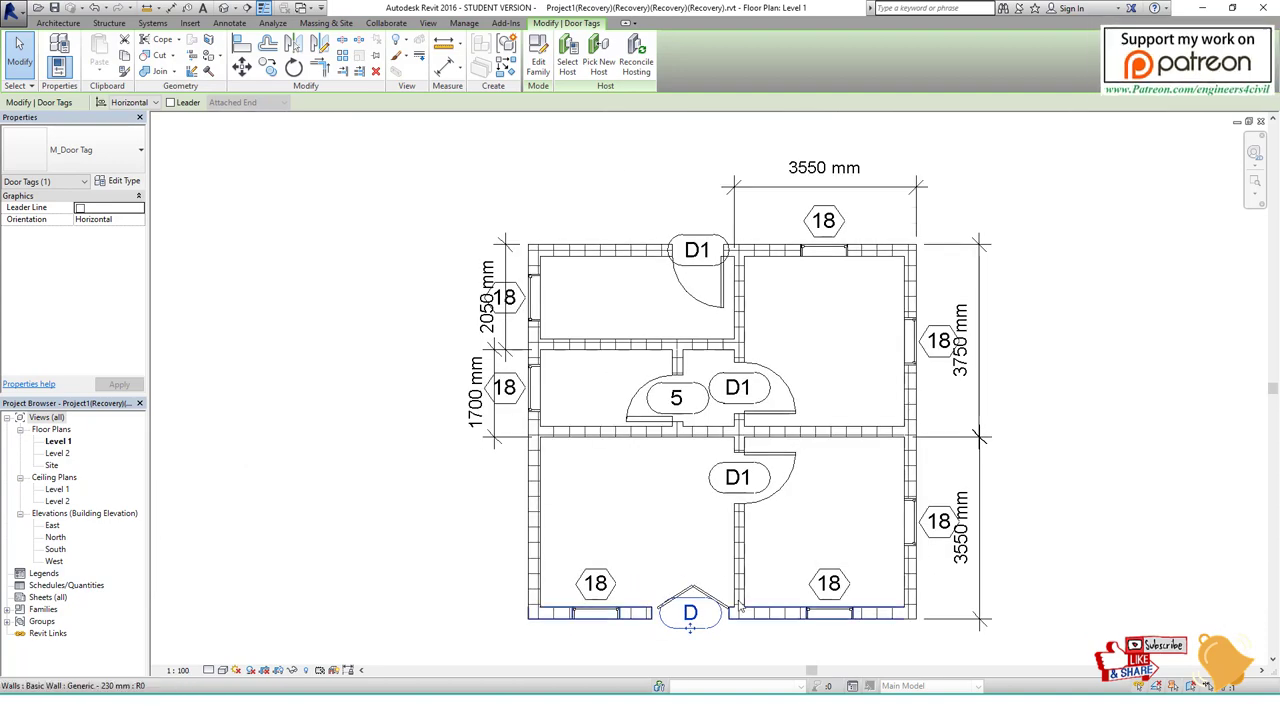
pyautogui.click(795, 552)
pyautogui.moveTo(795, 552); pyautogui.dragTo(760, 523, button='middle')
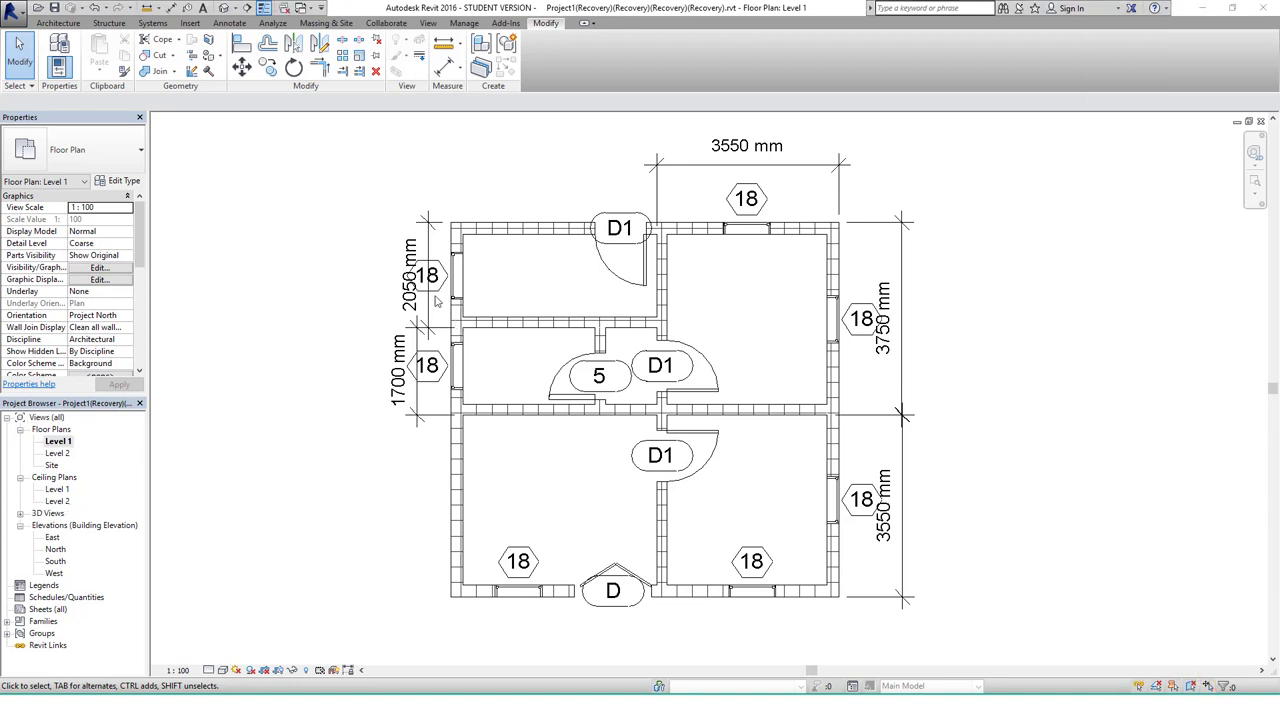
# Switch to the default 3D view and orbit the house to face the front door wall.
pyautogui.click(228, 8)
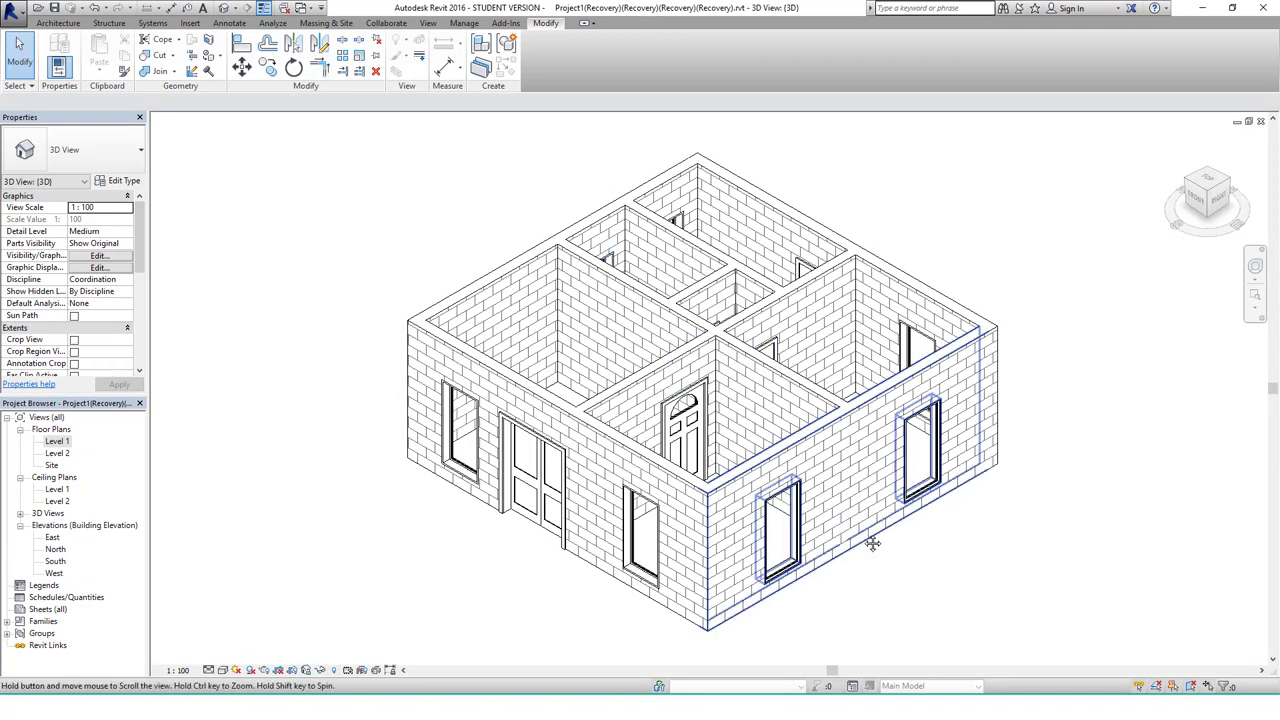
pyautogui.moveTo(950, 548); pyautogui.dragTo(922, 528, button='middle')
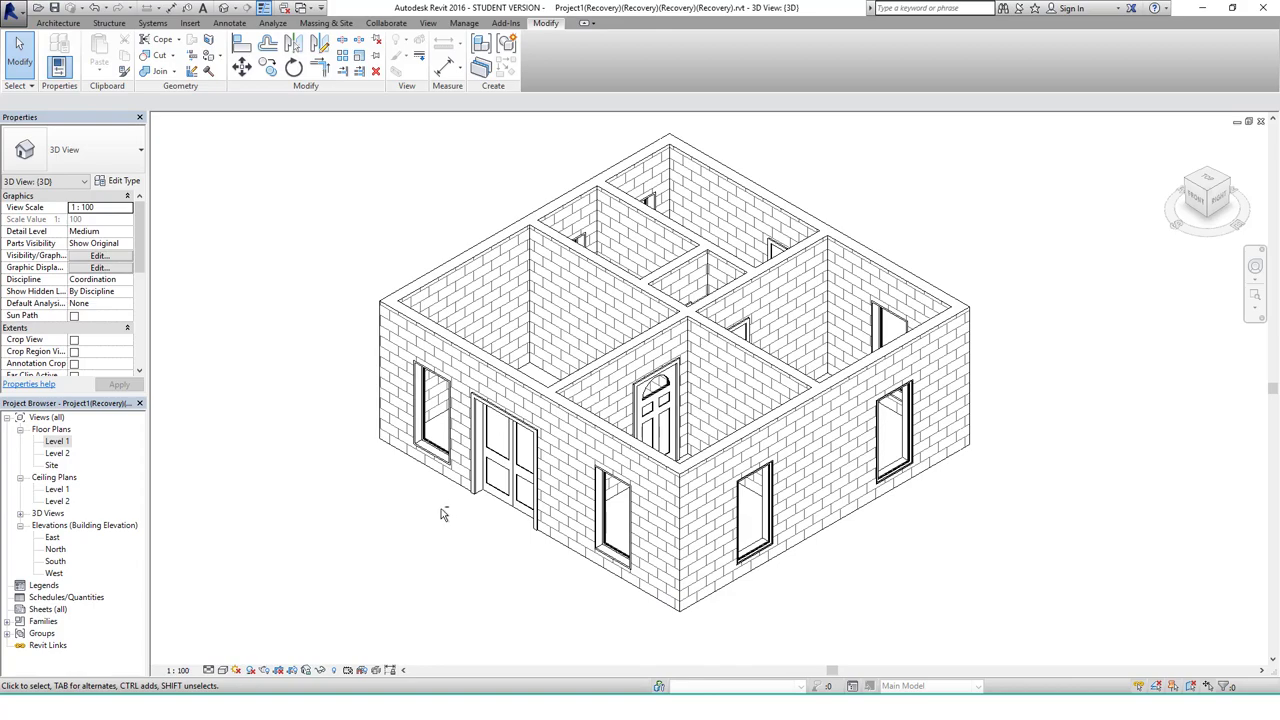
pyautogui.moveTo(445, 514)
pyautogui.keyDown('shift'); pyautogui.mouseDown(button='middle')
pyautogui.moveTo(457, 526)
pyautogui.moveTo(675, 490)
pyautogui.moveTo(583, 523)
pyautogui.moveTo(403, 517)
pyautogui.mouseUp(button='middle'); pyautogui.keyUp('shift')
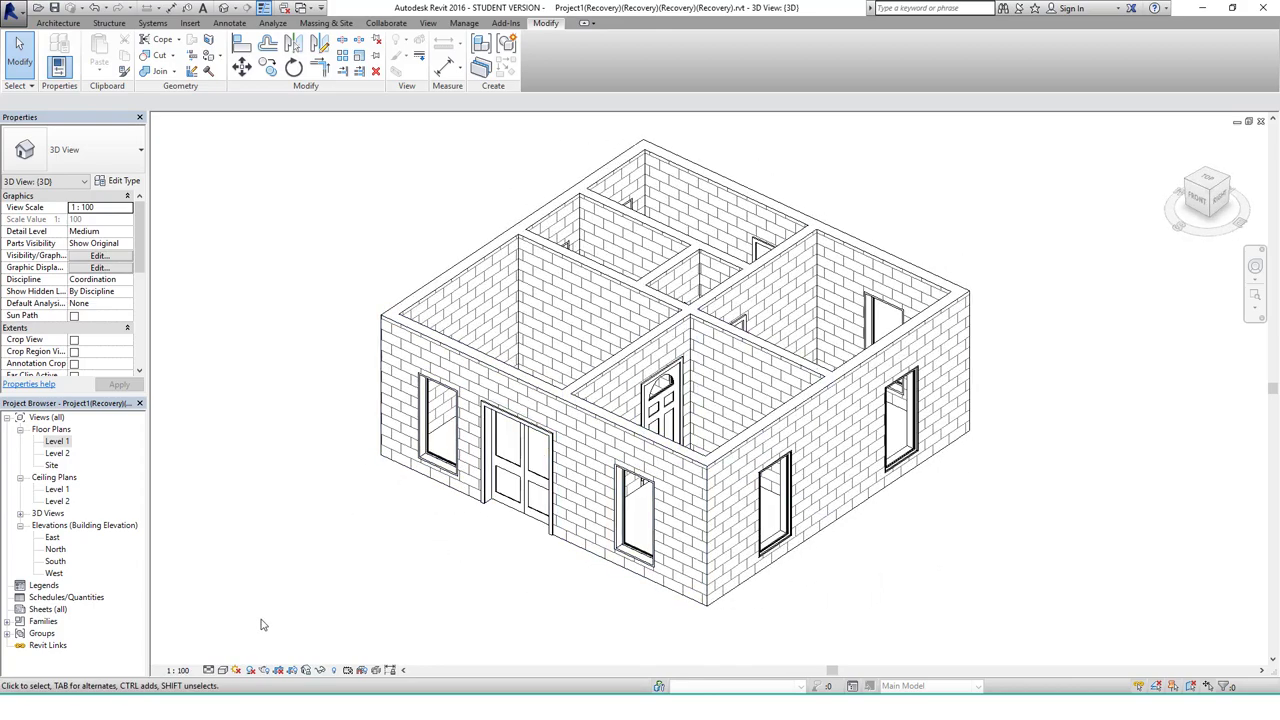
# Set Realistic visual style and Fine detail level, then orbit to the right side.
pyautogui.click(223, 671)
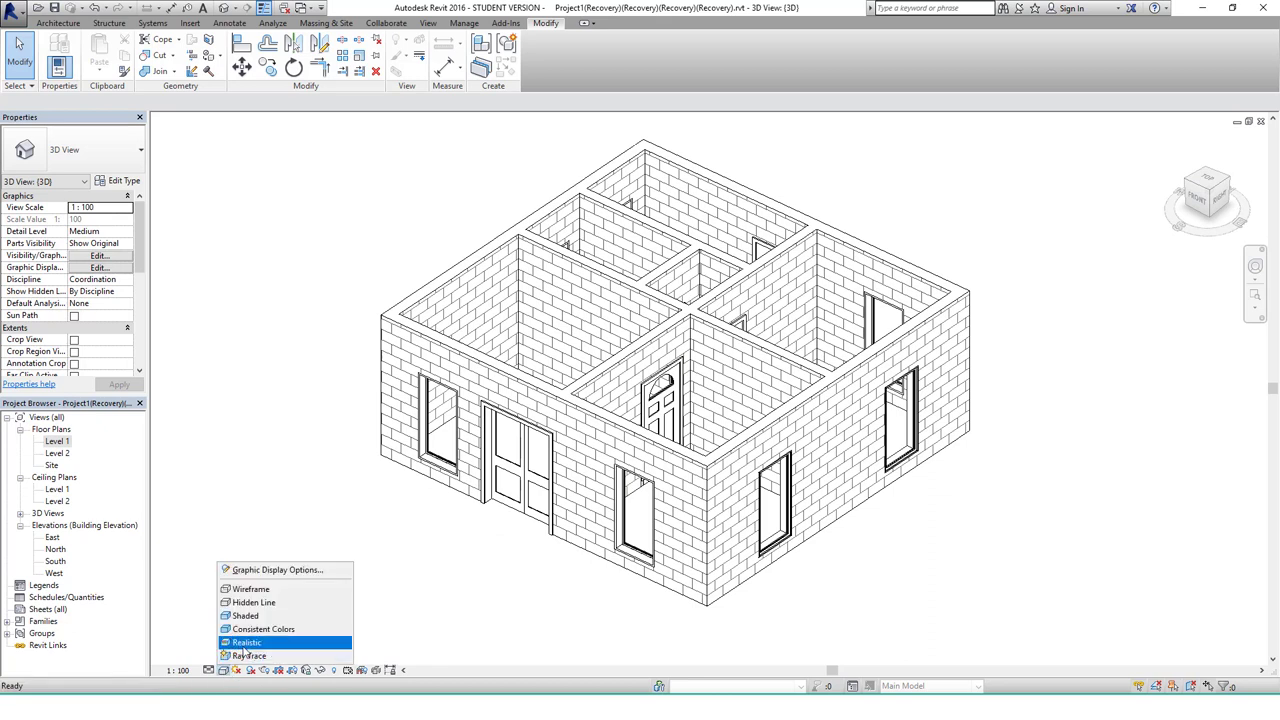
pyautogui.click(245, 643)
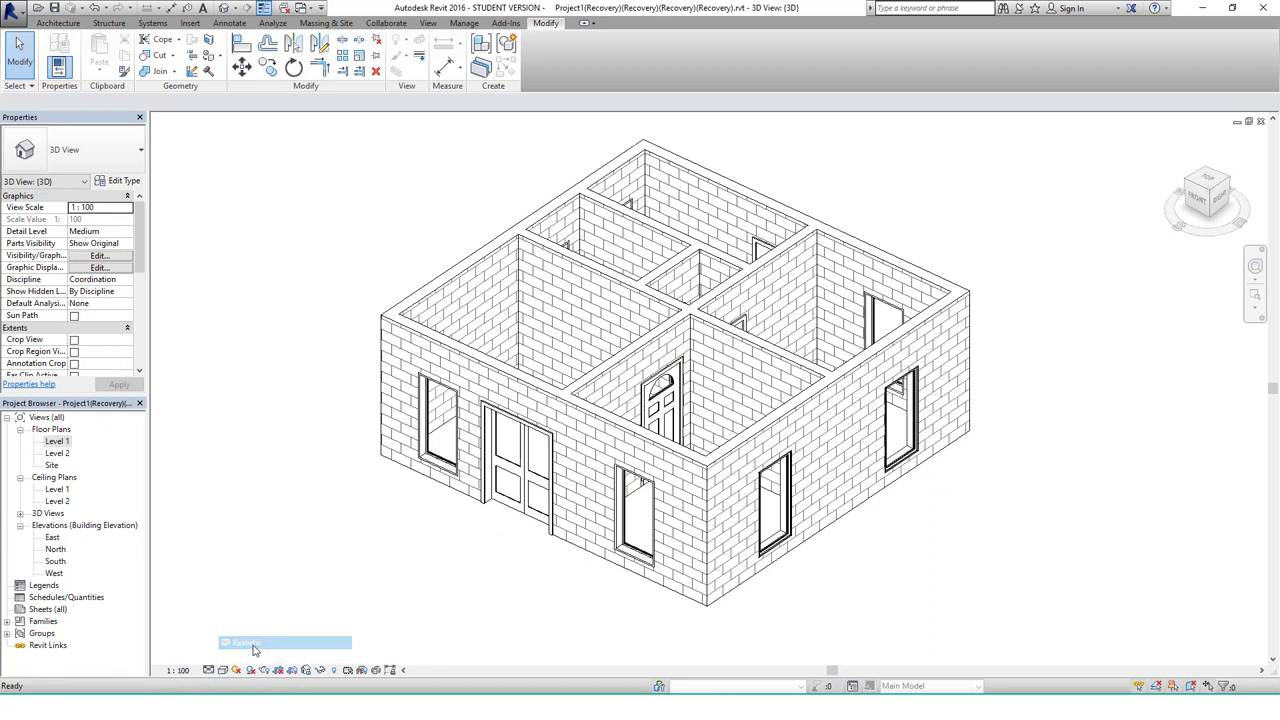
pyautogui.click(210, 670)
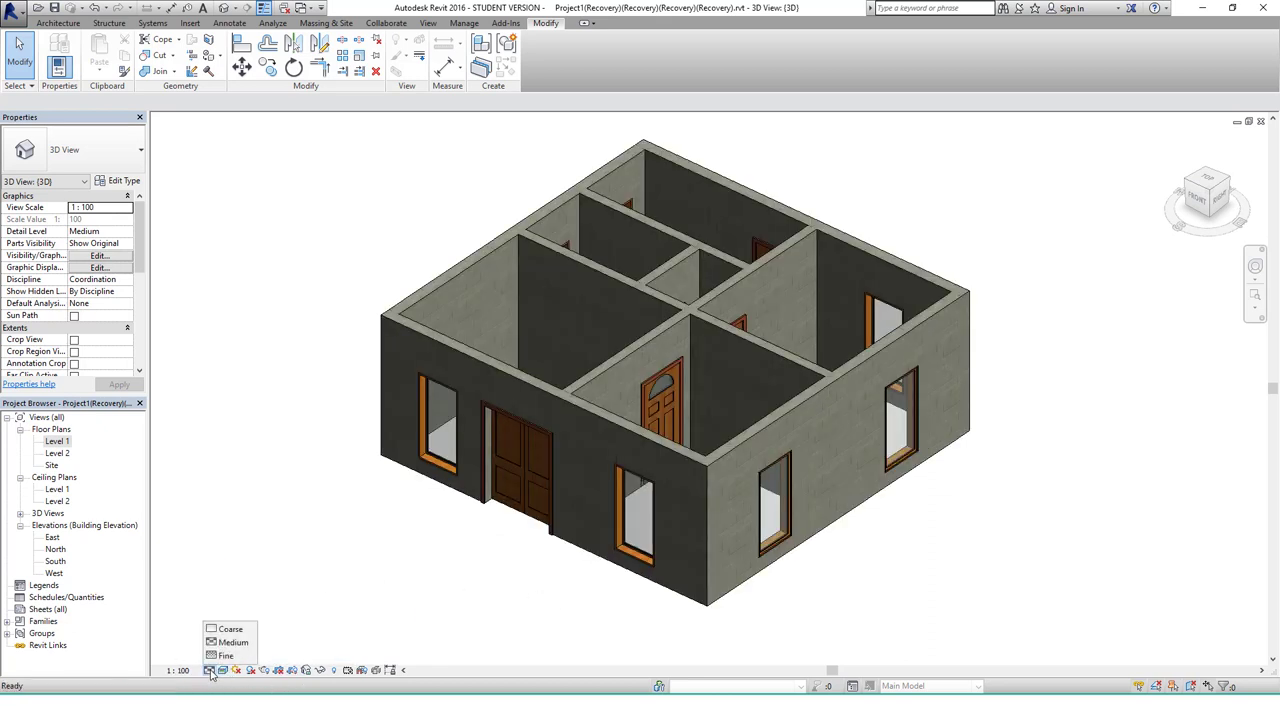
pyautogui.click(232, 656)
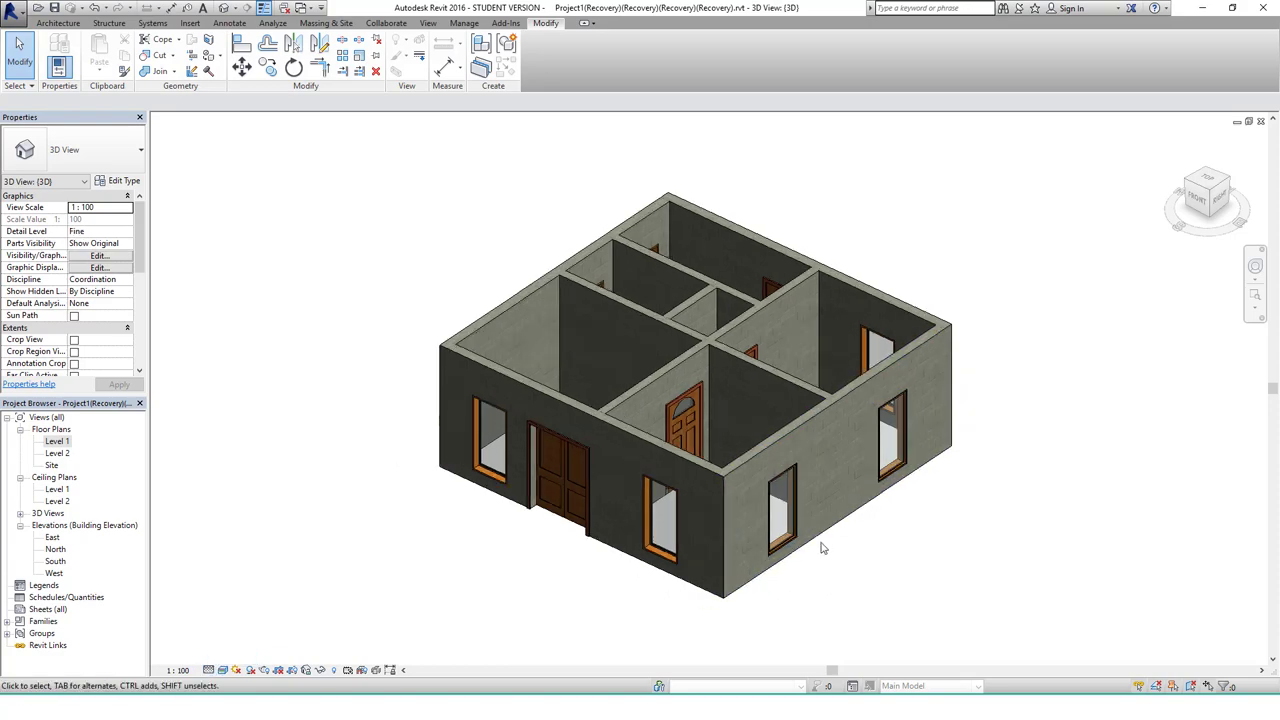
pyautogui.moveTo(882, 518)
pyautogui.keyDown('shift'); pyautogui.mouseDown(button='middle')
pyautogui.moveTo(756, 546)
pyautogui.moveTo(909, 497)
pyautogui.moveTo(903, 523)
pyautogui.mouseUp(button='middle'); pyautogui.keyUp('shift')
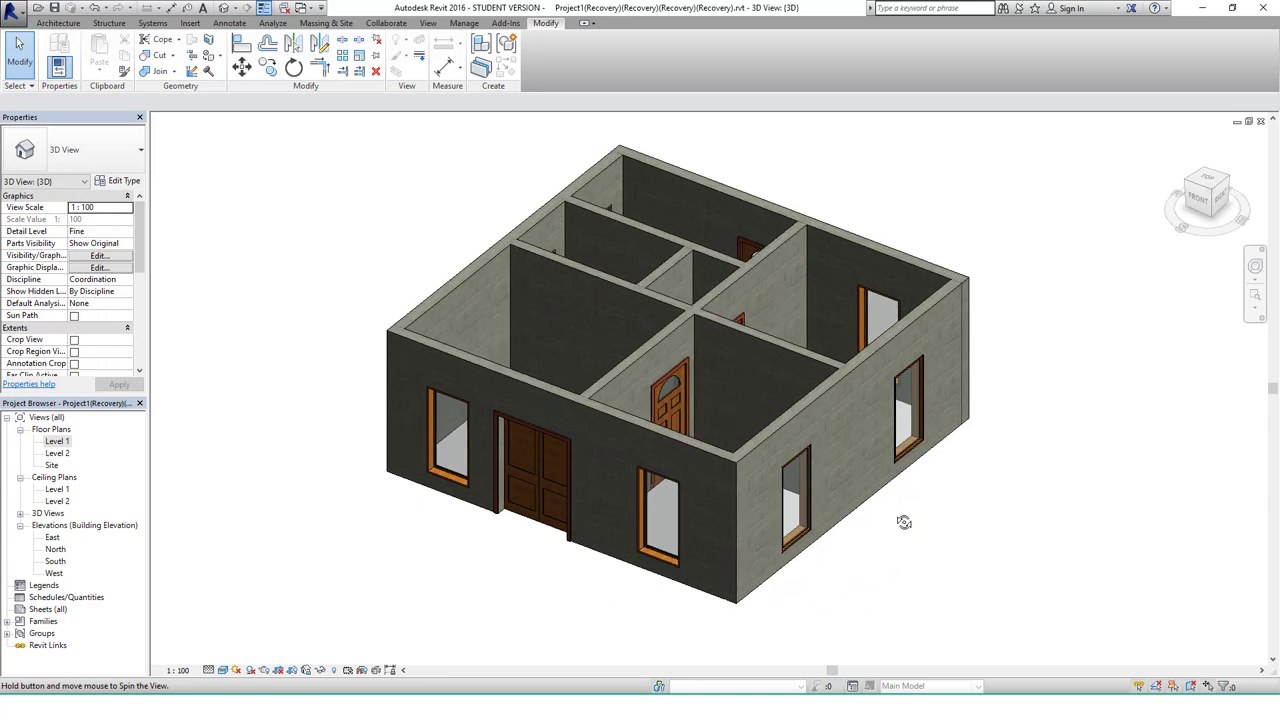